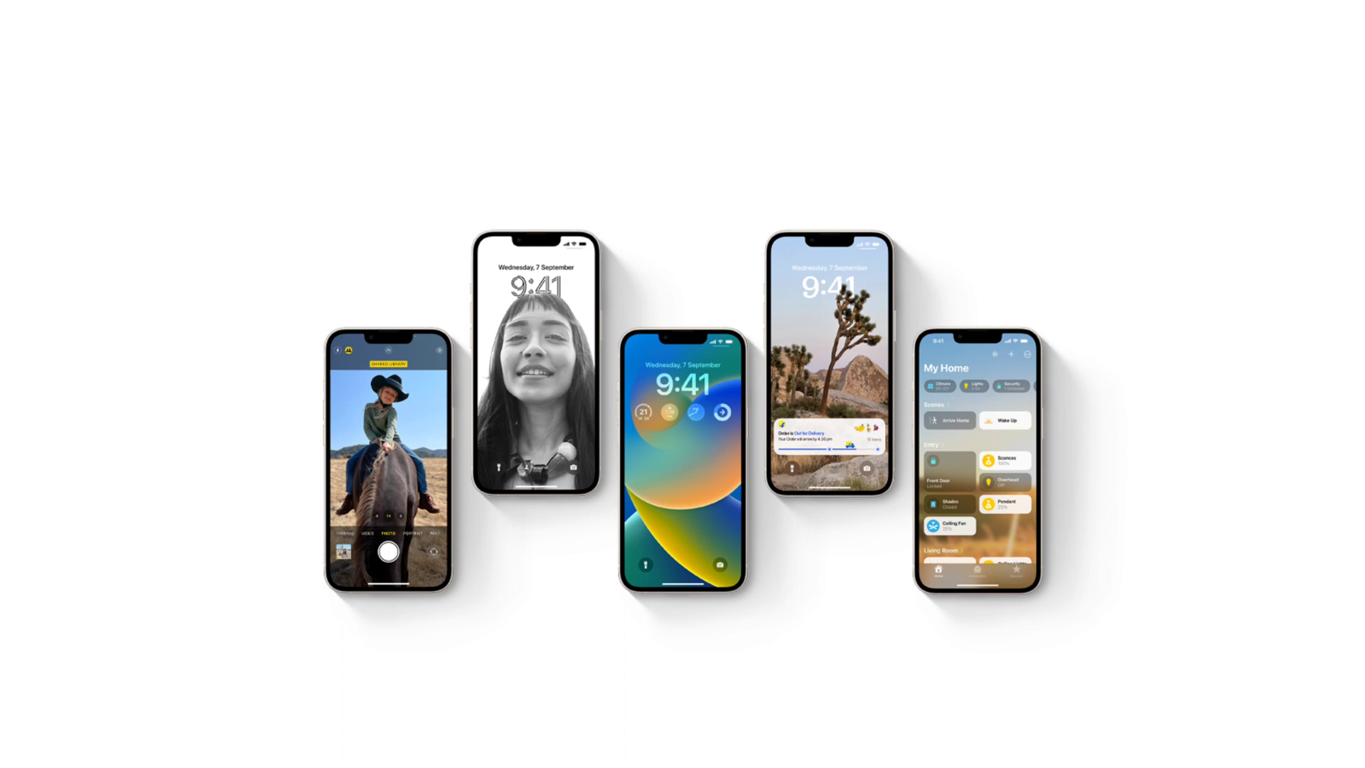
{"action": "key", "text": "Right"}
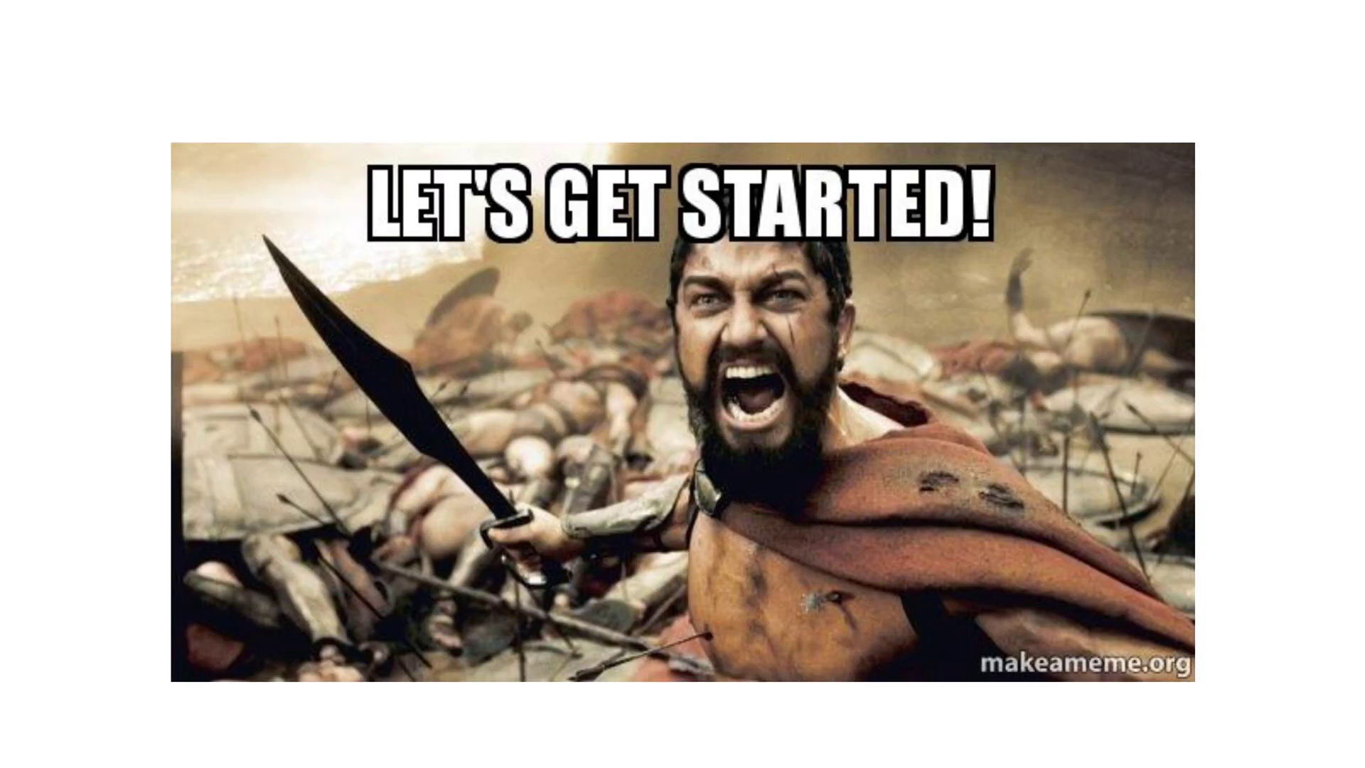
{"action": "key", "text": "Right"}
{"action": "key", "text": "Right"}
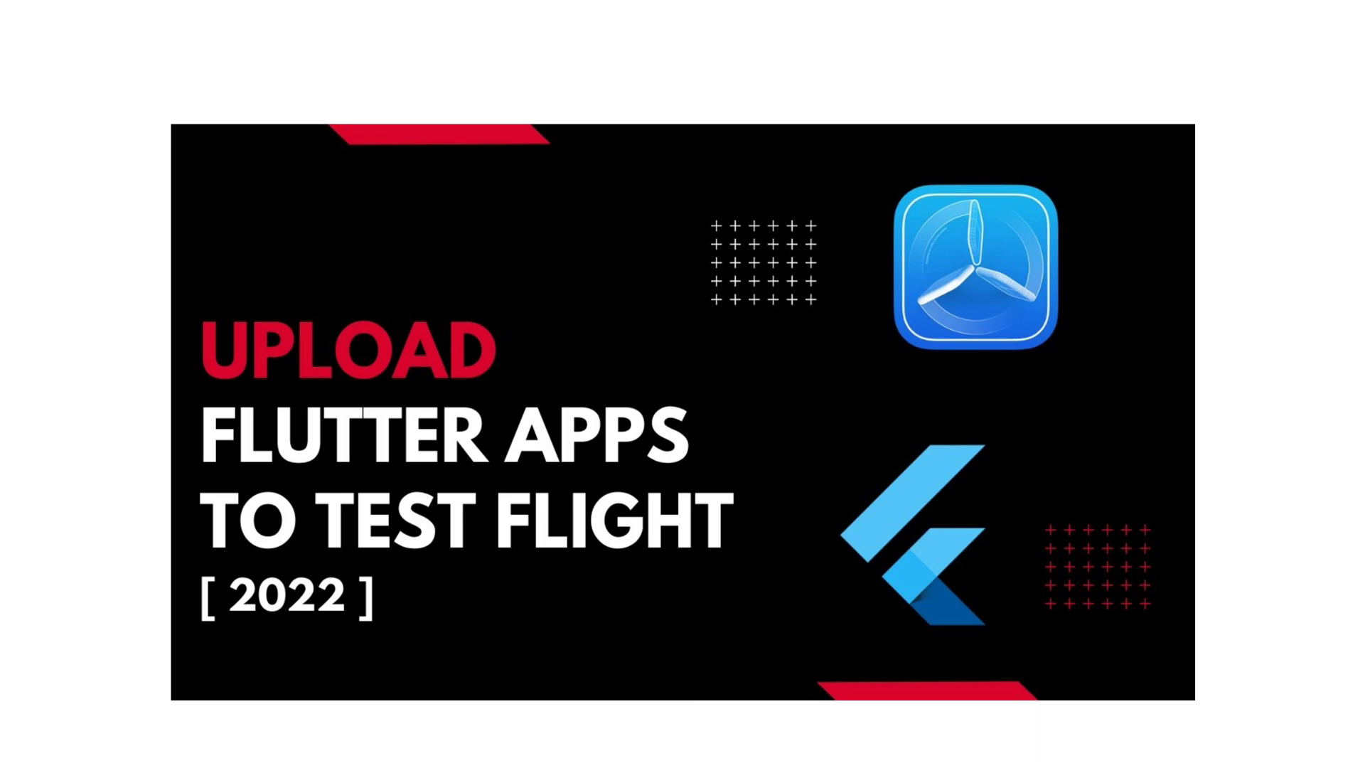
{"action": "key", "text": "Right"}
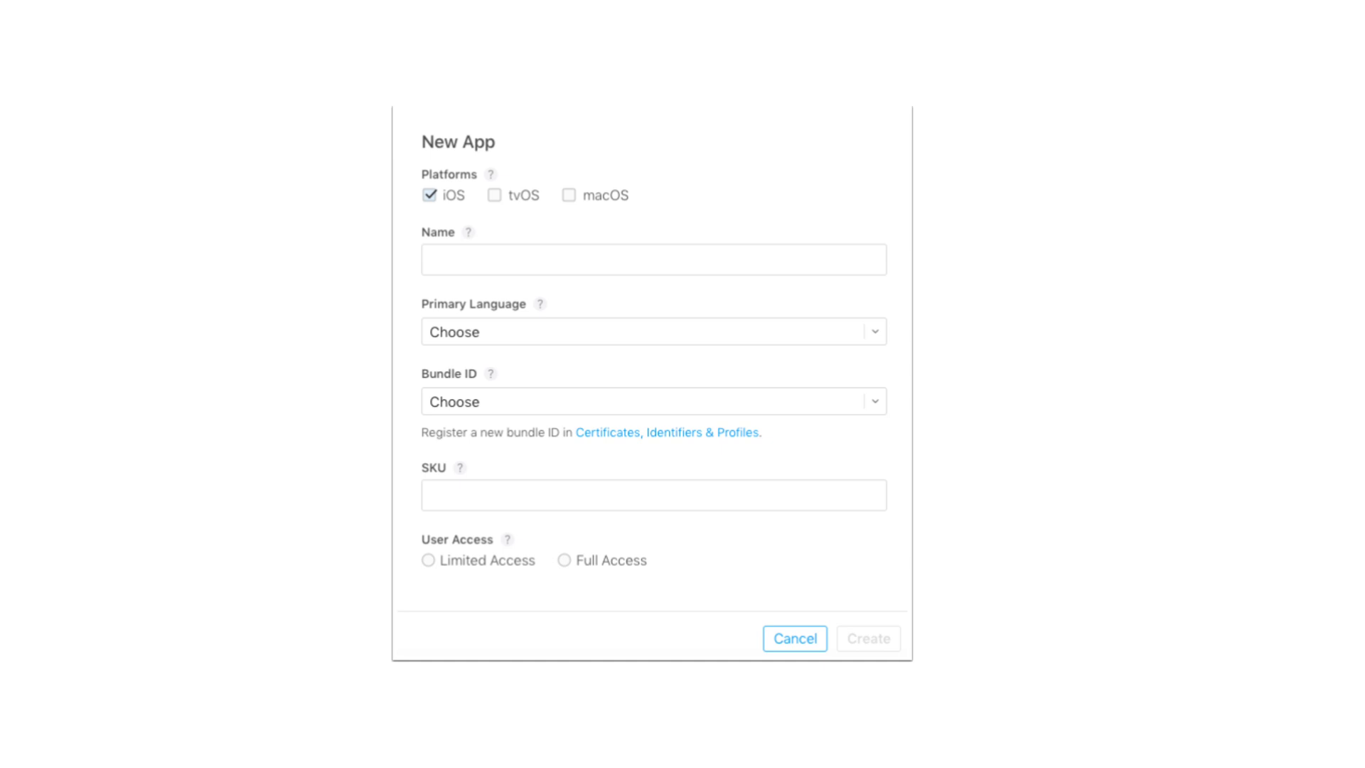
{"action": "key", "text": "Right"}
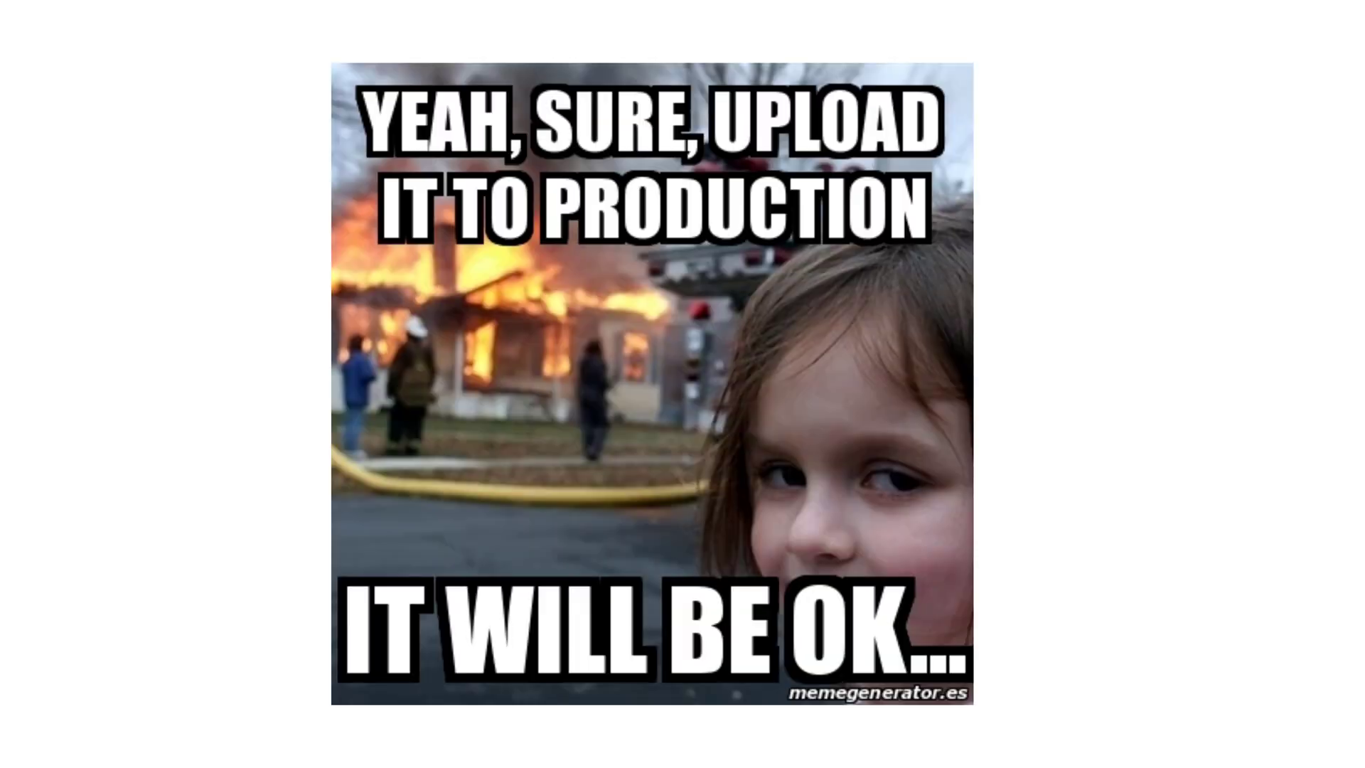
{"action": "key", "text": "Right"}
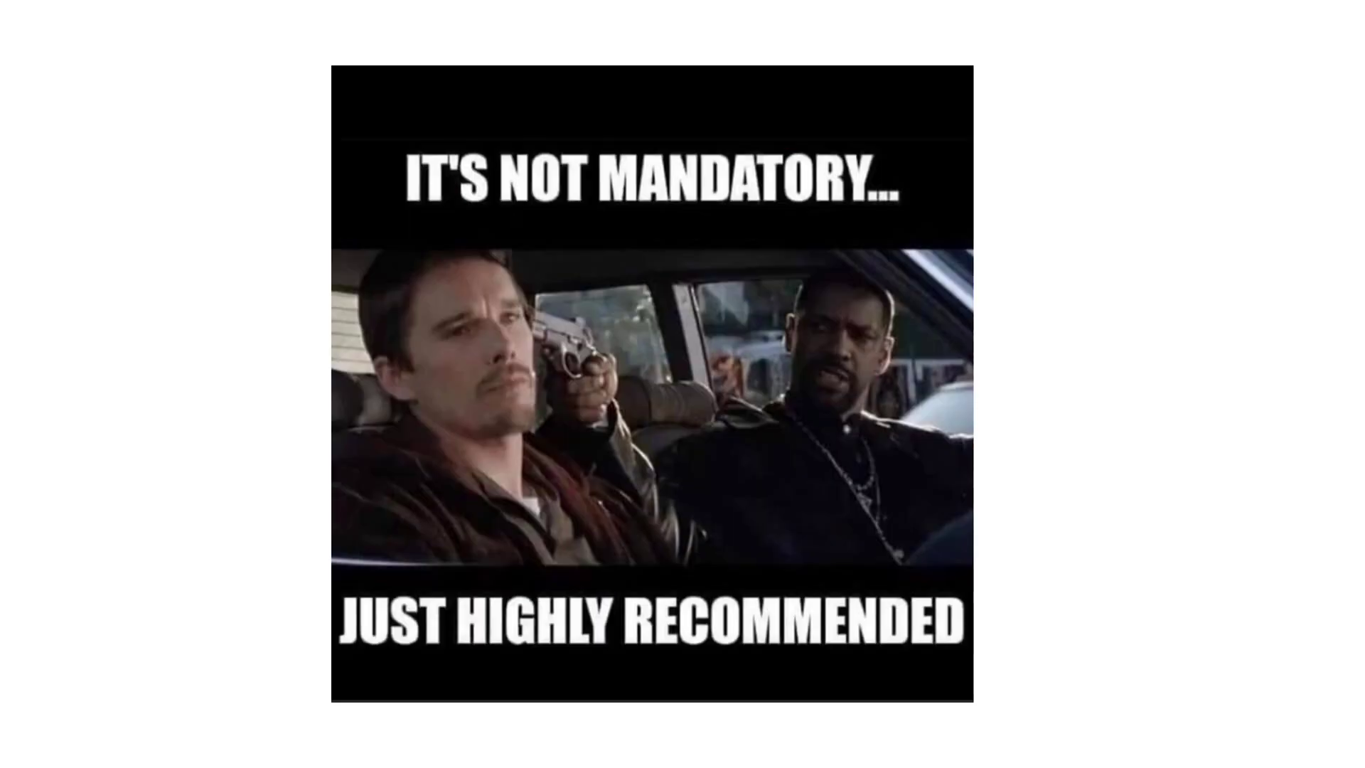
{"action": "key", "text": "Right"}
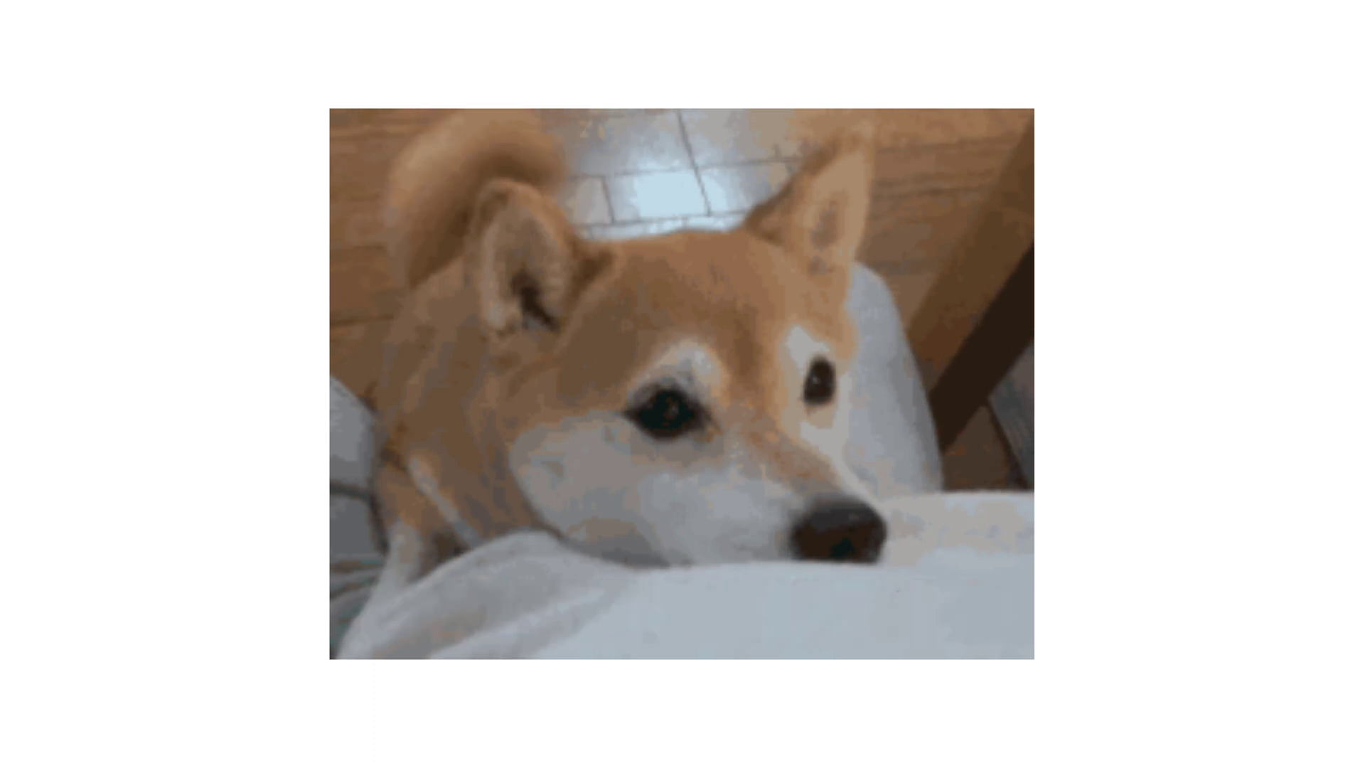
{"action": "key", "text": "Right"}
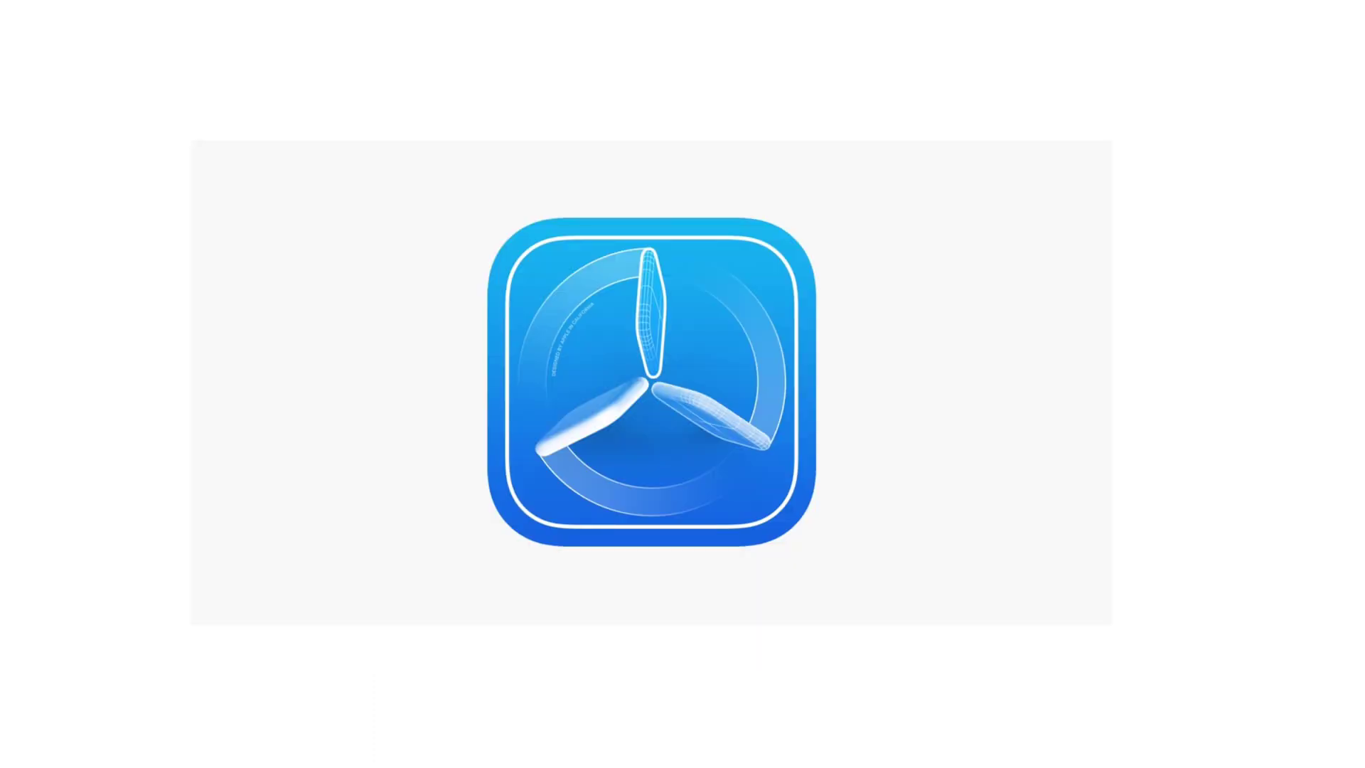
{"action": "key", "text": "Right"}
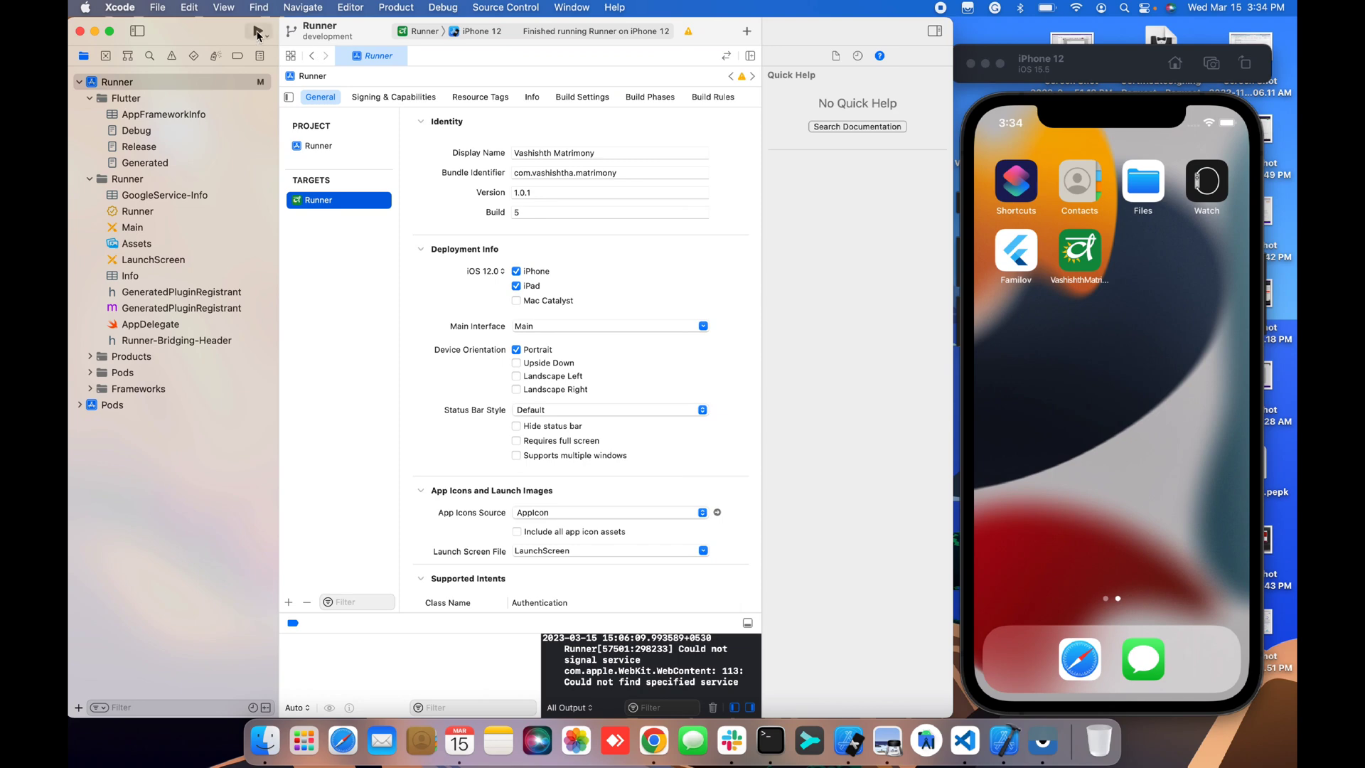
Review the Runner target's display name, bundle identifier and signing settings, including the provisioning profile
{"action": "triple_click", "coordinate": [592, 153]}
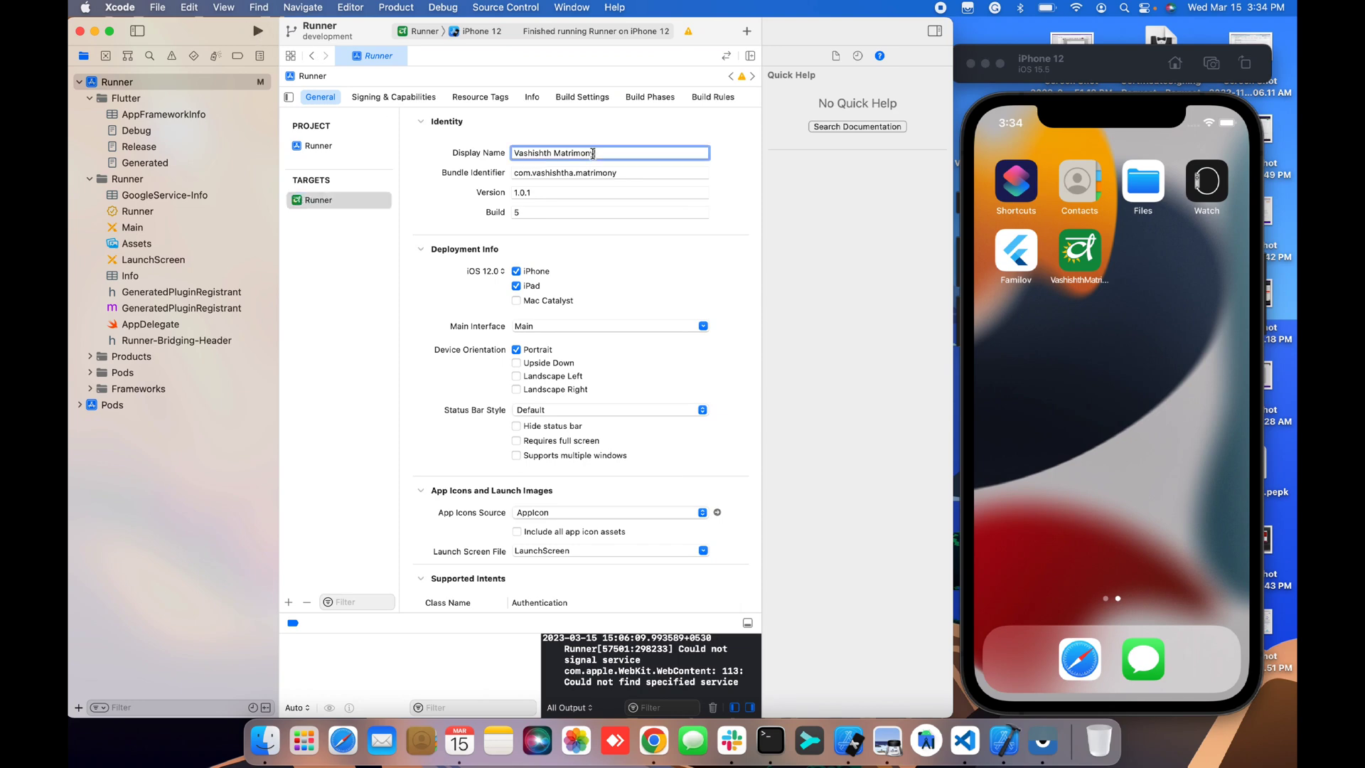
{"action": "left_click", "coordinate": [627, 157]}
{"action": "left_click", "coordinate": [410, 104]}
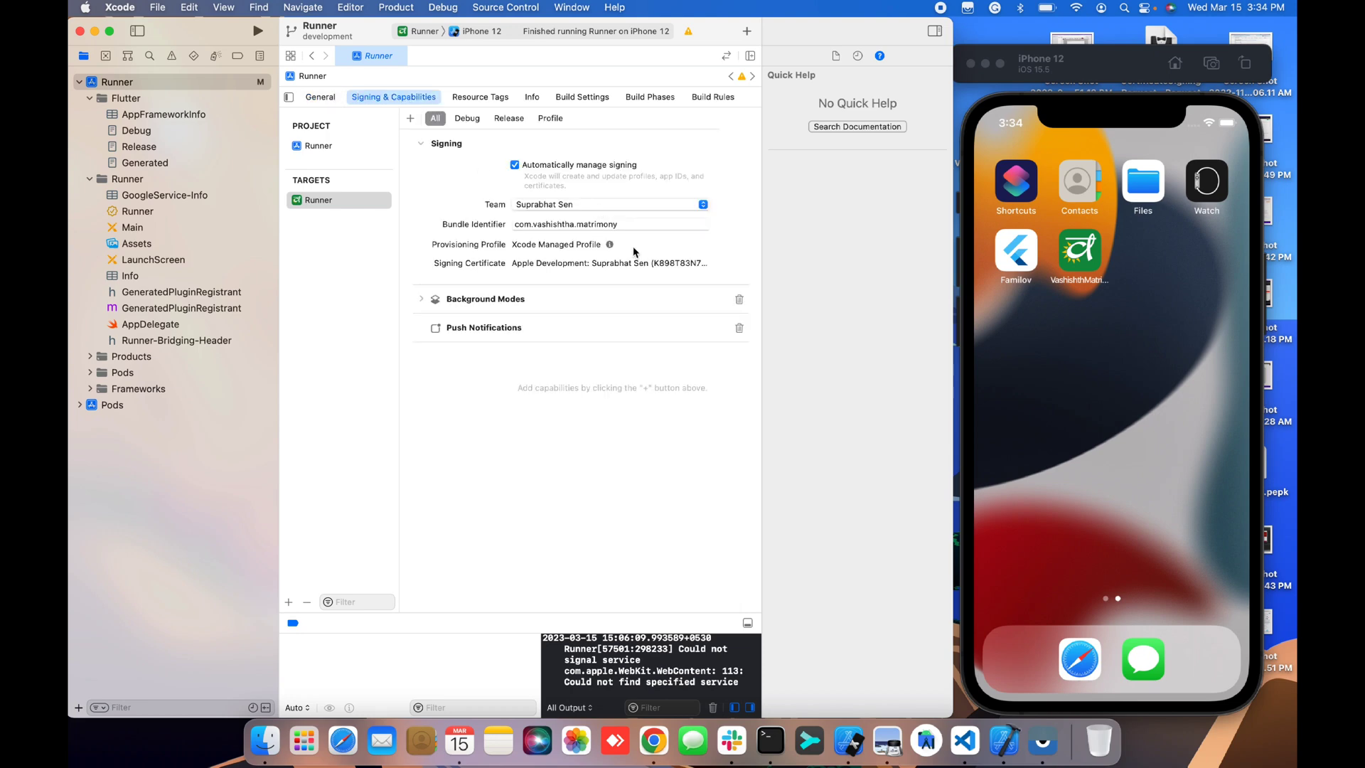
{"action": "left_click", "coordinate": [610, 245]}
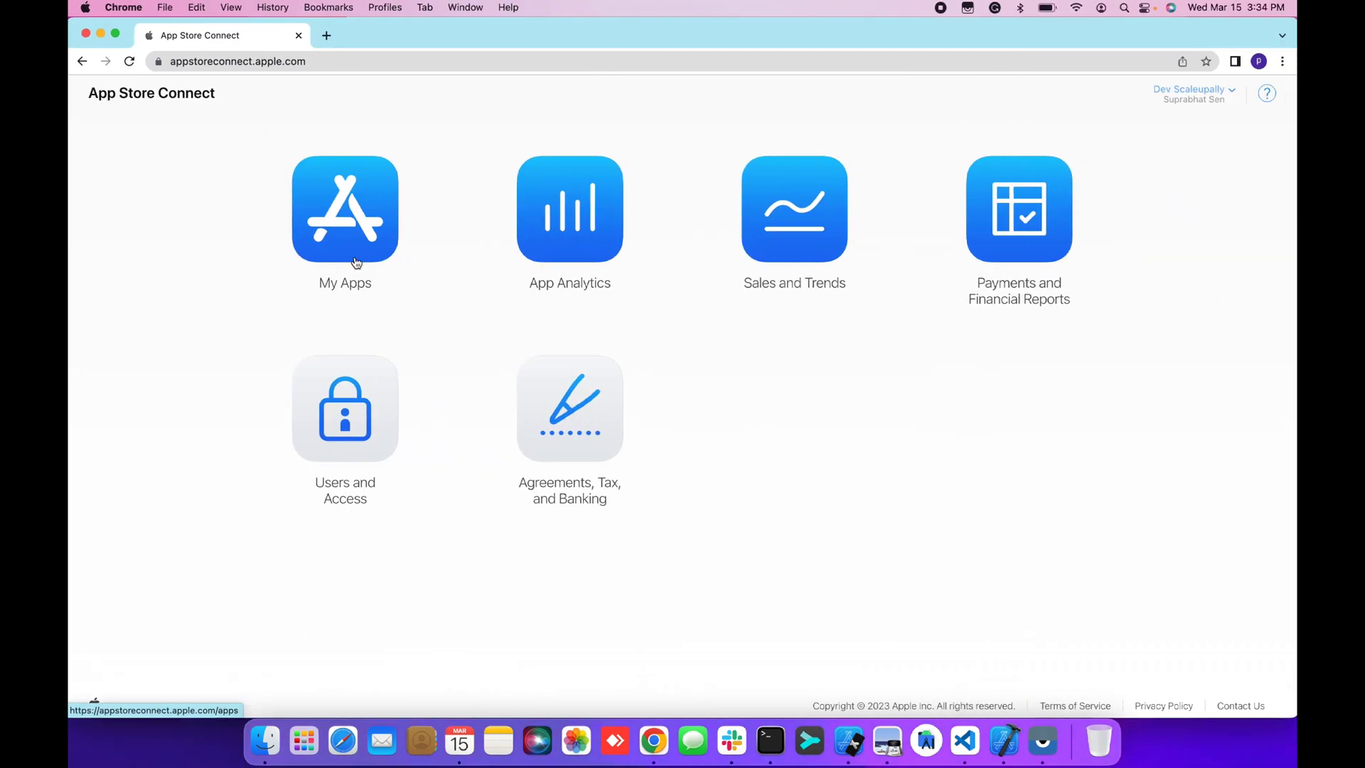
Switch to Chrome, reload App Store Connect and inspect the Version 1.0.1 TestFlight builds of the Vashishtha matrimony app
{"action": "left_click", "coordinate": [350, 61]}
{"action": "key", "text": "Return"}
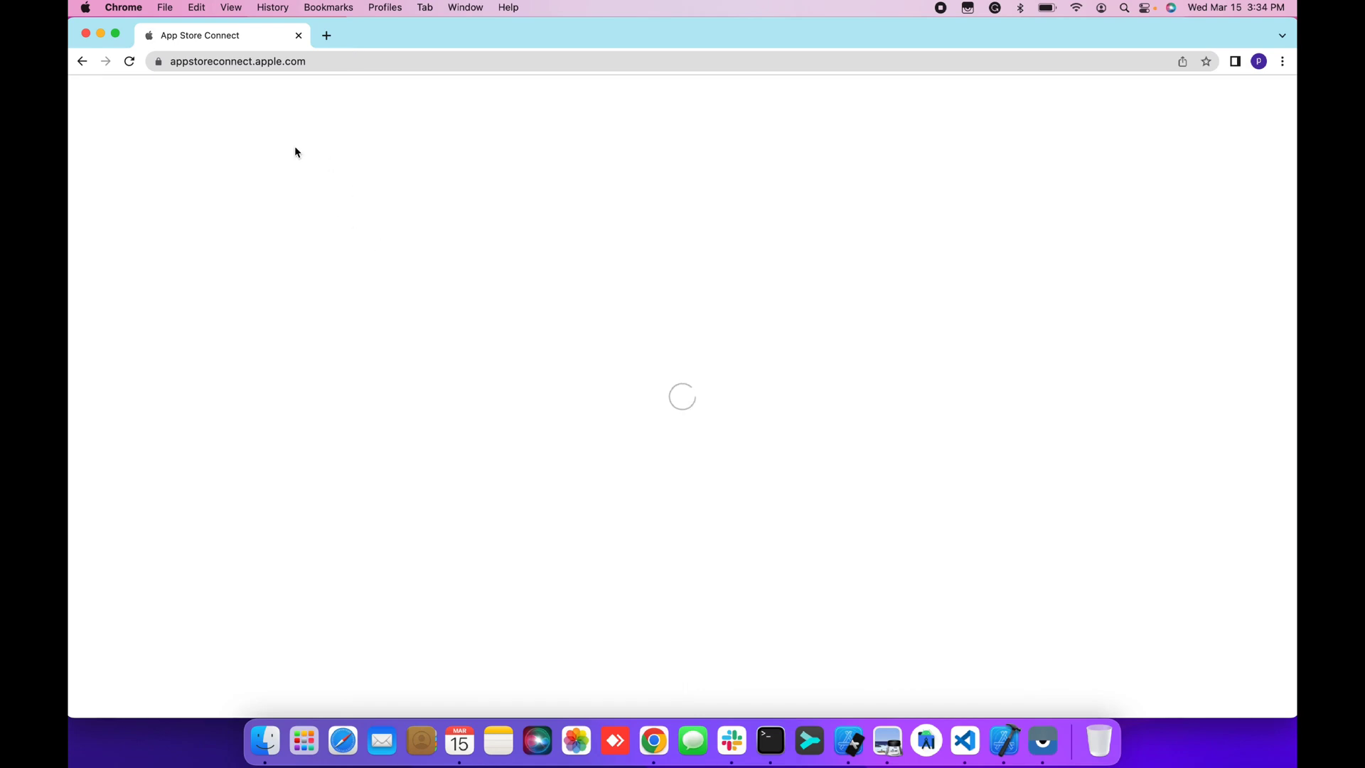
{"action": "left_click", "coordinate": [343, 221]}
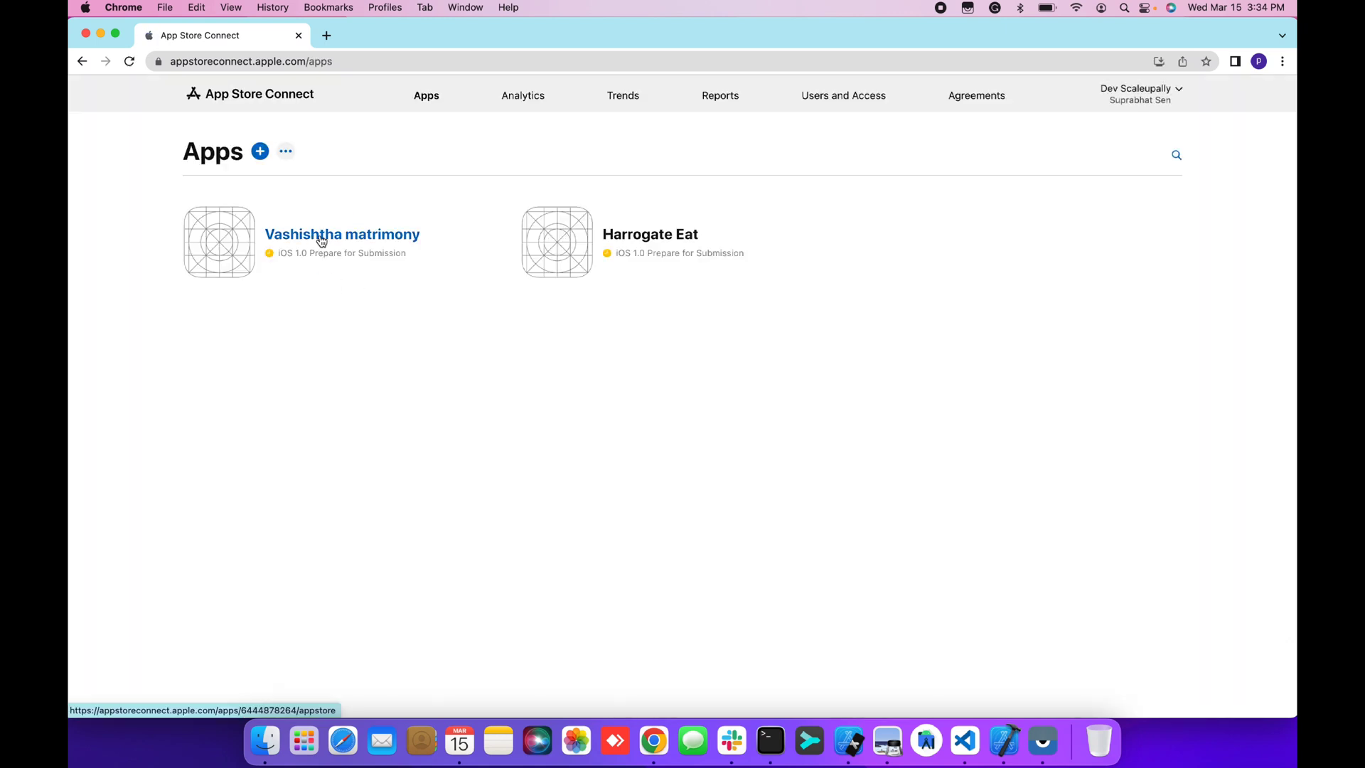
{"action": "left_click", "coordinate": [344, 338]}
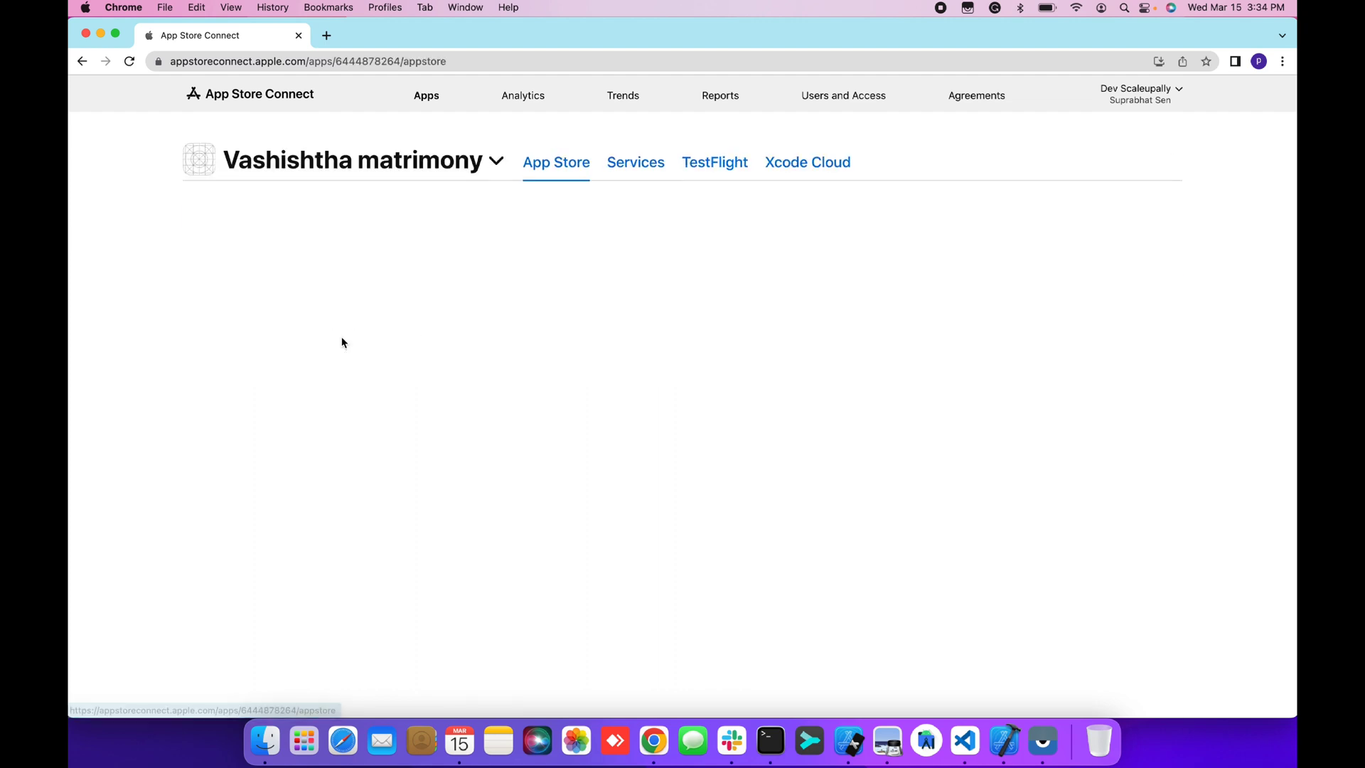
{"action": "left_click", "coordinate": [709, 166]}
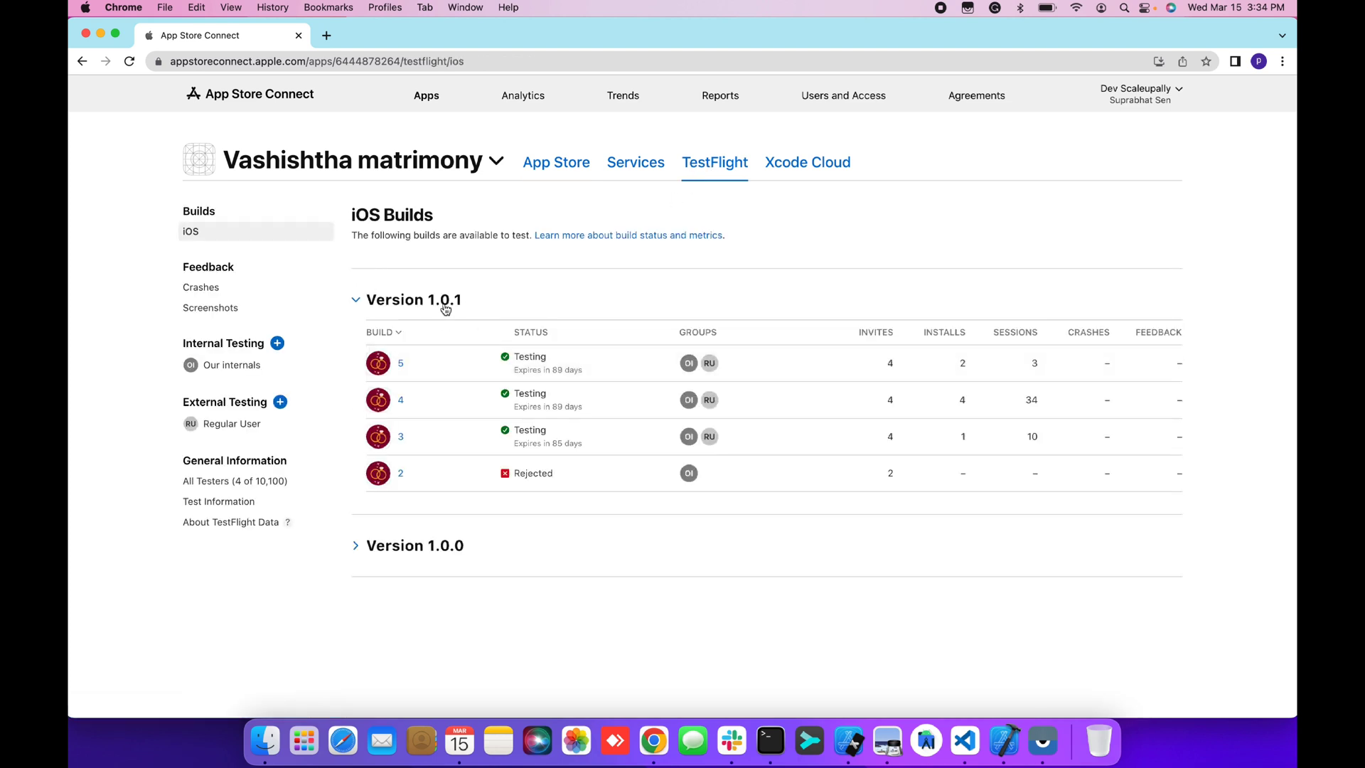
{"action": "left_click", "coordinate": [499, 313]}
{"action": "left_click", "coordinate": [459, 308]}
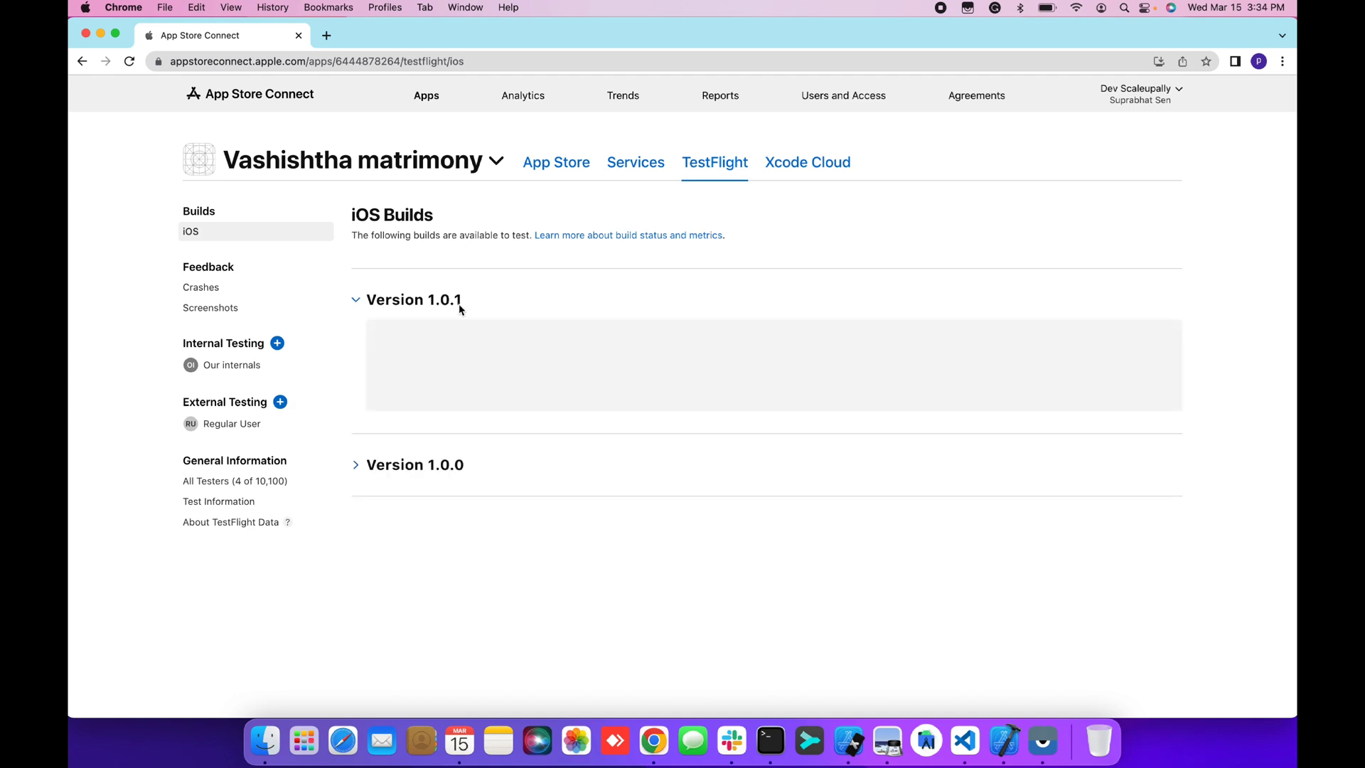
Switch back to Xcode and set the Runner target's build number to 6
{"action": "key", "text": "ctrl+Up"}
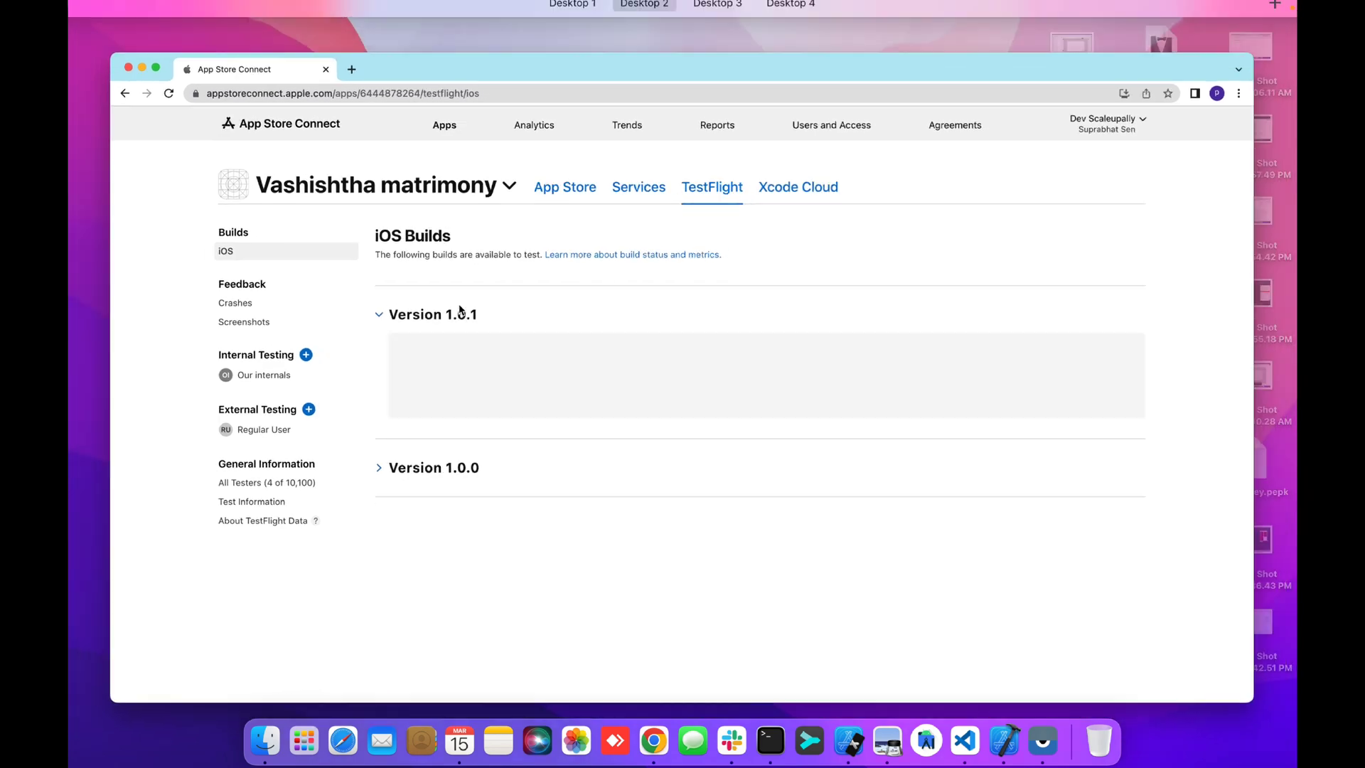
{"action": "key", "text": "ctrl+Left"}
{"action": "left_click", "coordinate": [498, 269]}
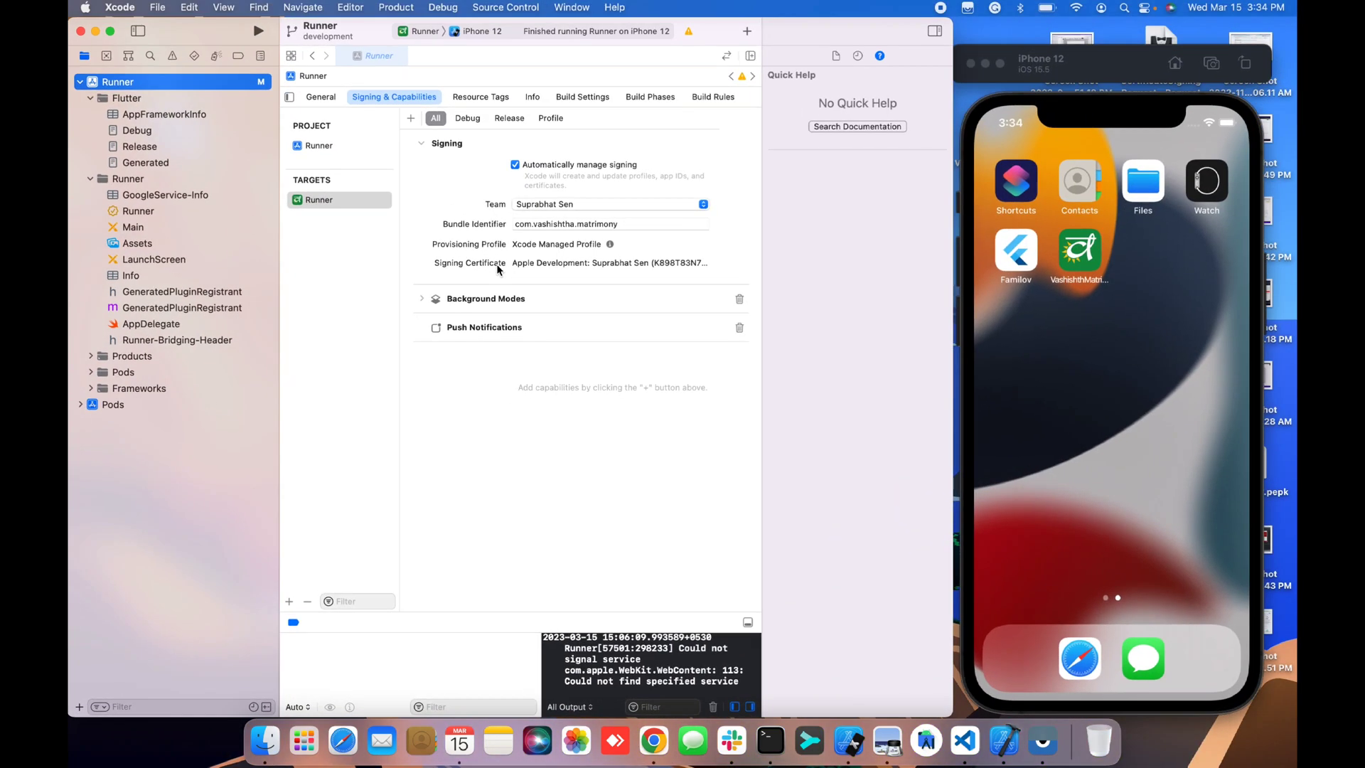
{"action": "left_click", "coordinate": [319, 98]}
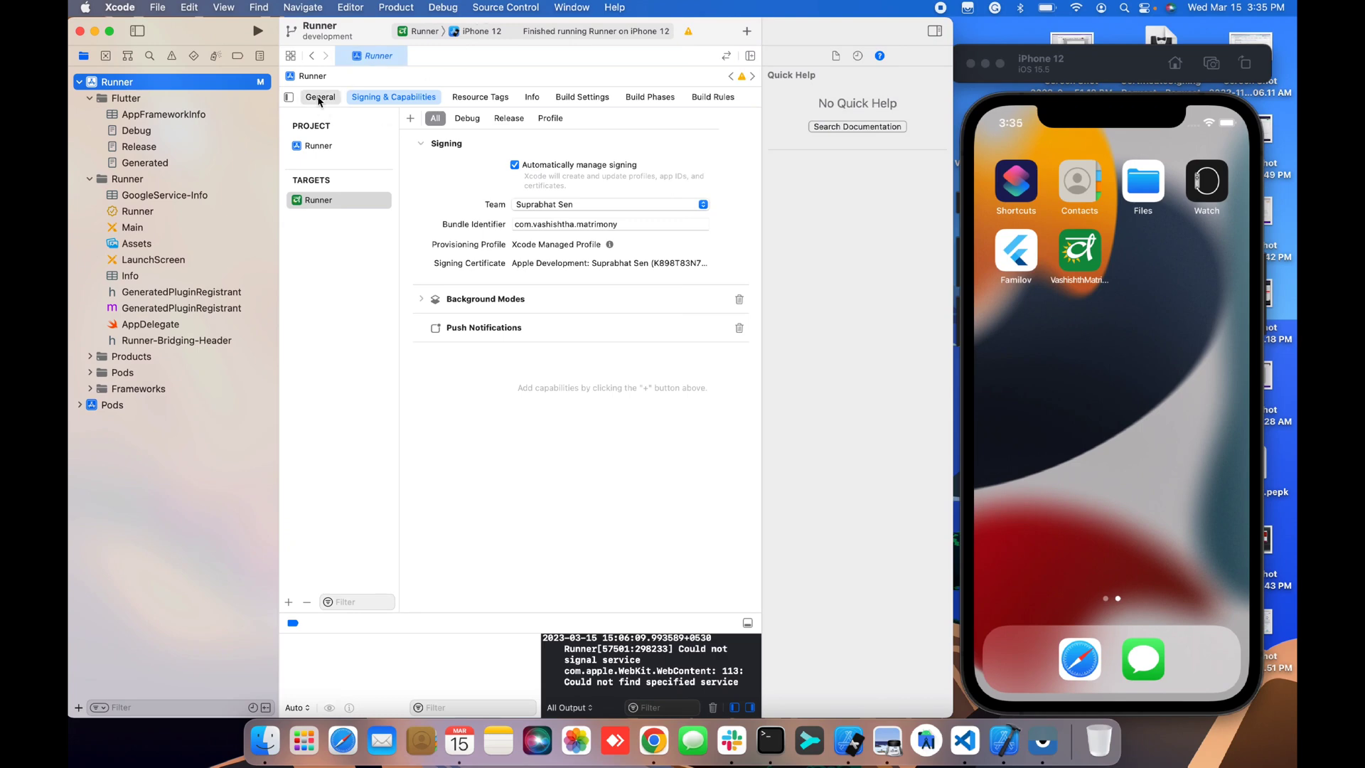
{"action": "left_click", "coordinate": [542, 212]}
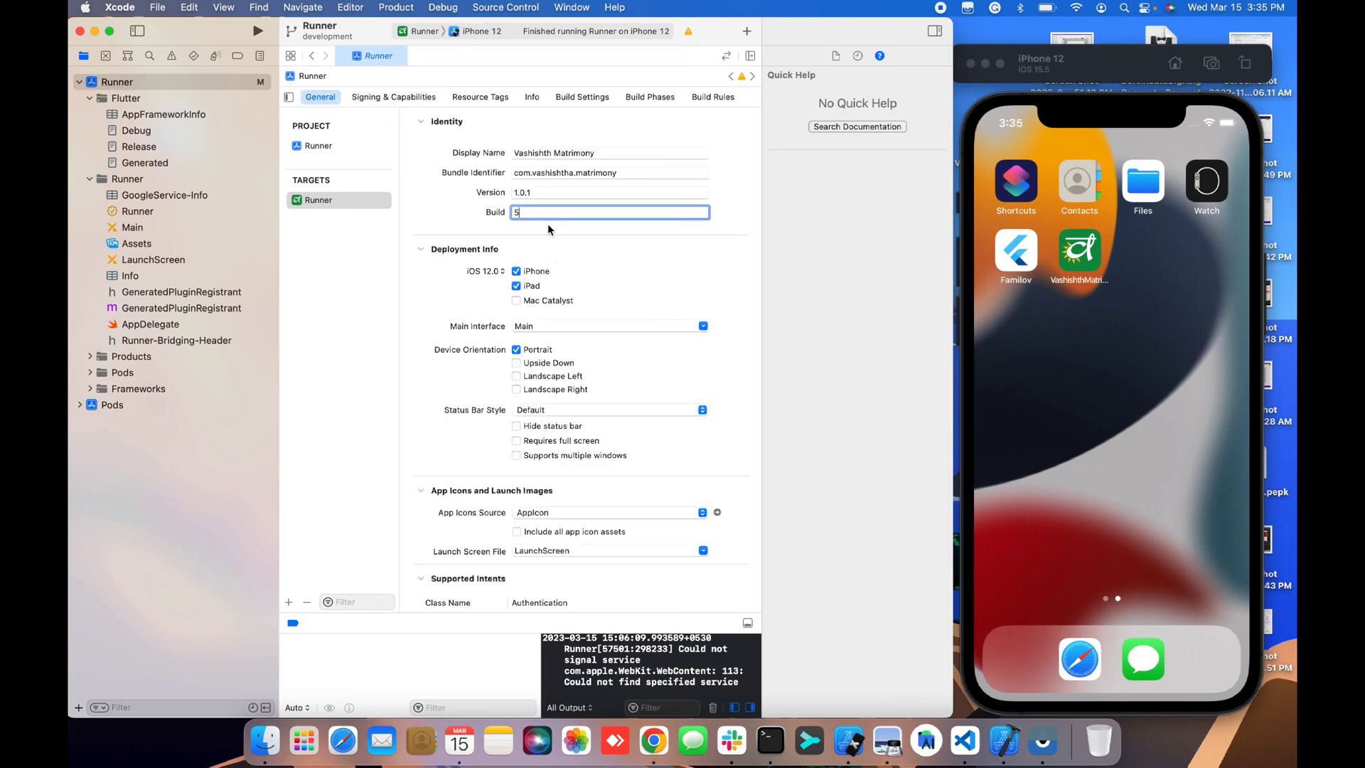
{"action": "key", "text": "BackSpace"}
{"action": "key", "text": "Return"}
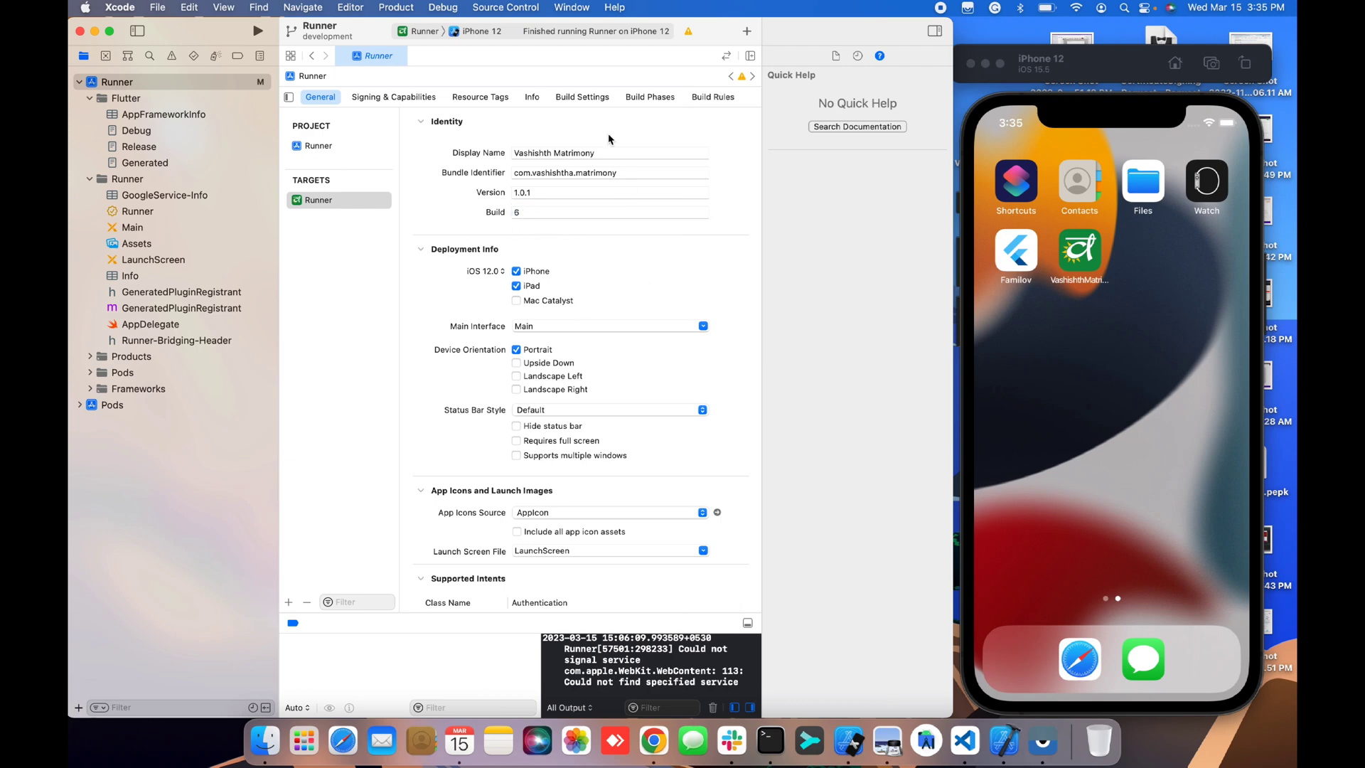
Run the Runner app on the iPhone 12 simulator, then check its home screen icon and relaunch it from there
{"action": "left_click", "coordinate": [258, 33]}
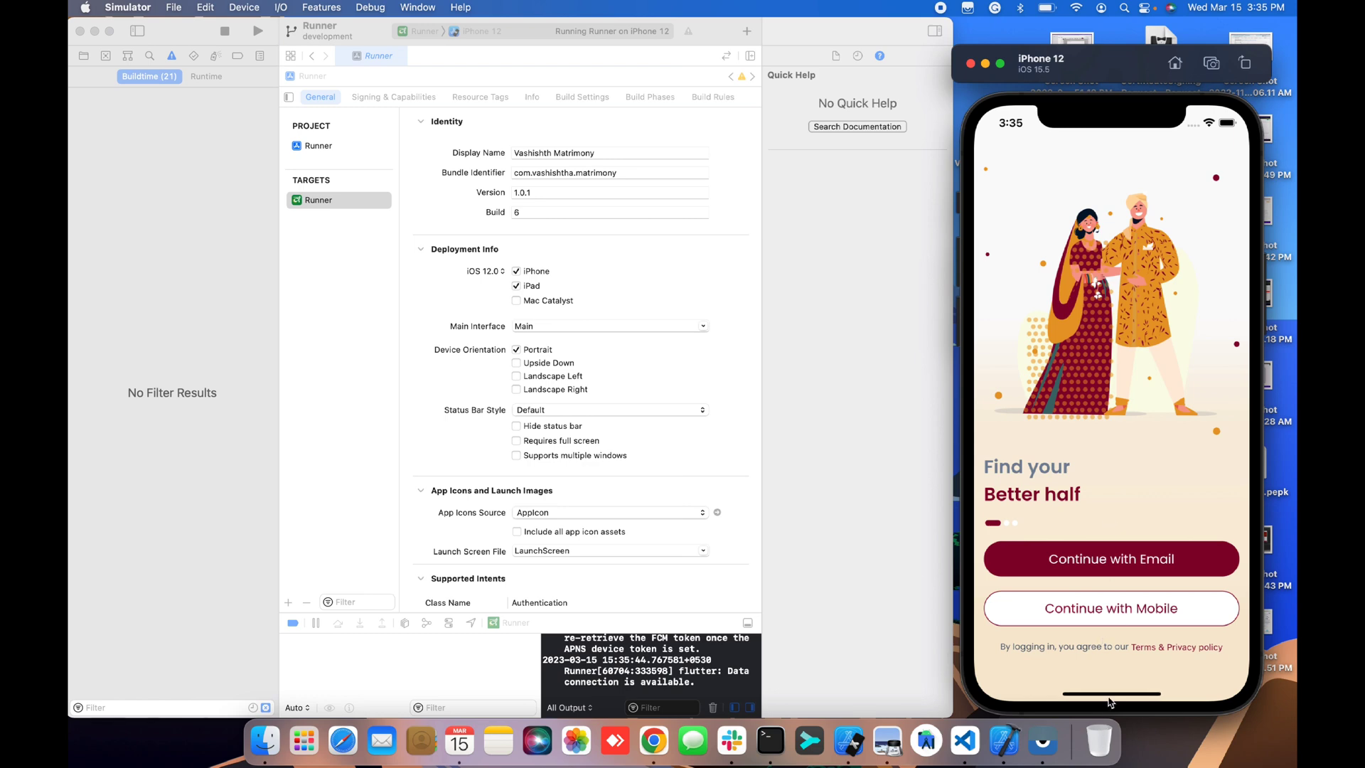
{"action": "left_click_drag", "start_coordinate": [1112, 702], "coordinate": [1112, 665]}
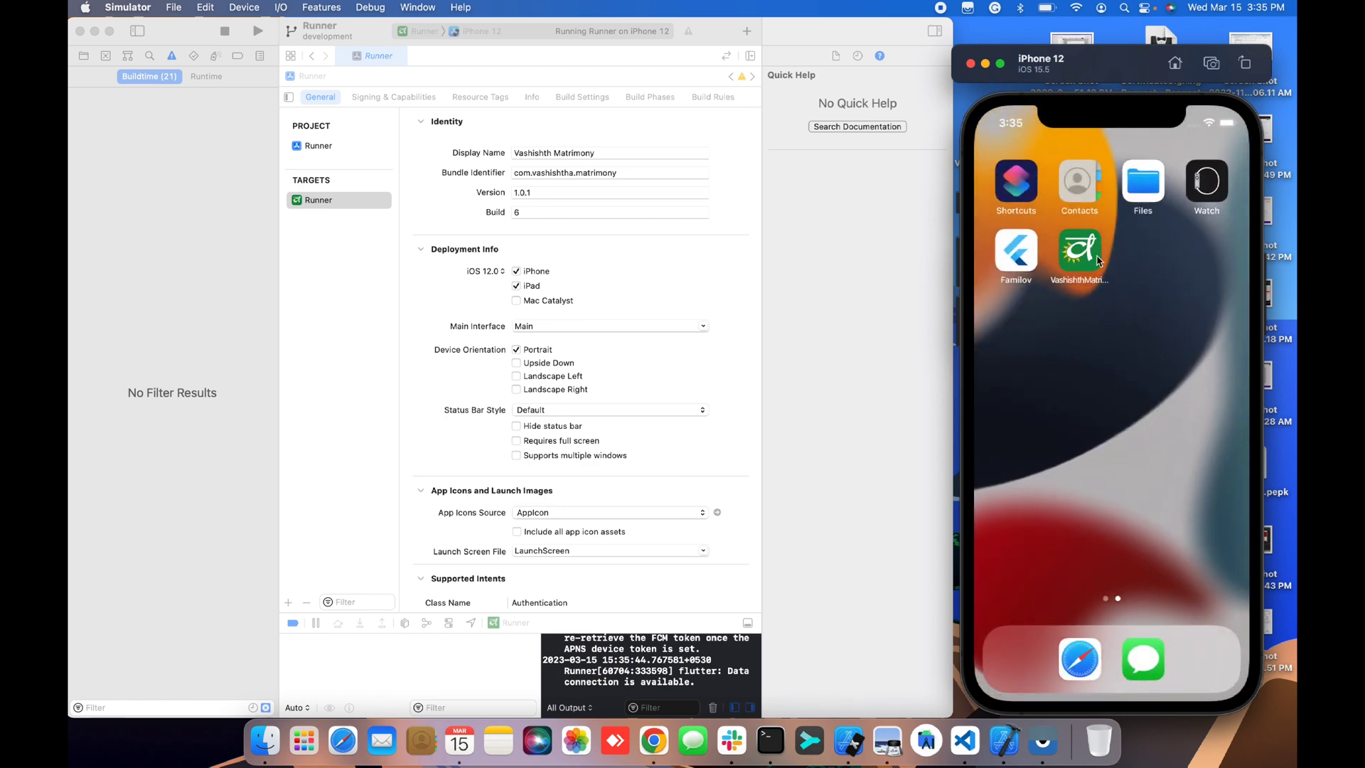
{"action": "left_click", "coordinate": [1098, 257]}
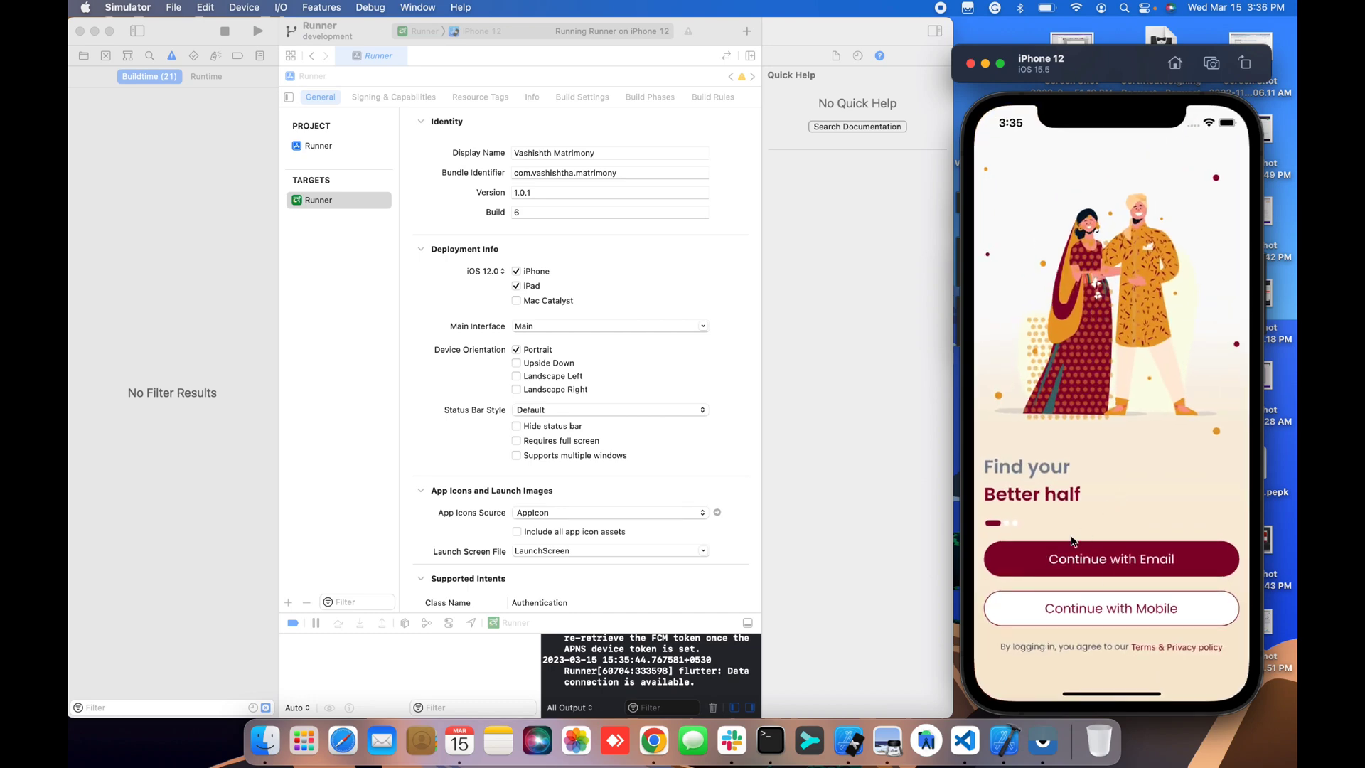
{"action": "left_click", "coordinate": [567, 233]}
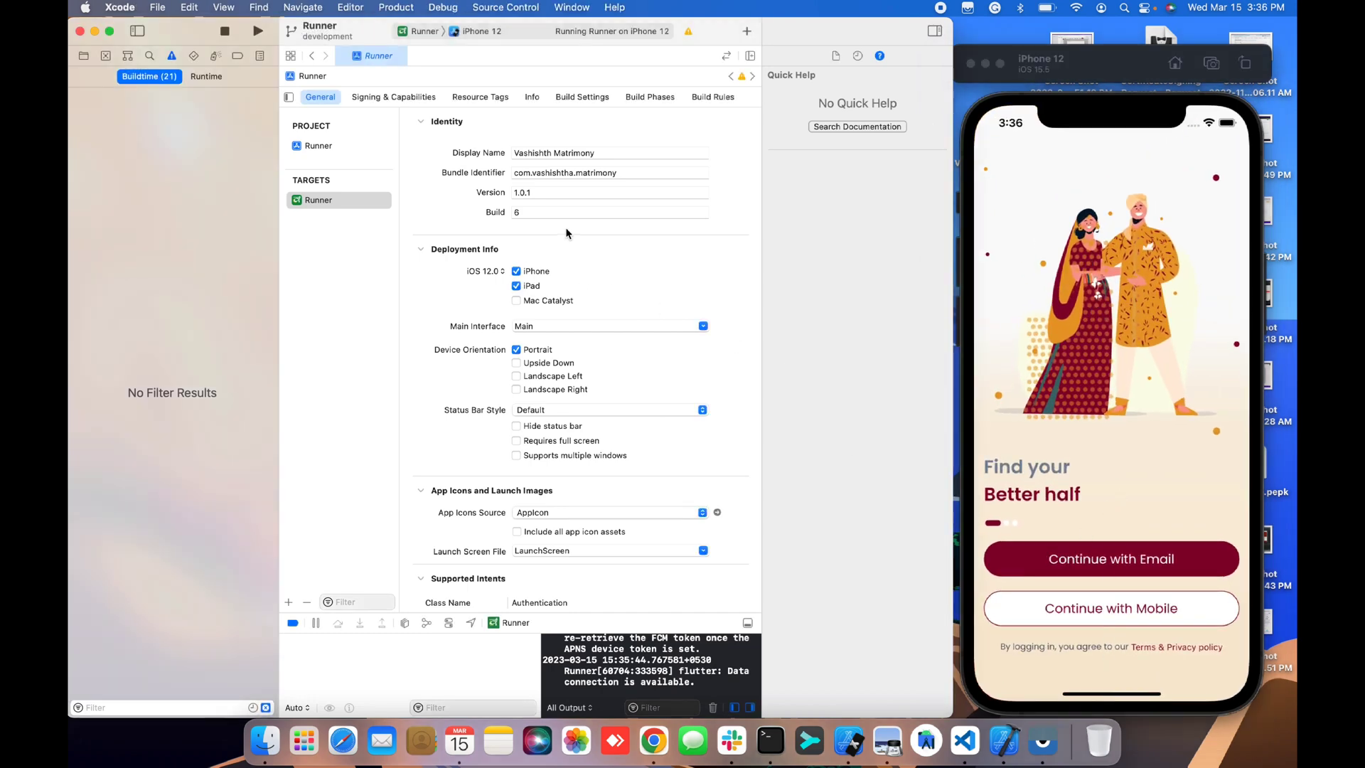
Set the build destination to Any iOS Device (arm64) and archive the Runner app
{"action": "left_click", "coordinate": [466, 34]}
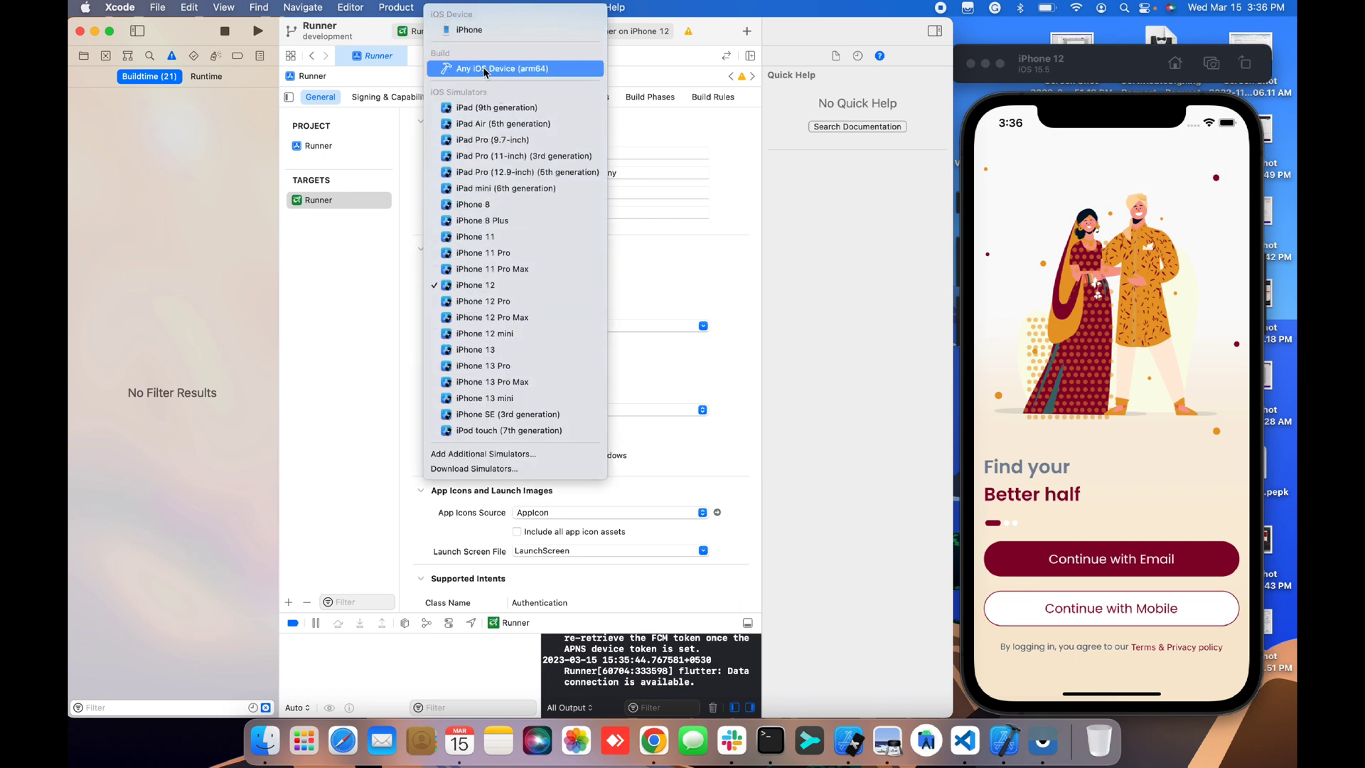
{"action": "left_click", "coordinate": [484, 69]}
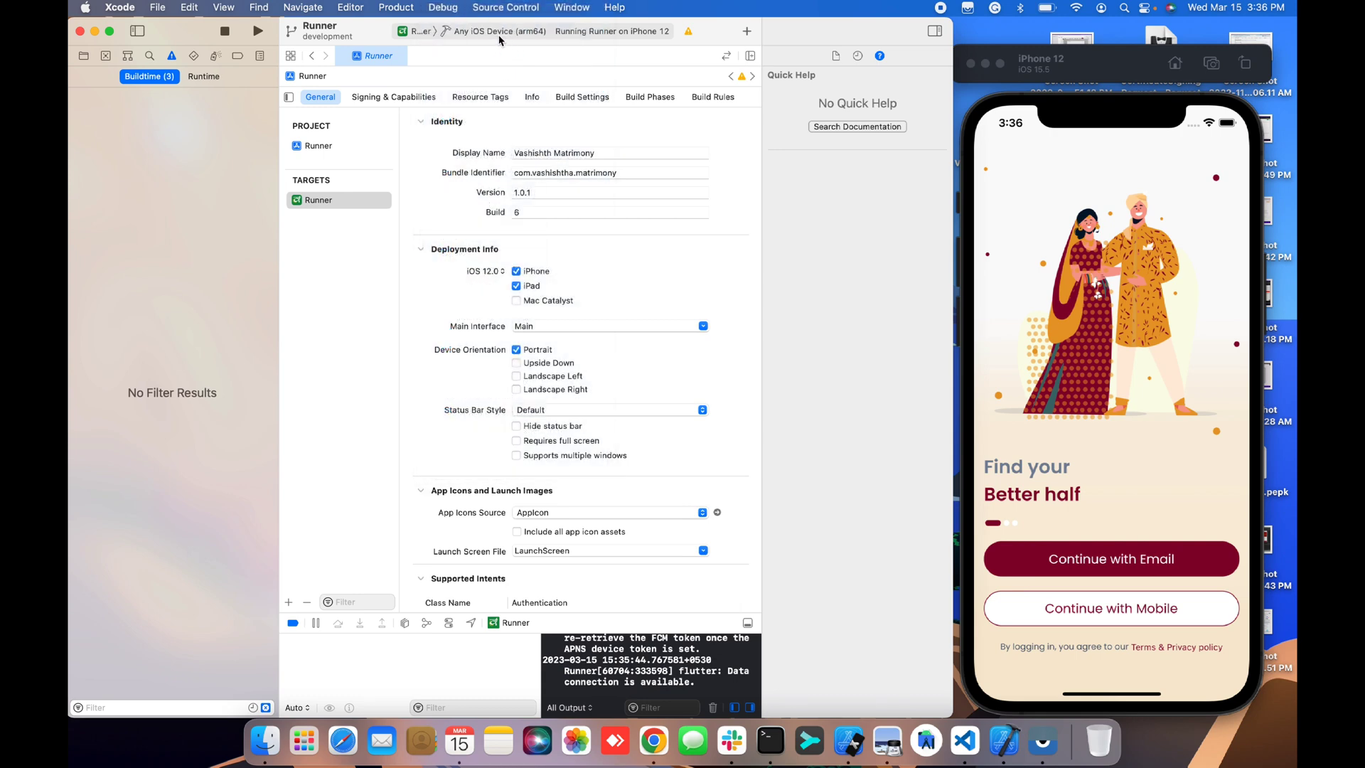
{"action": "double_click", "coordinate": [711, 37]}
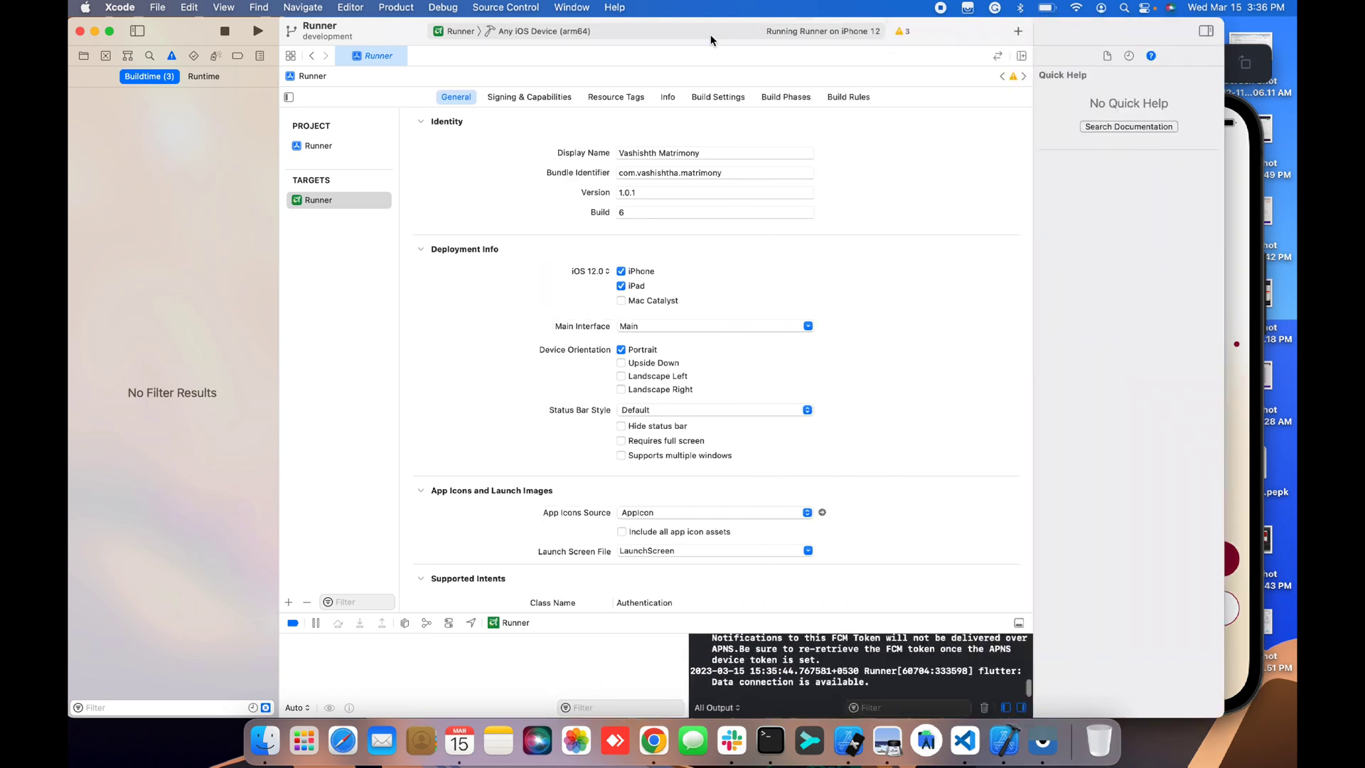
{"action": "left_click", "coordinate": [318, 5]}
{"action": "mouse_move", "coordinate": [354, 3]}
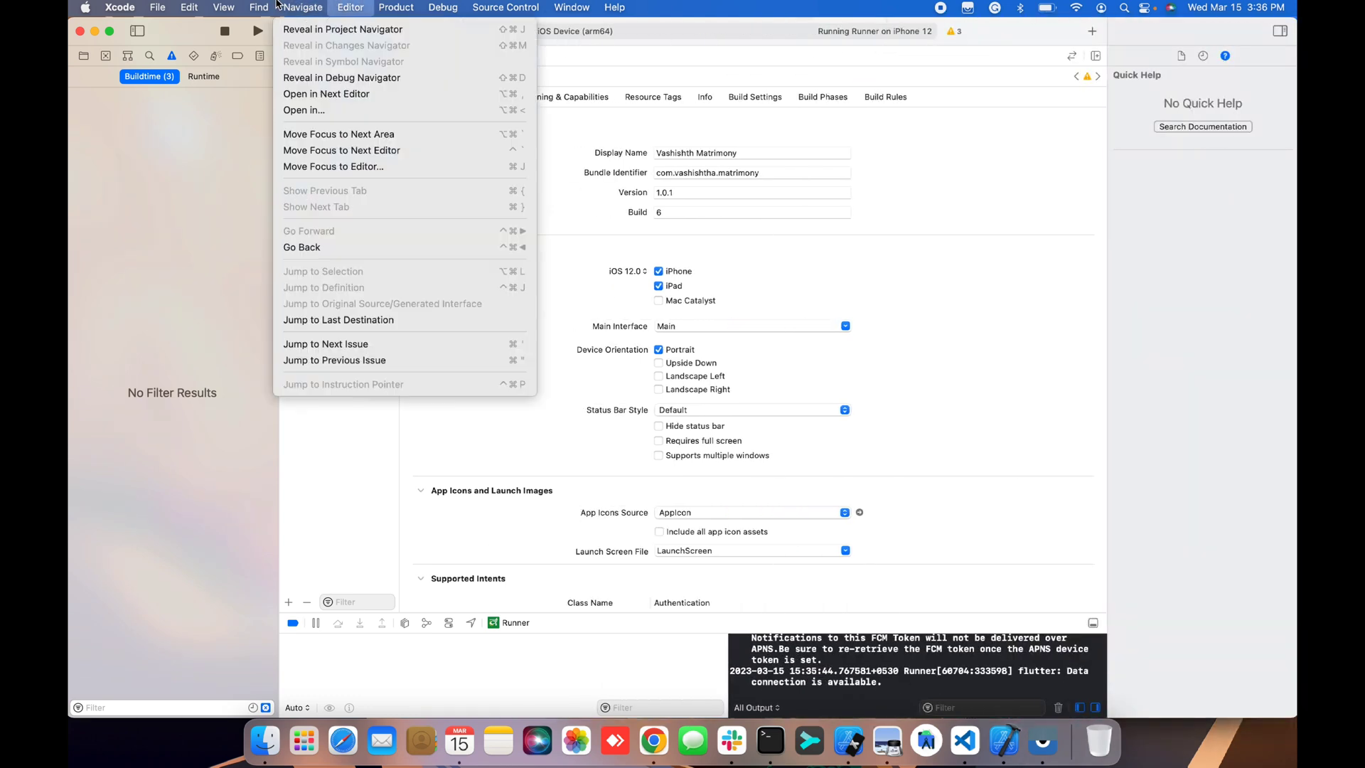
{"action": "mouse_move", "coordinate": [414, 4]}
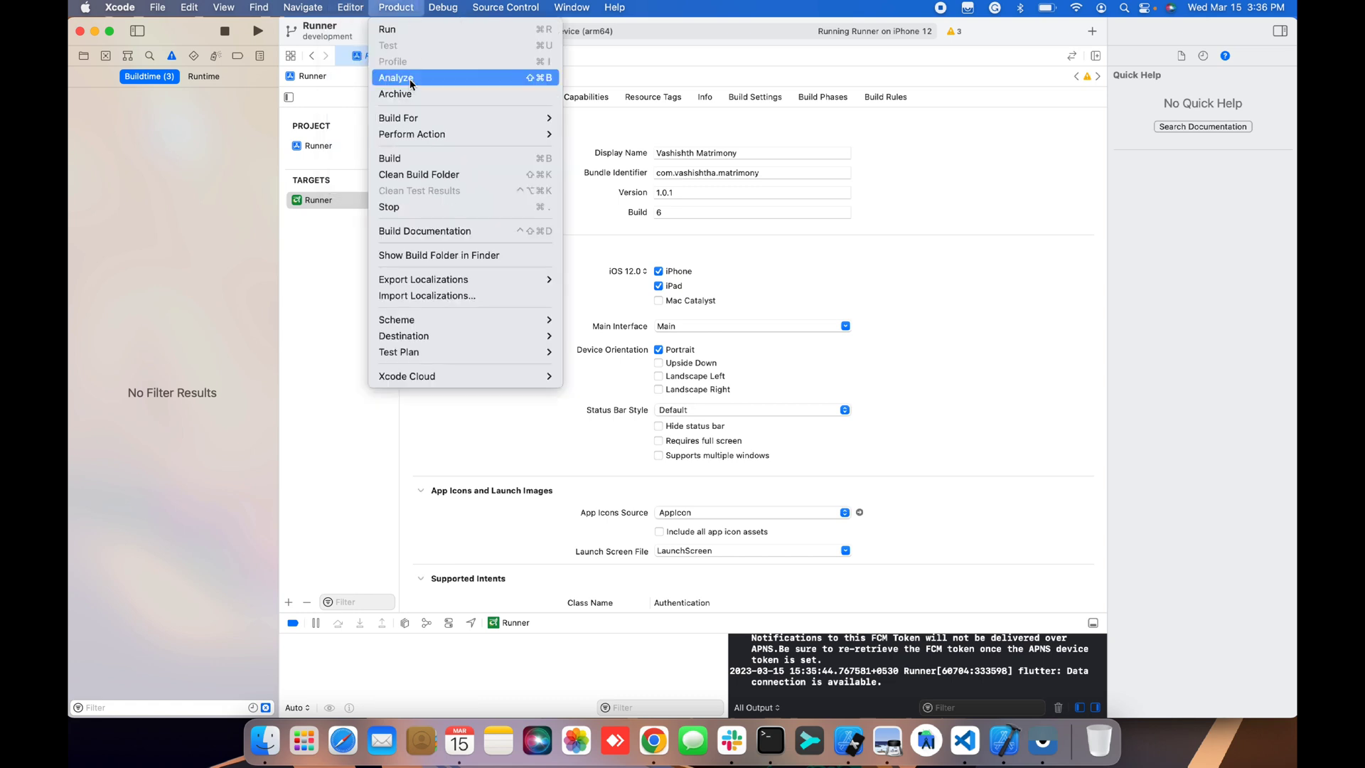
{"action": "left_click", "coordinate": [436, 95]}
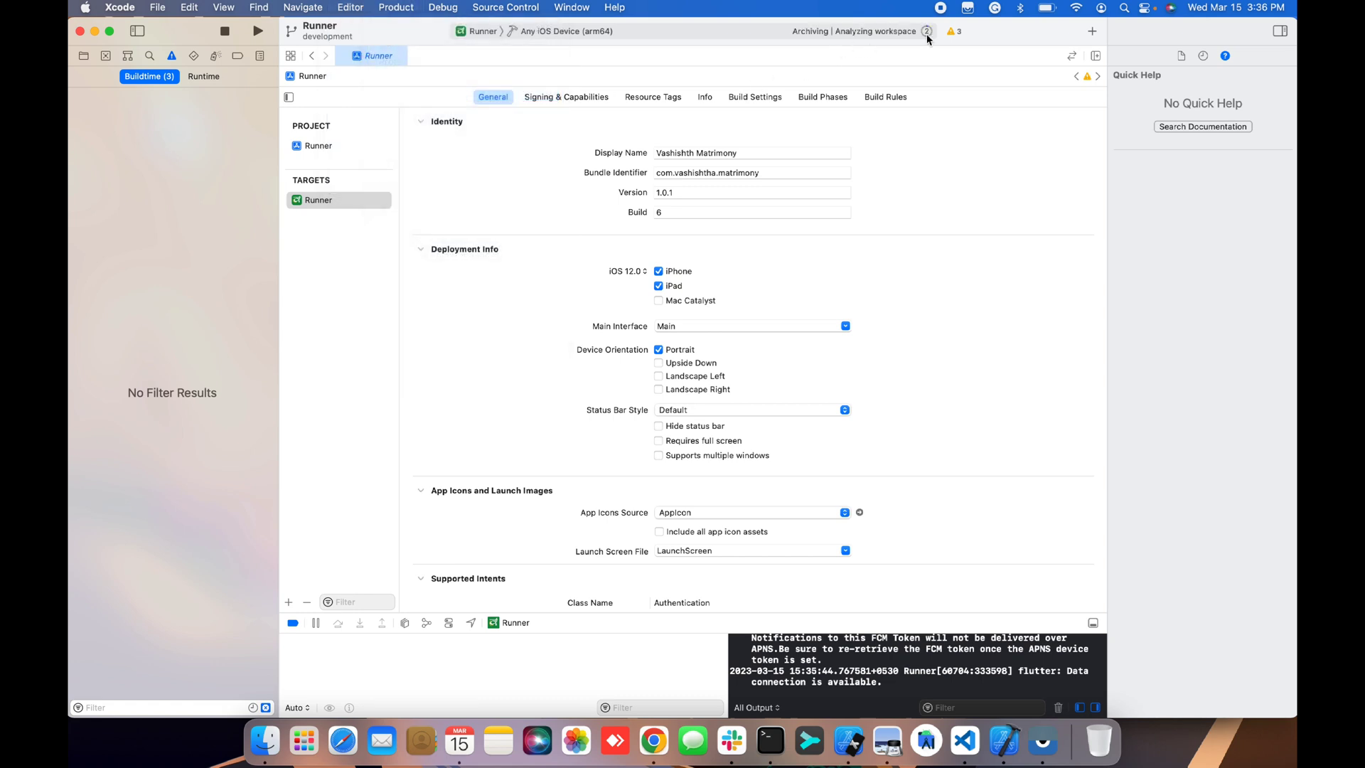
{"action": "left_click", "coordinate": [927, 32]}
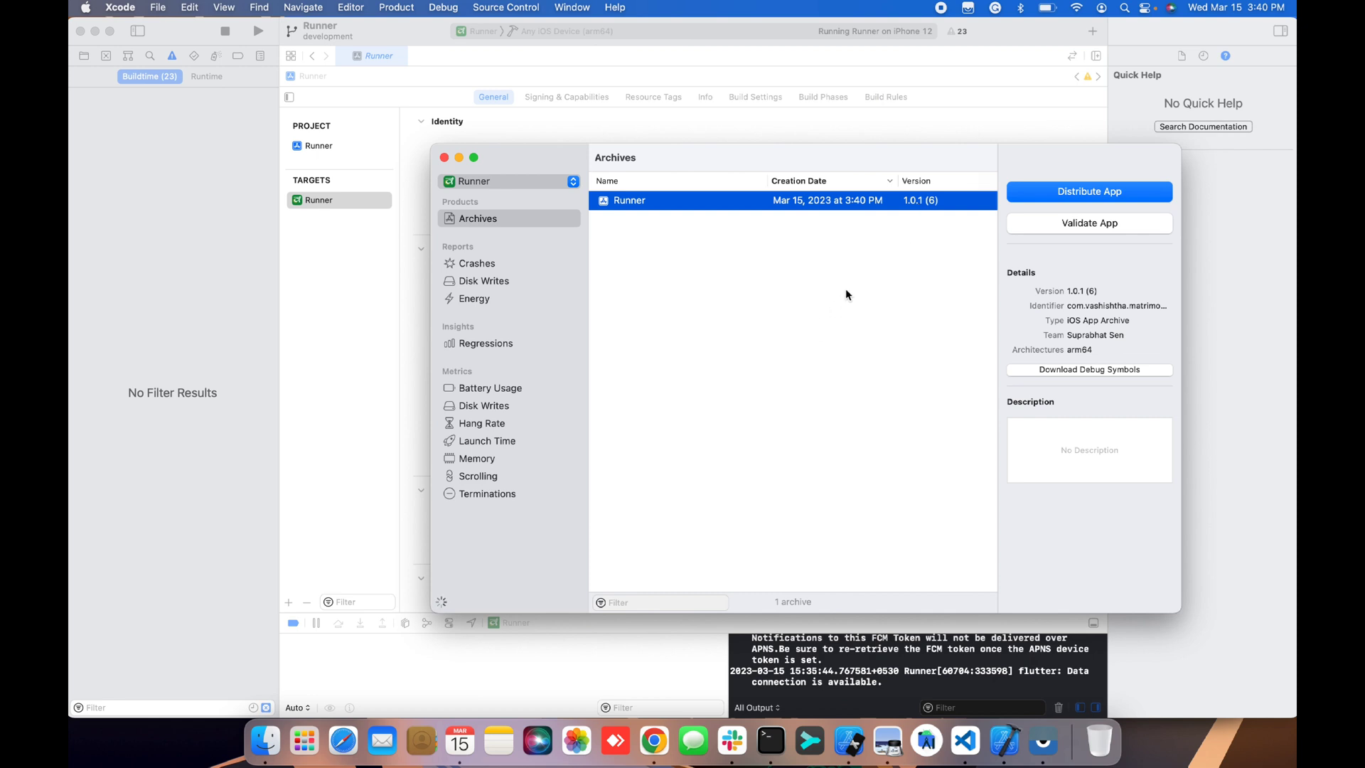
Prepare the Runner 1.0.1 (6) archive for distribution through App Store Connect with Upload as the destination
{"action": "left_click", "coordinate": [1069, 190]}
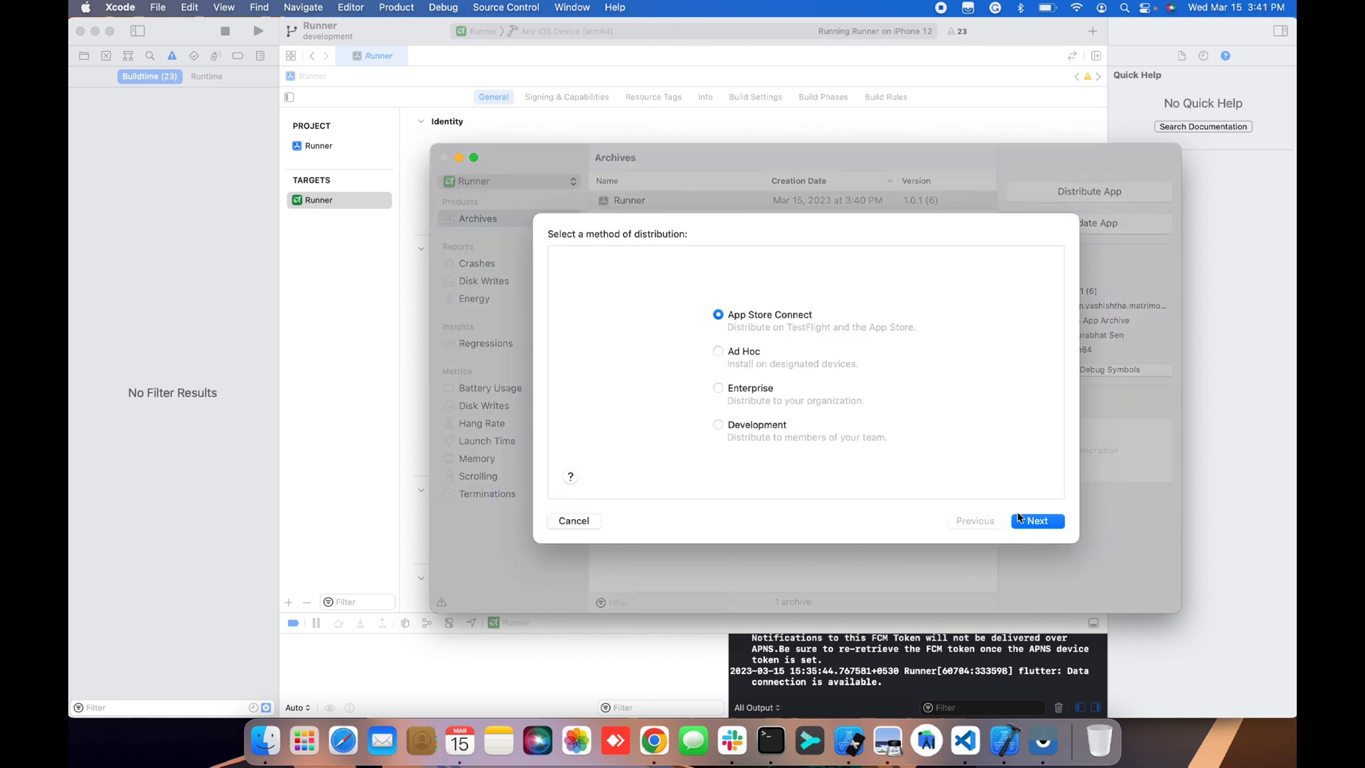
{"action": "left_click", "coordinate": [1037, 522]}
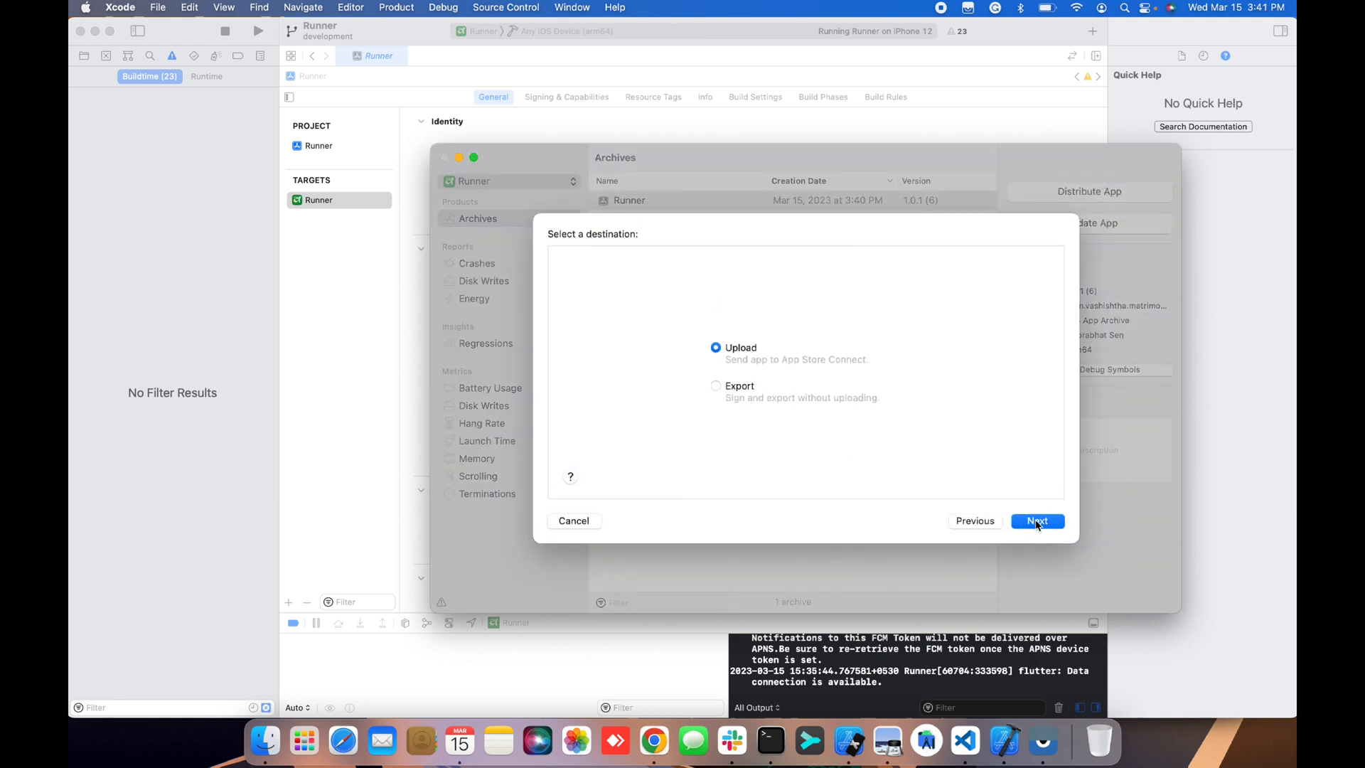
{"action": "left_click", "coordinate": [1037, 522]}
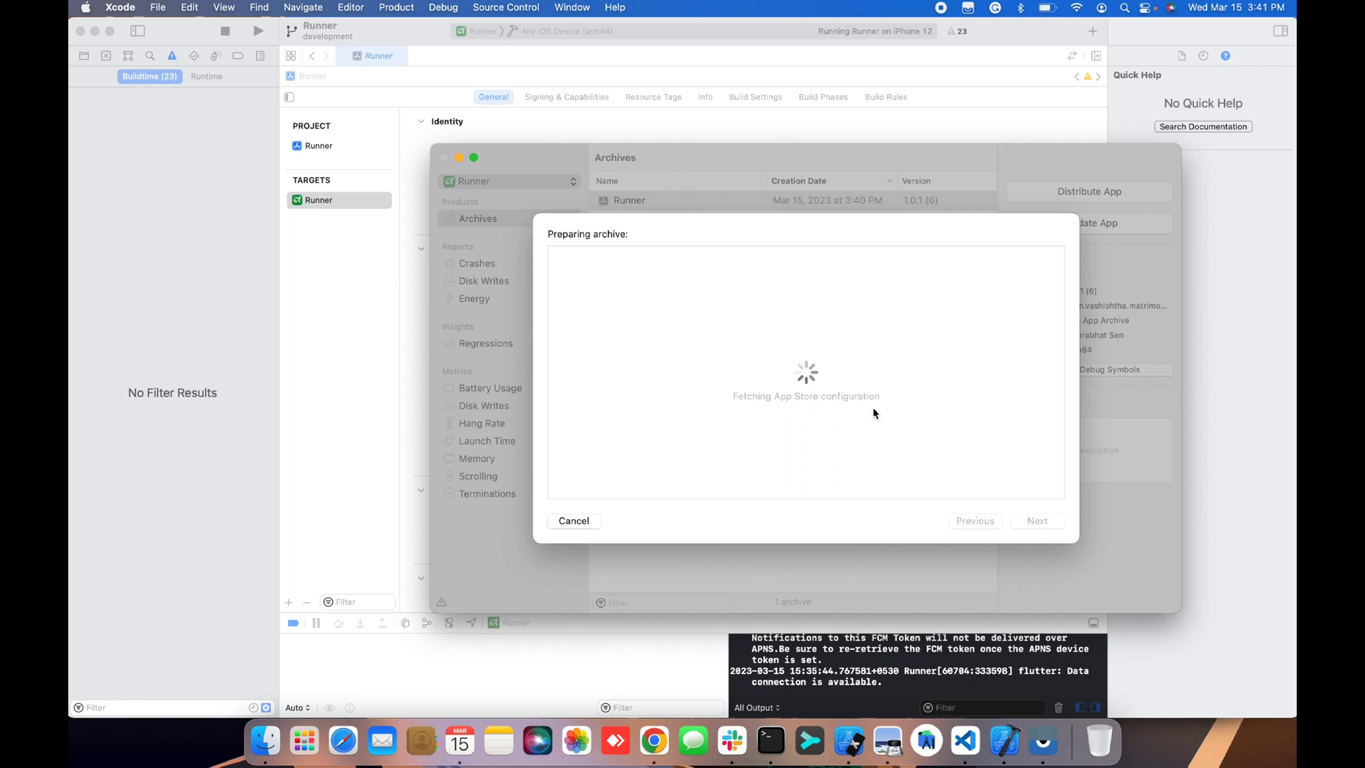
{"action": "left_click", "coordinate": [1039, 521]}
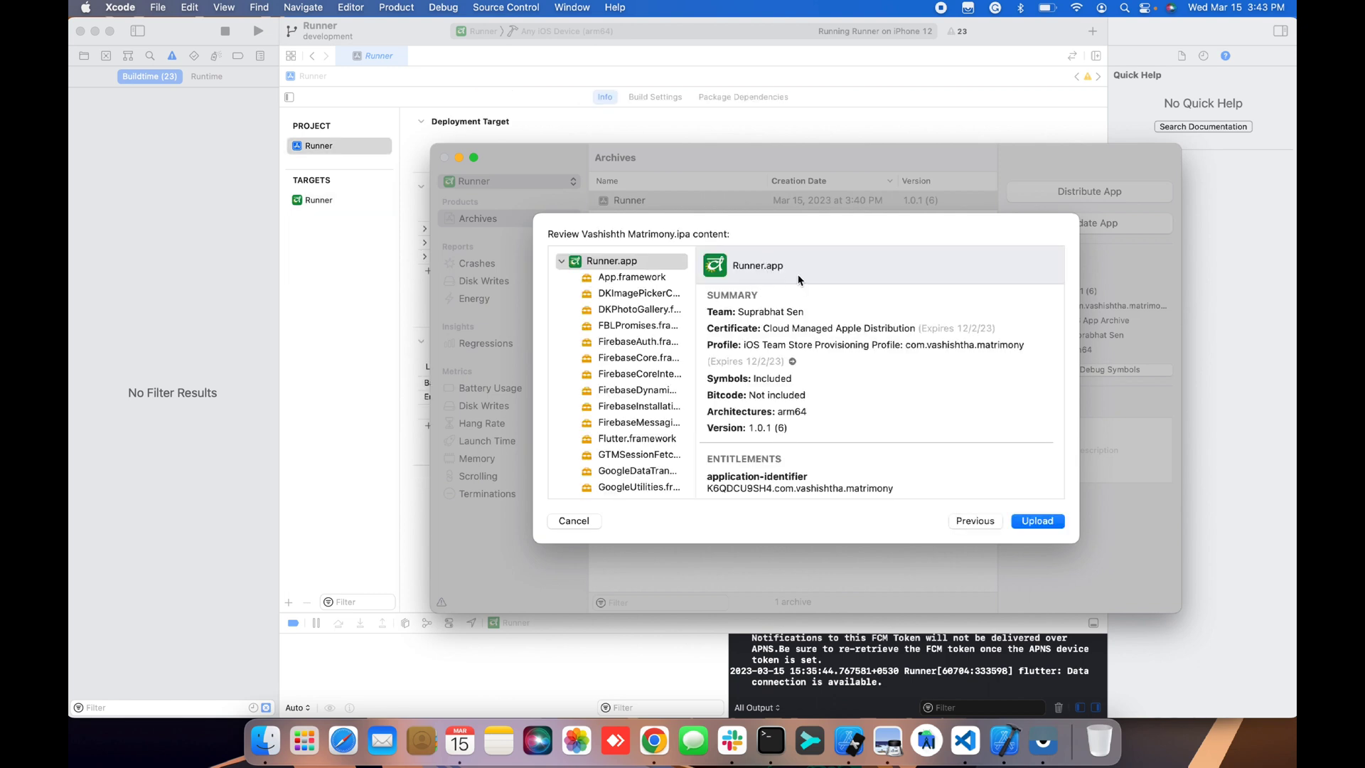
Review the Runner.app summary and entitlements in the IPA content, checking its version and build number
{"action": "scroll", "coordinate": [816, 370], "scroll_direction": "down", "scroll_amount": 3}
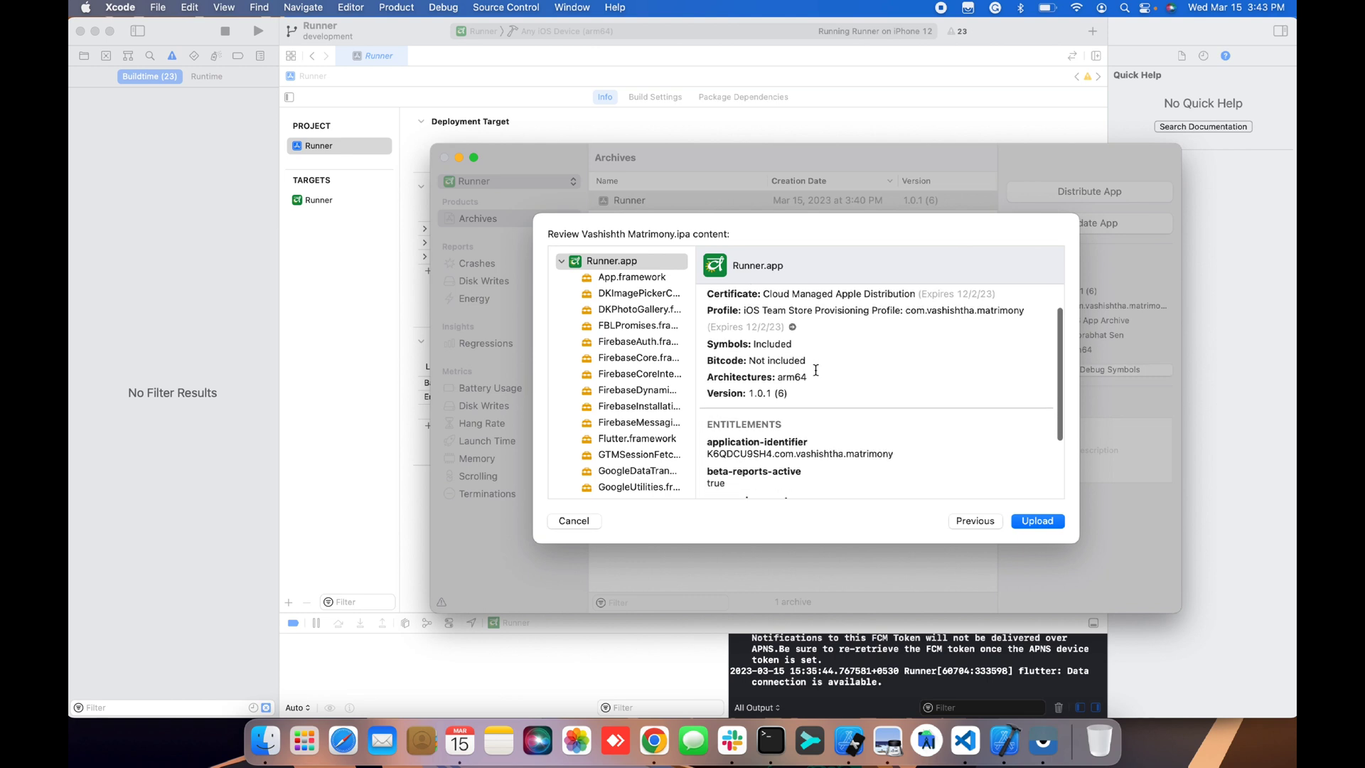
{"action": "scroll", "coordinate": [816, 369], "scroll_direction": "down", "scroll_amount": 1}
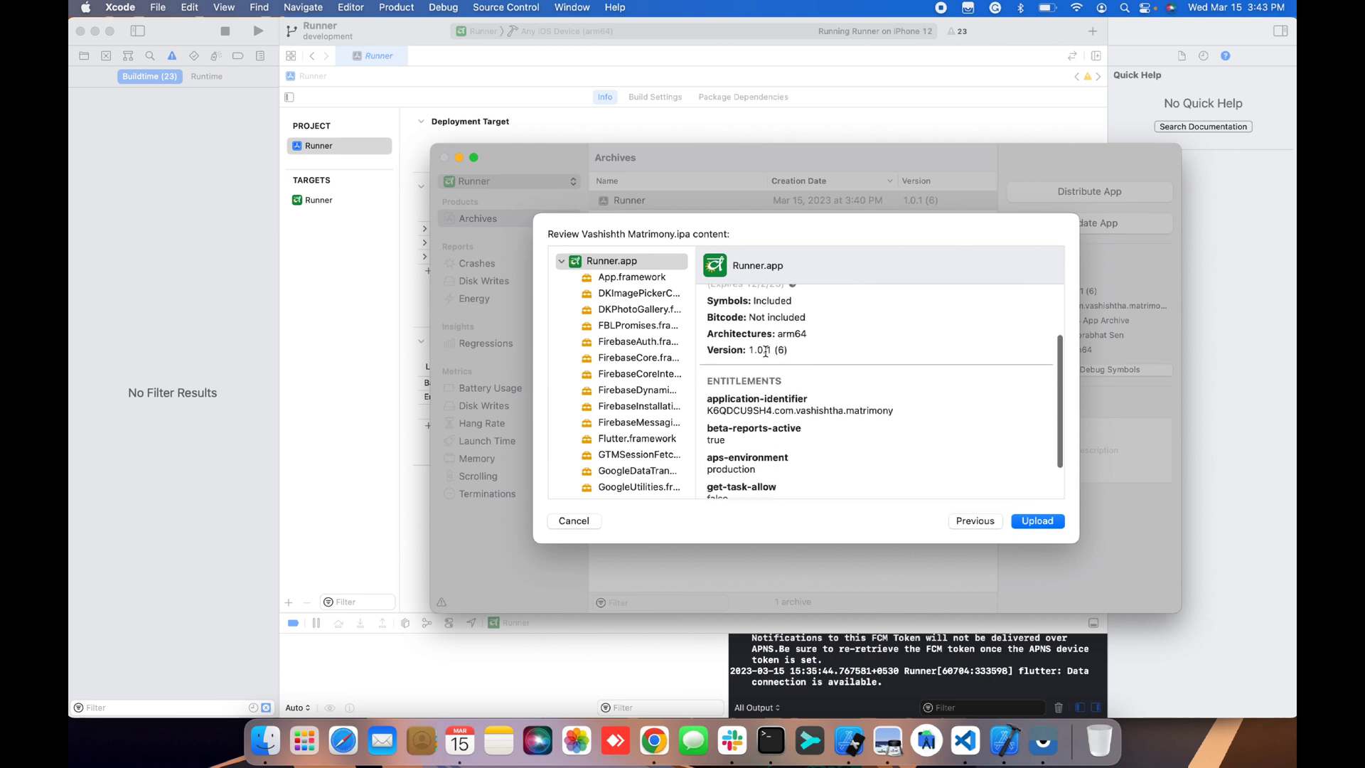
{"action": "triple_click", "coordinate": [783, 351]}
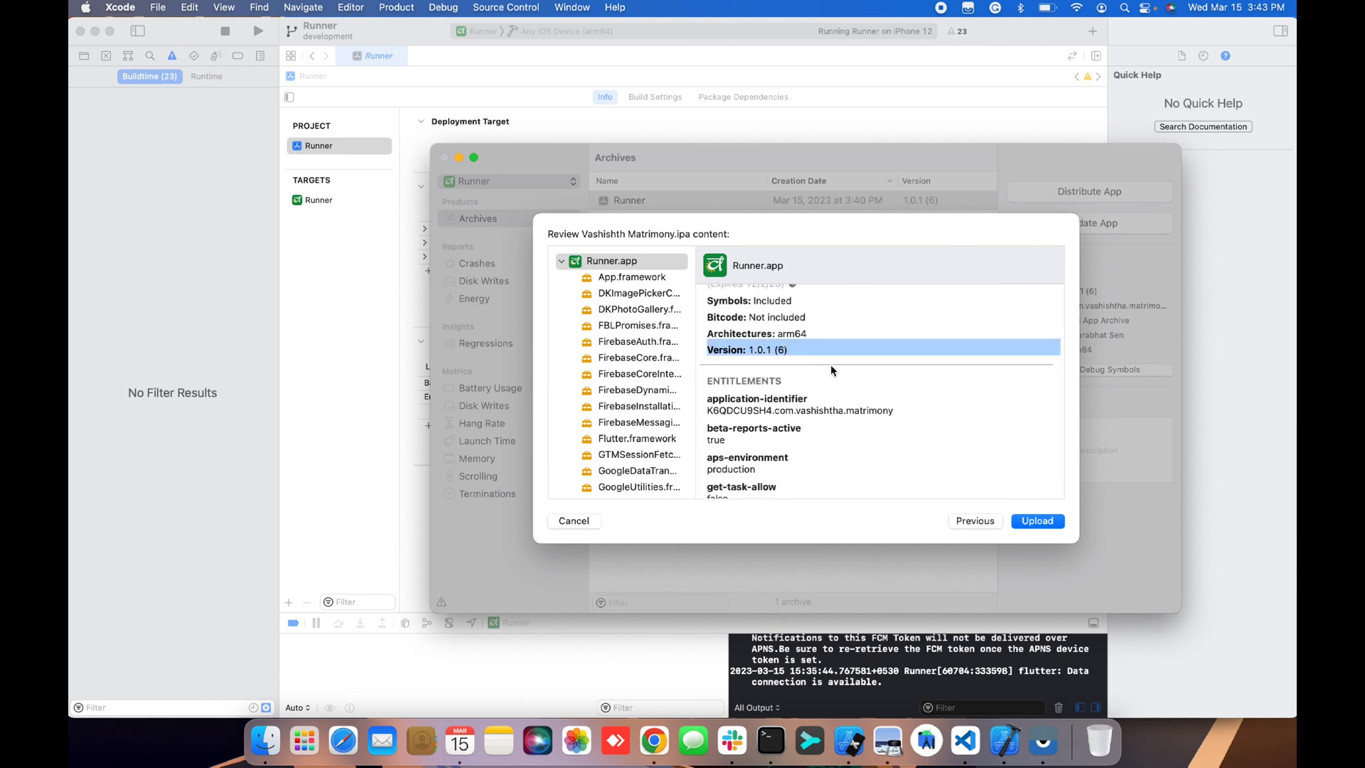
{"action": "scroll", "coordinate": [830, 364], "scroll_direction": "down", "scroll_amount": 2}
{"action": "scroll", "coordinate": [830, 364], "scroll_direction": "up", "scroll_amount": 6}
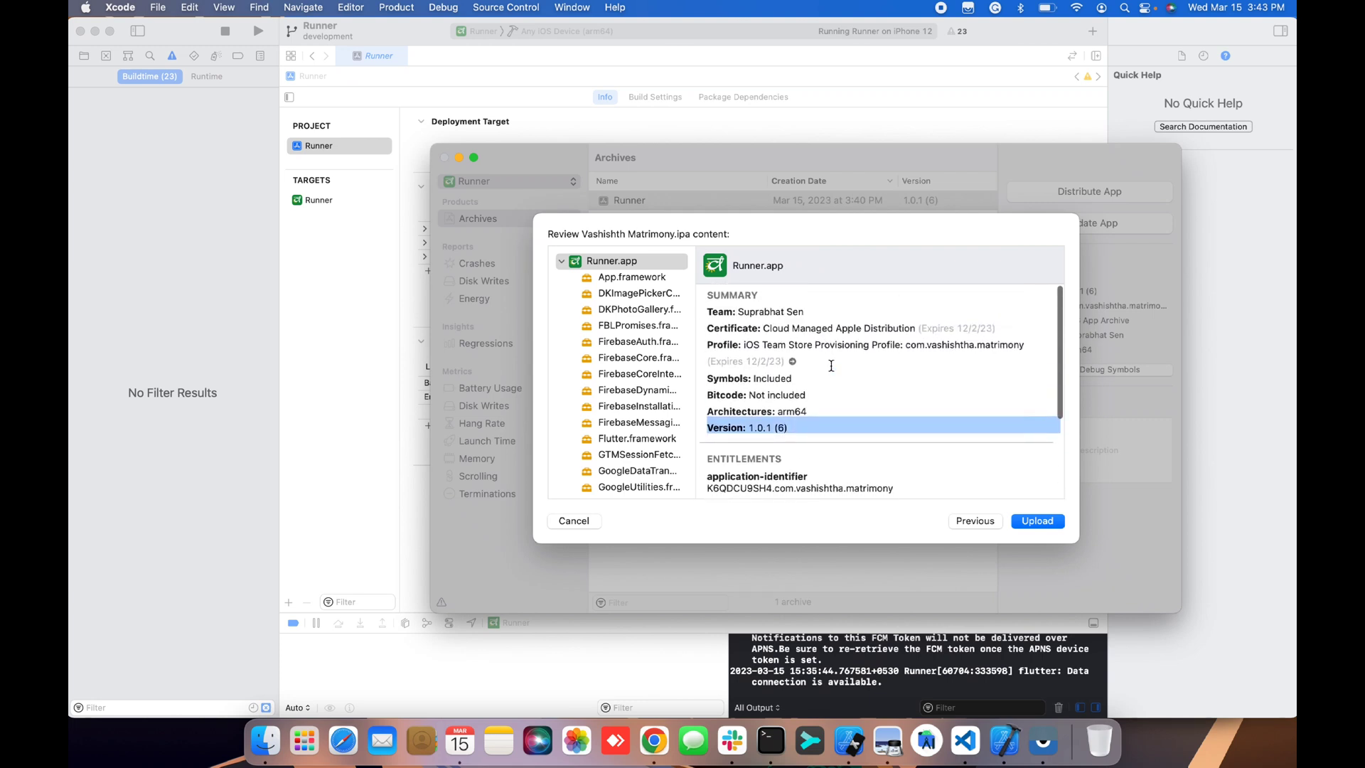
{"action": "left_click", "coordinate": [877, 416]}
{"action": "scroll", "coordinate": [877, 416], "scroll_direction": "down", "scroll_amount": 3}
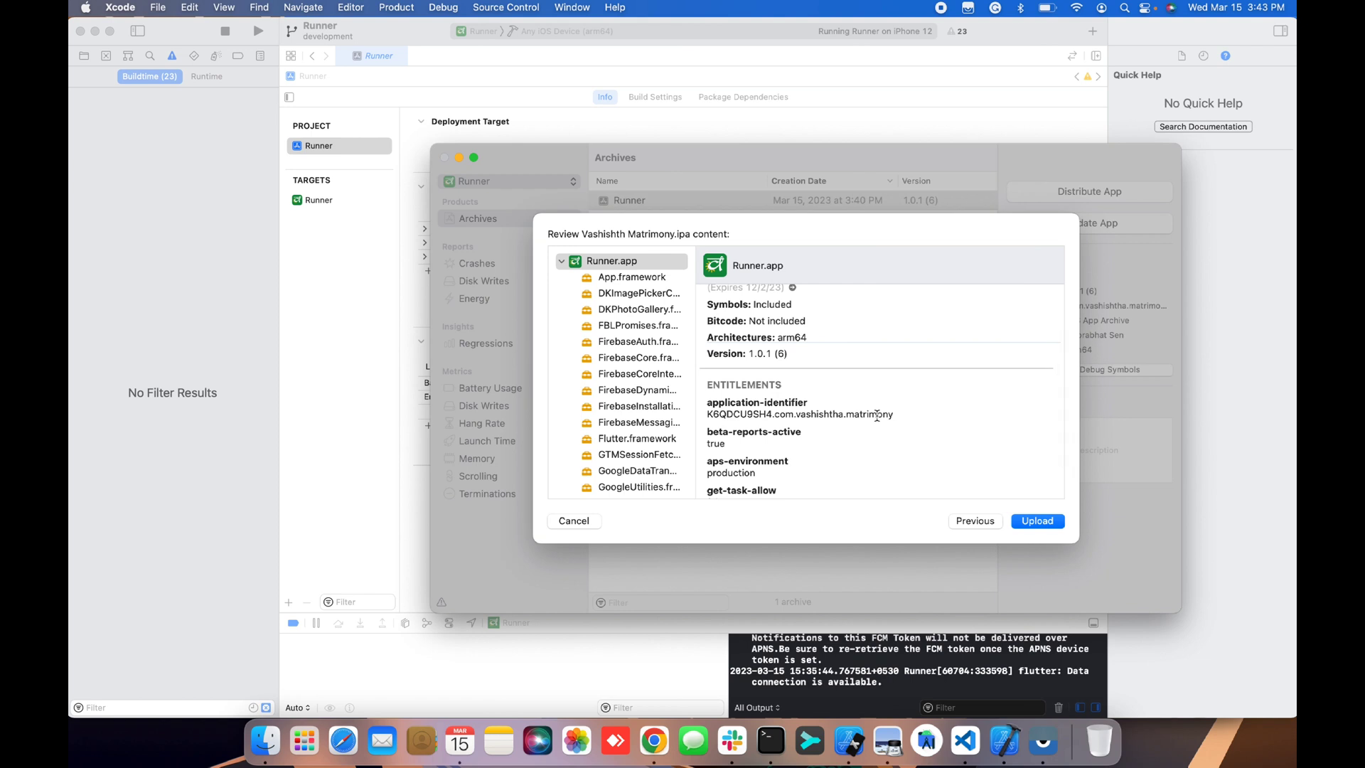
{"action": "scroll", "coordinate": [876, 415], "scroll_direction": "down", "scroll_amount": 2}
{"action": "scroll", "coordinate": [877, 415], "scroll_direction": "up", "scroll_amount": 5}
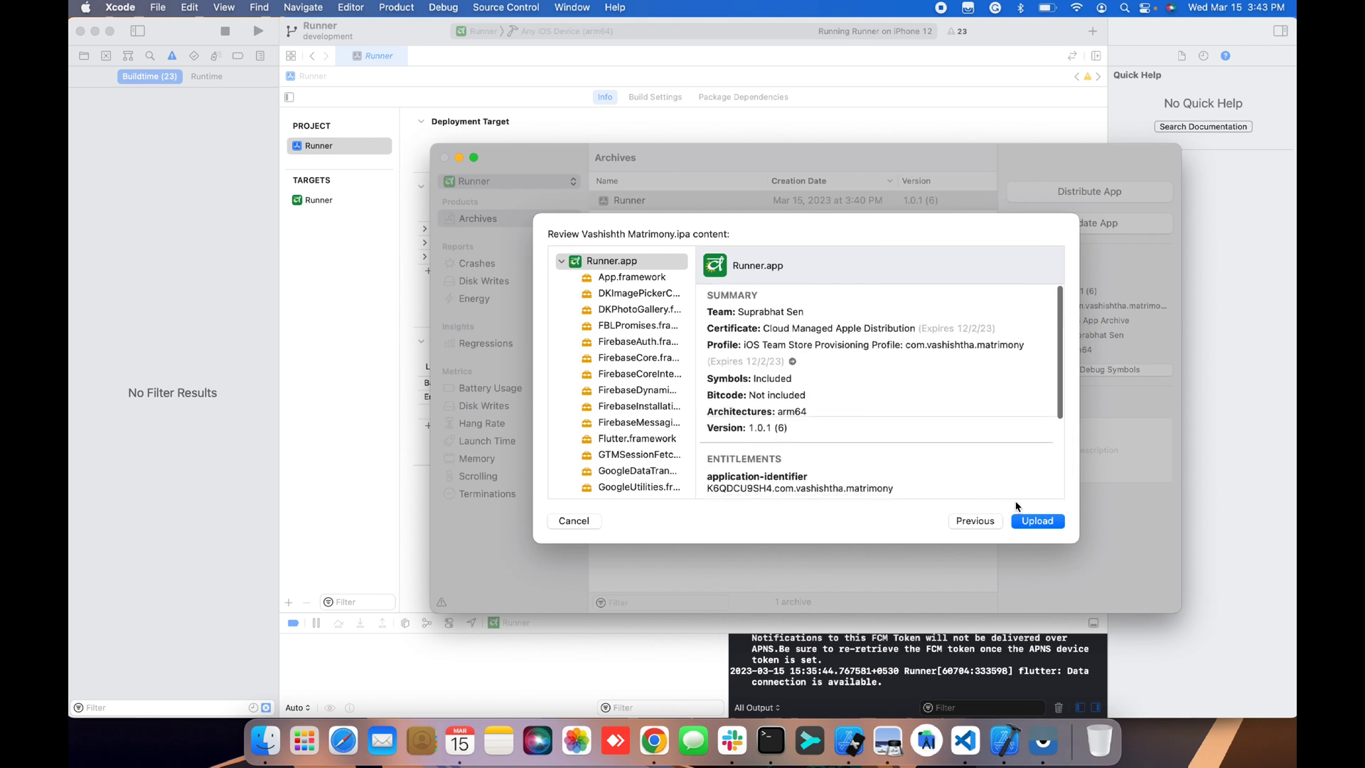
Upload the reviewed archive to App Store Connect, finish the distribution and close the Archives window
{"action": "left_click", "coordinate": [1038, 521]}
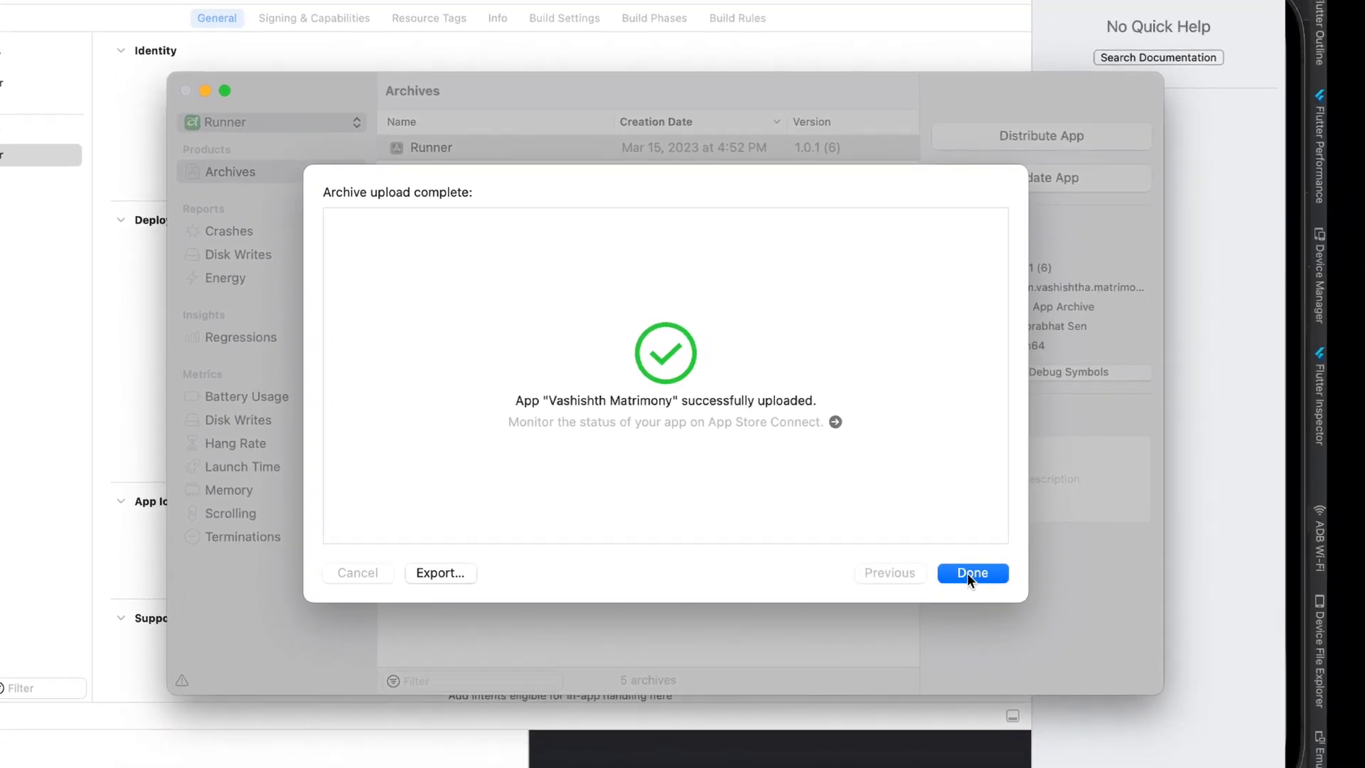
{"action": "left_click", "coordinate": [989, 580]}
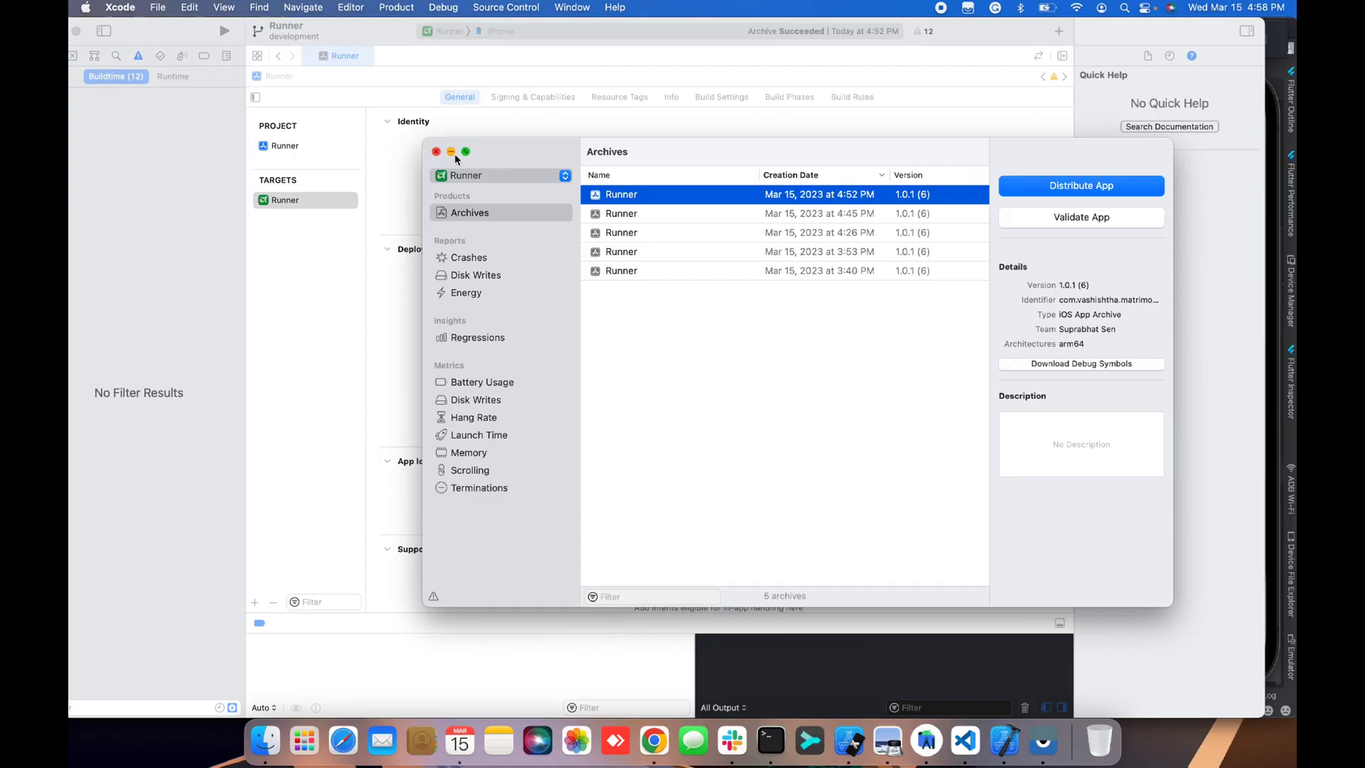
{"action": "left_click", "coordinate": [436, 152]}
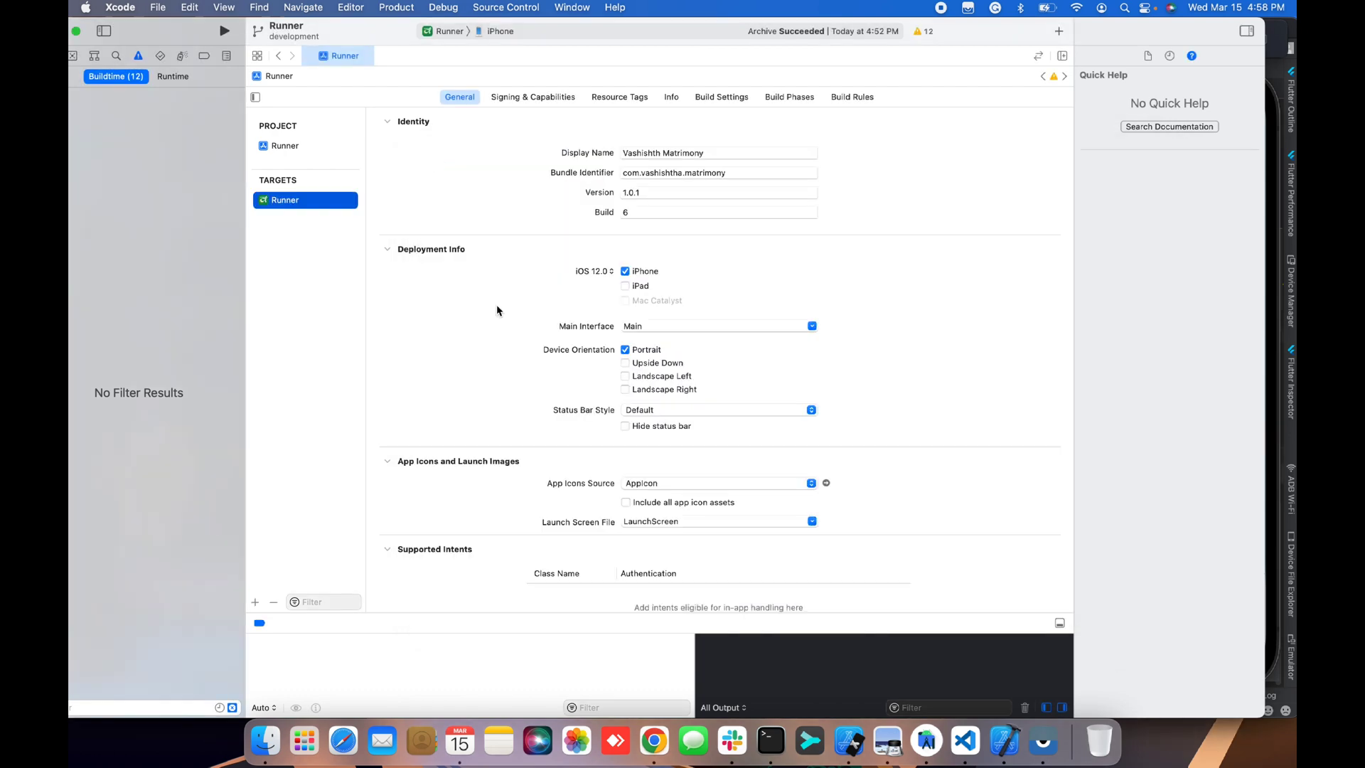
Switch to Chrome, load the App Store Connect home page at appstoreconnect.apple.com and open My Apps
{"action": "key", "text": "ctrl+Up"}
{"action": "key", "text": "ctrl+Right"}
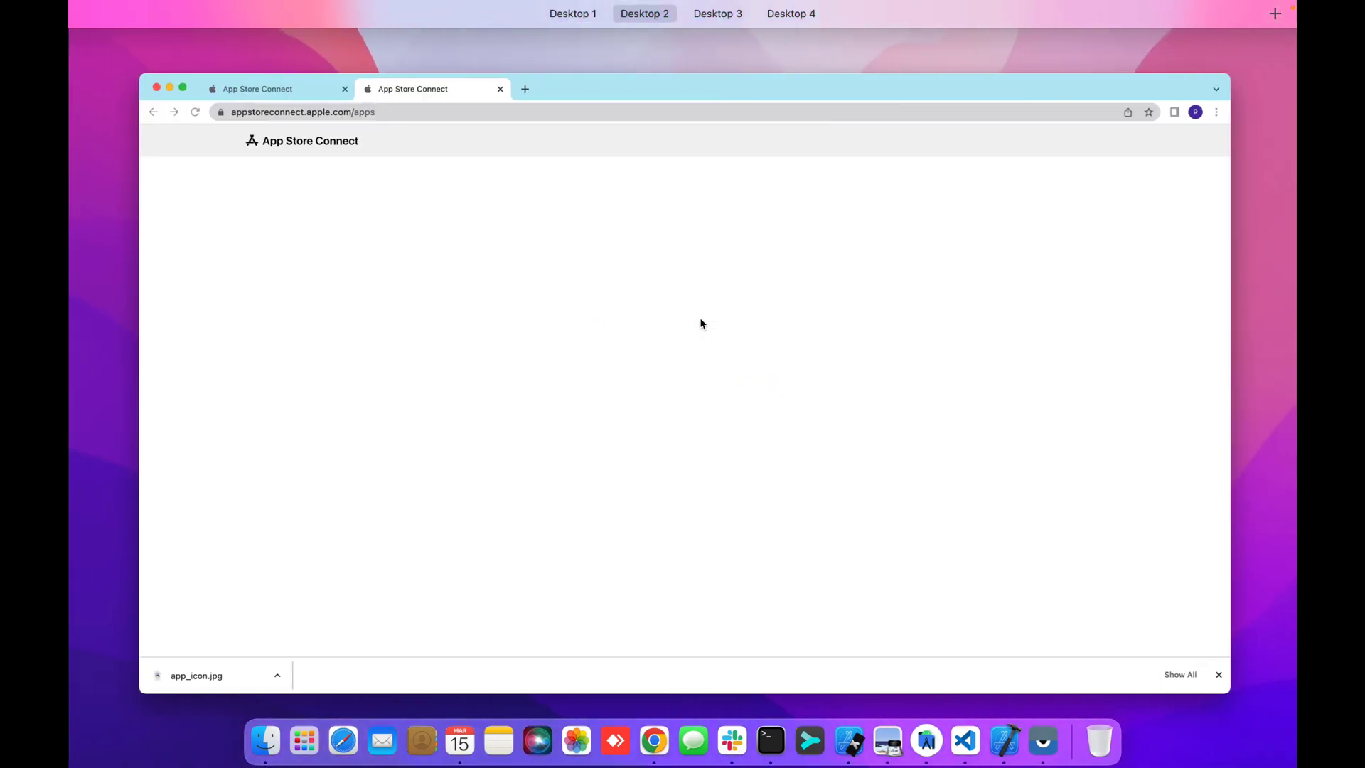
{"action": "left_click", "coordinate": [700, 323]}
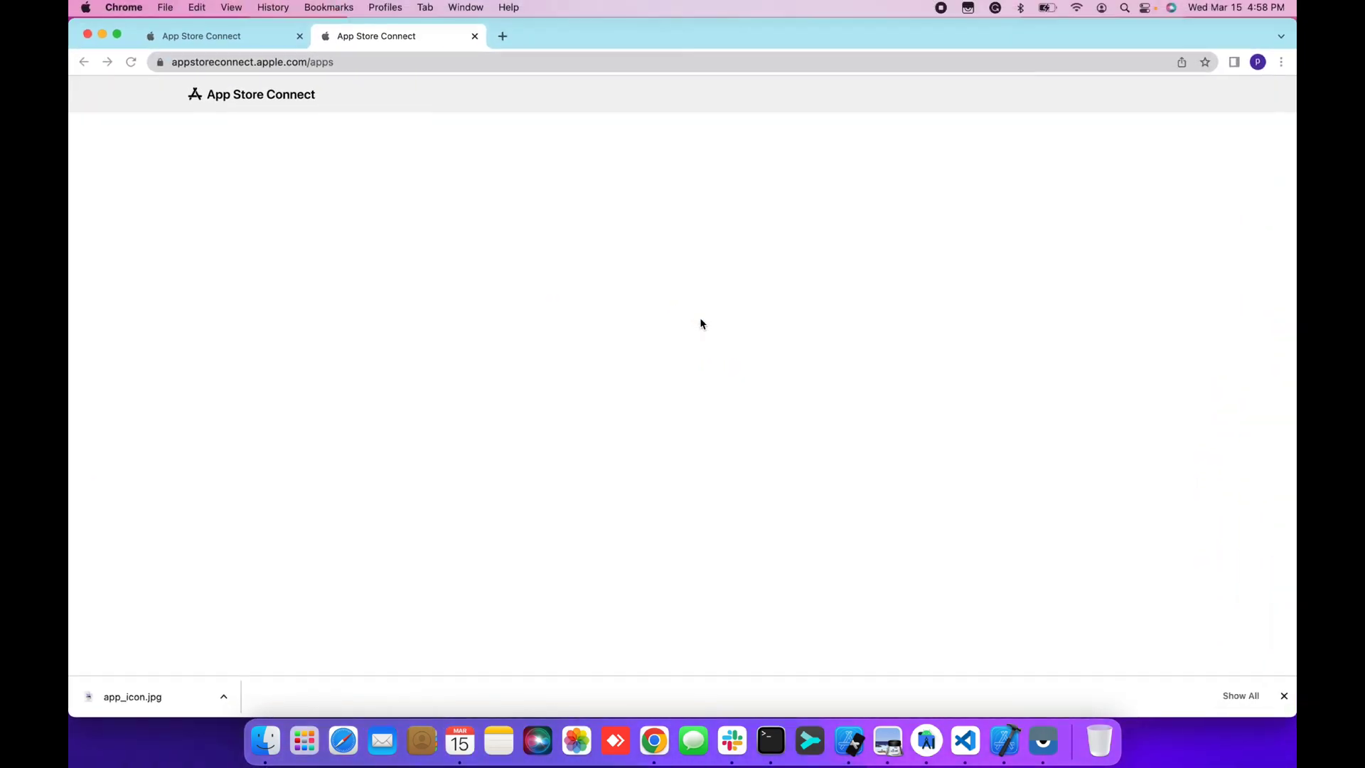
{"action": "double_click", "coordinate": [375, 60]}
{"action": "key", "text": "BackSpace"}
{"action": "key", "text": "Return"}
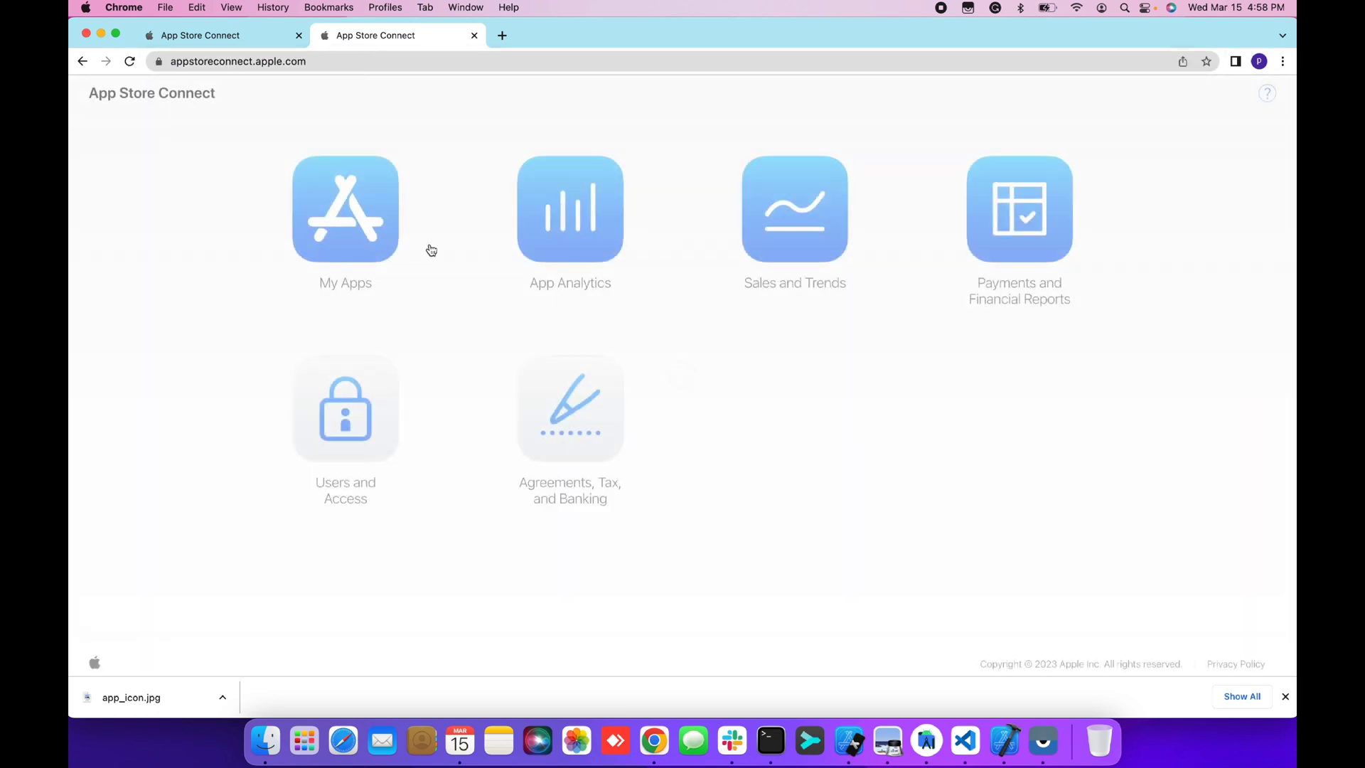
{"action": "left_click", "coordinate": [325, 222]}
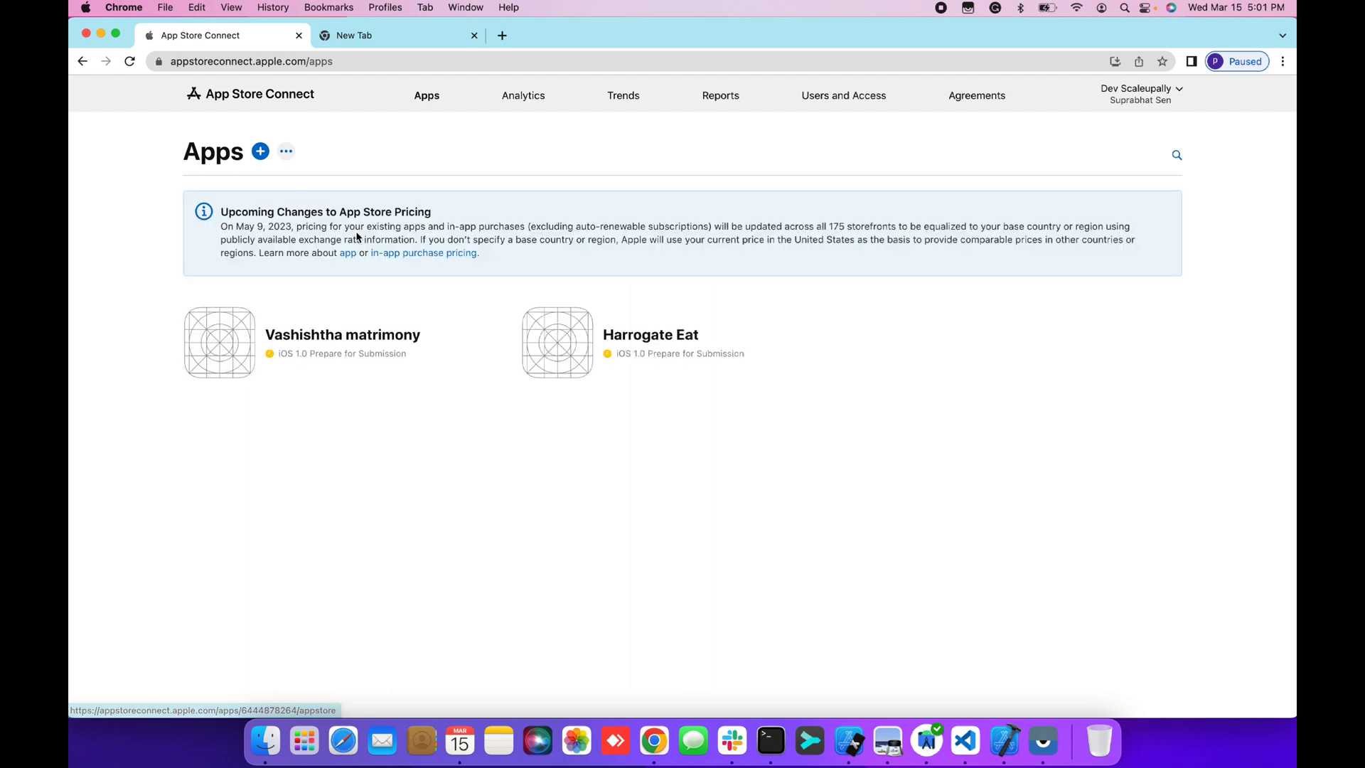
Open the TestFlight builds of Vashishtha matrimony and check the status of build 6
{"action": "left_click", "coordinate": [347, 337]}
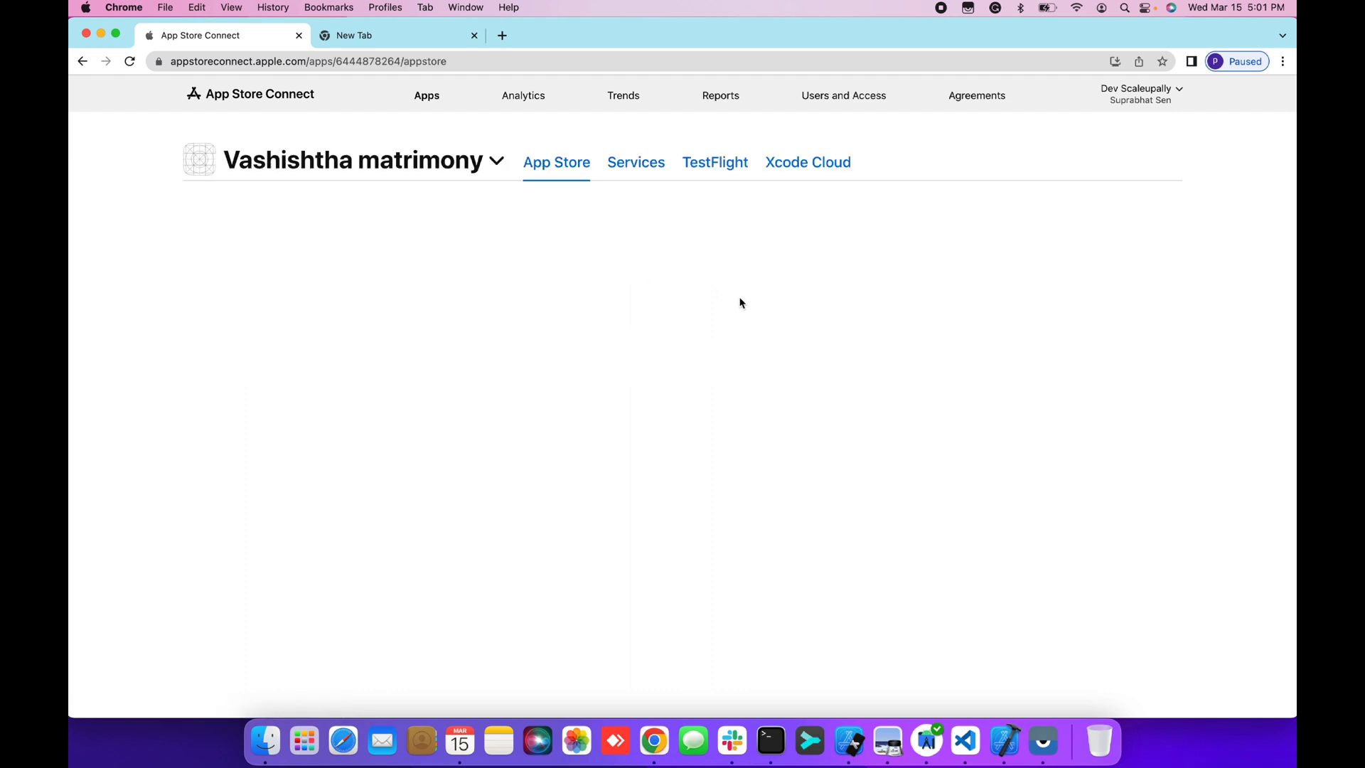
{"action": "left_click", "coordinate": [717, 168]}
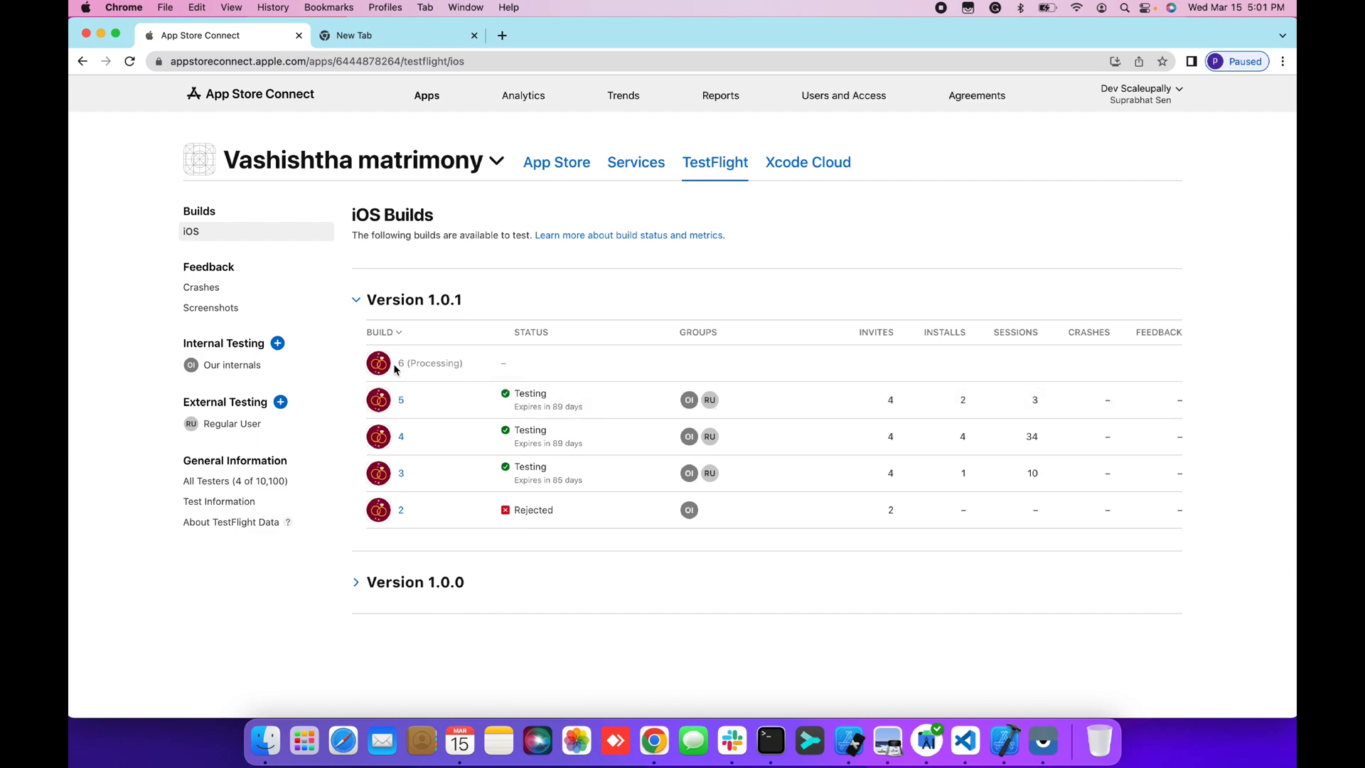
{"action": "triple_click", "coordinate": [424, 364]}
Compare the Runner target's build number in Xcode with the newest Version 1.0.1 build in TestFlight in Chrome
{"action": "key", "text": "ctrl+Up"}
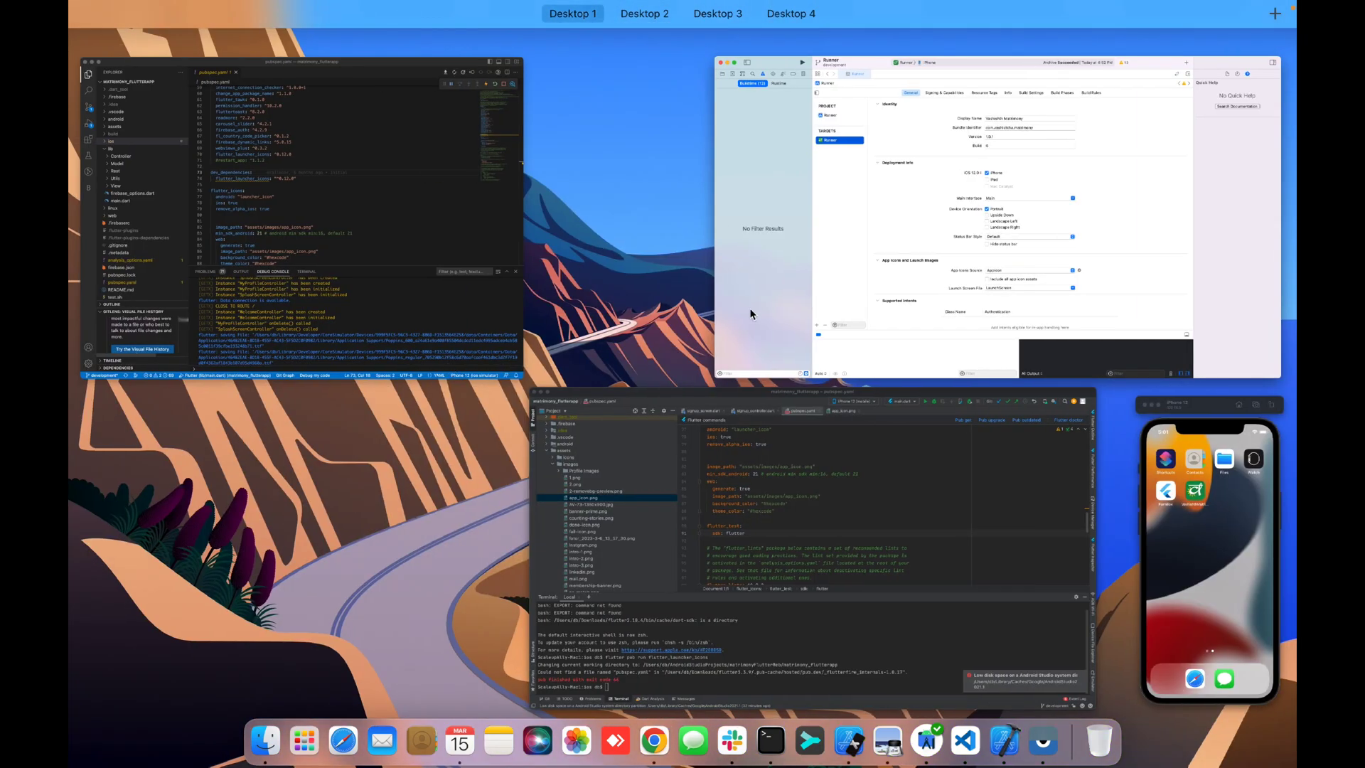
{"action": "left_click", "coordinate": [974, 222]}
{"action": "left_click", "coordinate": [680, 214]}
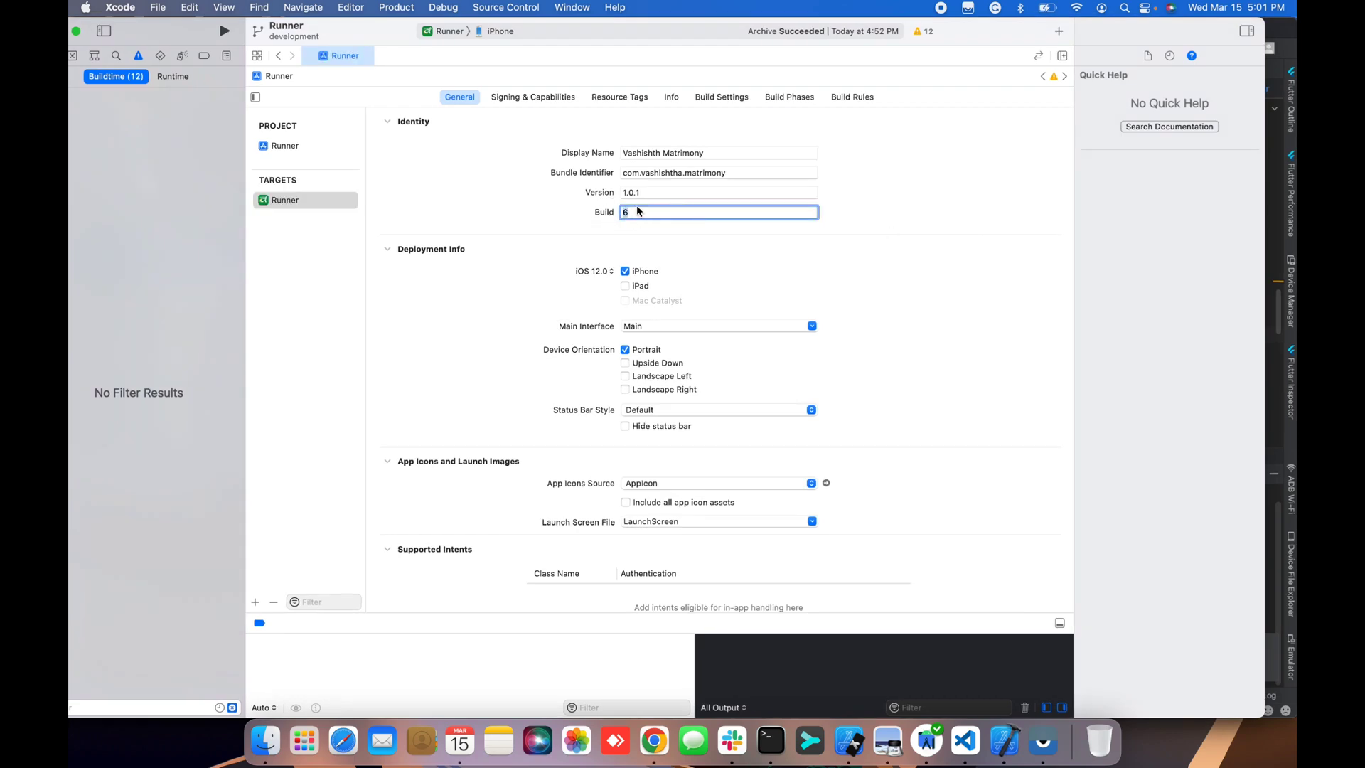
{"action": "key", "text": "ctrl+Down"}
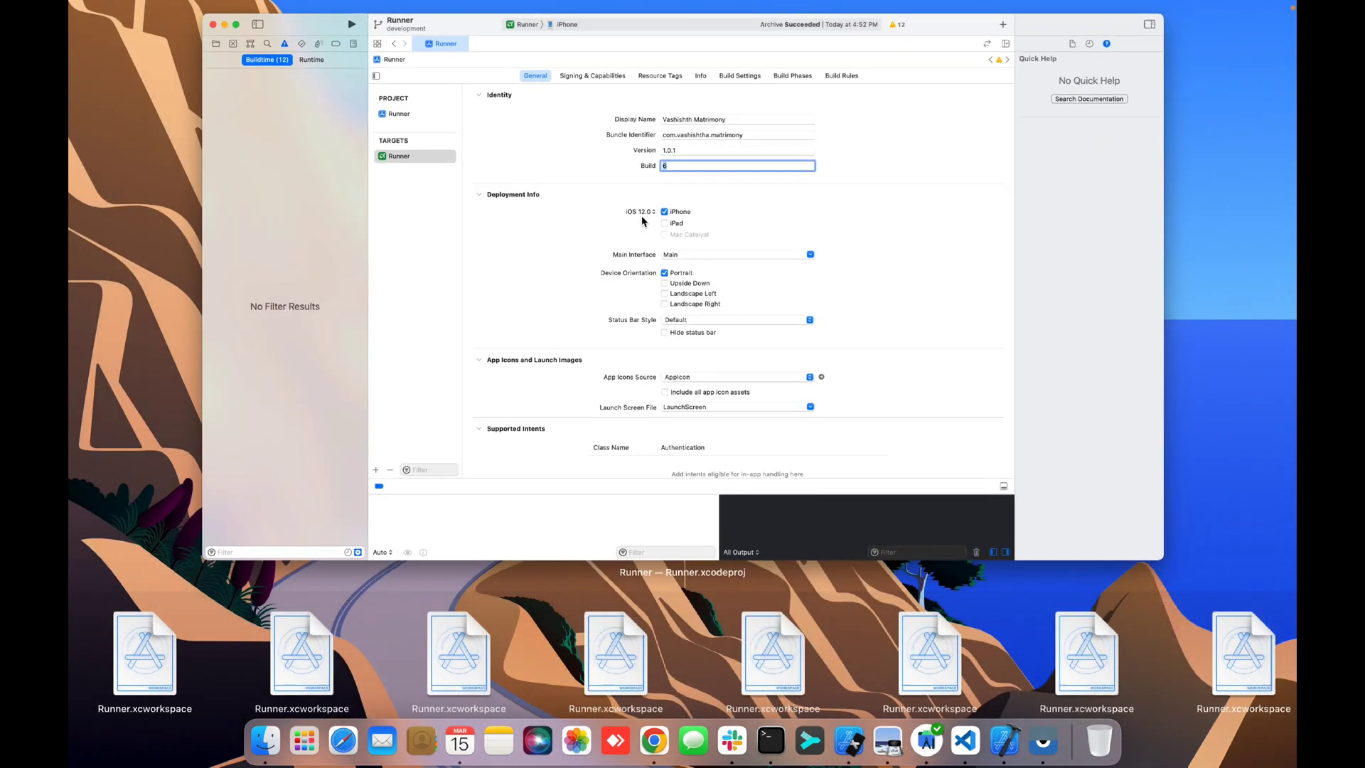
{"action": "key", "text": "ctrl+Down"}
{"action": "key", "text": "ctrl+Right"}
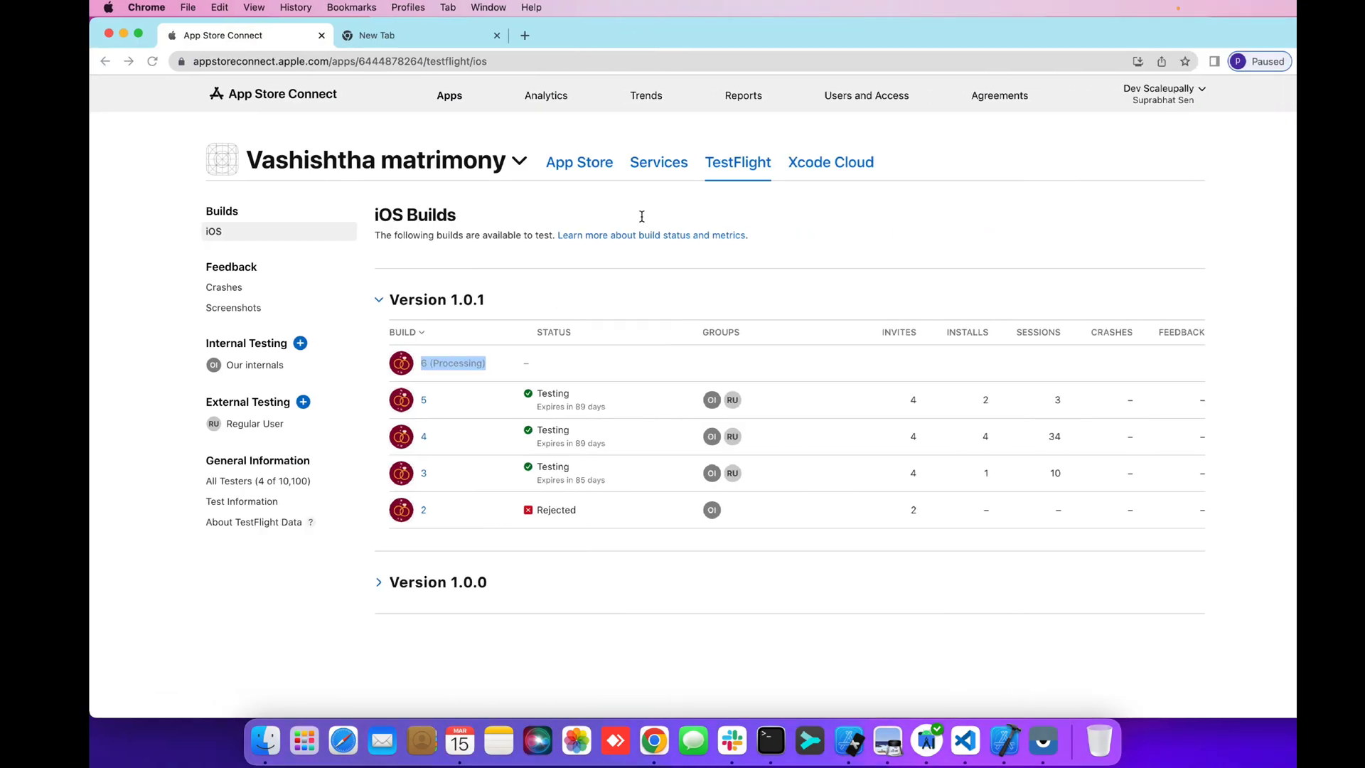
{"action": "left_click", "coordinate": [489, 362]}
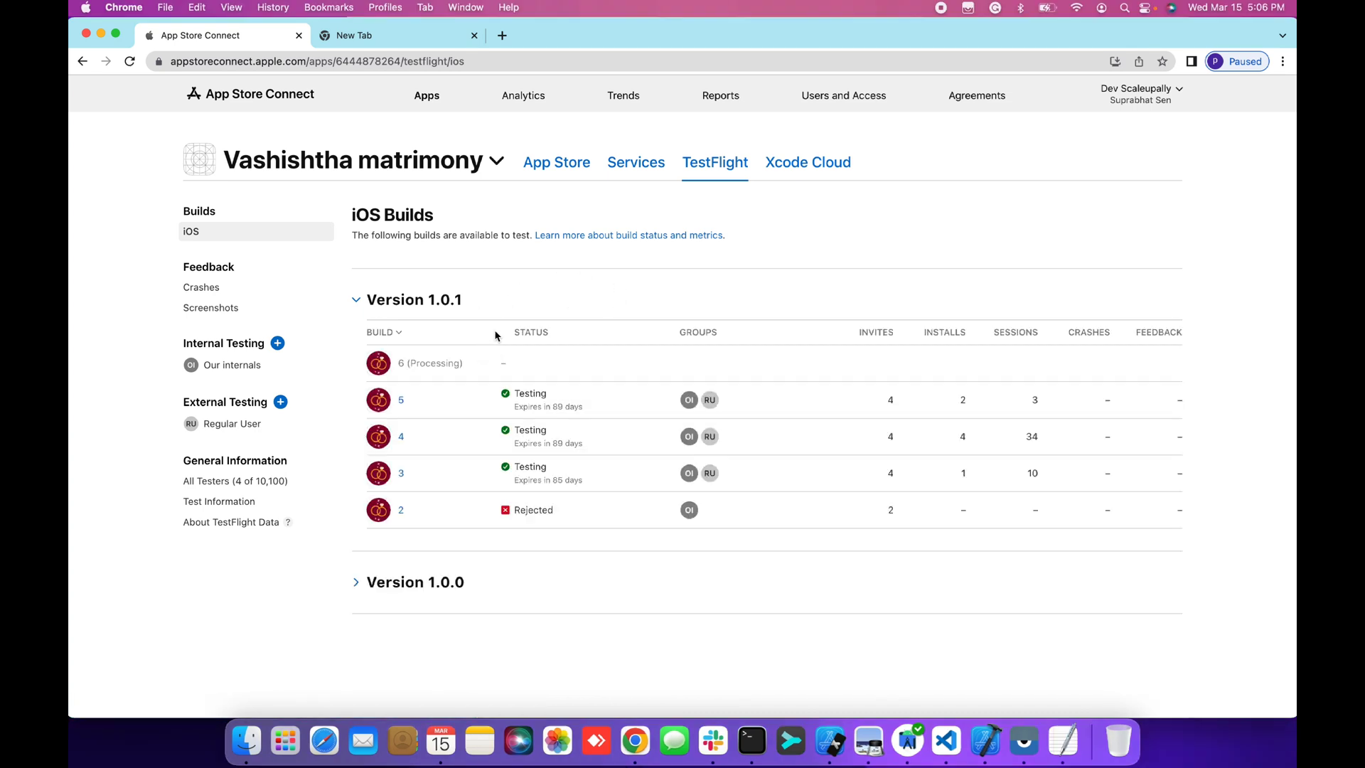
{"action": "triple_click", "coordinate": [441, 366]}
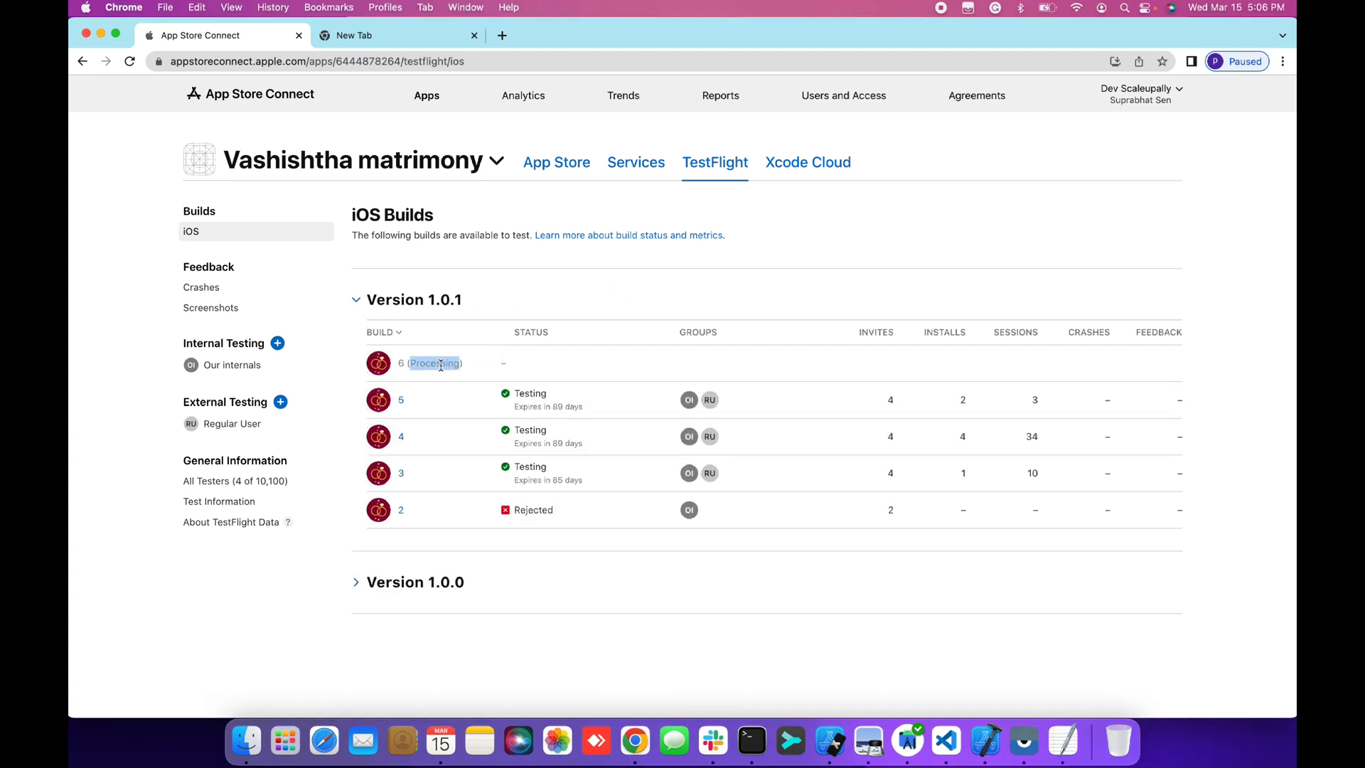
On the app's App Store version page, upload 1.png to 4.png from the iphone 6.7 folder as iPhone 6.7" Display screenshots
{"action": "left_click", "coordinate": [576, 168]}
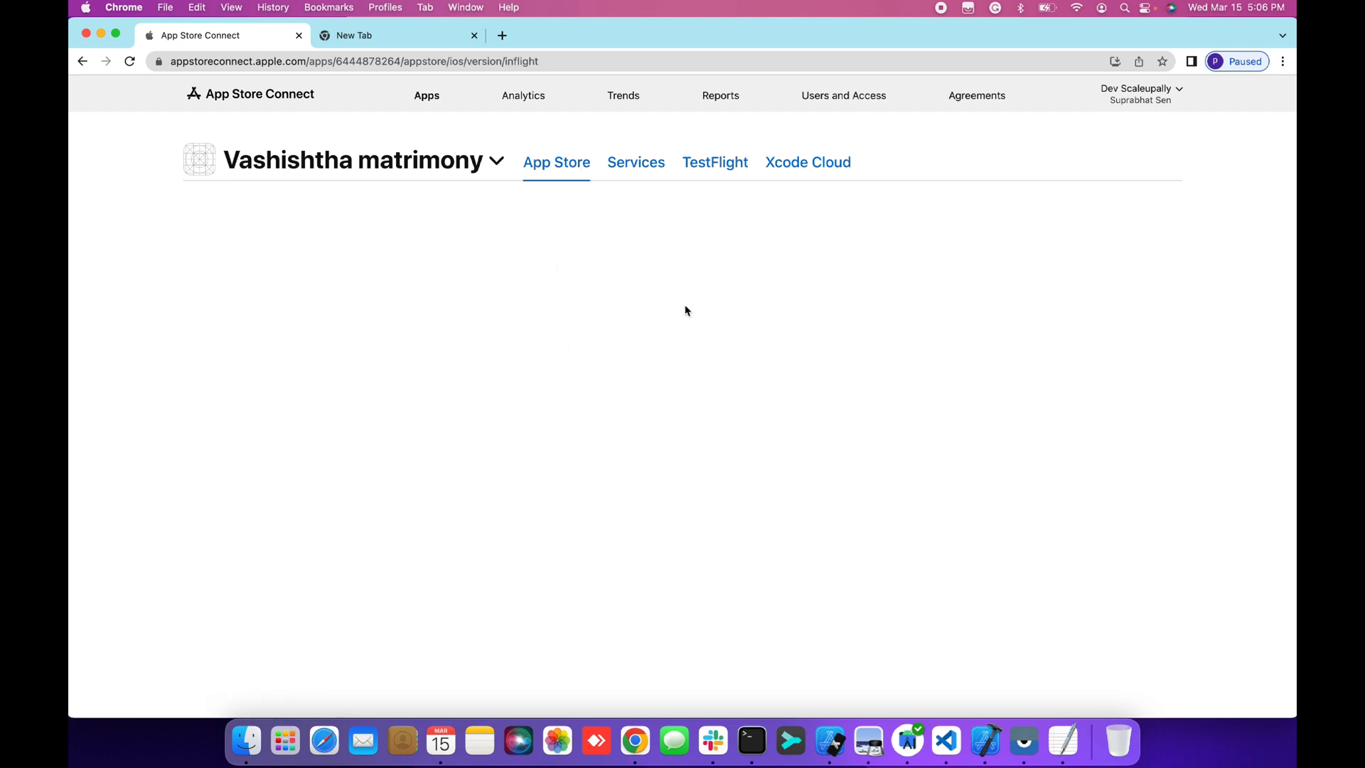
{"action": "scroll", "coordinate": [555, 338], "scroll_direction": "down", "scroll_amount": 3}
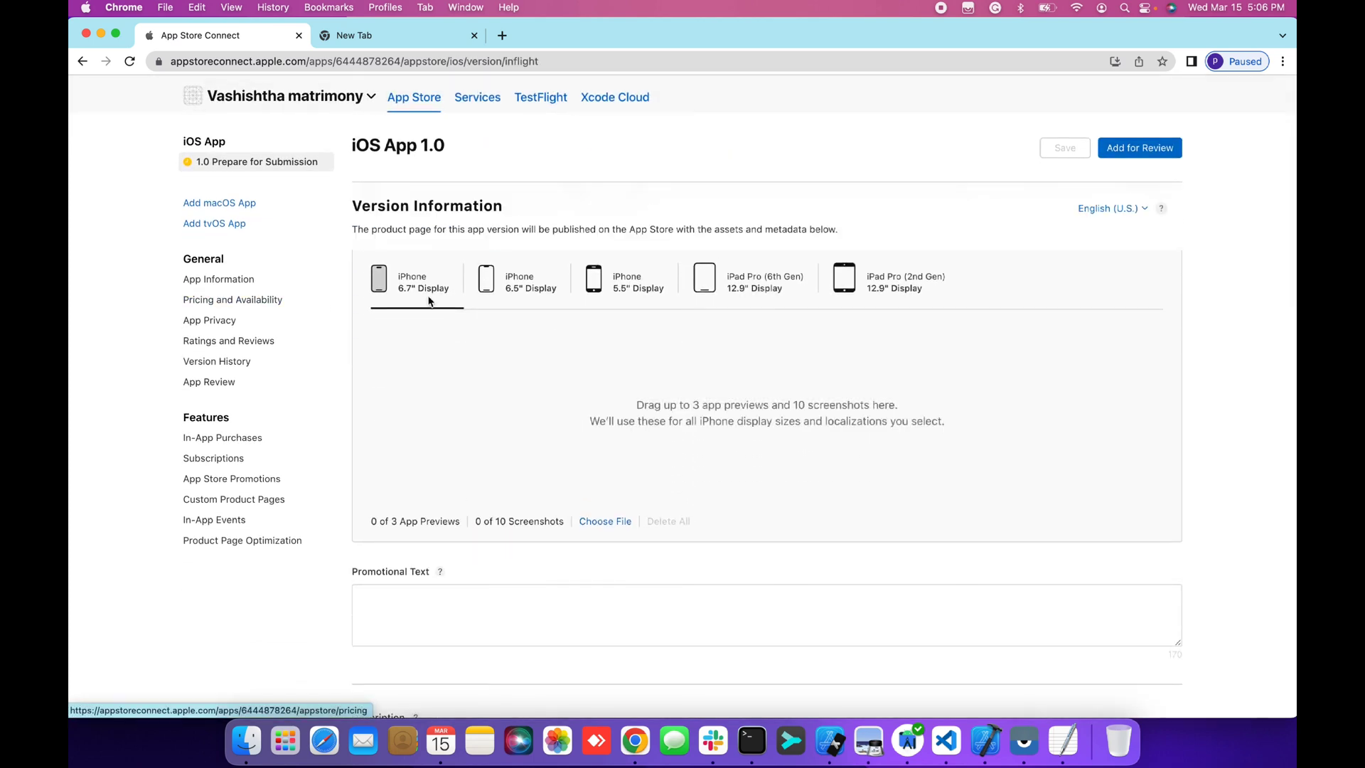
{"action": "left_click", "coordinate": [606, 522]}
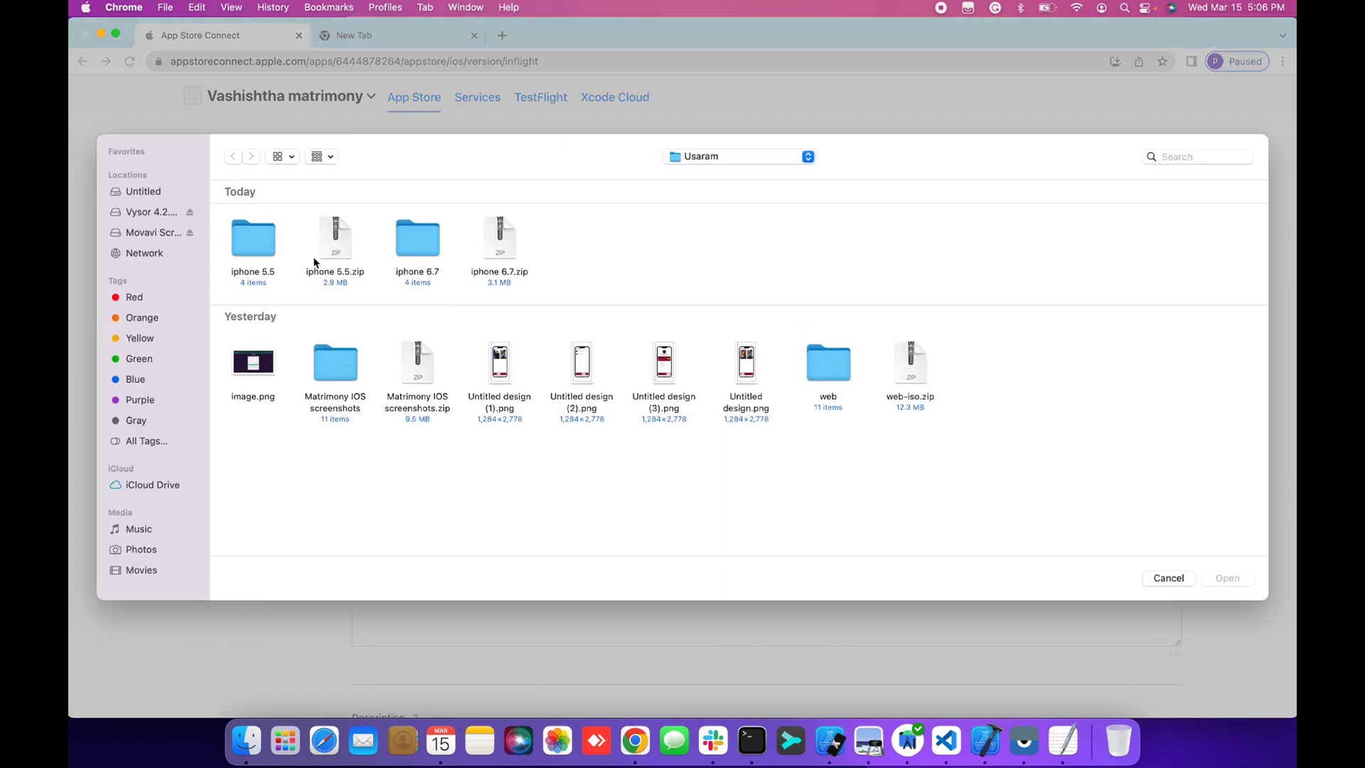
{"action": "double_click", "coordinate": [430, 244]}
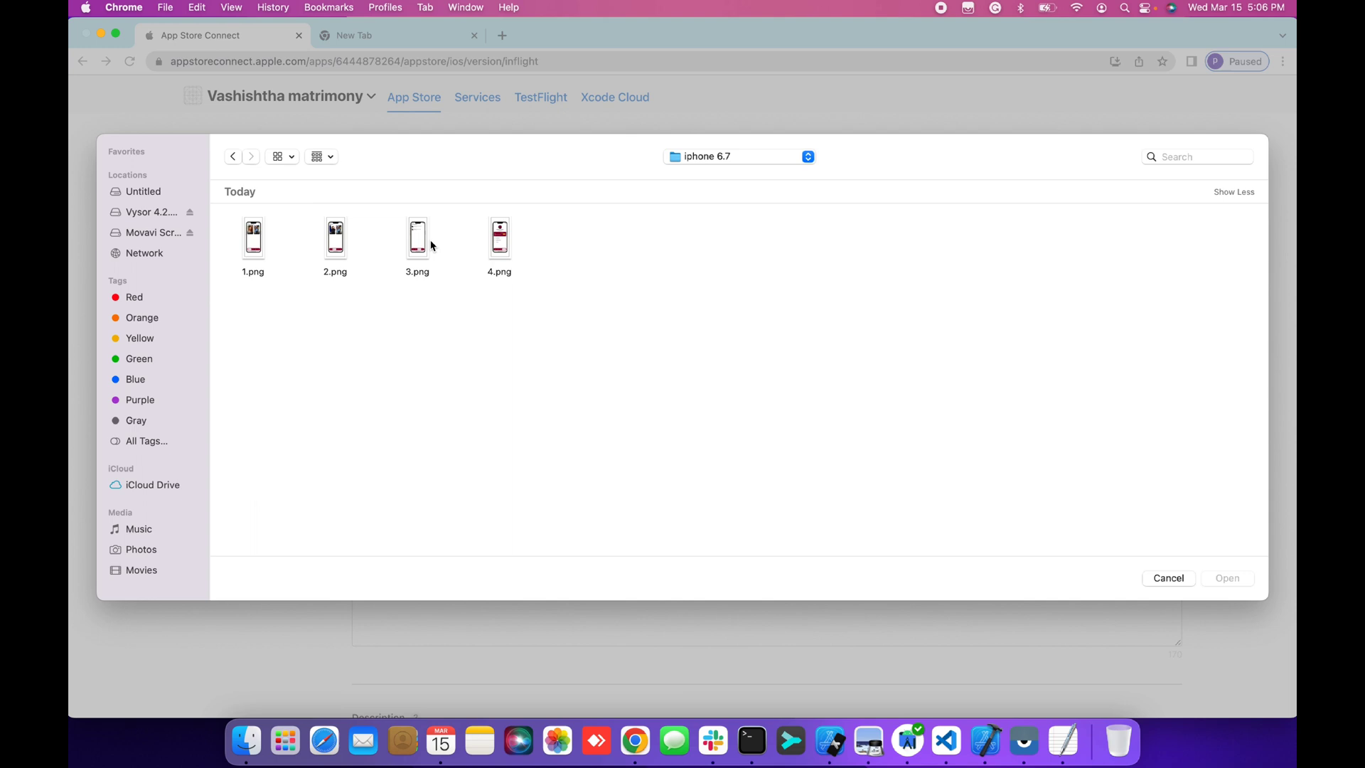
{"action": "left_click", "coordinate": [262, 252]}
{"action": "left_click", "coordinate": [327, 256], "text": "super"}
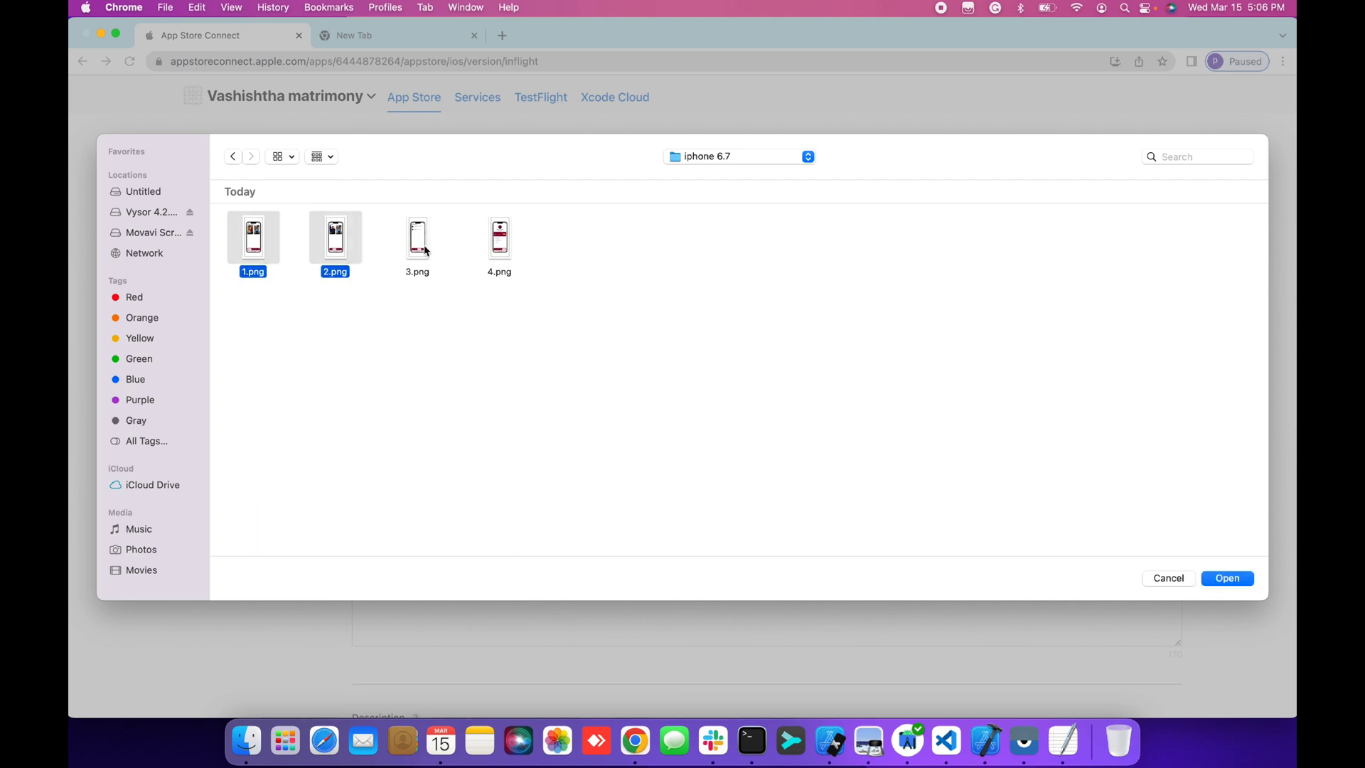
{"action": "left_click", "coordinate": [426, 252], "text": "super"}
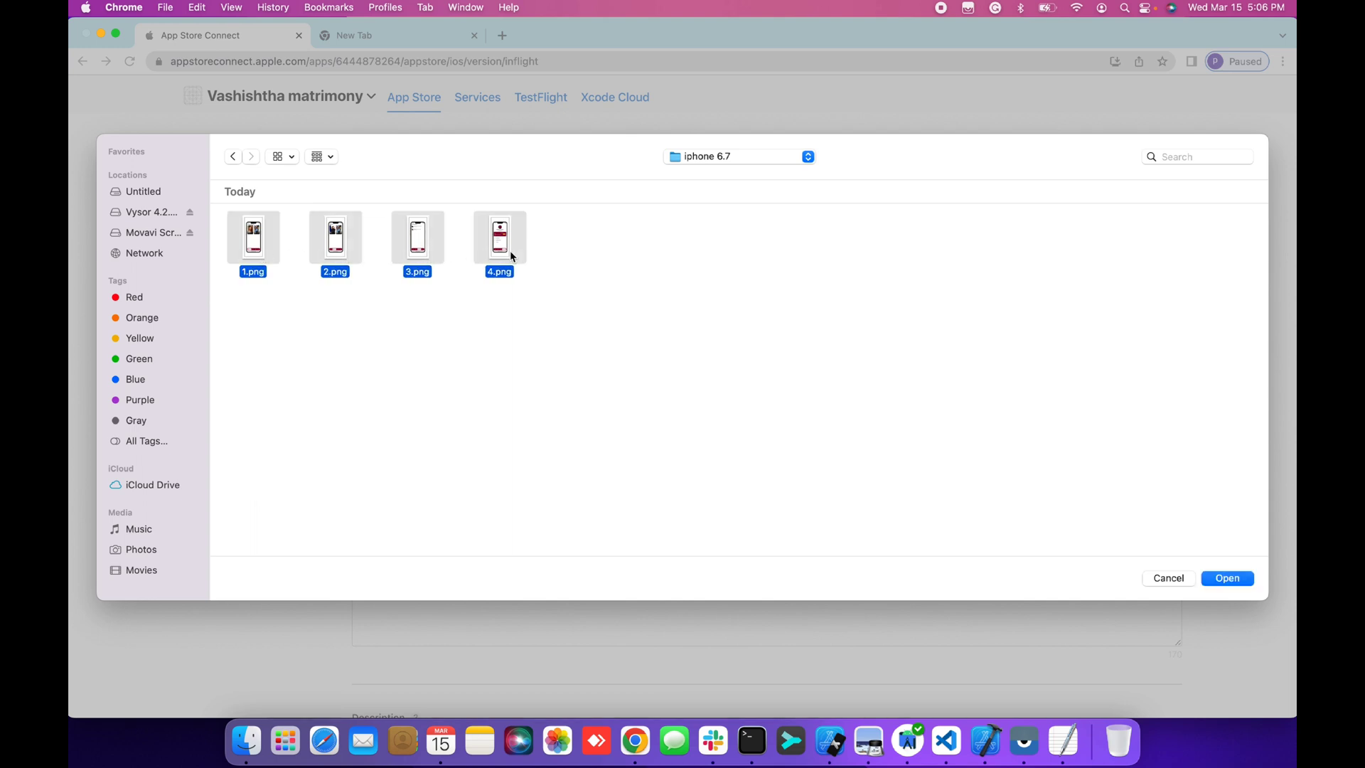
{"action": "left_click", "coordinate": [1228, 579]}
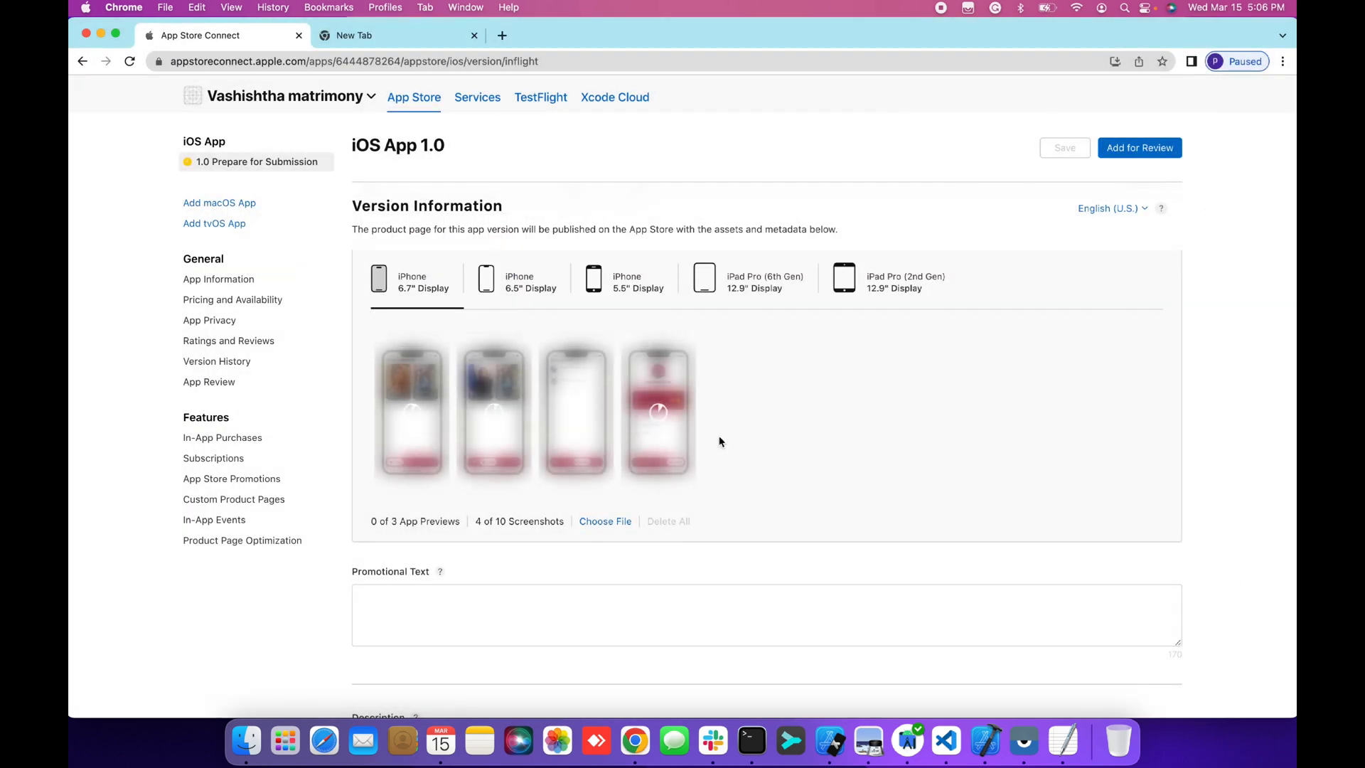
Upload all four PNG files from the iphone 5.5 folder as screenshots for the iPhone 5.5" Display
{"action": "left_click_drag", "start_coordinate": [631, 362], "coordinate": [554, 350]}
{"action": "left_click", "coordinate": [512, 286]}
{"action": "left_click", "coordinate": [626, 280]}
{"action": "left_click", "coordinate": [605, 522]}
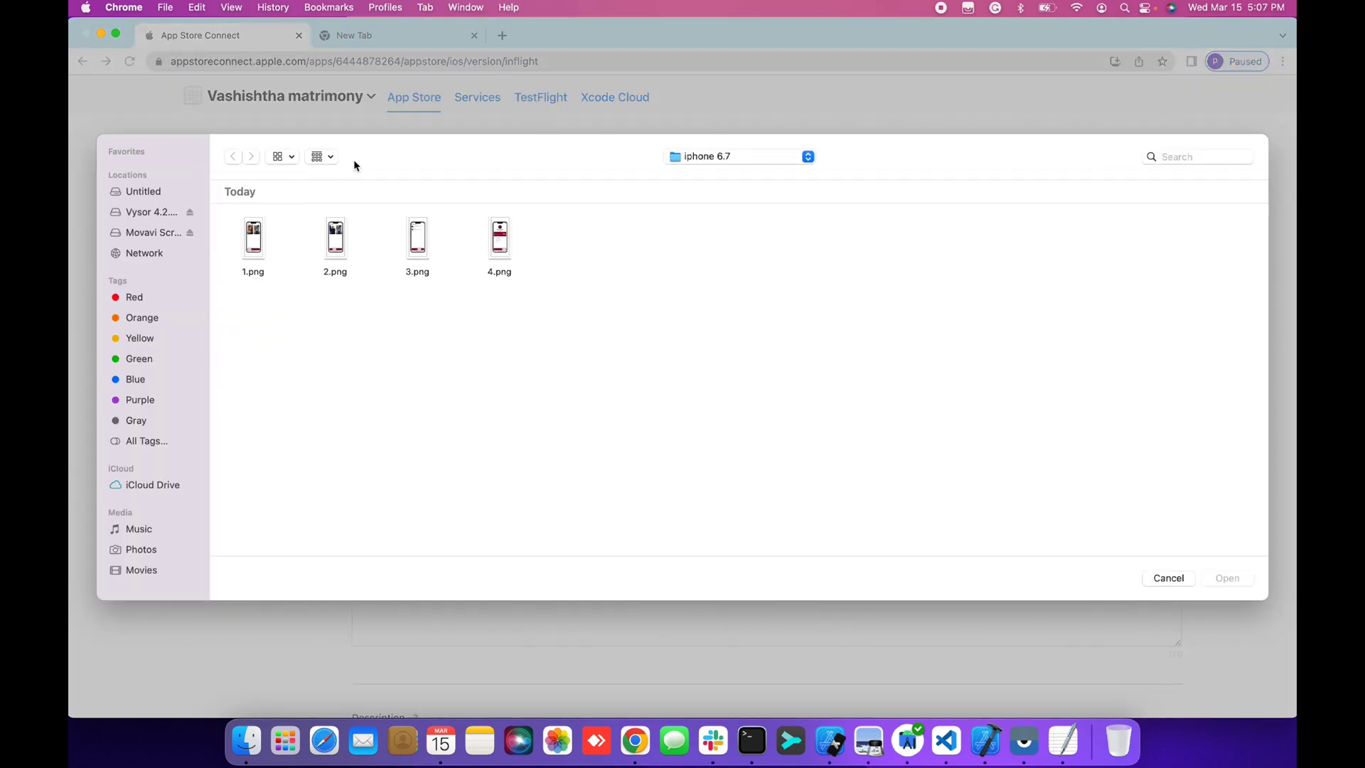
{"action": "left_click", "coordinate": [792, 156]}
{"action": "left_click", "coordinate": [755, 177]}
{"action": "double_click", "coordinate": [275, 247]}
{"action": "key", "text": "super+a"}
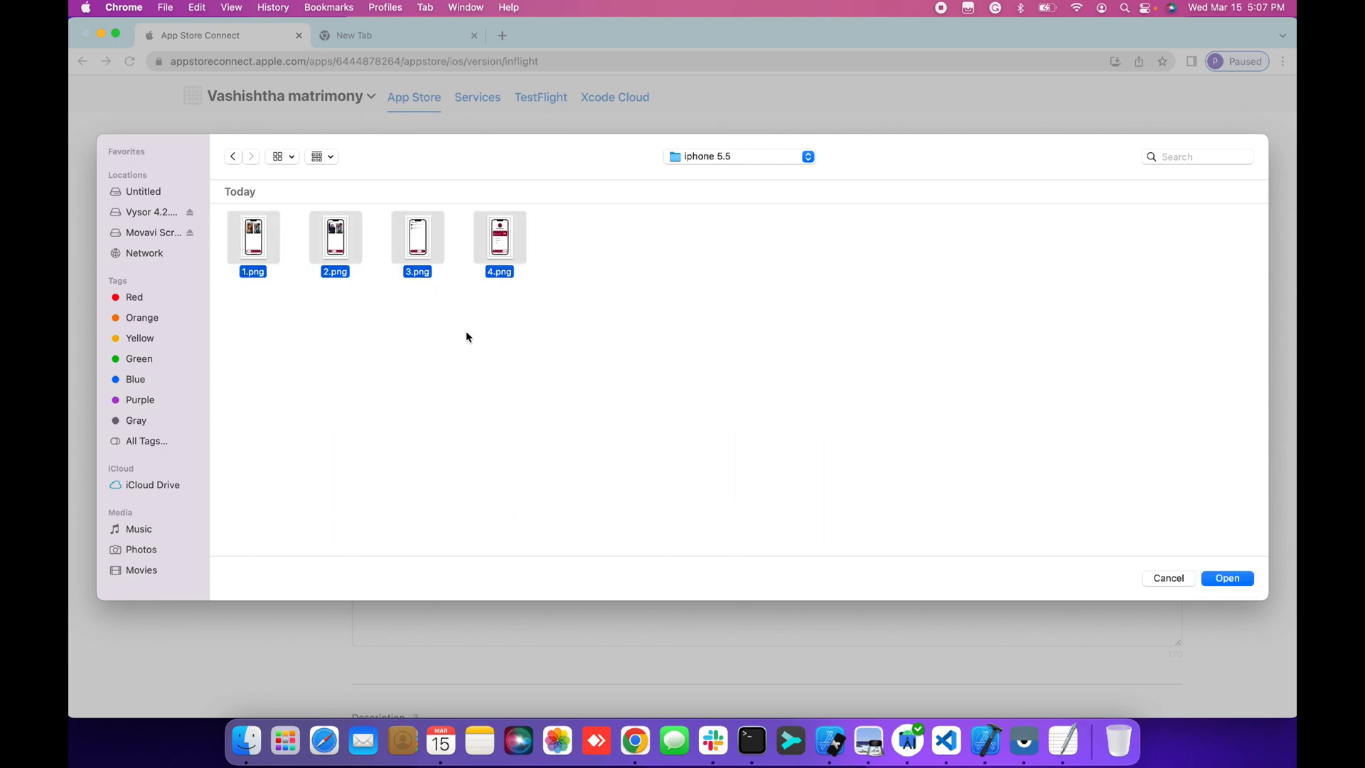
{"action": "left_click", "coordinate": [1227, 578]}
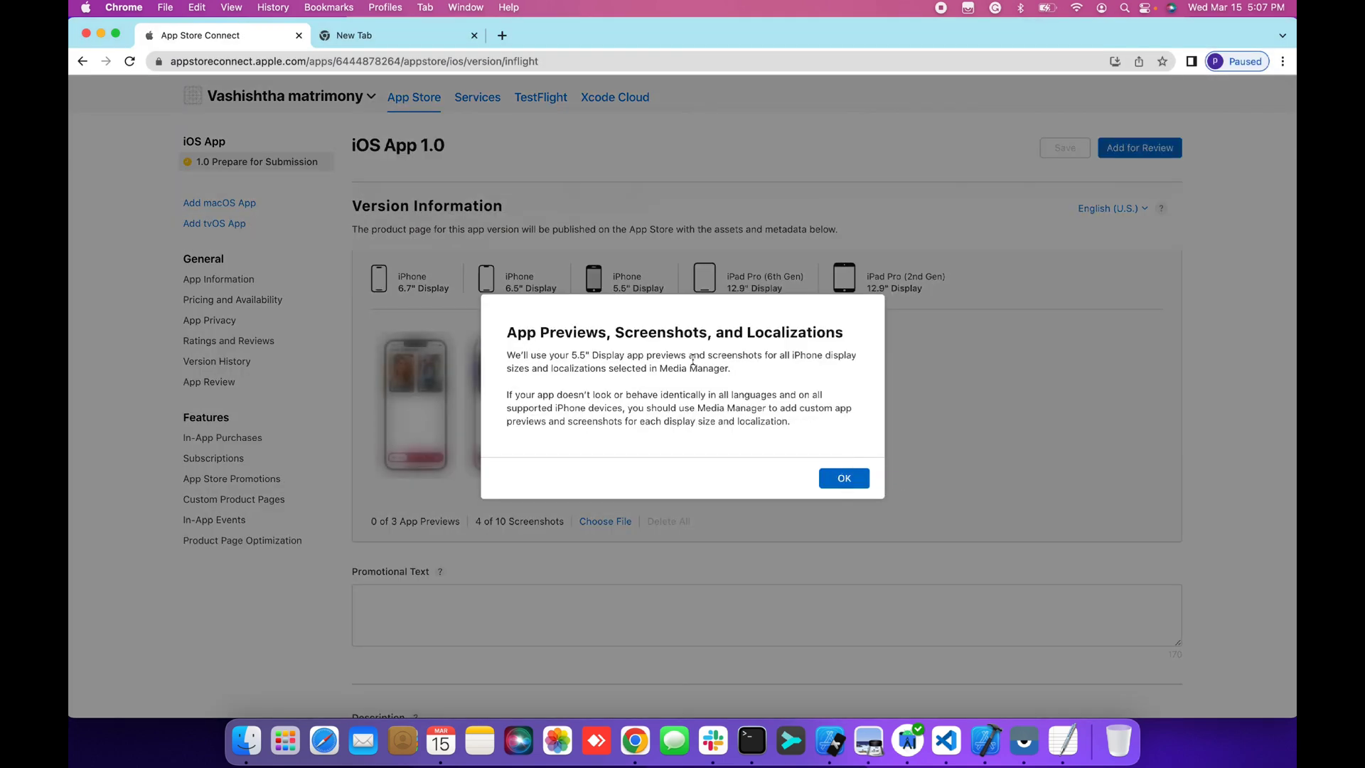
Accept the App Previews, Screenshots, and Localizations notice, then save the version page with its iPhone screenshots
{"action": "triple_click", "coordinate": [557, 363]}
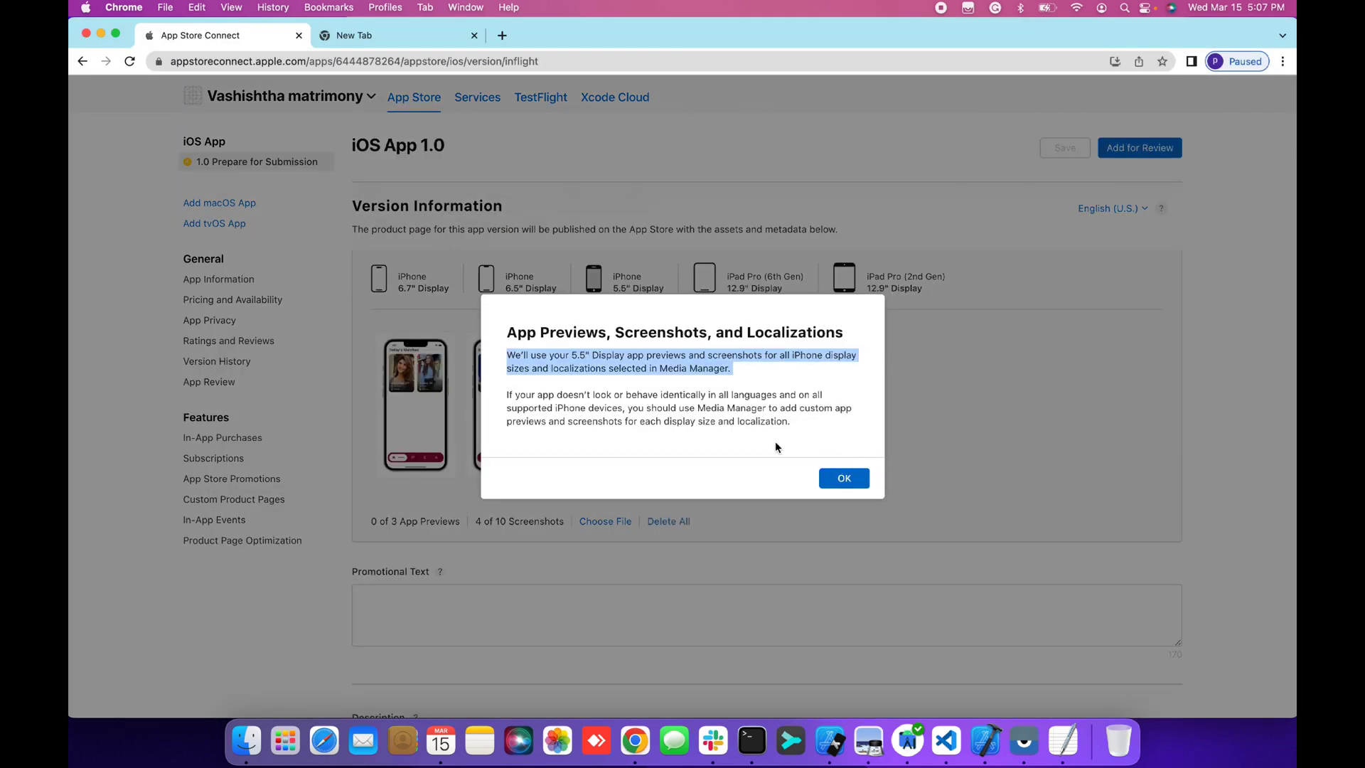
{"action": "left_click", "coordinate": [844, 478]}
{"action": "left_click", "coordinate": [413, 282]}
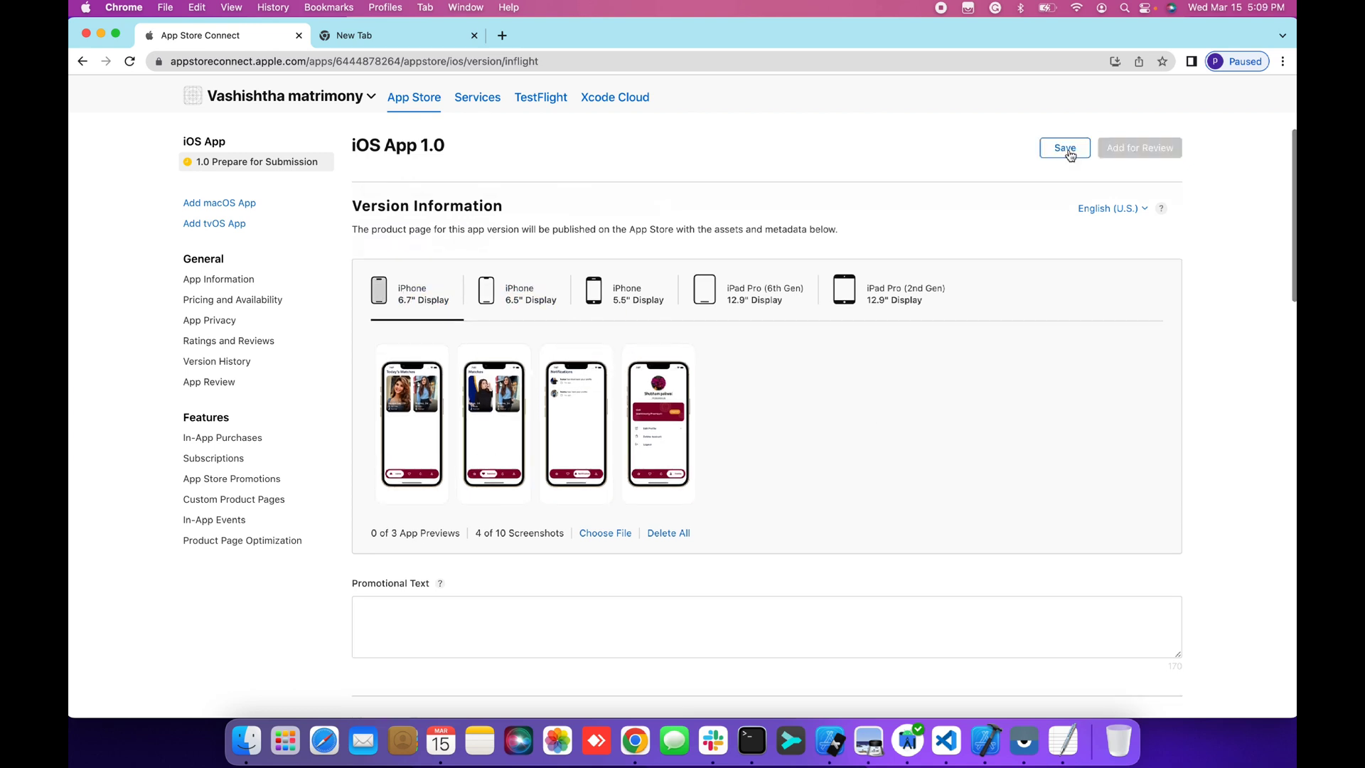
{"action": "left_click", "coordinate": [1067, 150]}
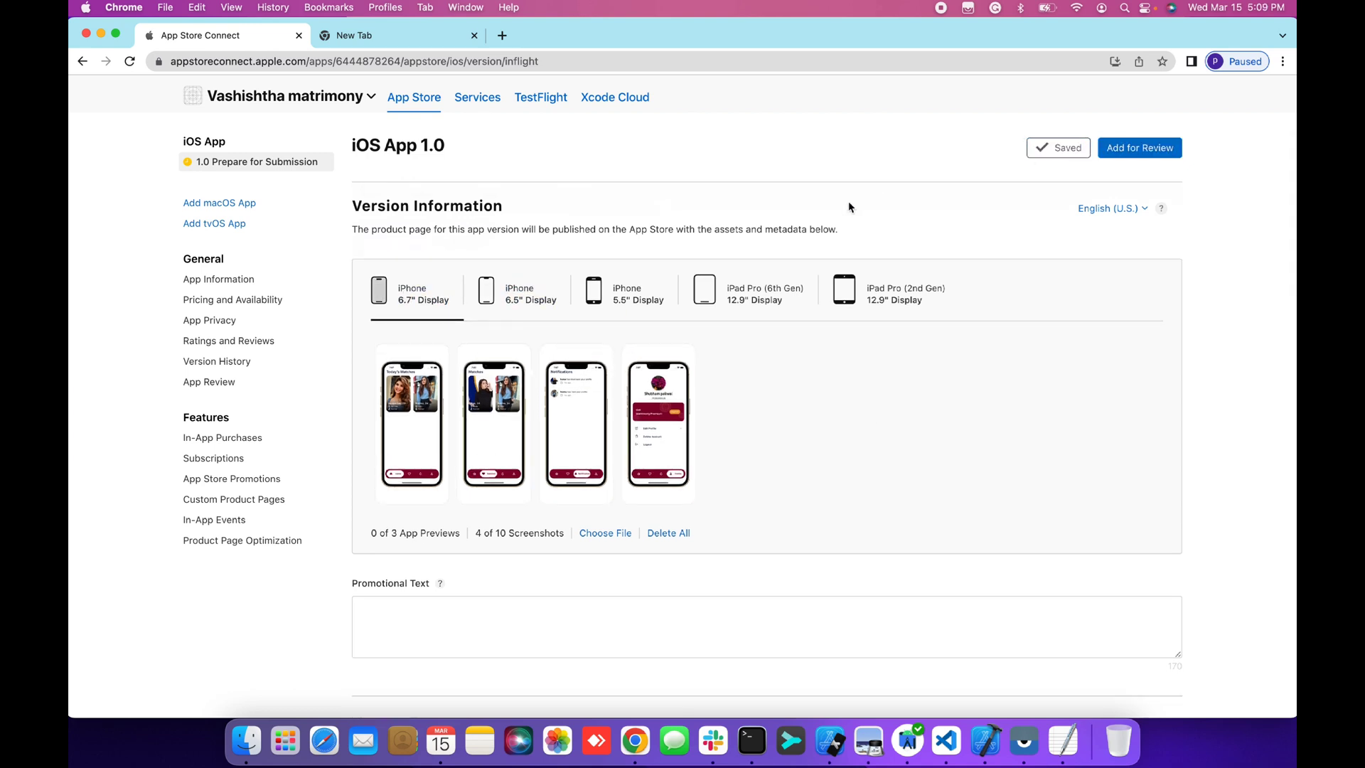
In TestFlight, complete build 6's export compliance with "None of the algorithms mentioned above" and check the build's status
{"action": "left_click", "coordinate": [539, 99]}
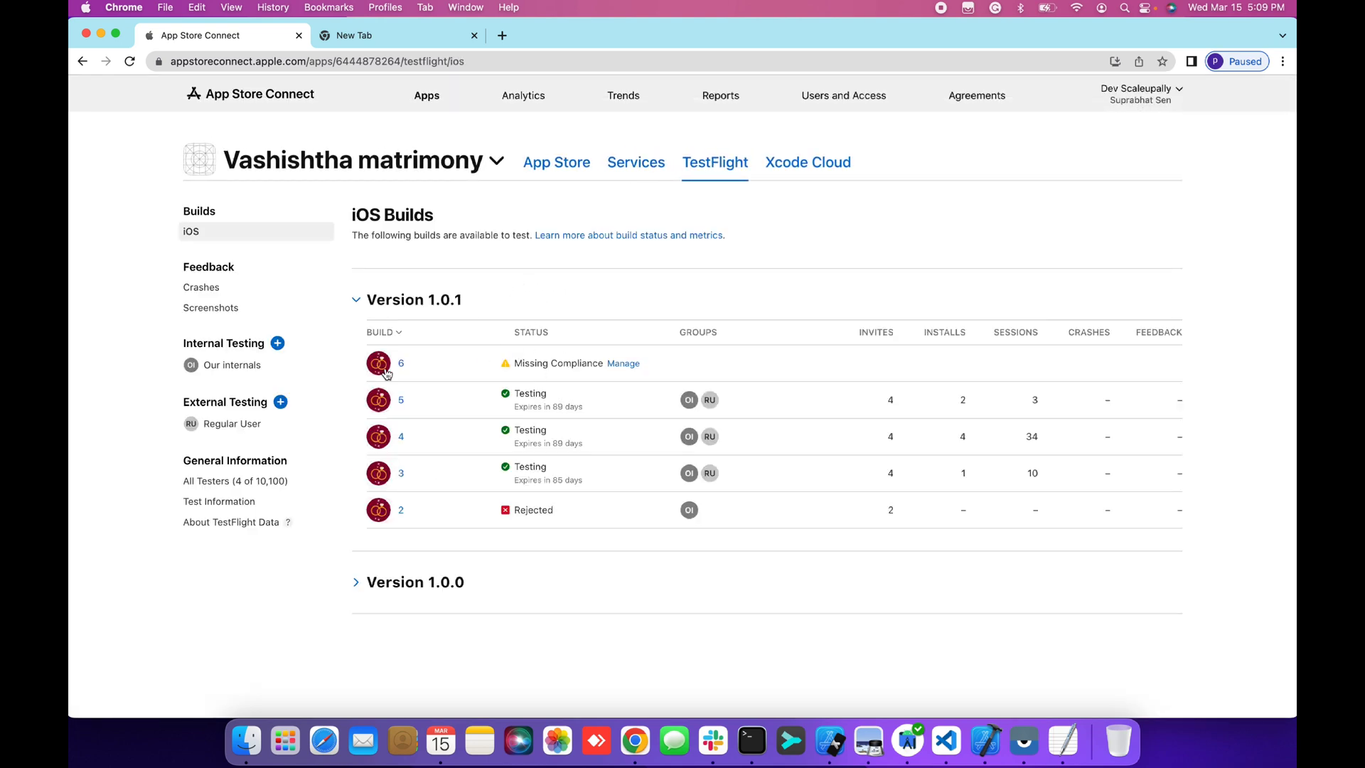
{"action": "left_click", "coordinate": [618, 366]}
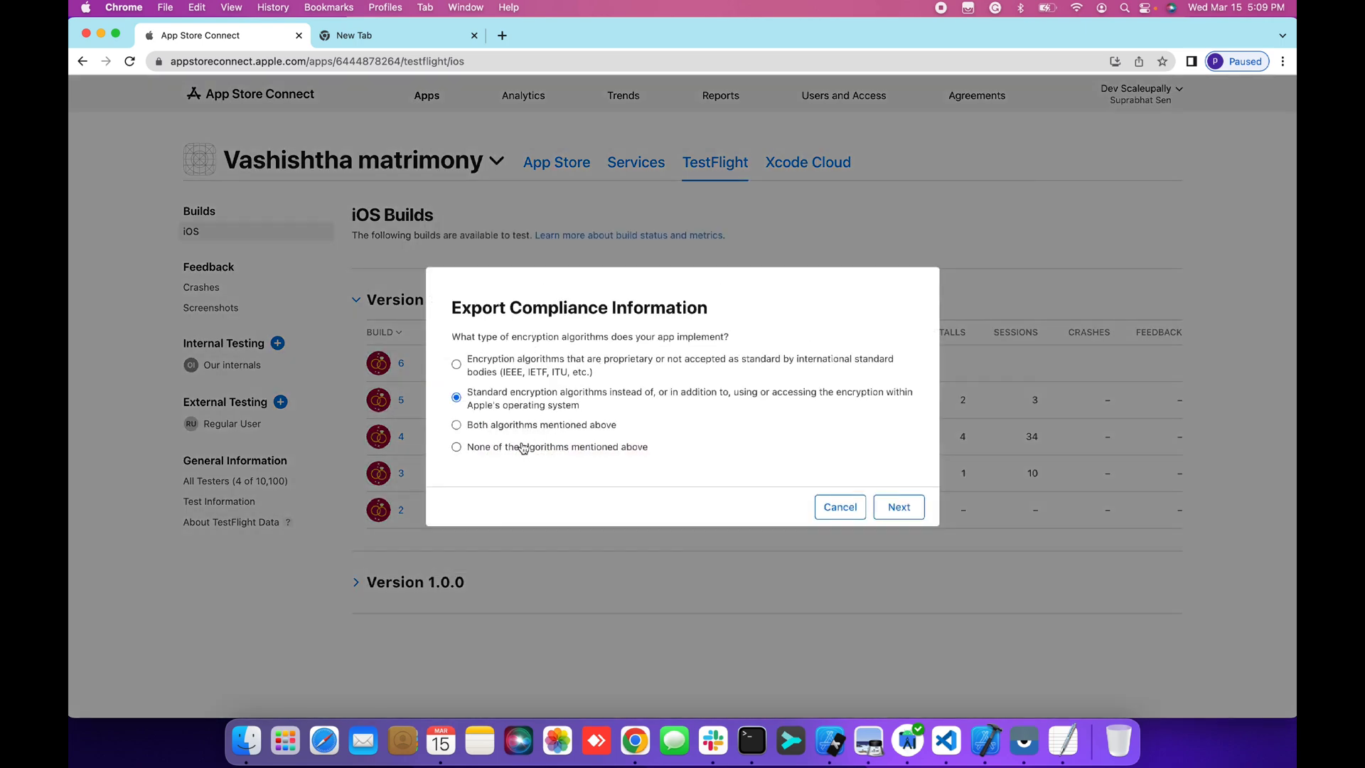
{"action": "left_click", "coordinate": [522, 446]}
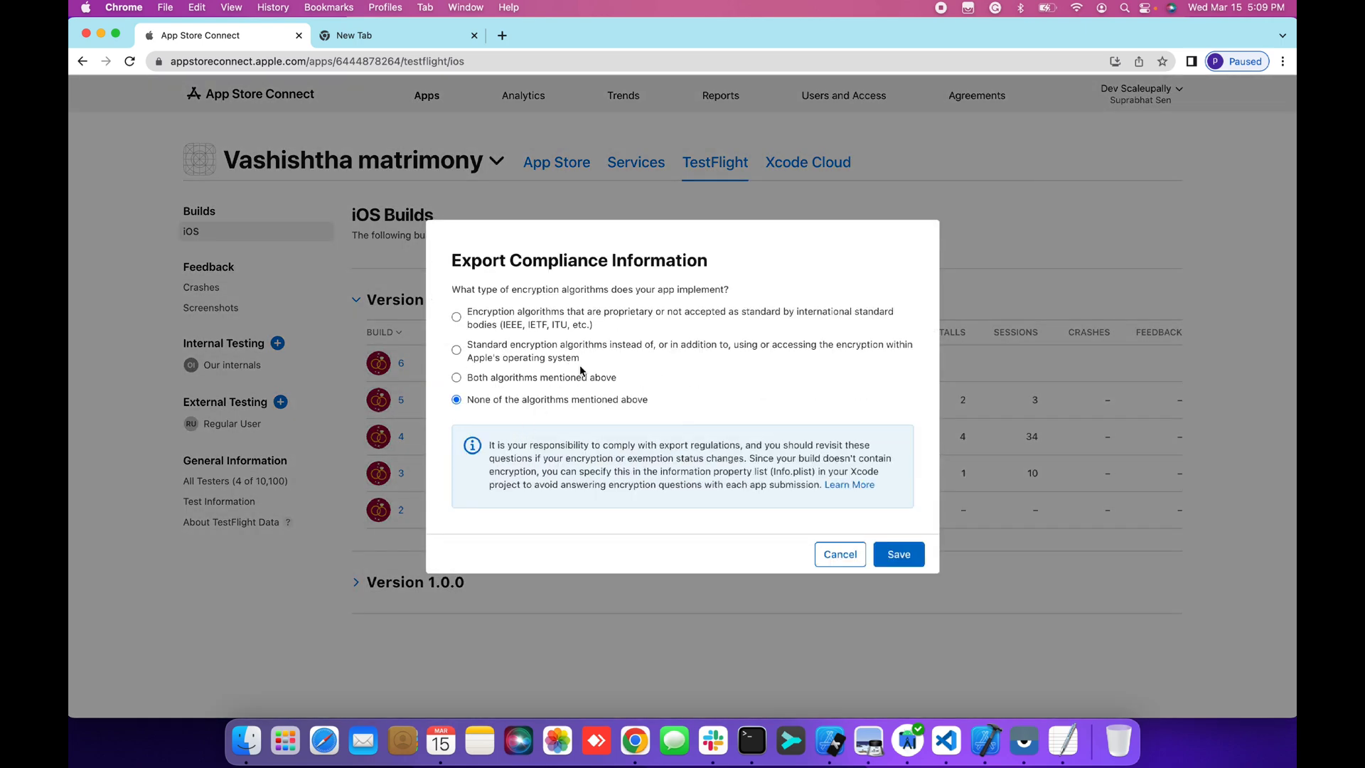
{"action": "left_click", "coordinate": [901, 556]}
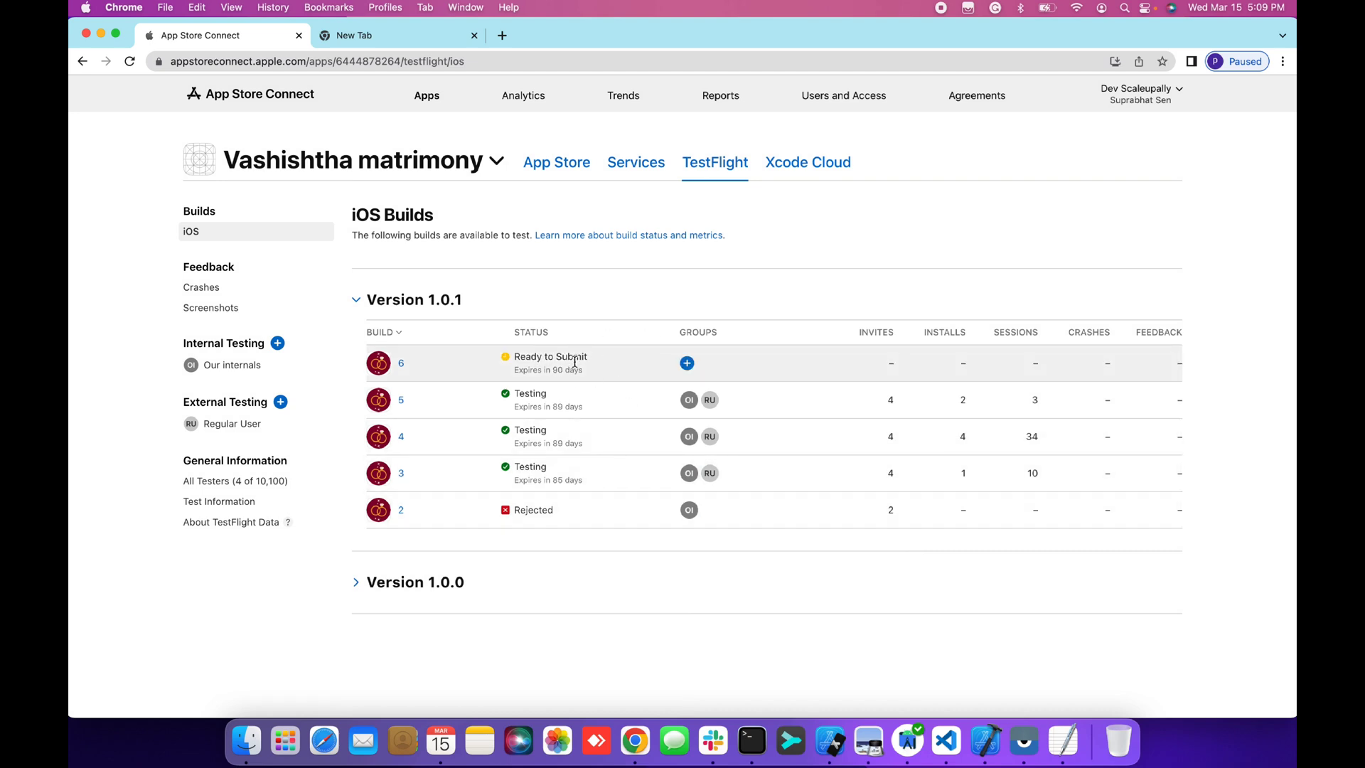
{"action": "triple_click", "coordinate": [572, 361]}
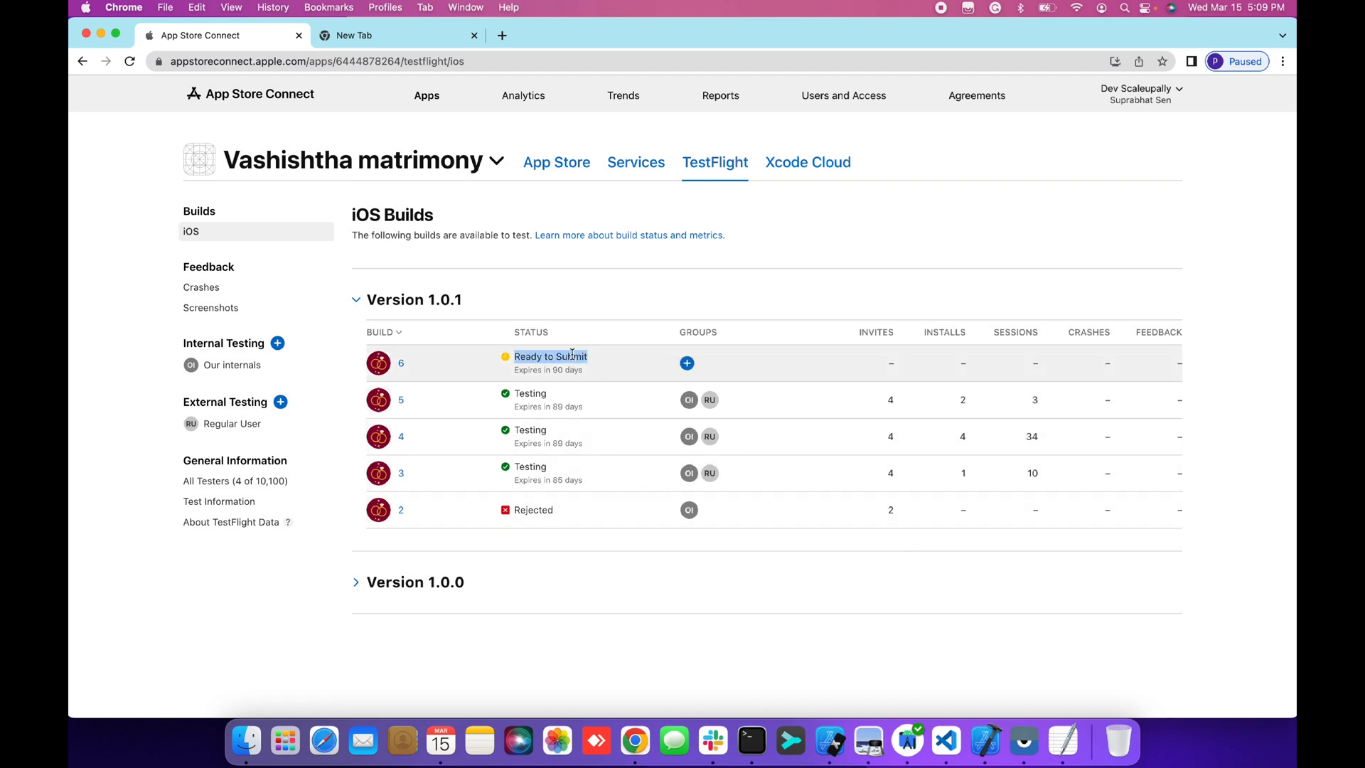
{"action": "left_click", "coordinate": [572, 356]}
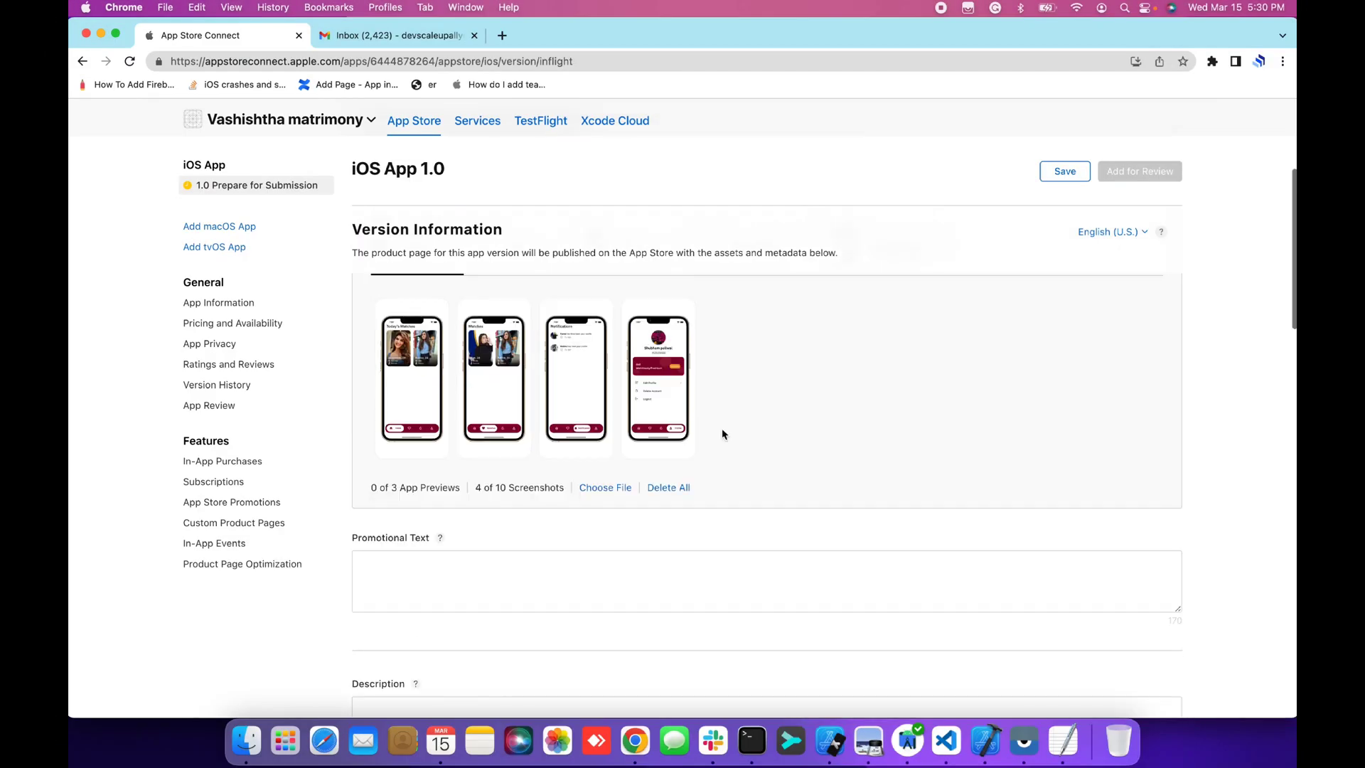
Review the uploaded screenshots for the iPhone 6.7", 6.5" and 5.5" displays on the App Store version page
{"action": "scroll", "coordinate": [724, 434], "scroll_direction": "up", "scroll_amount": 1}
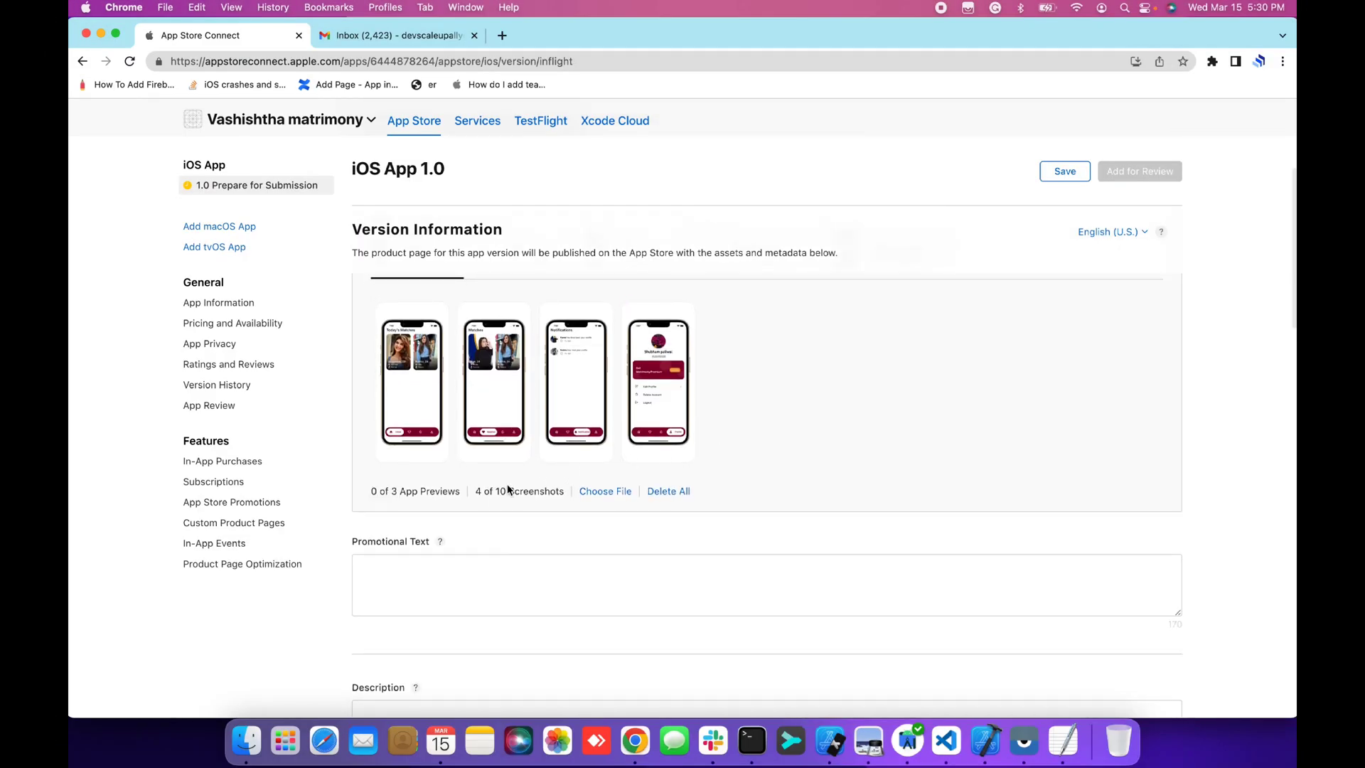
{"action": "scroll", "coordinate": [428, 492], "scroll_direction": "up", "scroll_amount": 2}
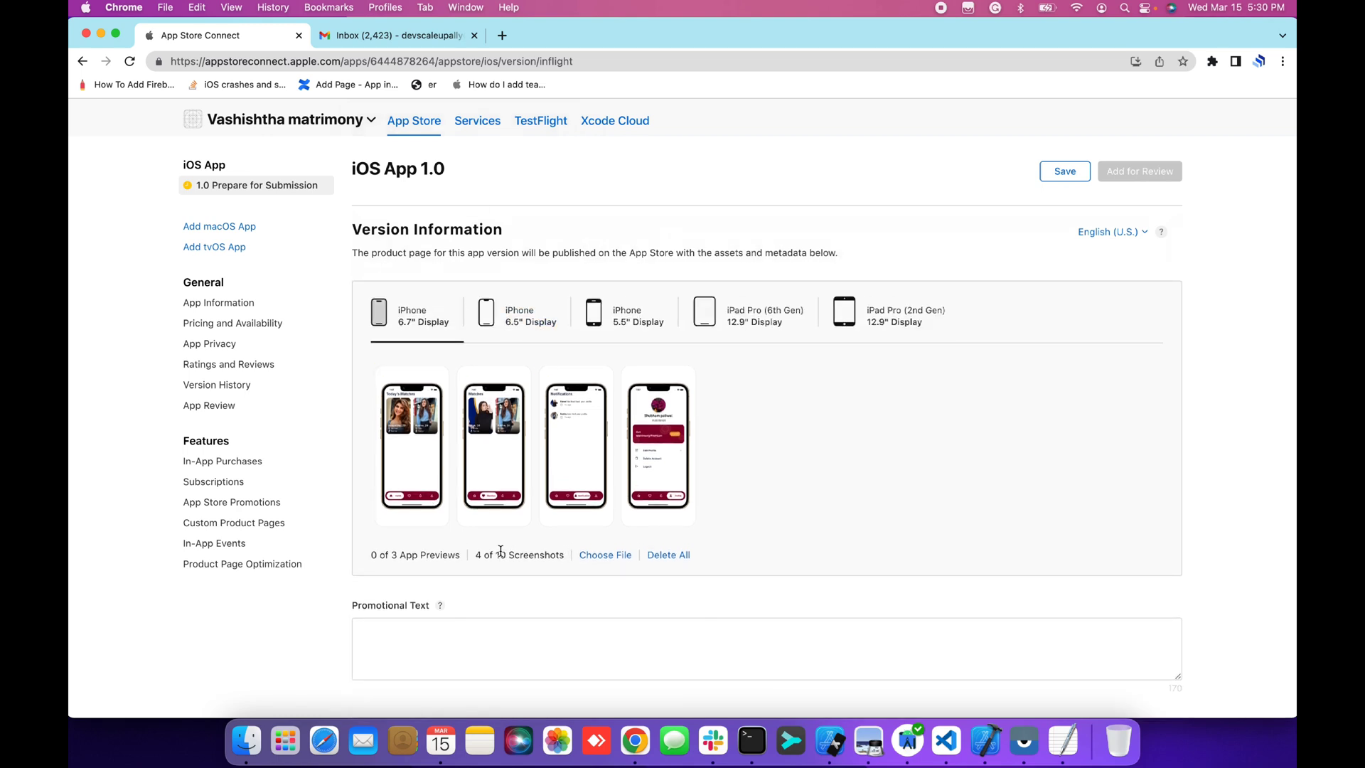
{"action": "left_click", "coordinate": [530, 319]}
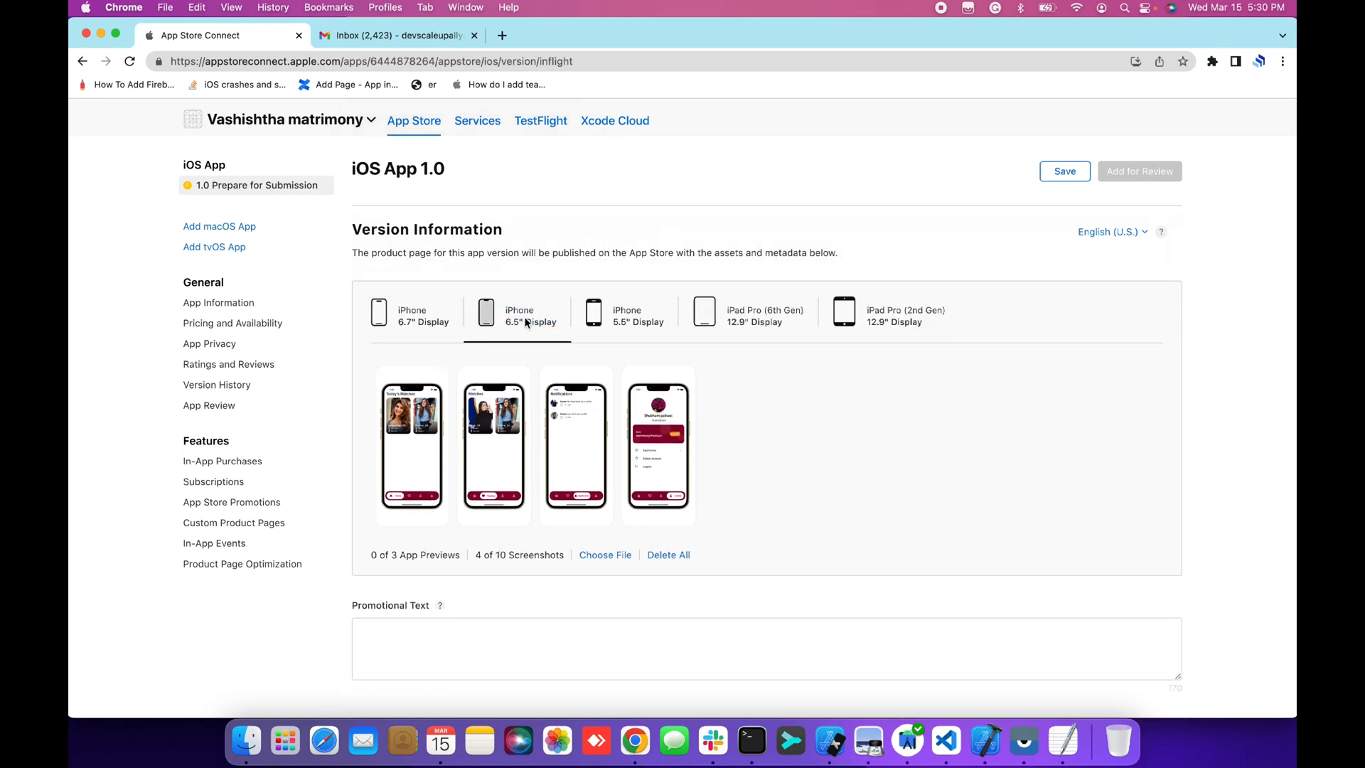
{"action": "left_click", "coordinate": [650, 324]}
{"action": "left_click", "coordinate": [423, 321]}
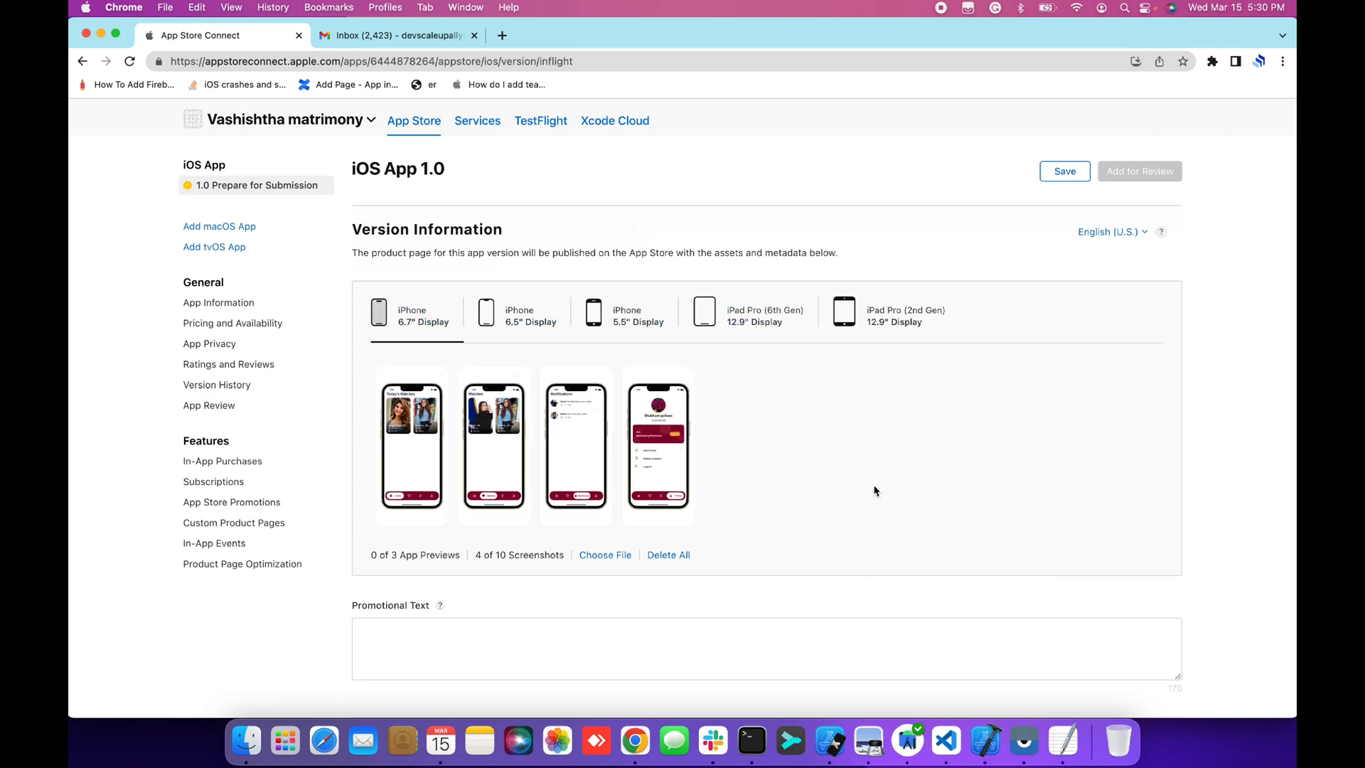
Fill in the Promotional Text from the TextEdit notes: "Find your perfect match with Vashishtha Matrimony, the ultimate matchmaking app for Indian users."
{"action": "scroll", "coordinate": [875, 490], "scroll_direction": "down", "scroll_amount": 4}
{"action": "left_click", "coordinate": [444, 539]}
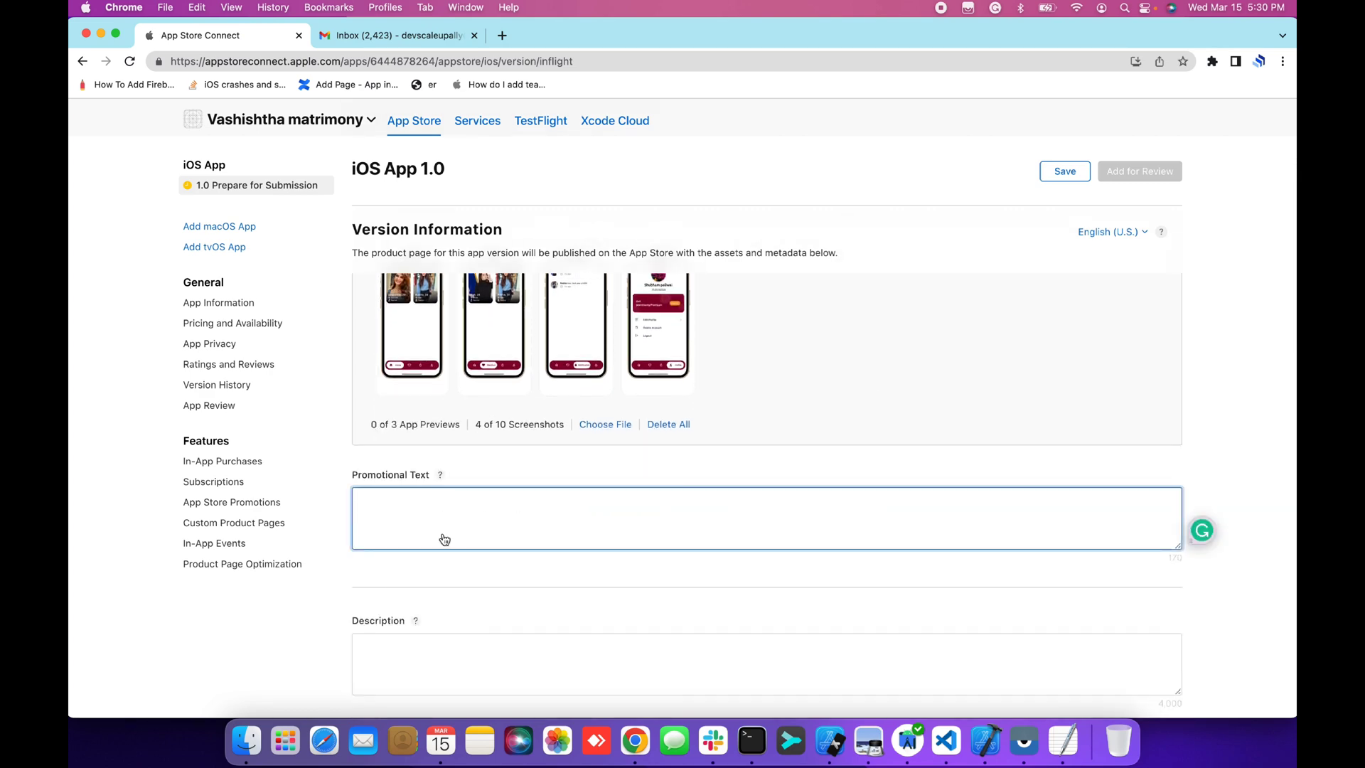
{"action": "key", "text": "super+Tab"}
{"action": "key", "text": "super+Tab"}
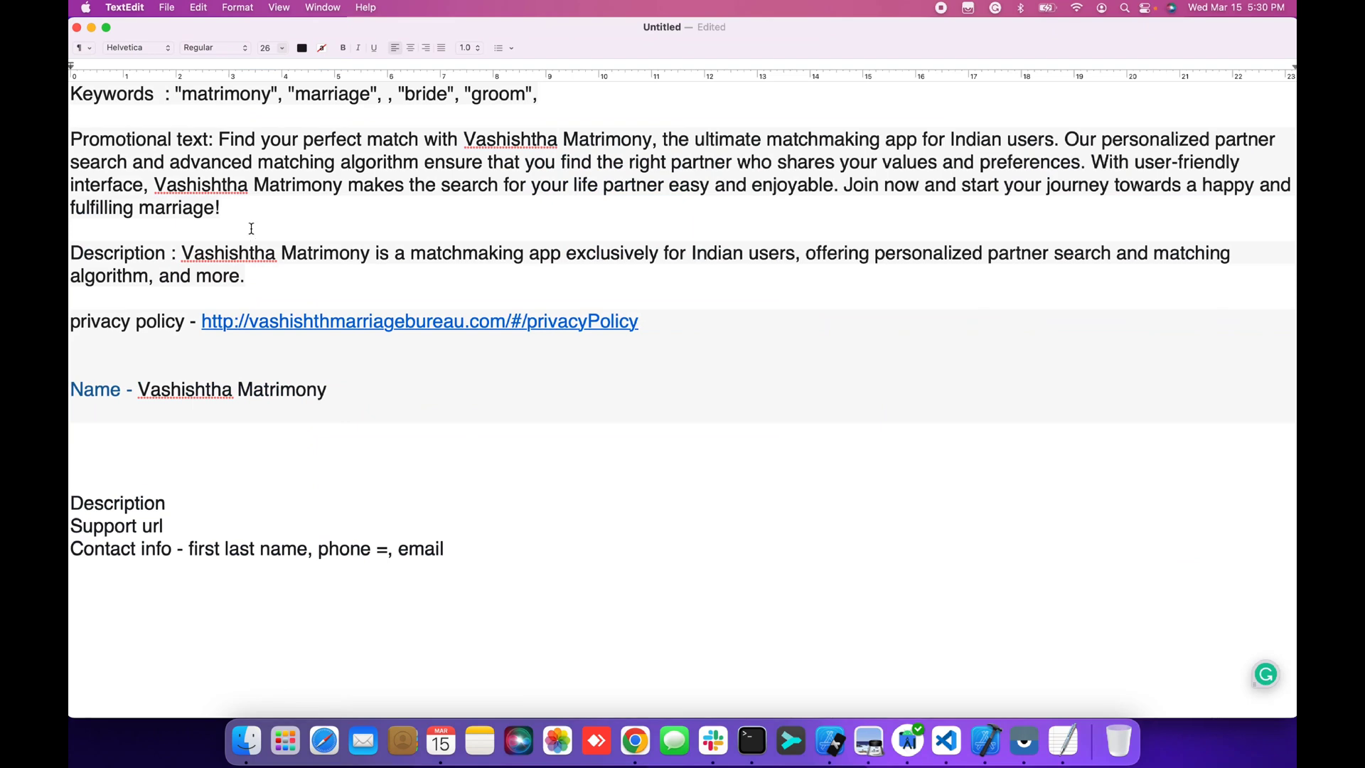
{"action": "left_click_drag", "start_coordinate": [219, 140], "coordinate": [240, 217]}
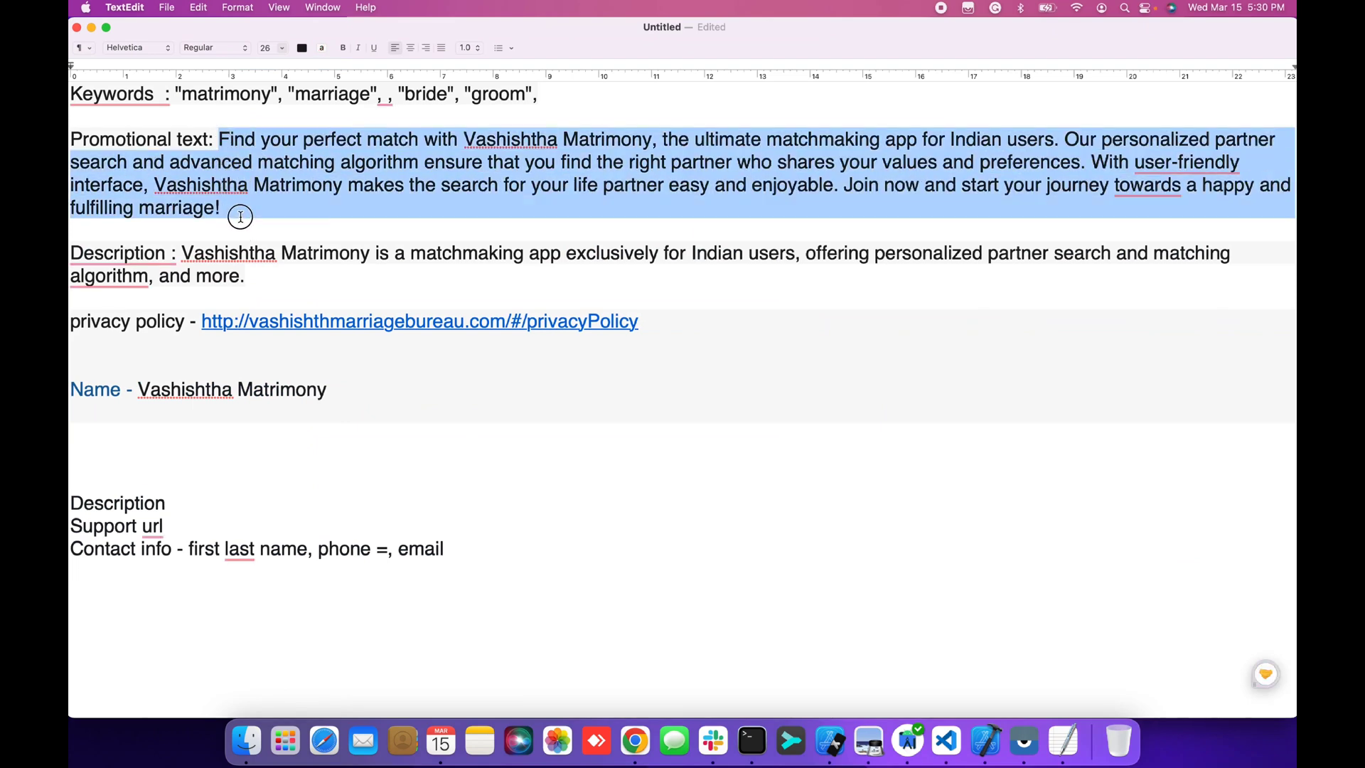
{"action": "key", "text": "super+c"}
{"action": "key", "text": "super+Tab"}
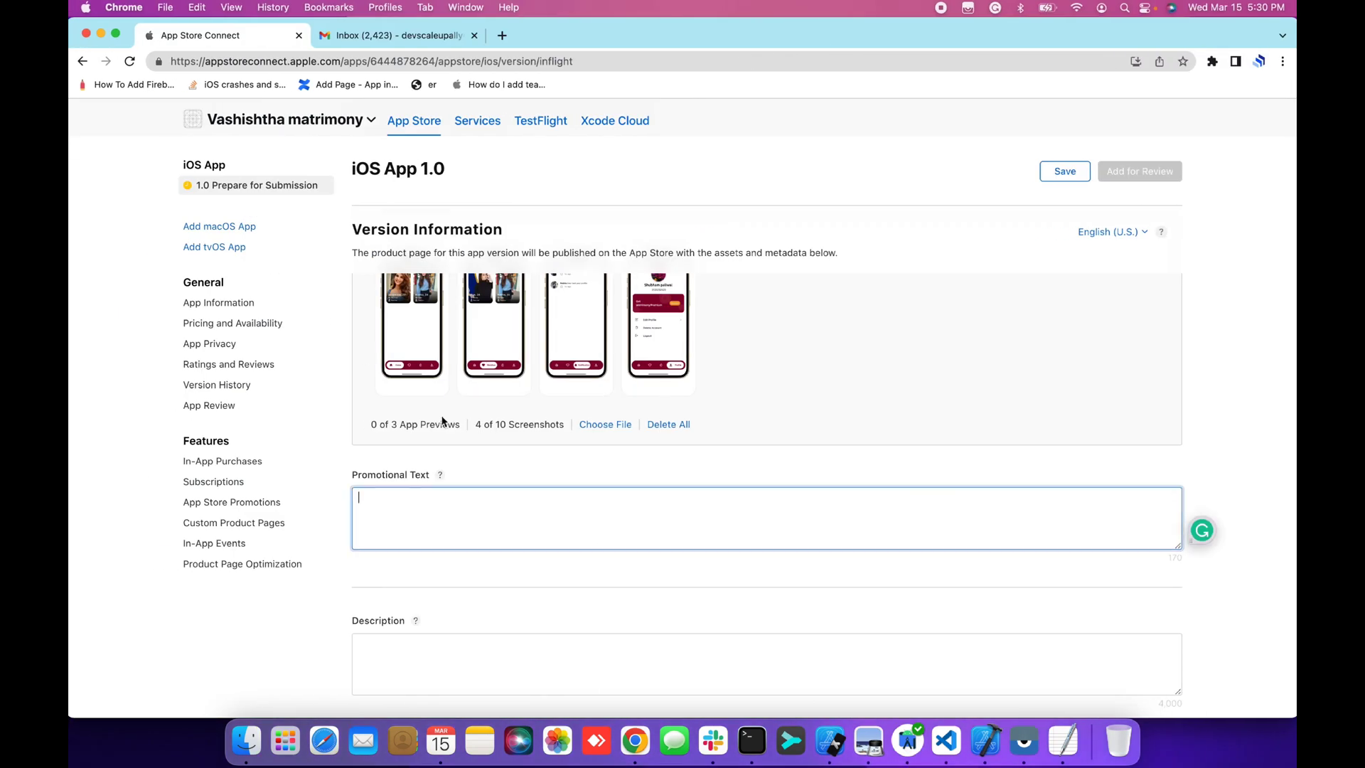
{"action": "key", "text": "super+v"}
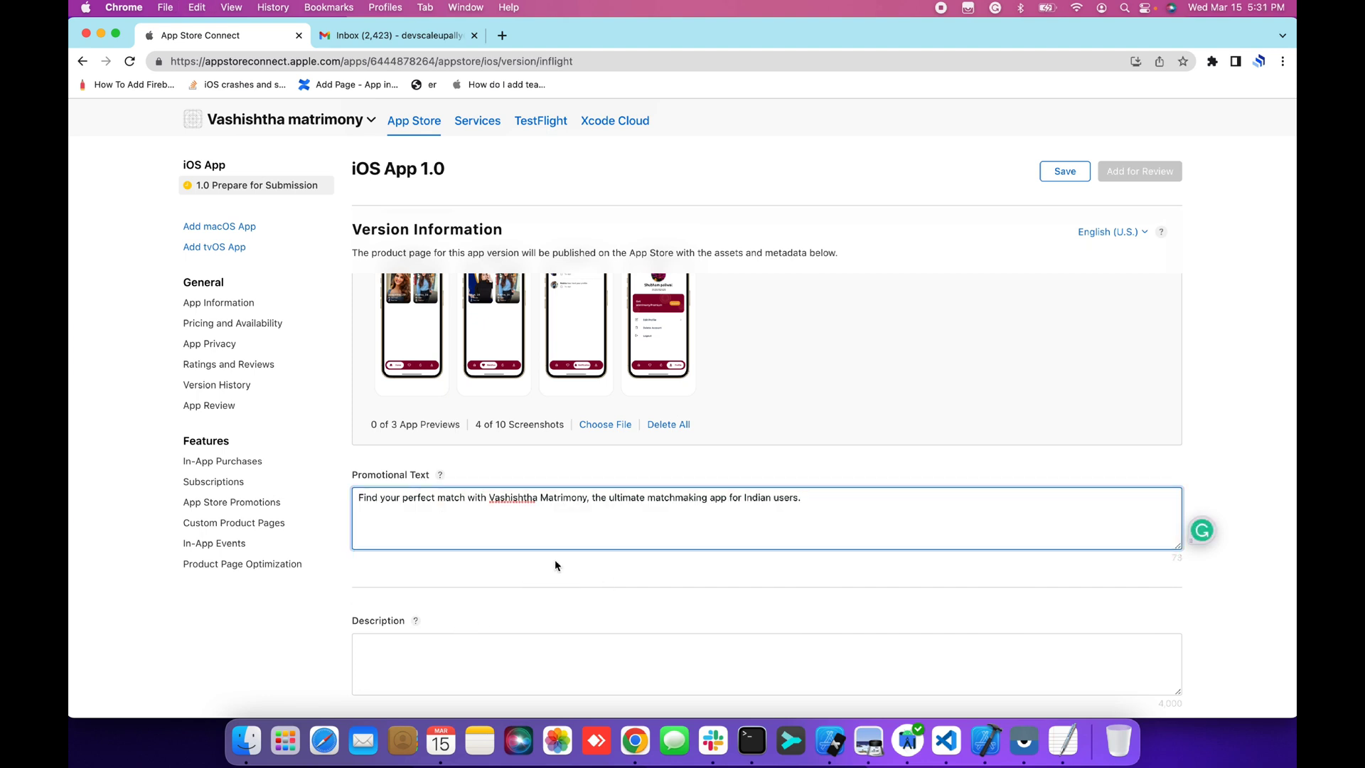
{"action": "left_click", "coordinate": [556, 565]}
Copy the description starting "Vashishtha Matrimony is a matchmaking app exclusively for Indian users" from the TextEdit notes into the Description field in Chrome
{"action": "scroll", "coordinate": [524, 608], "scroll_direction": "down", "scroll_amount": 3}
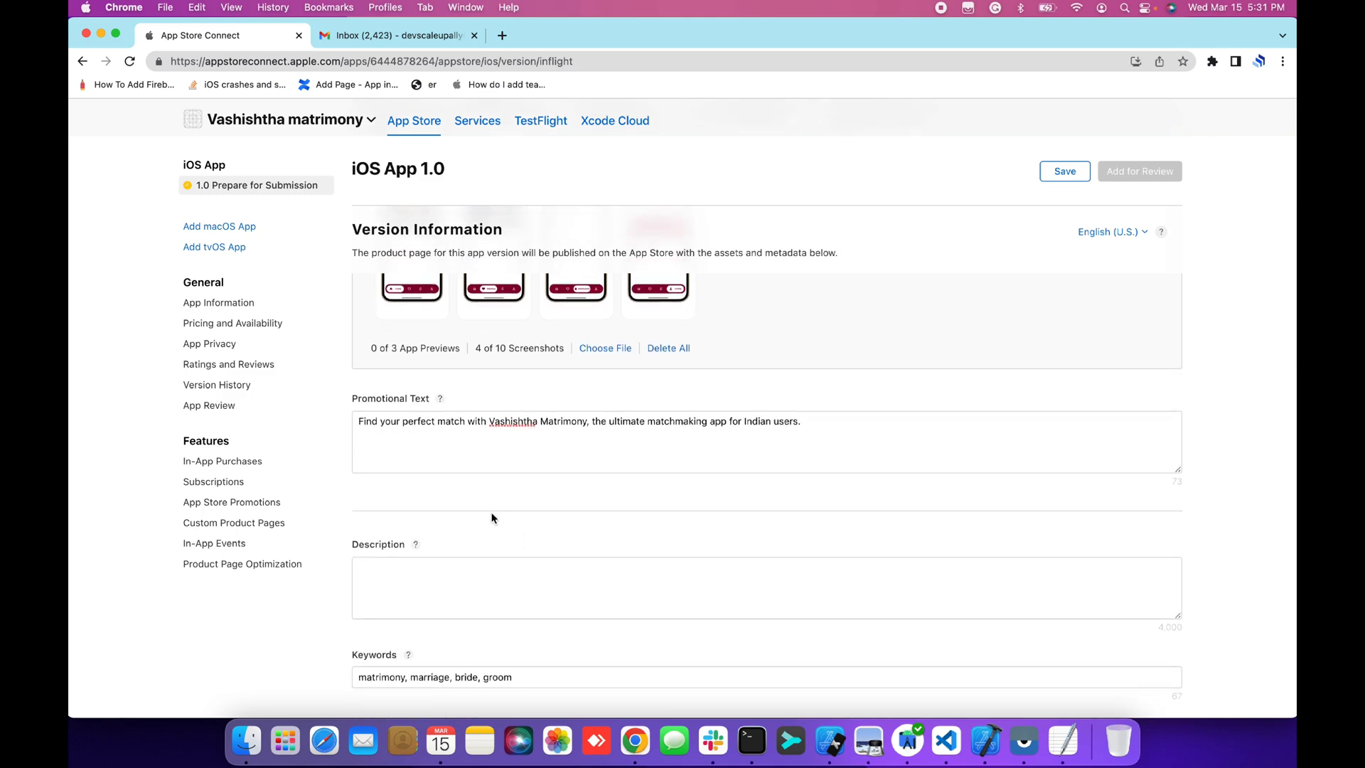
{"action": "left_click", "coordinate": [485, 572]}
{"action": "key", "text": "ctrl+Right"}
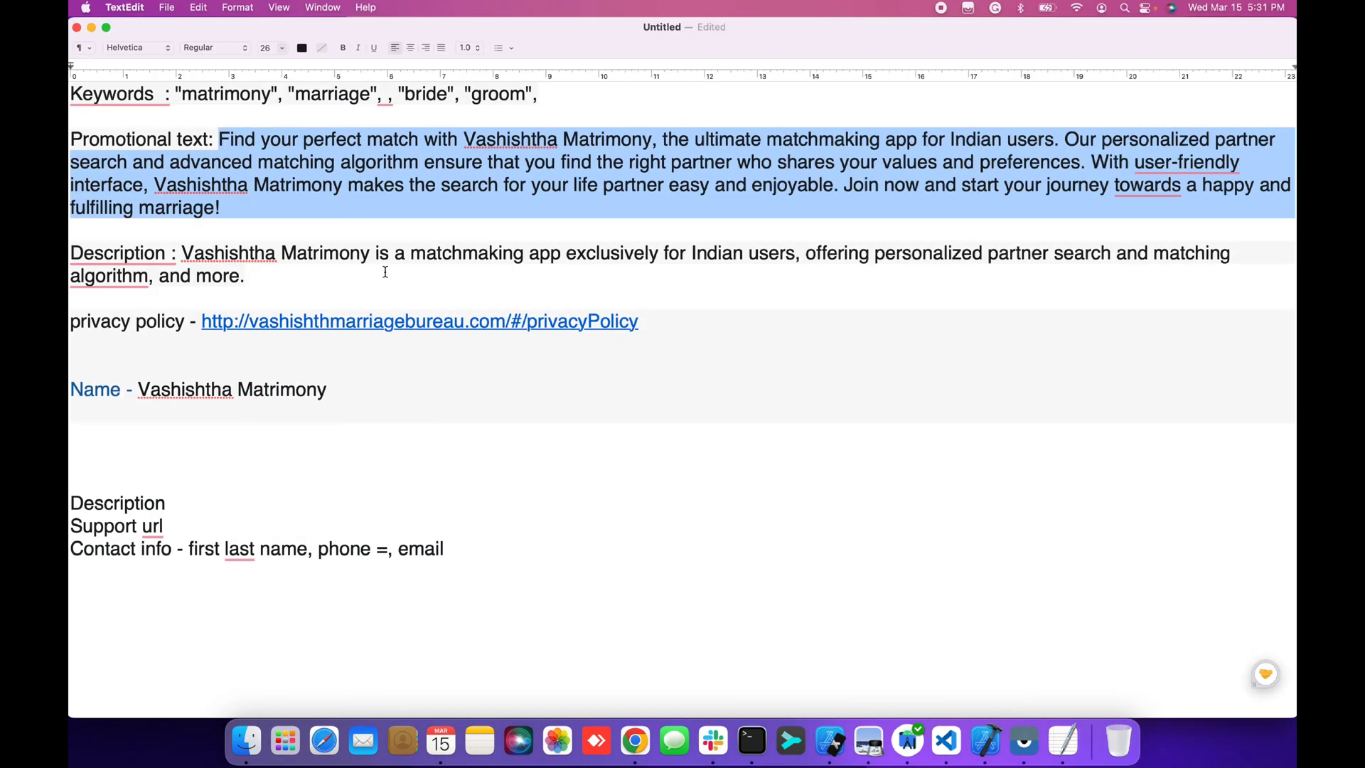
{"action": "left_click_drag", "start_coordinate": [251, 277], "coordinate": [182, 254]}
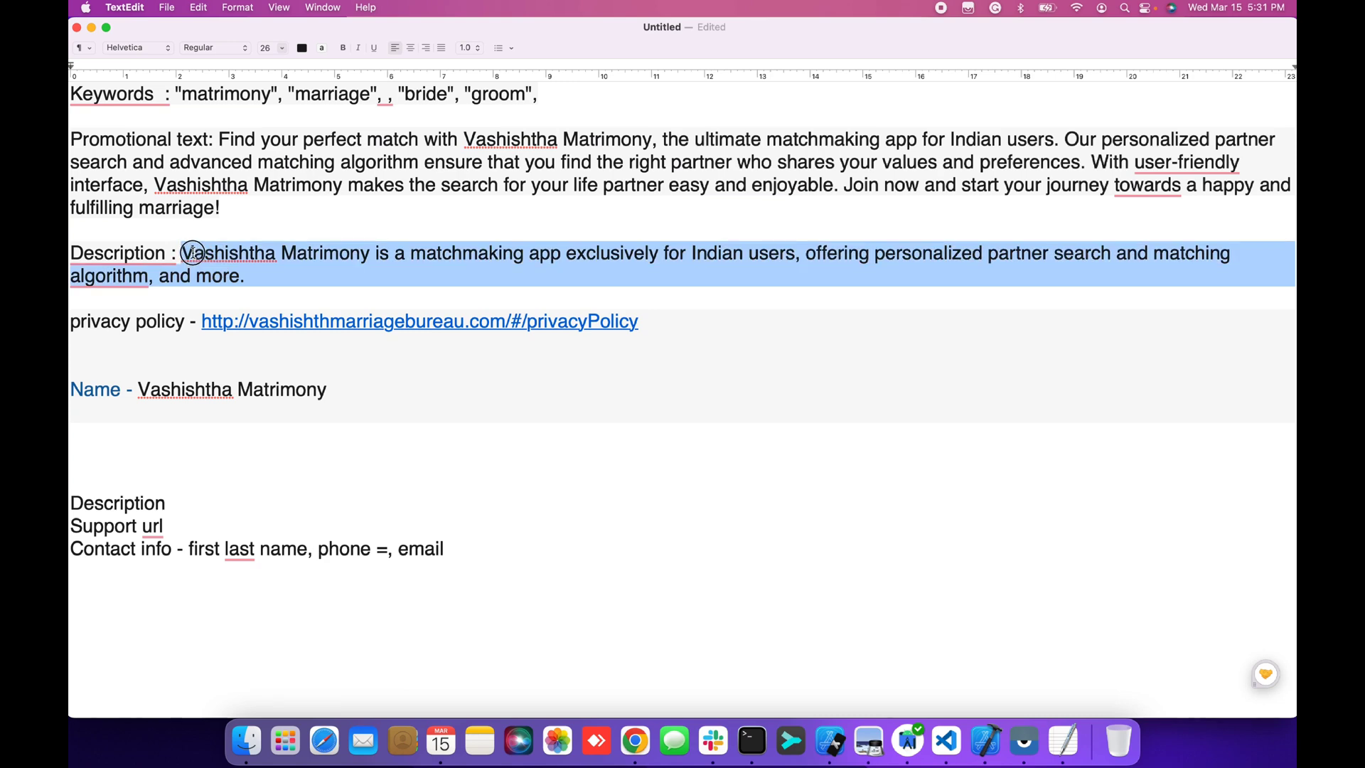
{"action": "key", "text": "super+c"}
{"action": "key", "text": "ctrl+Left"}
{"action": "left_click", "coordinate": [409, 570]}
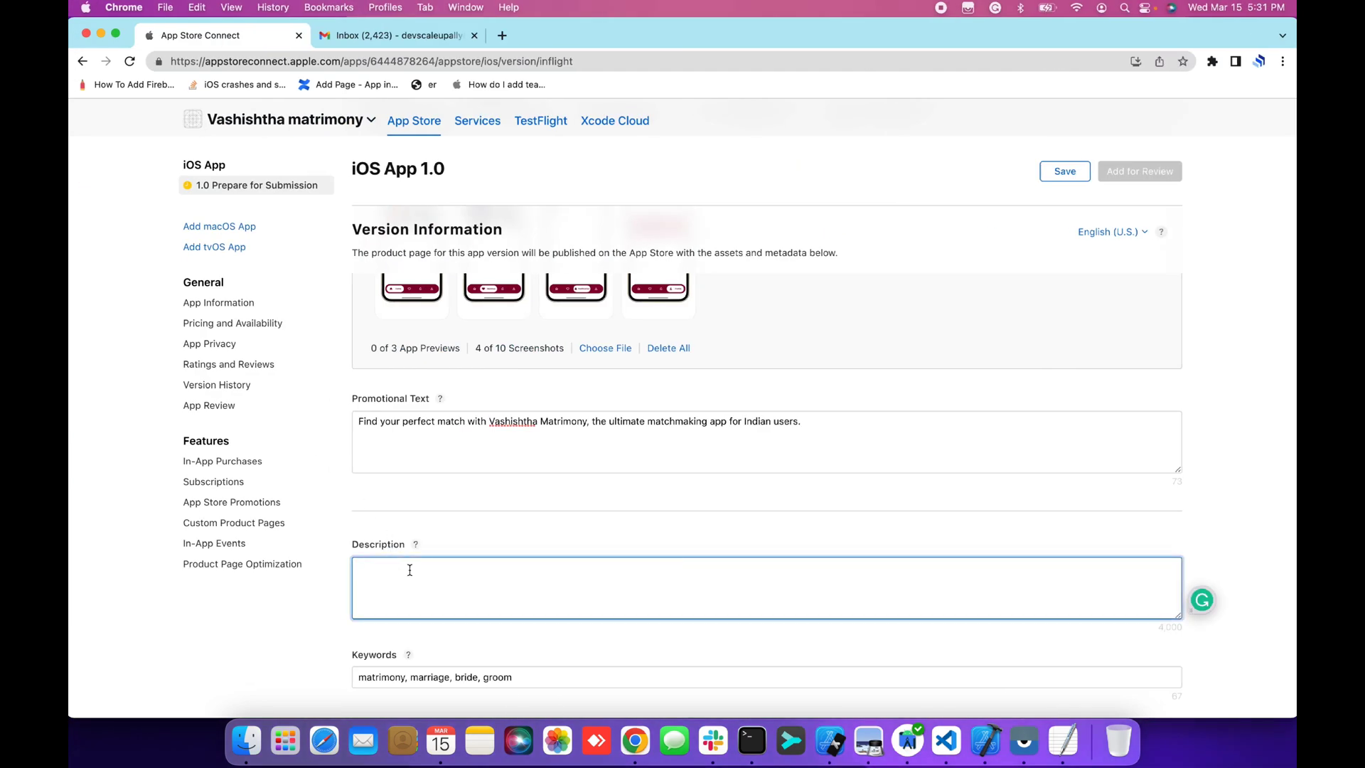
{"action": "key", "text": "super+v"}
{"action": "left_click", "coordinate": [308, 645]}
{"action": "scroll", "coordinate": [308, 646], "scroll_direction": "down", "scroll_amount": 3}
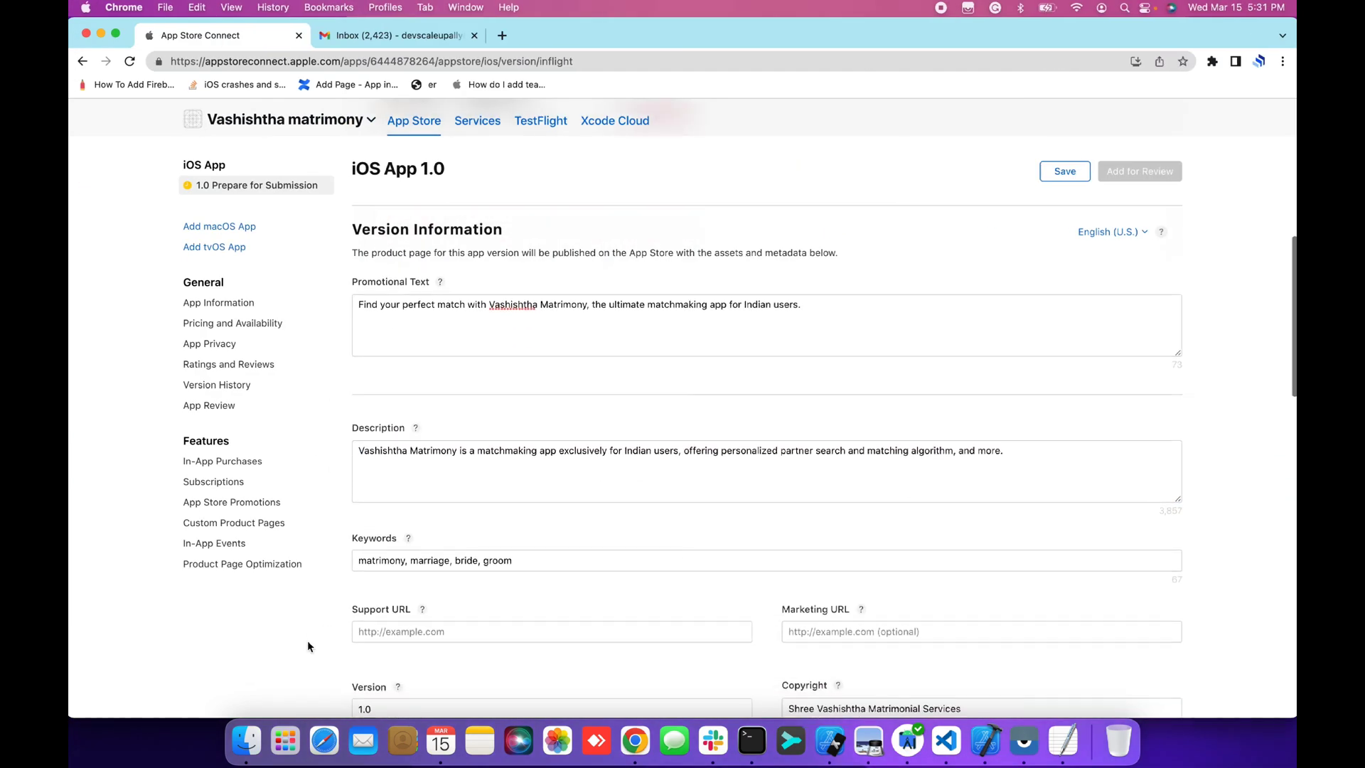
{"action": "right_click", "coordinate": [308, 646]}
{"action": "left_click", "coordinate": [308, 646]}
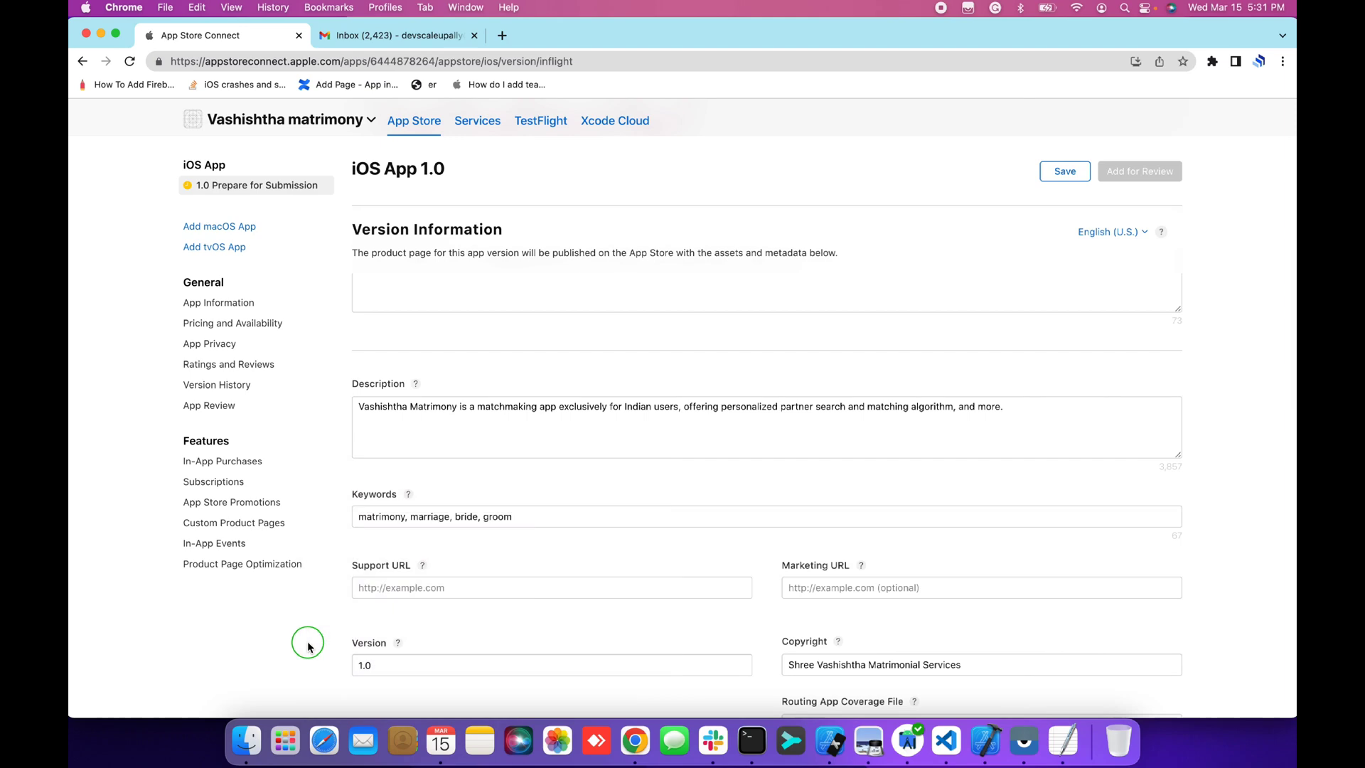
{"action": "left_click", "coordinate": [449, 580]}
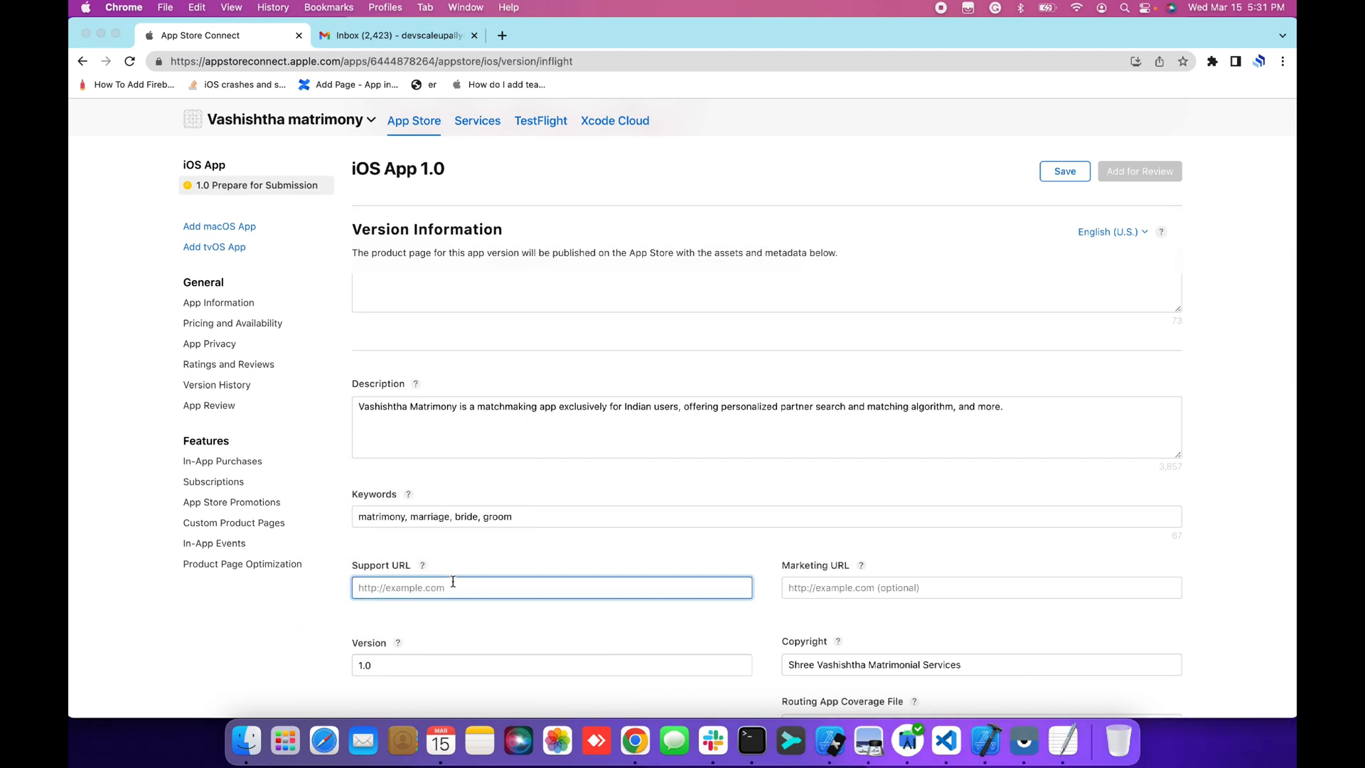
{"action": "key", "text": "ctrl+Right"}
{"action": "key", "text": "ctrl+Left"}
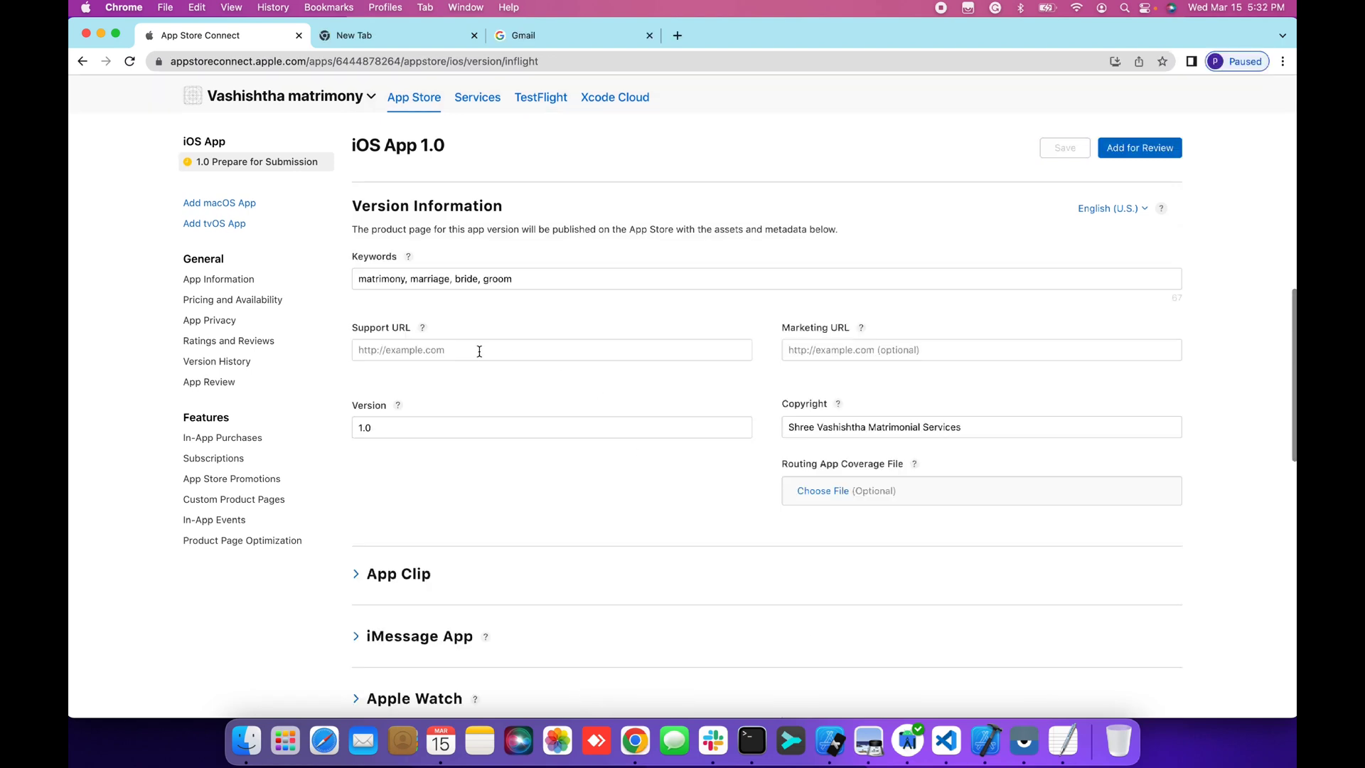
{"action": "left_click", "coordinate": [473, 350]}
{"action": "left_click", "coordinate": [563, 401]}
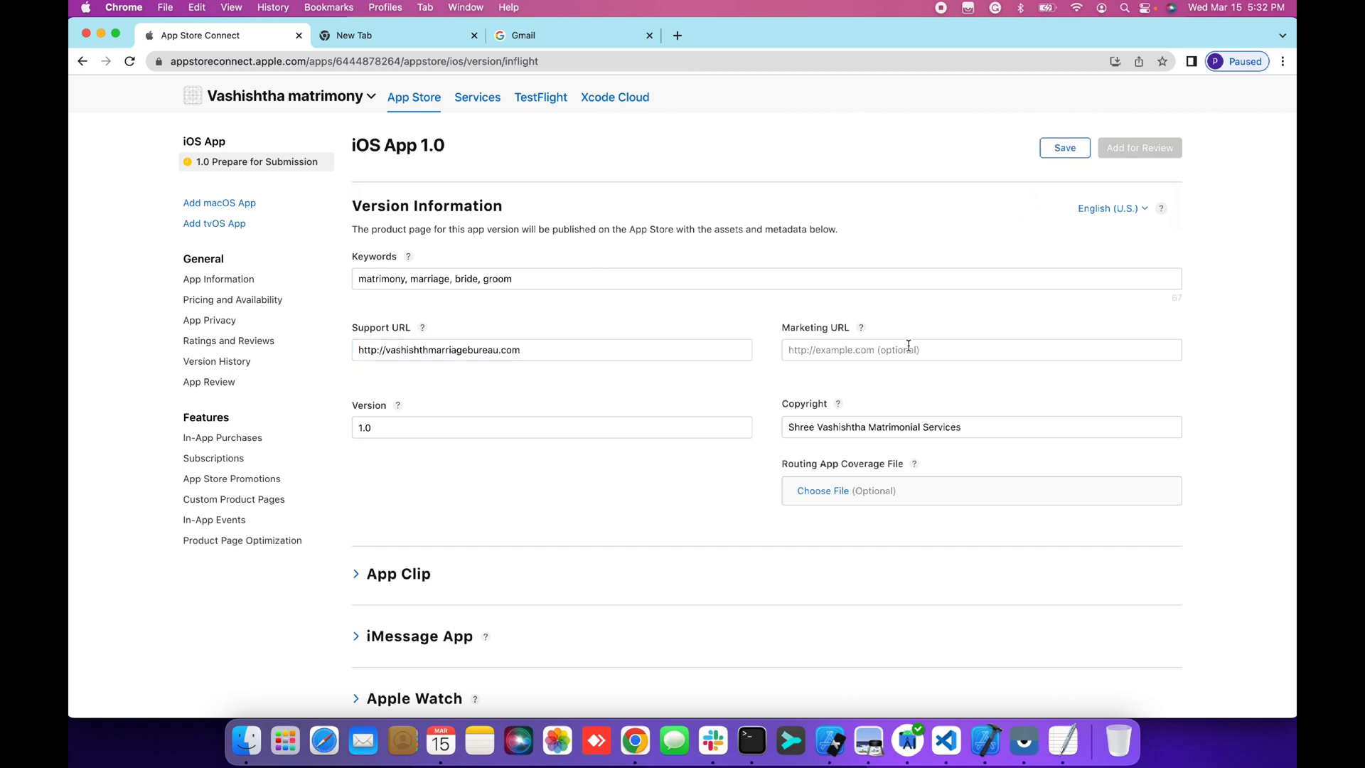
Review the copyright, version number, Build section, App Review sign-in and contact information, and Version Release options
{"action": "triple_click", "coordinate": [847, 427]}
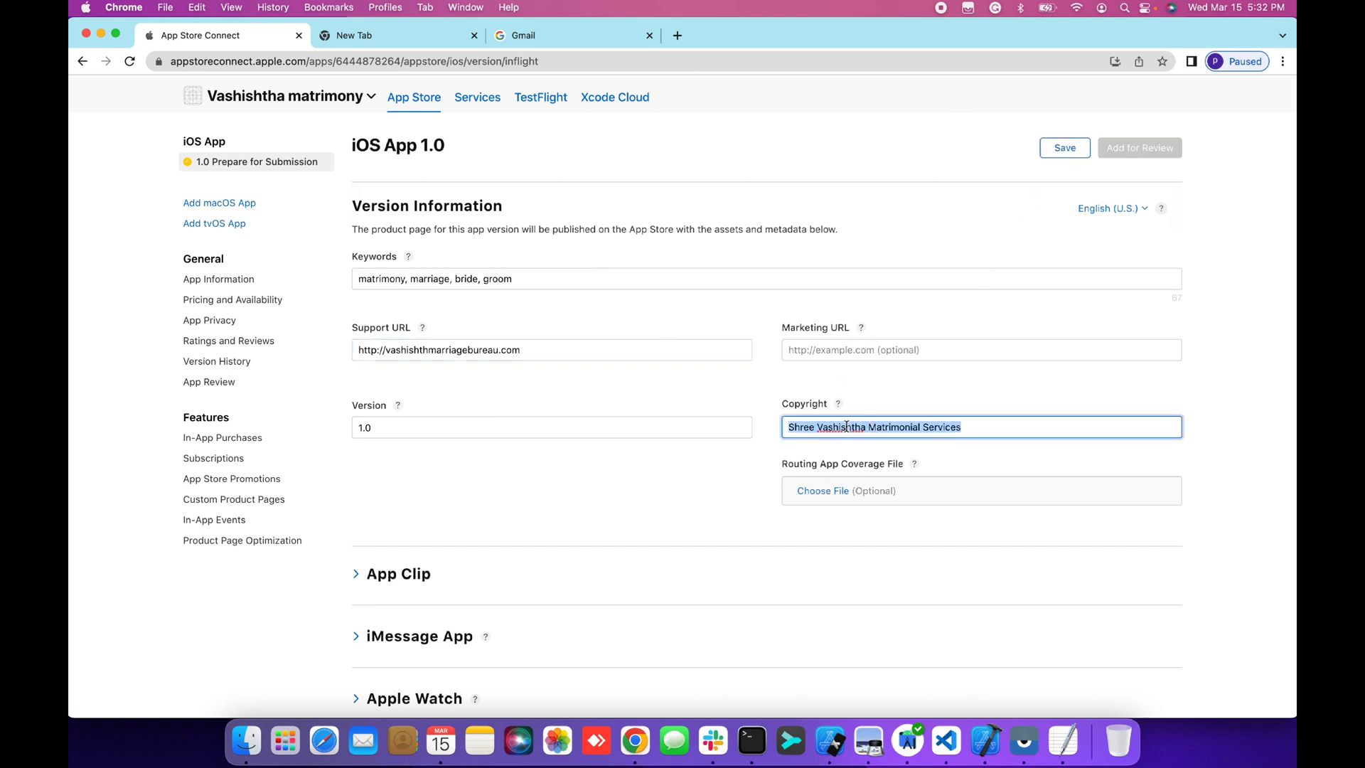
{"action": "triple_click", "coordinate": [638, 432]}
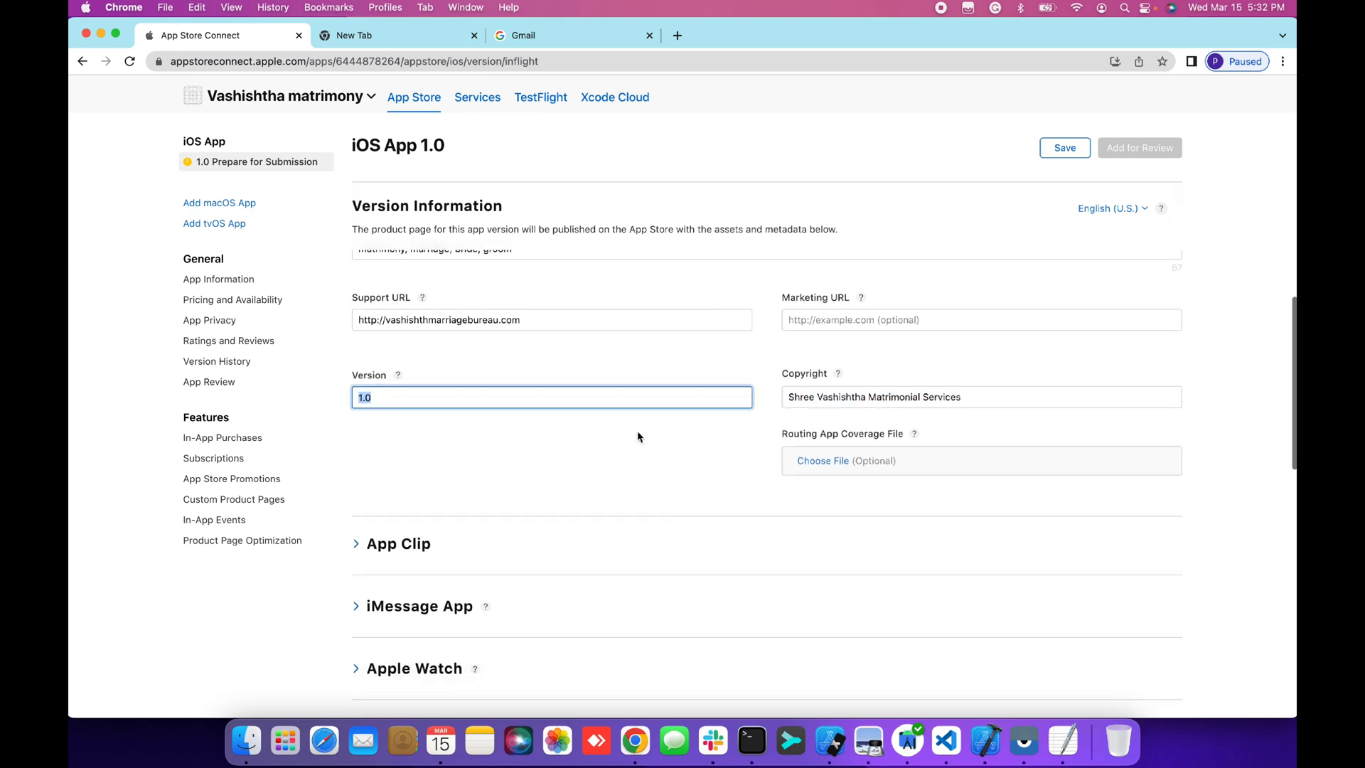
{"action": "scroll", "coordinate": [608, 443], "scroll_direction": "down", "scroll_amount": 4}
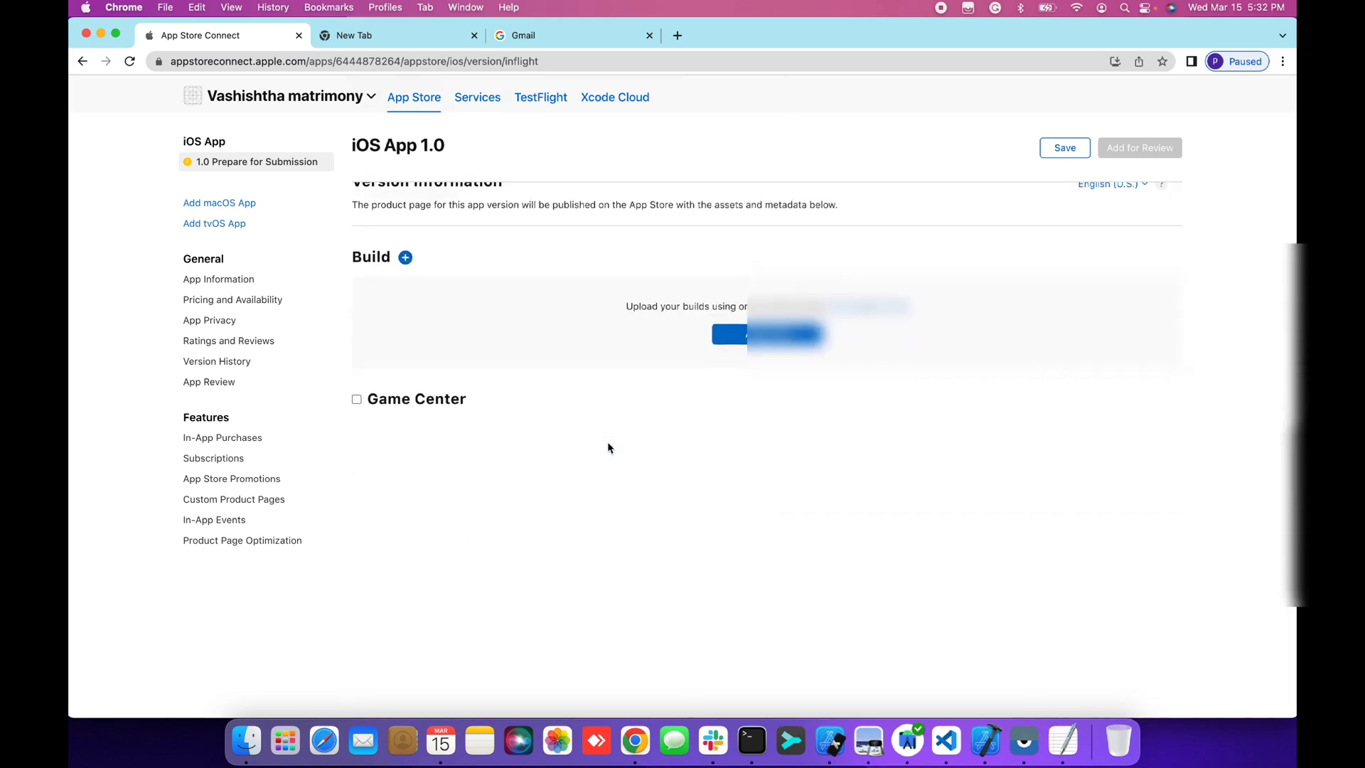
{"action": "scroll", "coordinate": [608, 443], "scroll_direction": "down", "scroll_amount": 2}
{"action": "scroll", "coordinate": [608, 446], "scroll_direction": "down", "scroll_amount": 3}
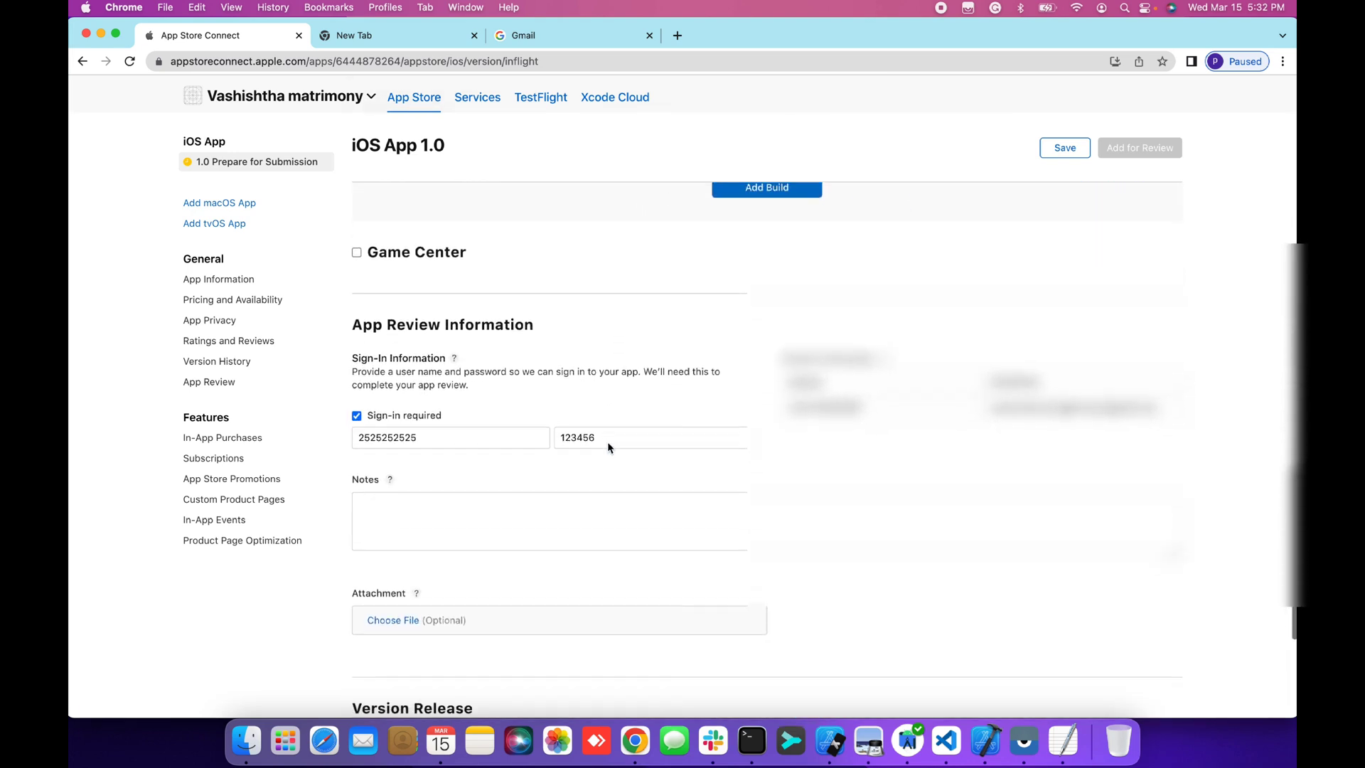
{"action": "left_click", "coordinate": [448, 323]}
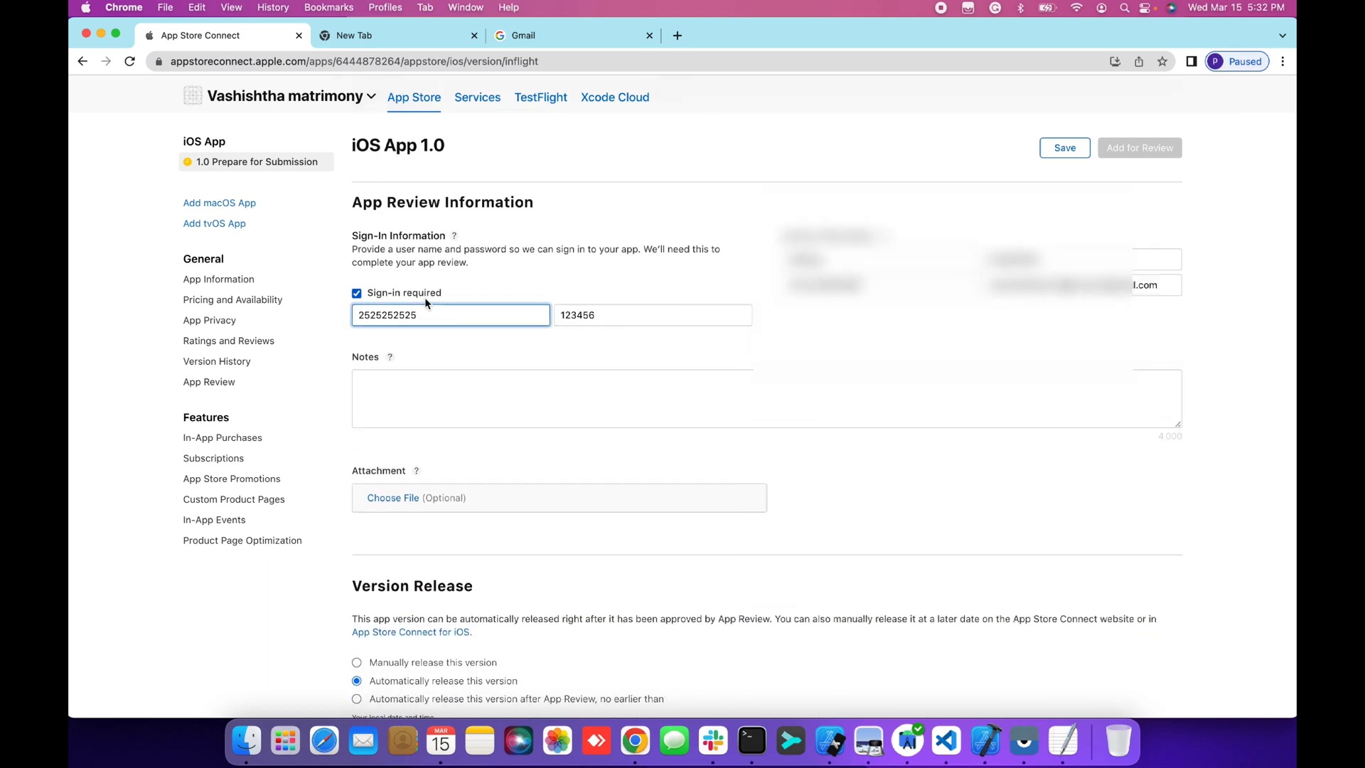
{"action": "scroll", "coordinate": [548, 306], "scroll_direction": "down", "scroll_amount": 1}
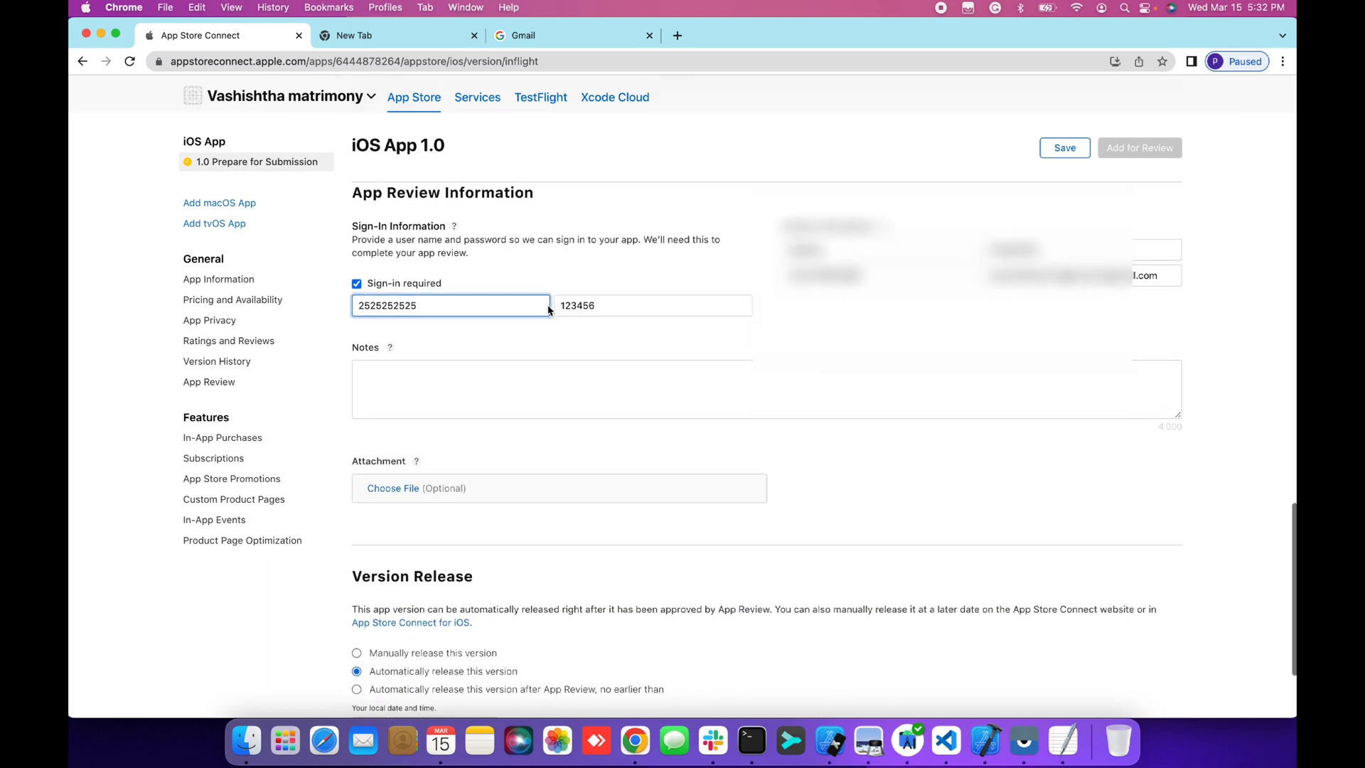
{"action": "scroll", "coordinate": [548, 310], "scroll_direction": "down", "scroll_amount": 2}
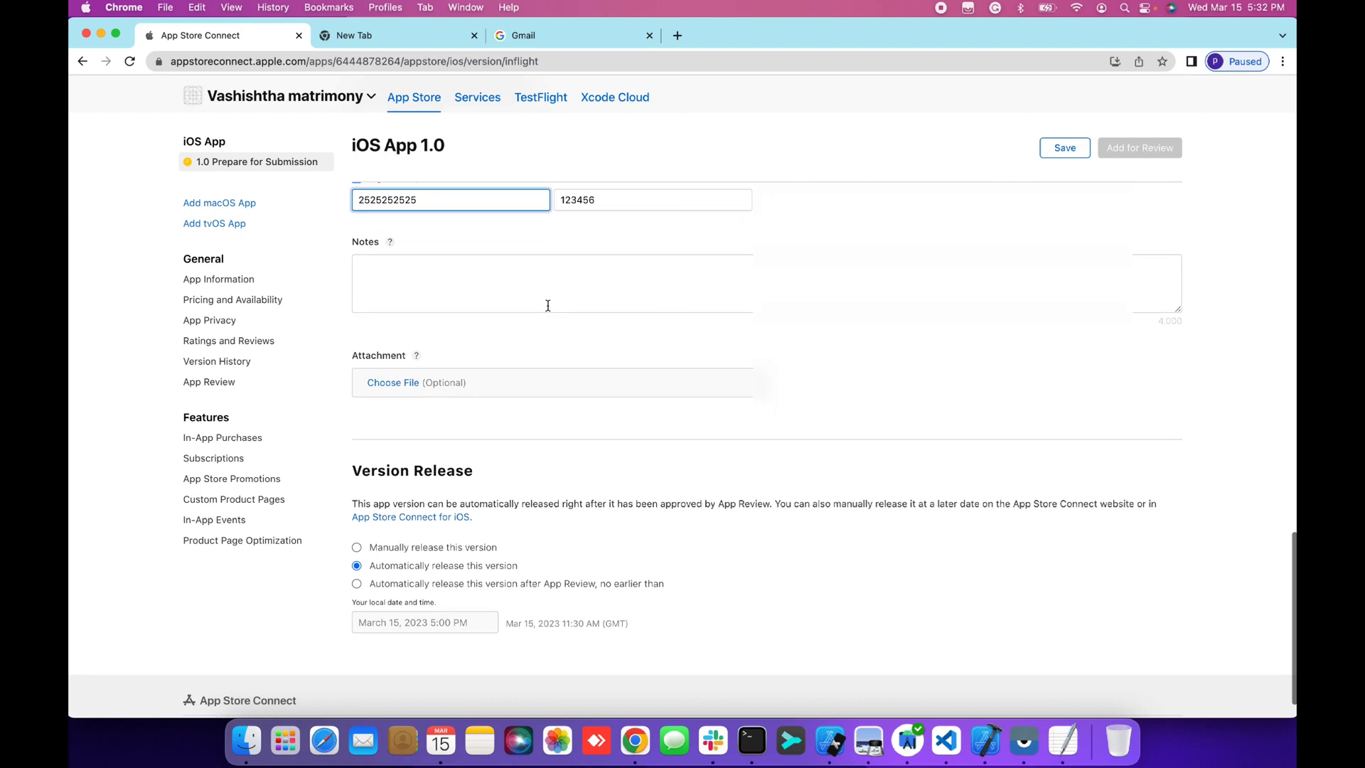
{"action": "scroll", "coordinate": [548, 310], "scroll_direction": "up", "scroll_amount": 1}
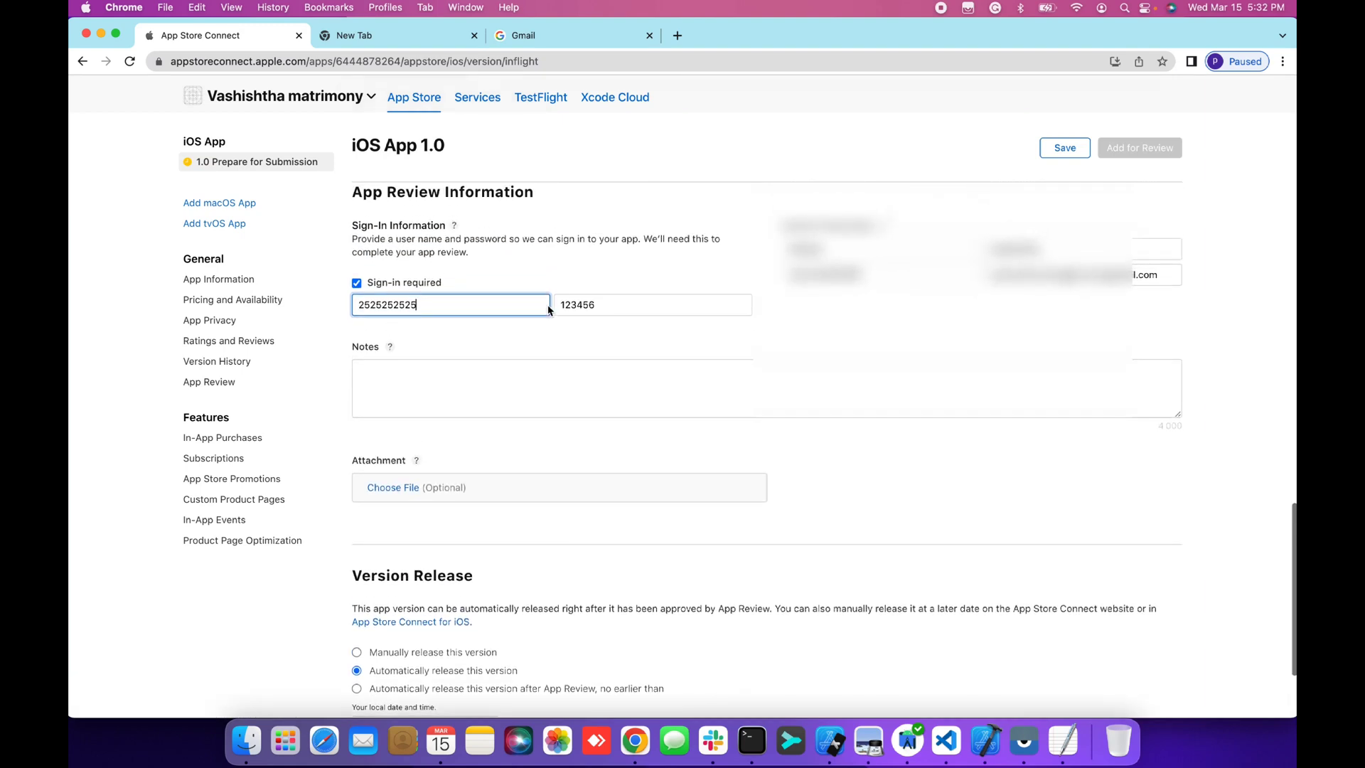
Check the user name and password entered as sign-in information for App Review
{"action": "double_click", "coordinate": [425, 306]}
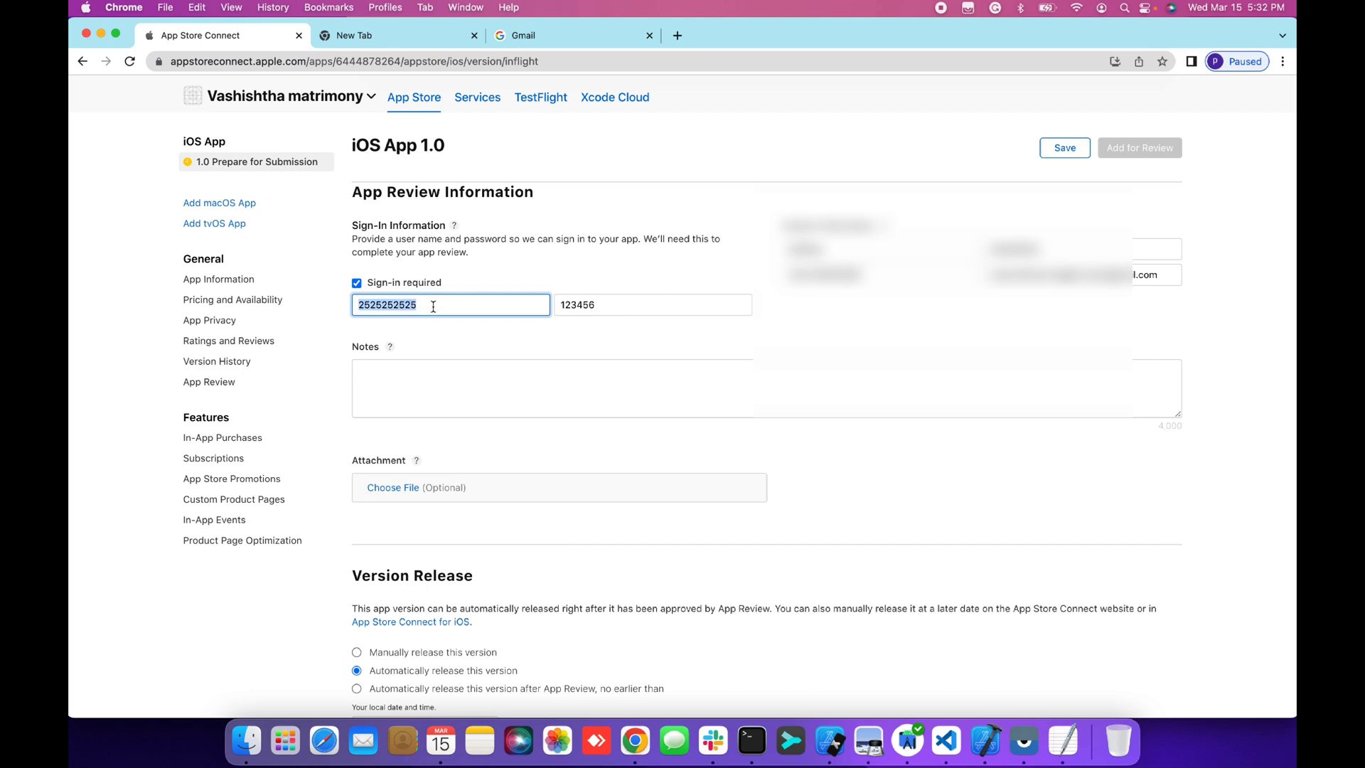
{"action": "double_click", "coordinate": [624, 302]}
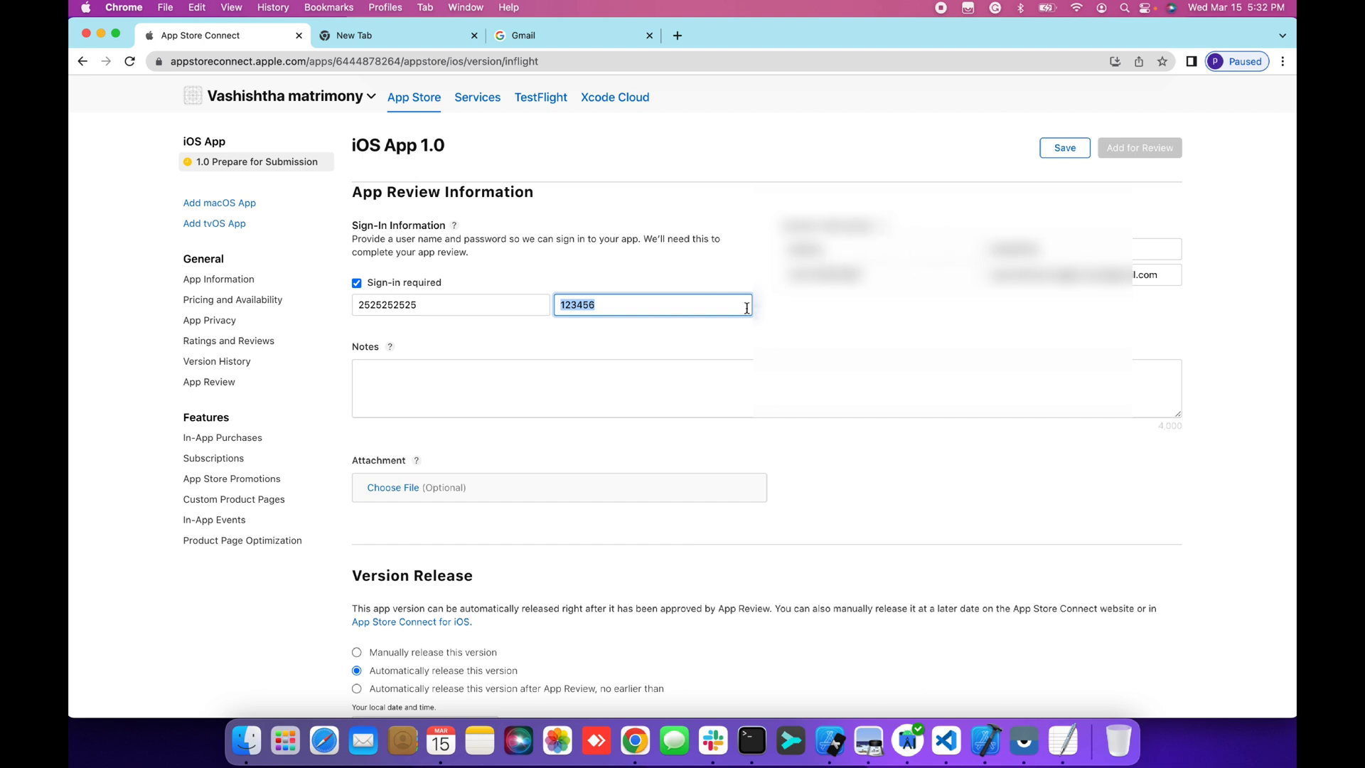
{"action": "left_click", "coordinate": [741, 330]}
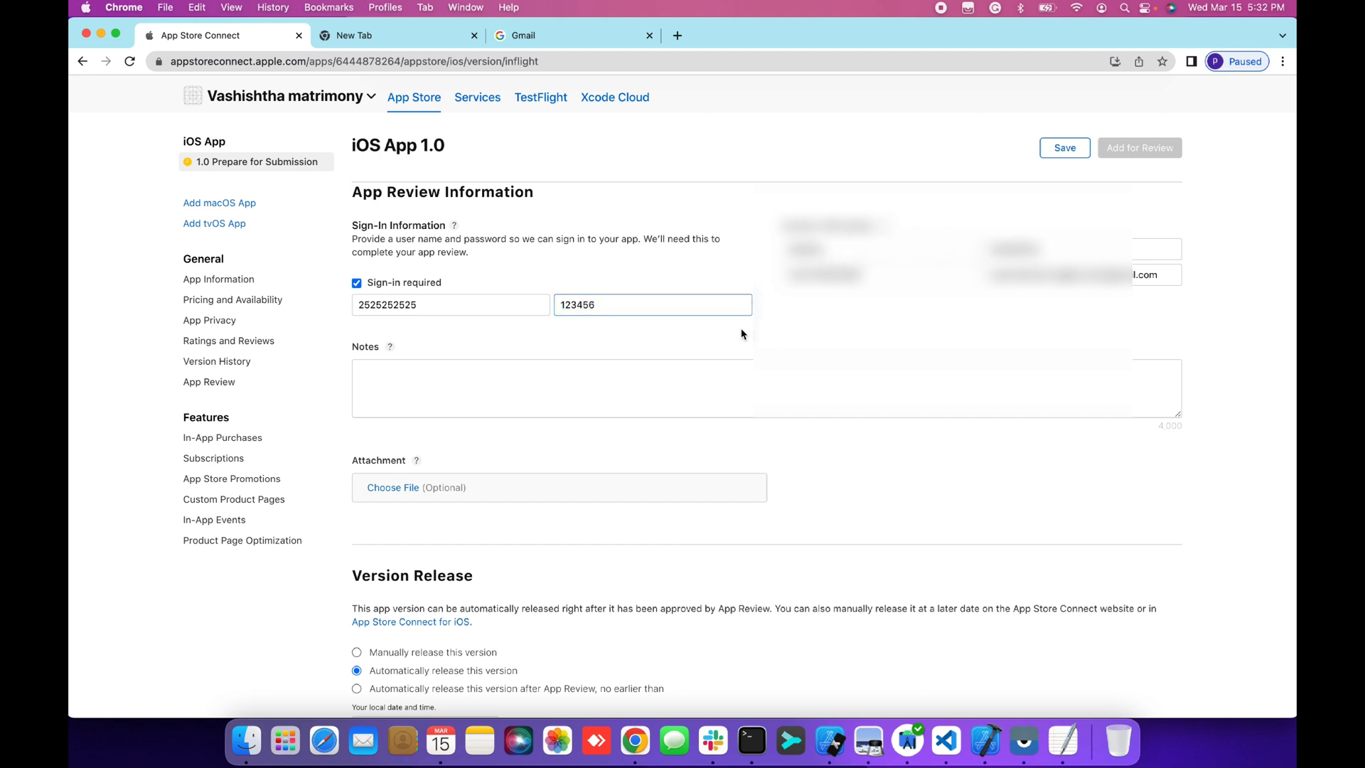
Enter the App Review note "We use notification feature to send notification about the matches."
{"action": "scroll", "coordinate": [741, 329], "scroll_direction": "down", "scroll_amount": 2}
{"action": "scroll", "coordinate": [741, 334], "scroll_direction": "down", "scroll_amount": 1}
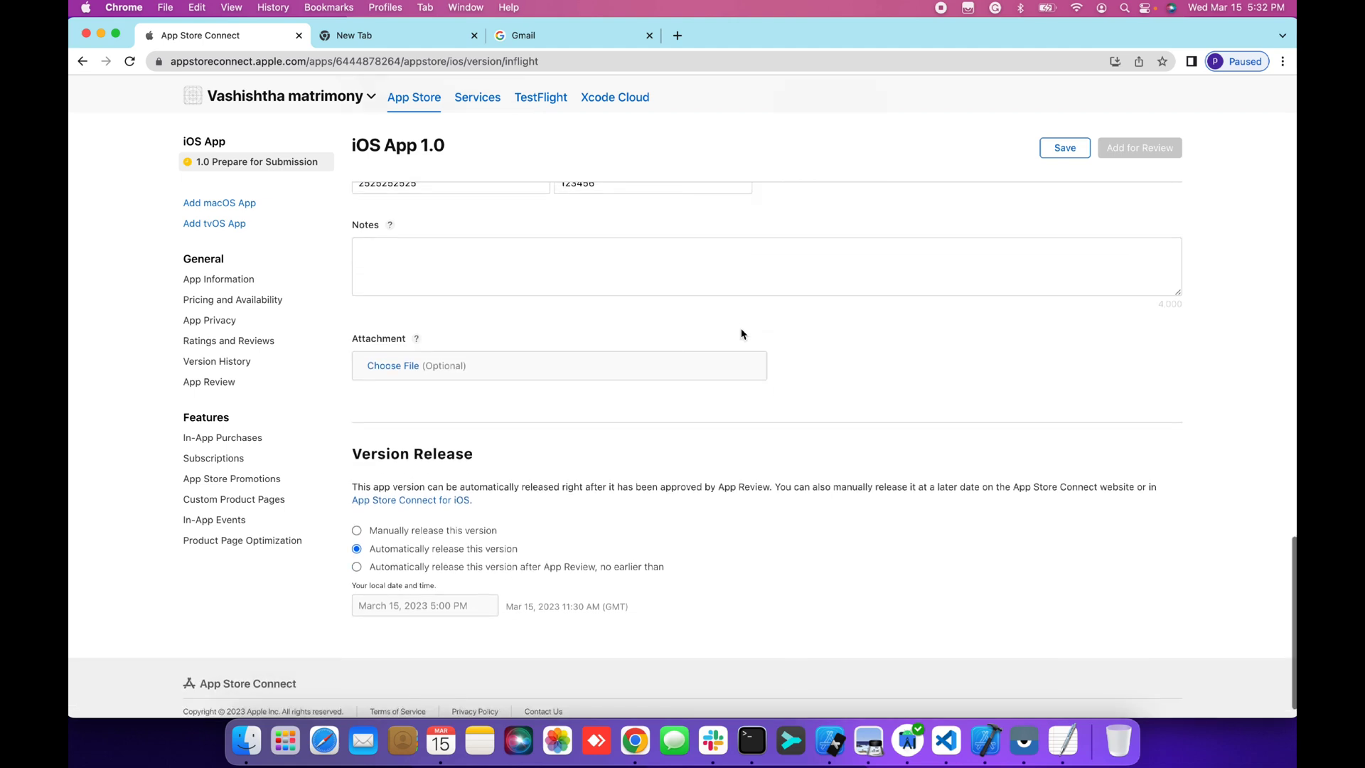
{"action": "left_click", "coordinate": [424, 242]}
{"action": "left_click", "coordinate": [388, 226]}
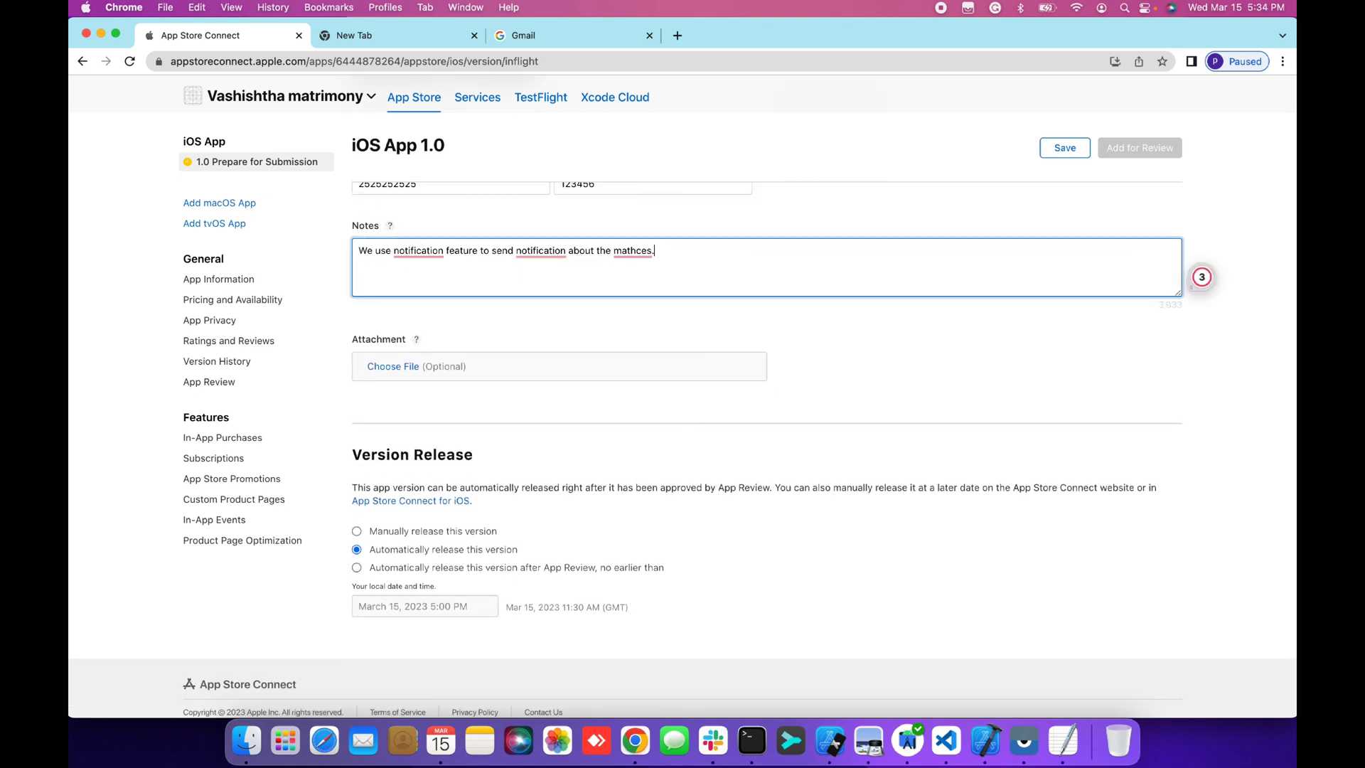
{"action": "left_click", "coordinate": [566, 326]}
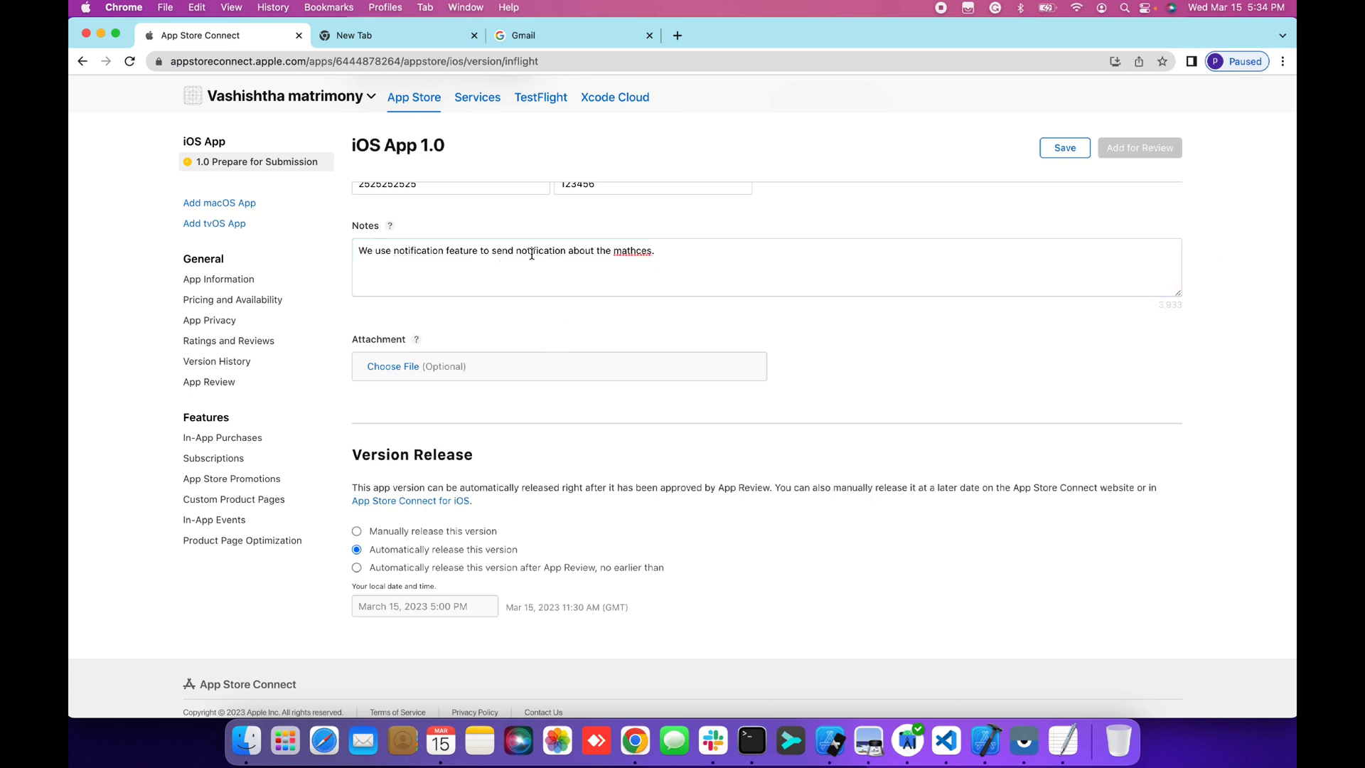
{"action": "left_click", "coordinate": [629, 253]}
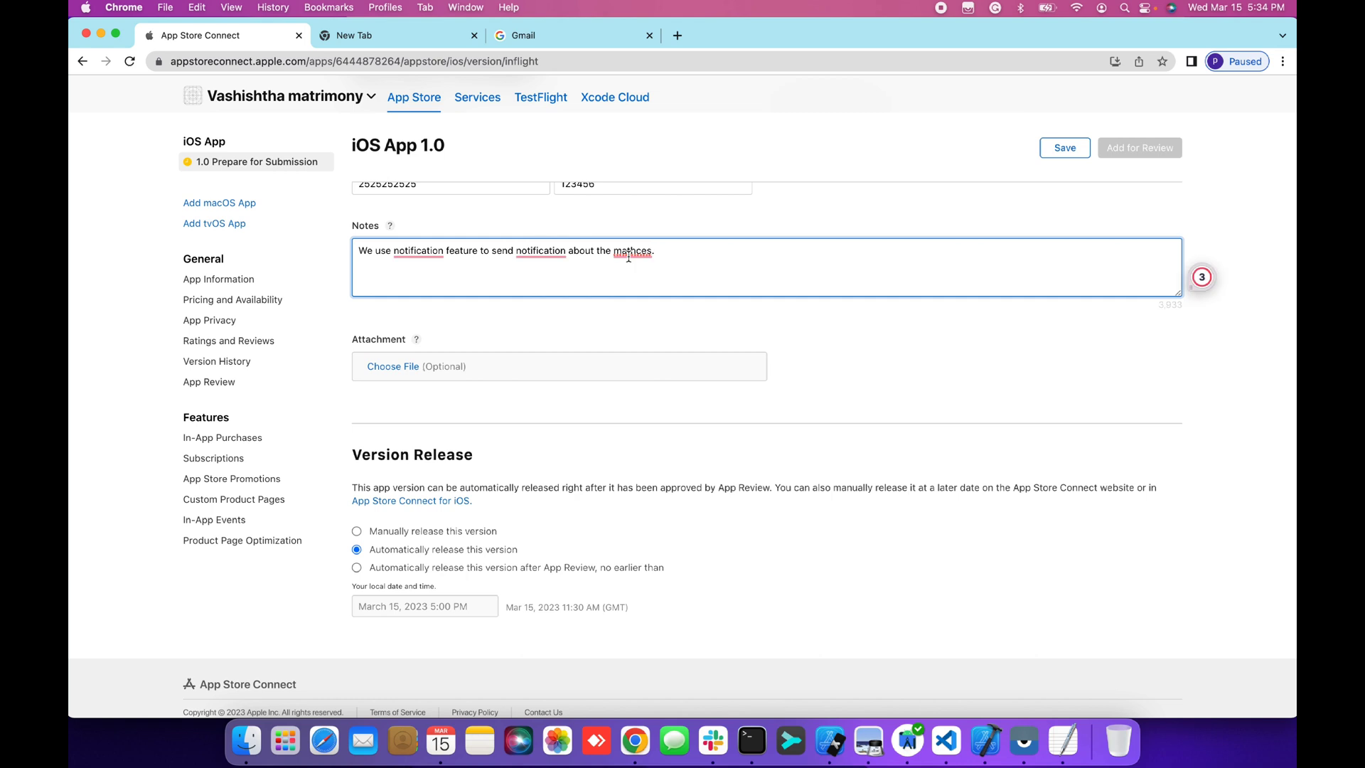
{"action": "left_click", "coordinate": [639, 272]}
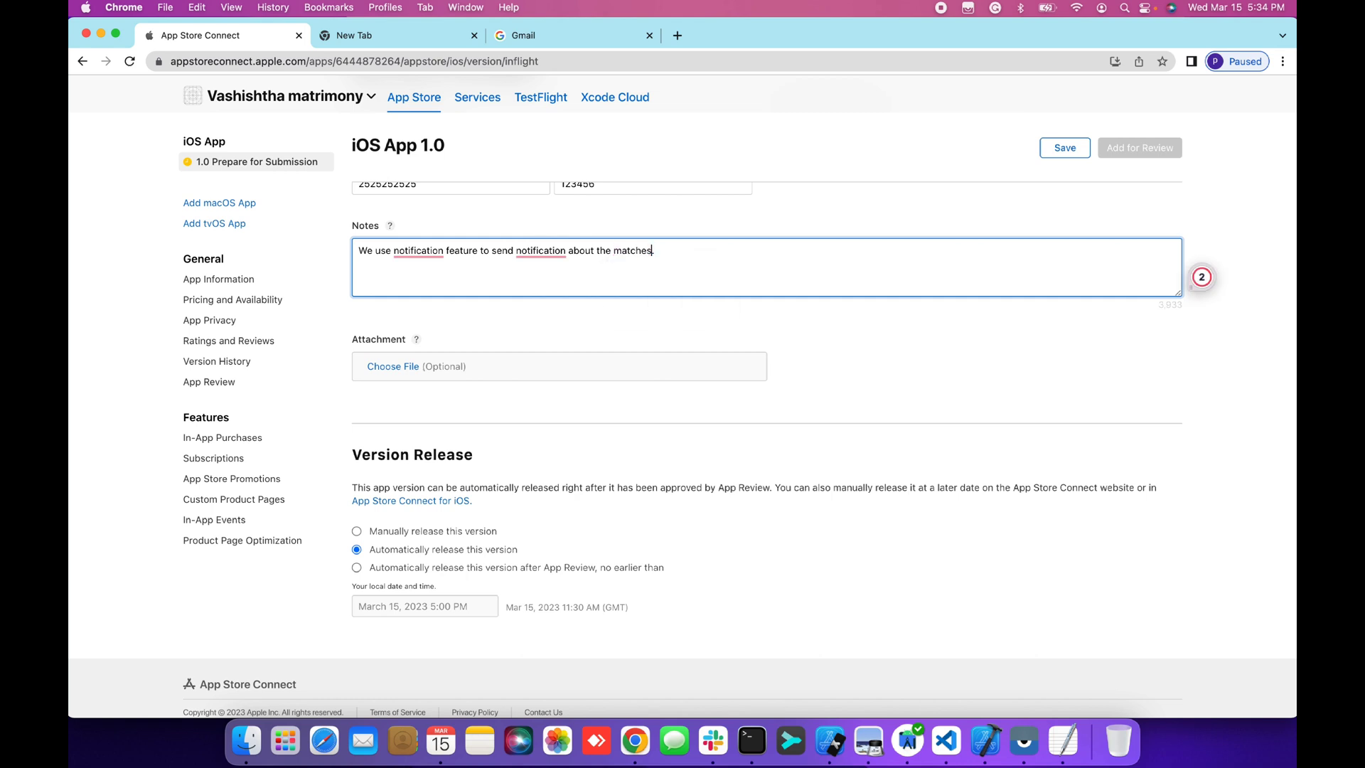
{"action": "left_click", "coordinate": [585, 343]}
Check the Version Release options and save the iOS App 1.0 version page
{"action": "scroll", "coordinate": [589, 341], "scroll_direction": "down", "scroll_amount": 1}
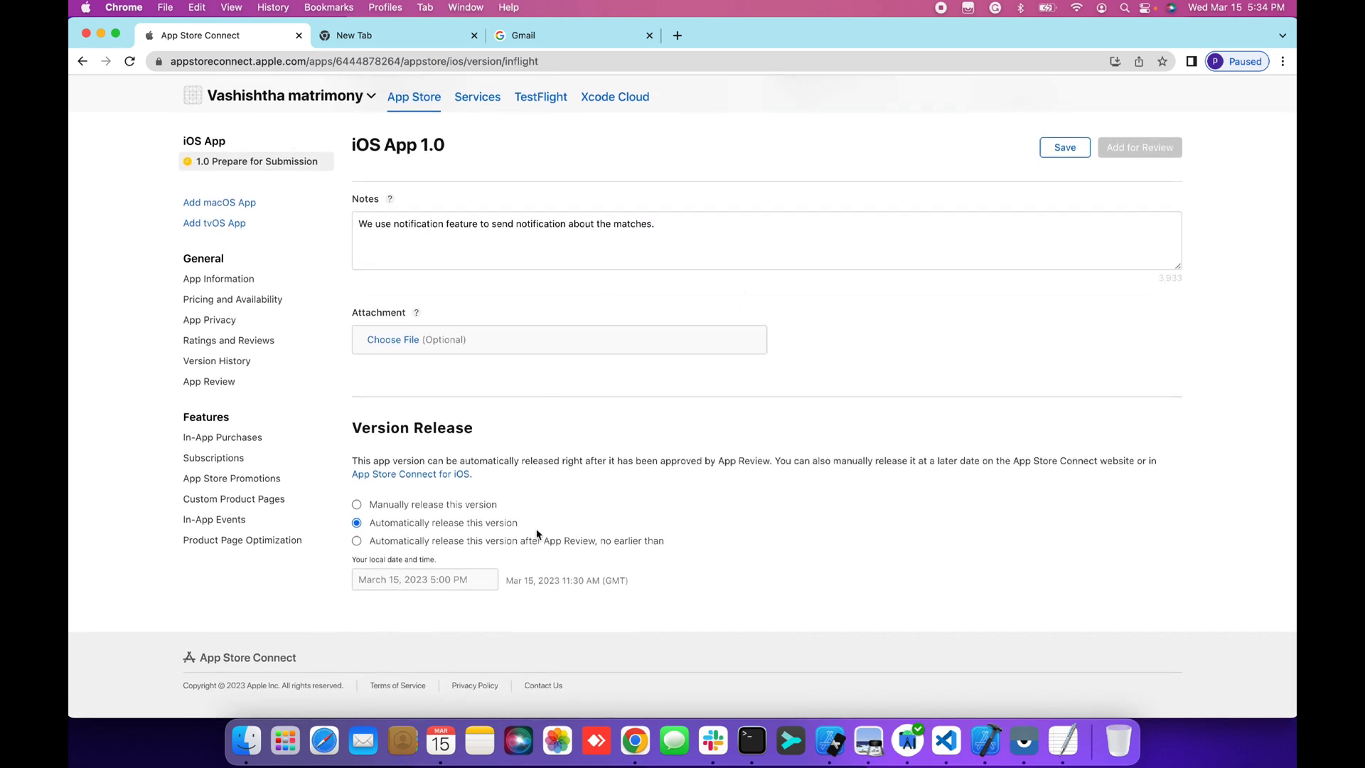
{"action": "scroll", "coordinate": [553, 406], "scroll_direction": "up", "scroll_amount": 15}
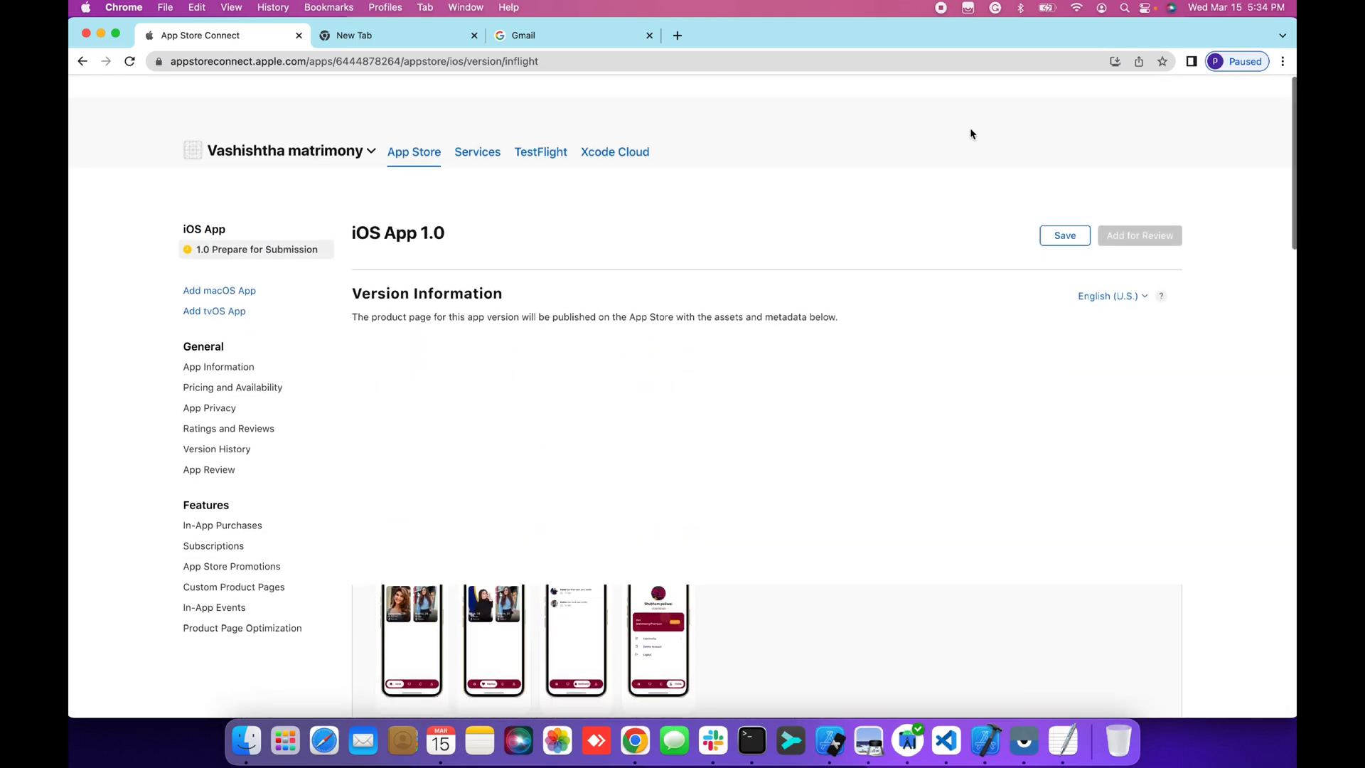
{"action": "left_click", "coordinate": [1061, 217]}
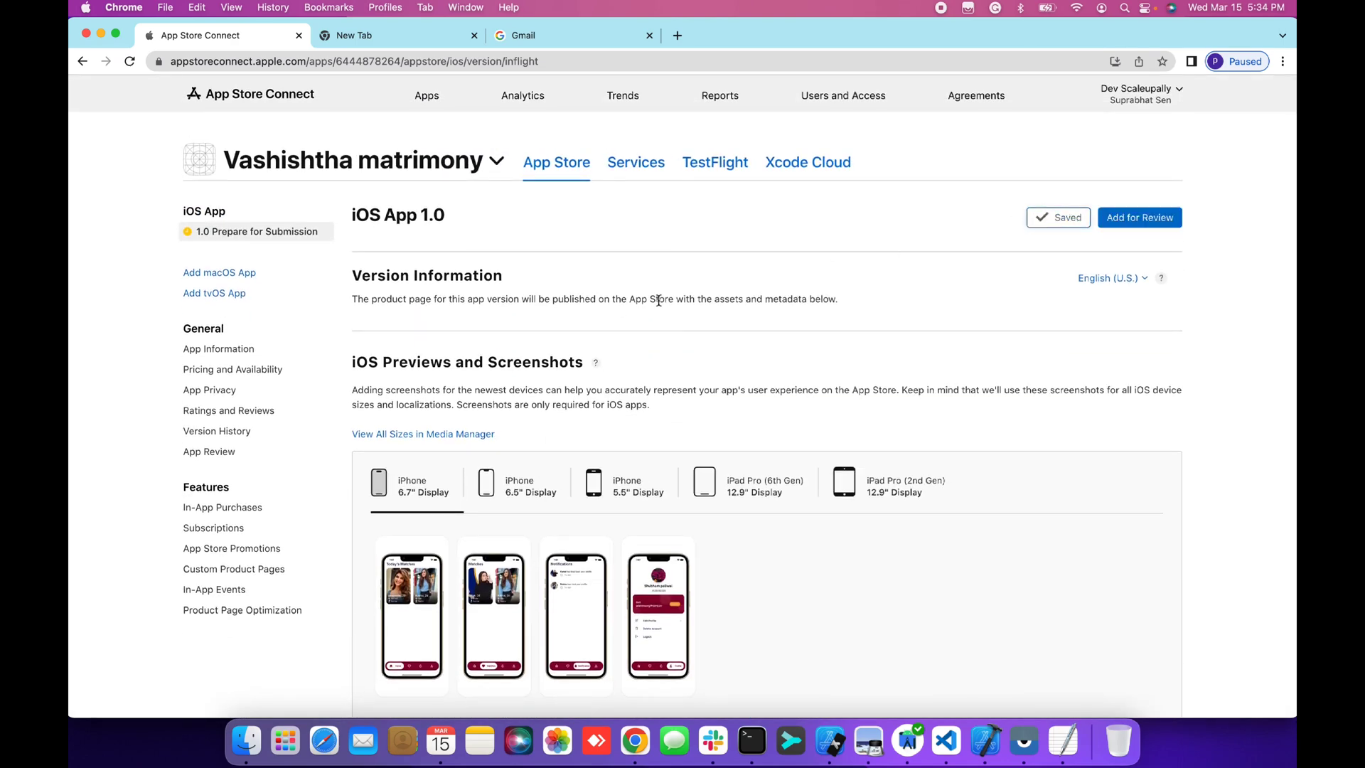
On the App Information page, copy the app name into the Subtitle and extend it to "Vashishtha matrimony services"
{"action": "left_click", "coordinate": [222, 350]}
{"action": "left_click", "coordinate": [541, 347]}
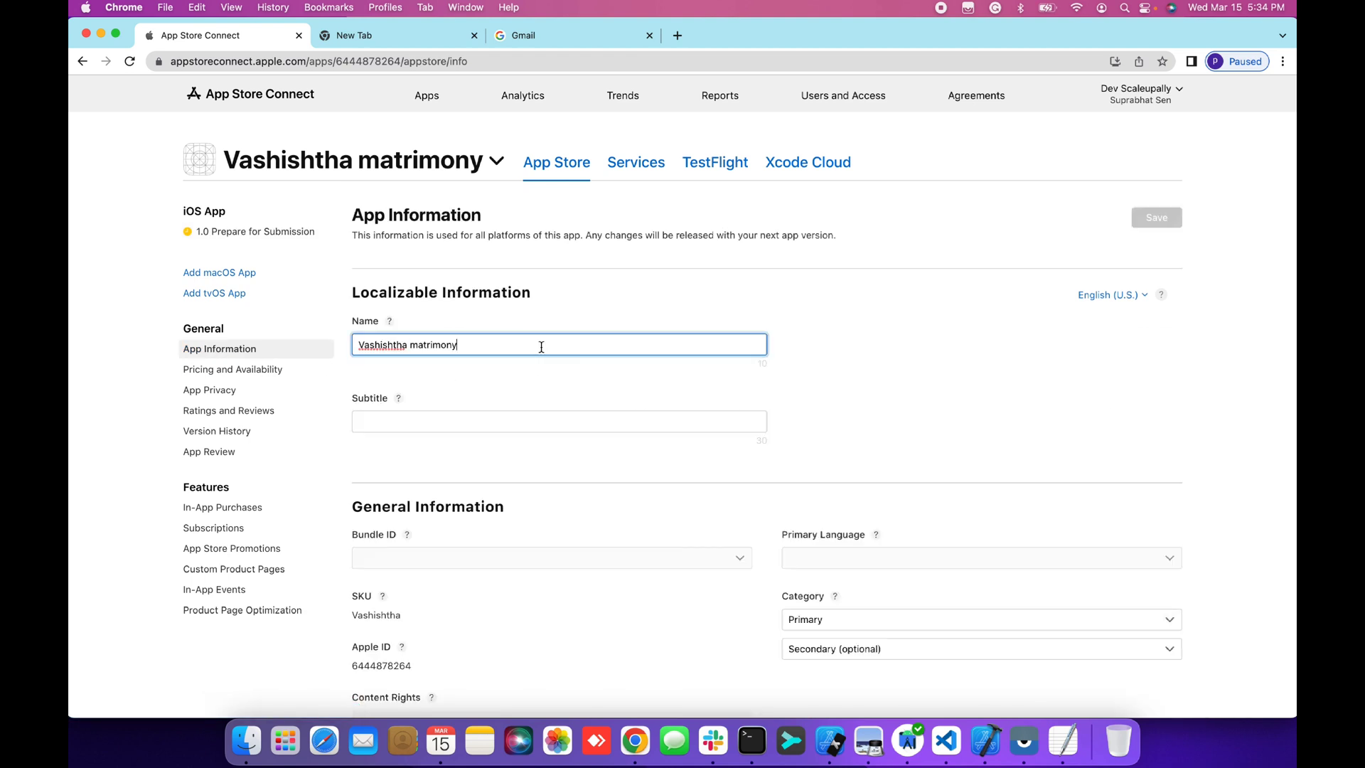
{"action": "key", "text": "super+a"}
{"action": "left_click", "coordinate": [476, 342]}
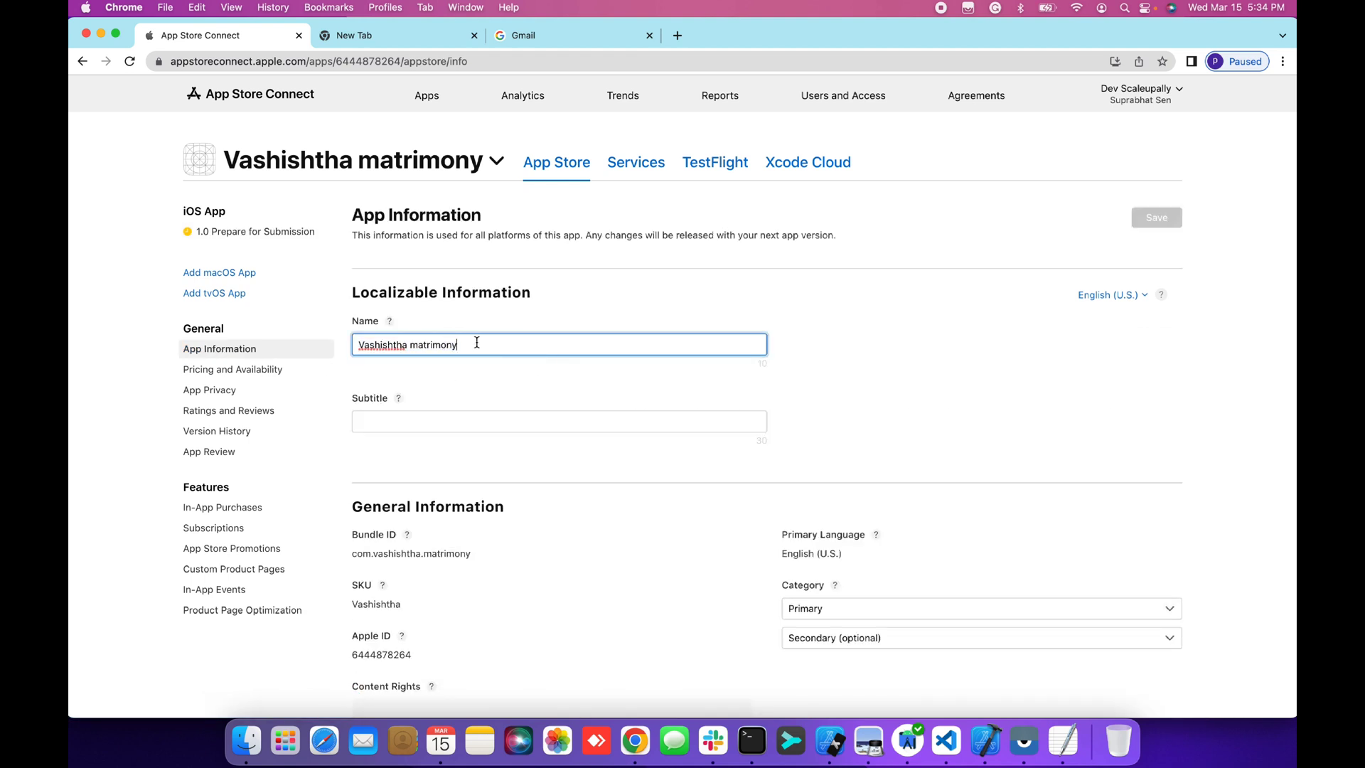
{"action": "key", "text": "super+a"}
{"action": "key", "text": "super+c"}
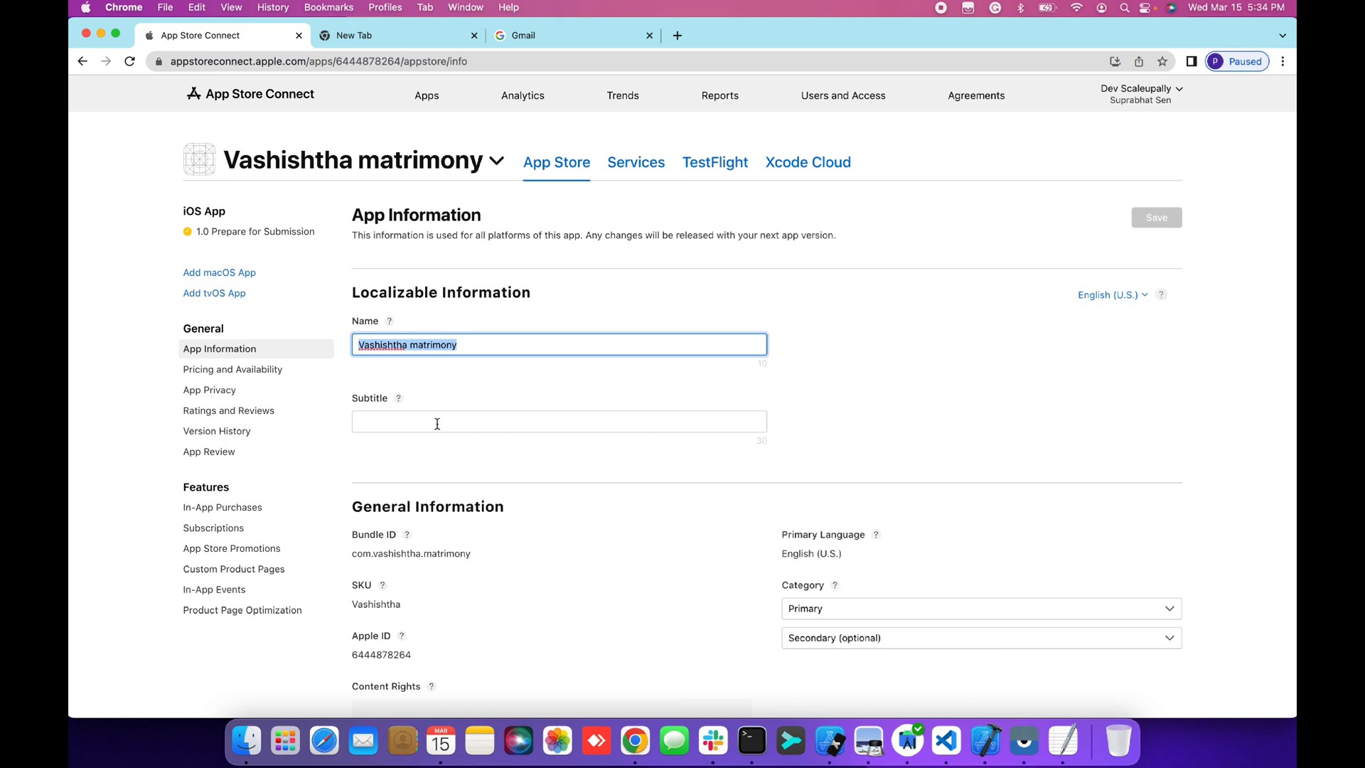
{"action": "left_click", "coordinate": [437, 424]}
{"action": "key", "text": "super+v"}
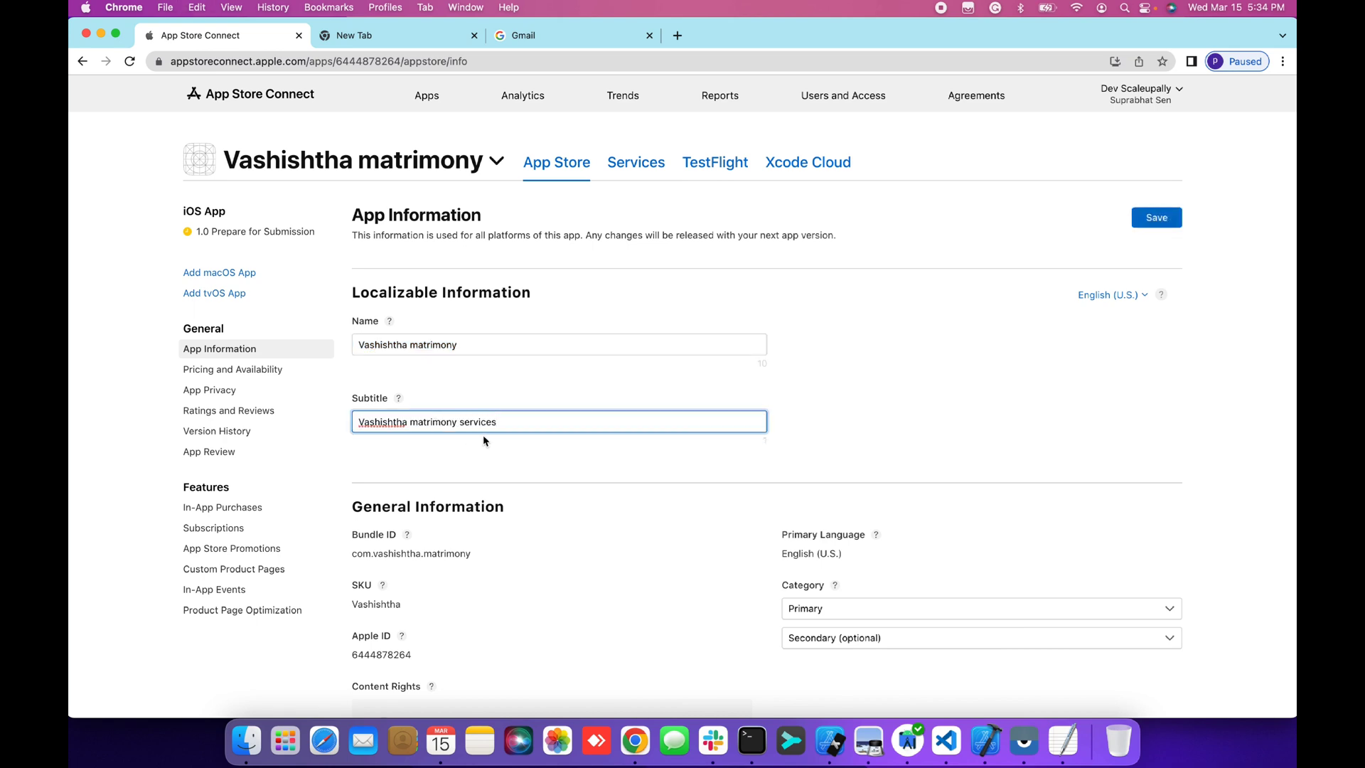
{"action": "left_click", "coordinate": [527, 449]}
Set the app's primary category to Social Networking in General Information
{"action": "scroll", "coordinate": [527, 449], "scroll_direction": "down", "scroll_amount": 3}
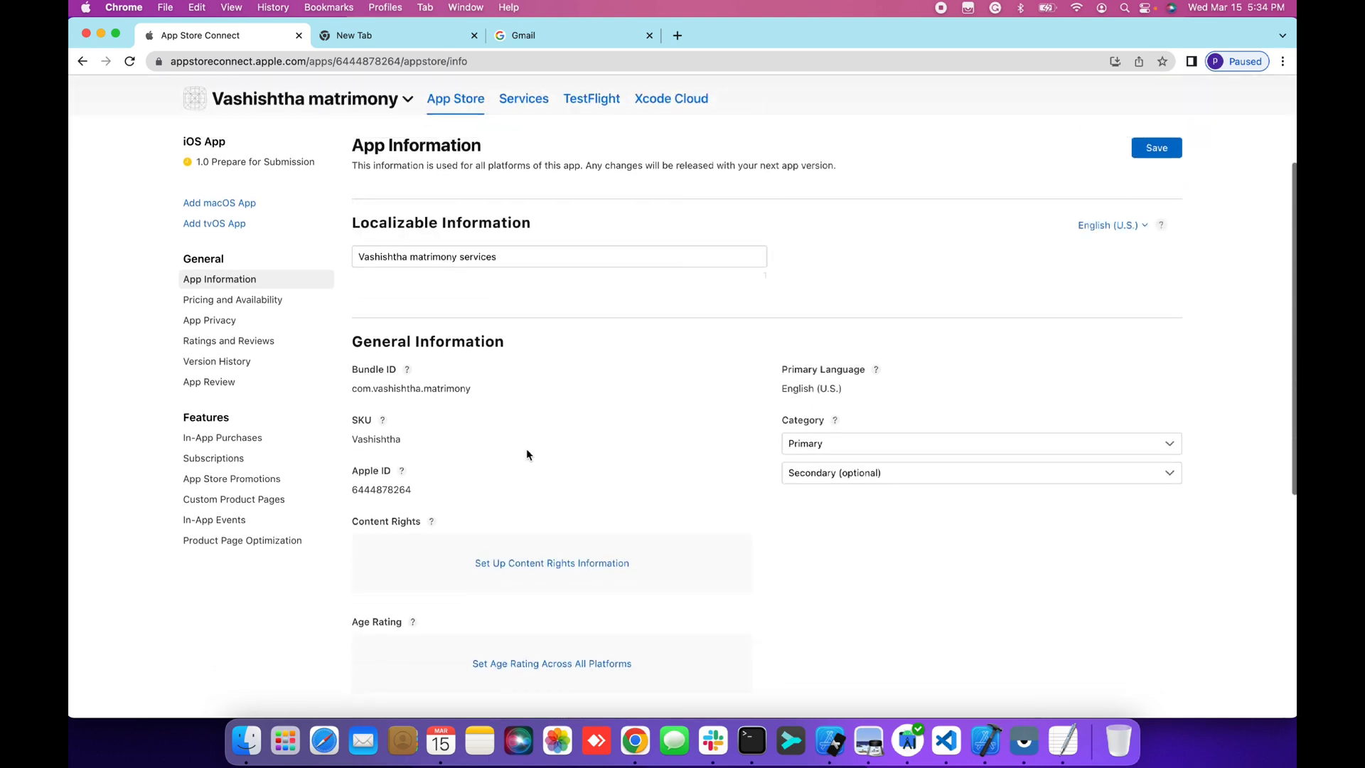
{"action": "mouse_move", "coordinate": [384, 423]}
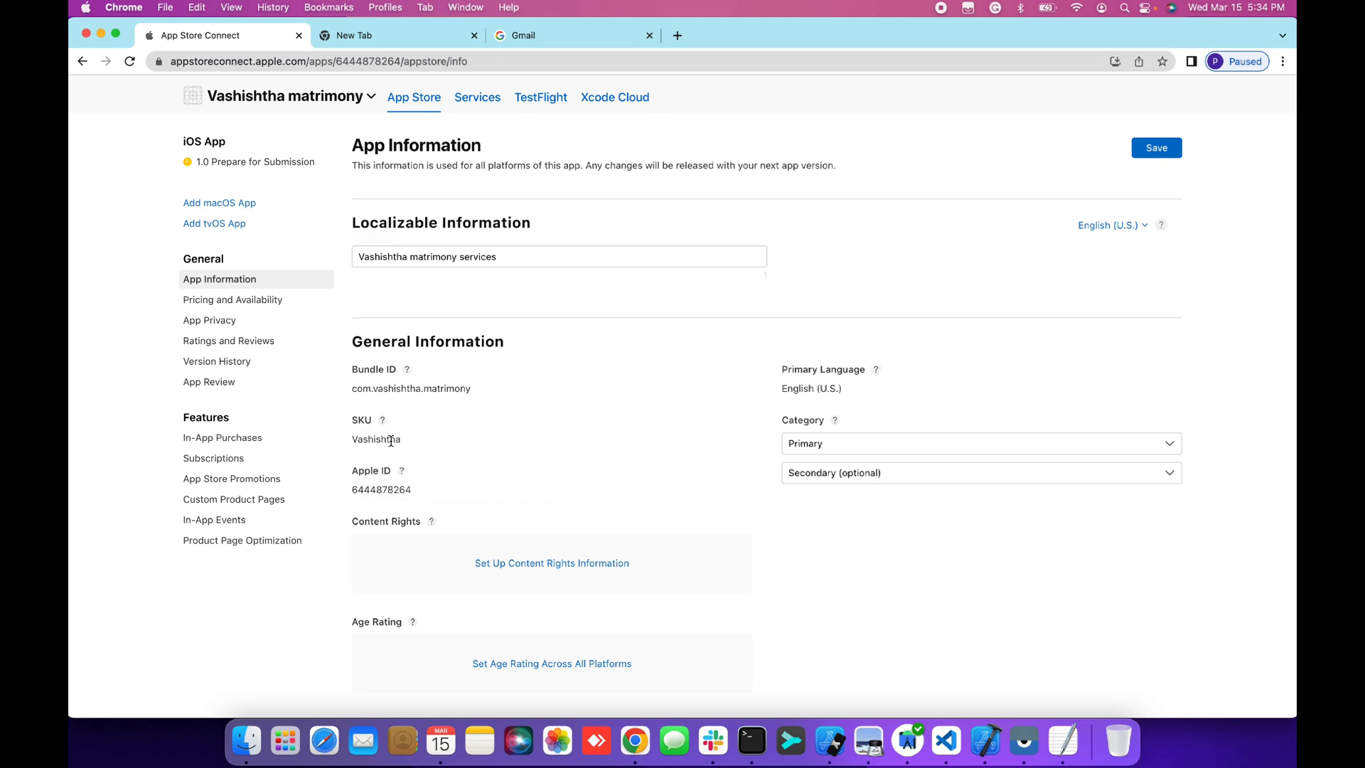
{"action": "double_click", "coordinate": [391, 439]}
{"action": "left_click", "coordinate": [811, 443]}
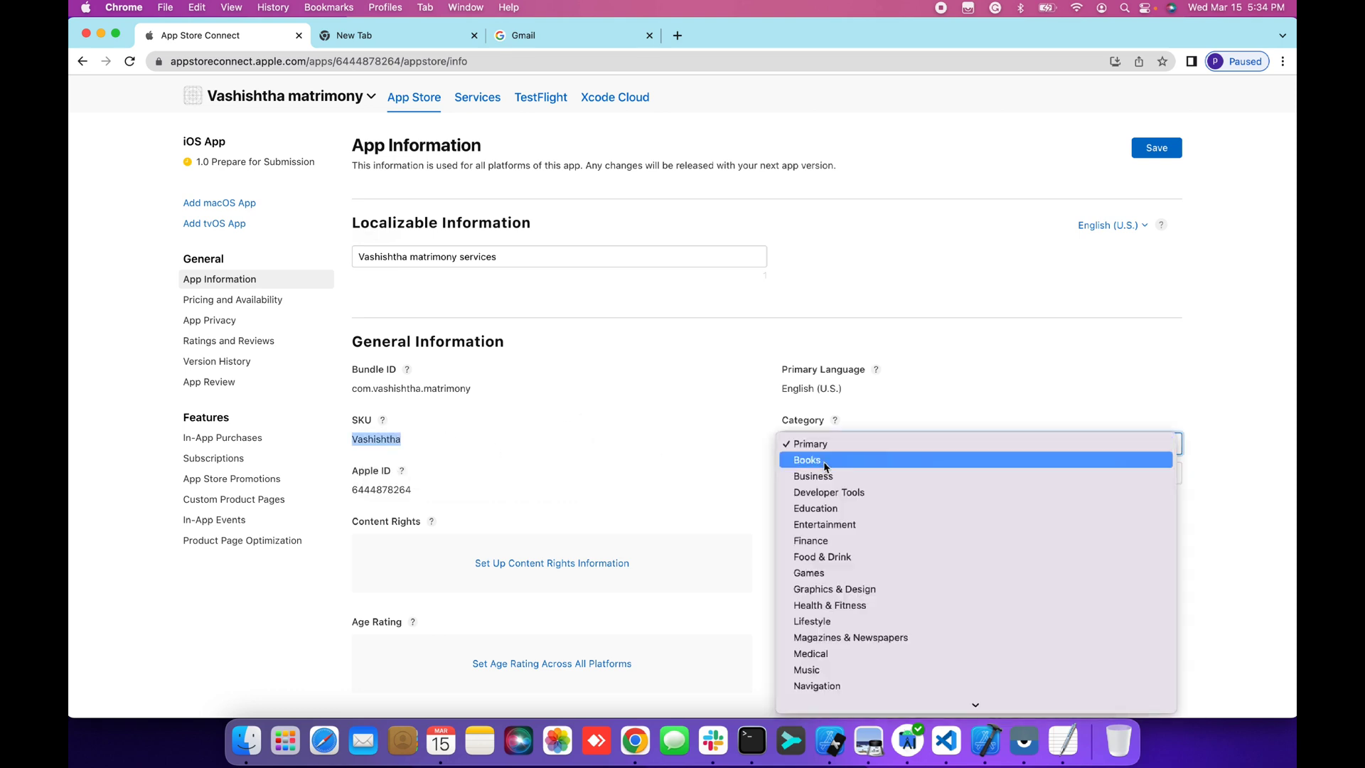
{"action": "scroll", "coordinate": [832, 476], "scroll_direction": "down", "scroll_amount": 4}
{"action": "left_click", "coordinate": [904, 347]}
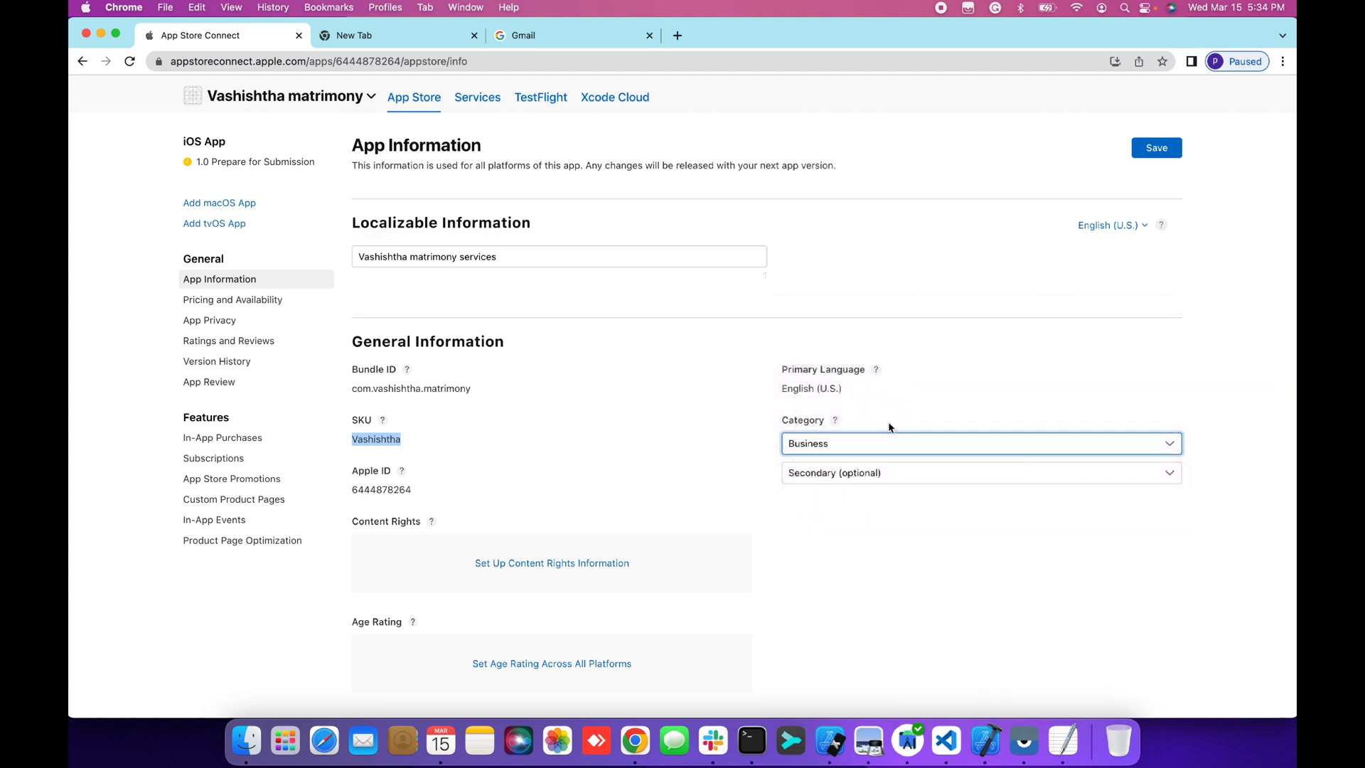
{"action": "left_click", "coordinate": [869, 444]}
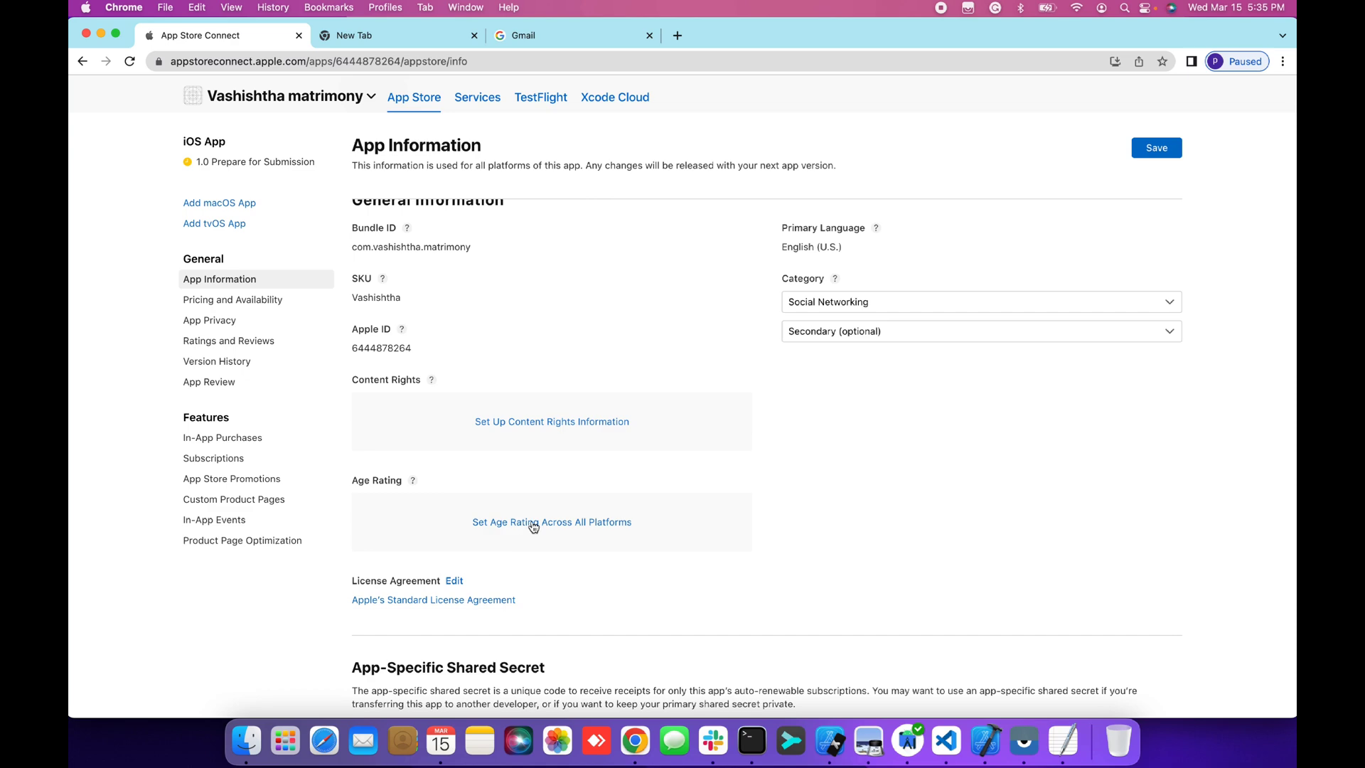
Set up the age rating with None for every content description, from Cartoon or Fantasy Violence to Contests, and continue
{"action": "left_click", "coordinate": [533, 523]}
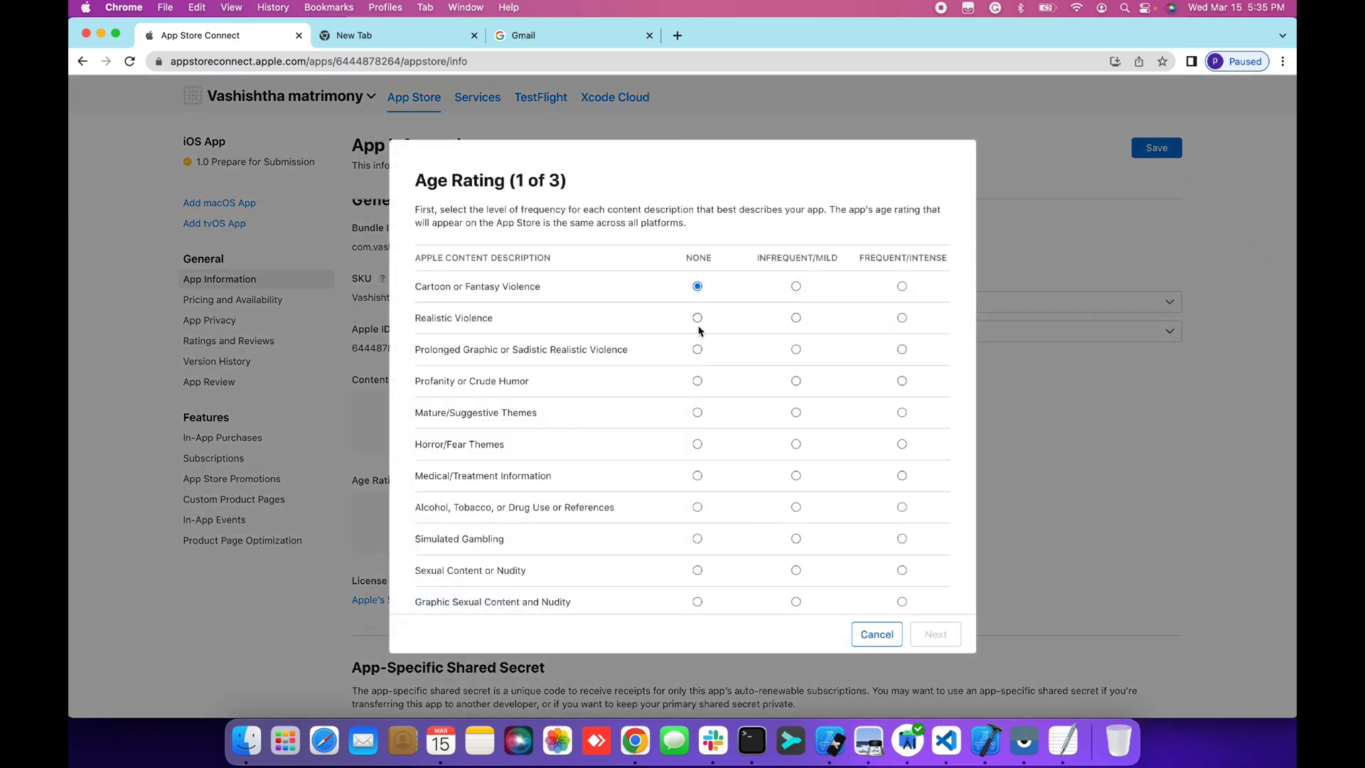
{"action": "left_click", "coordinate": [698, 349]}
{"action": "left_click", "coordinate": [698, 382]}
{"action": "left_click", "coordinate": [697, 413]}
{"action": "left_click", "coordinate": [698, 475]}
{"action": "left_click", "coordinate": [698, 508]}
{"action": "left_click", "coordinate": [698, 539]}
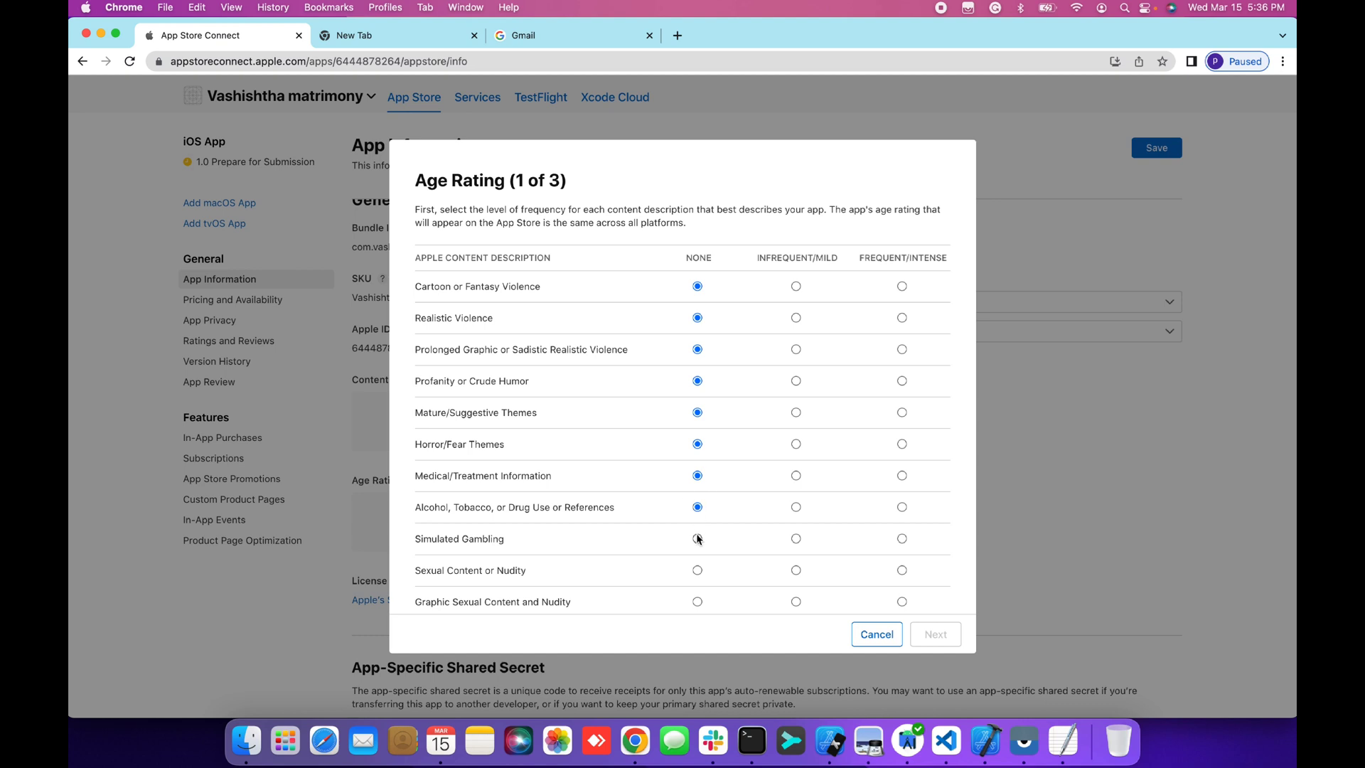
{"action": "left_click", "coordinate": [698, 570]}
{"action": "scroll", "coordinate": [844, 577], "scroll_direction": "down", "scroll_amount": 2}
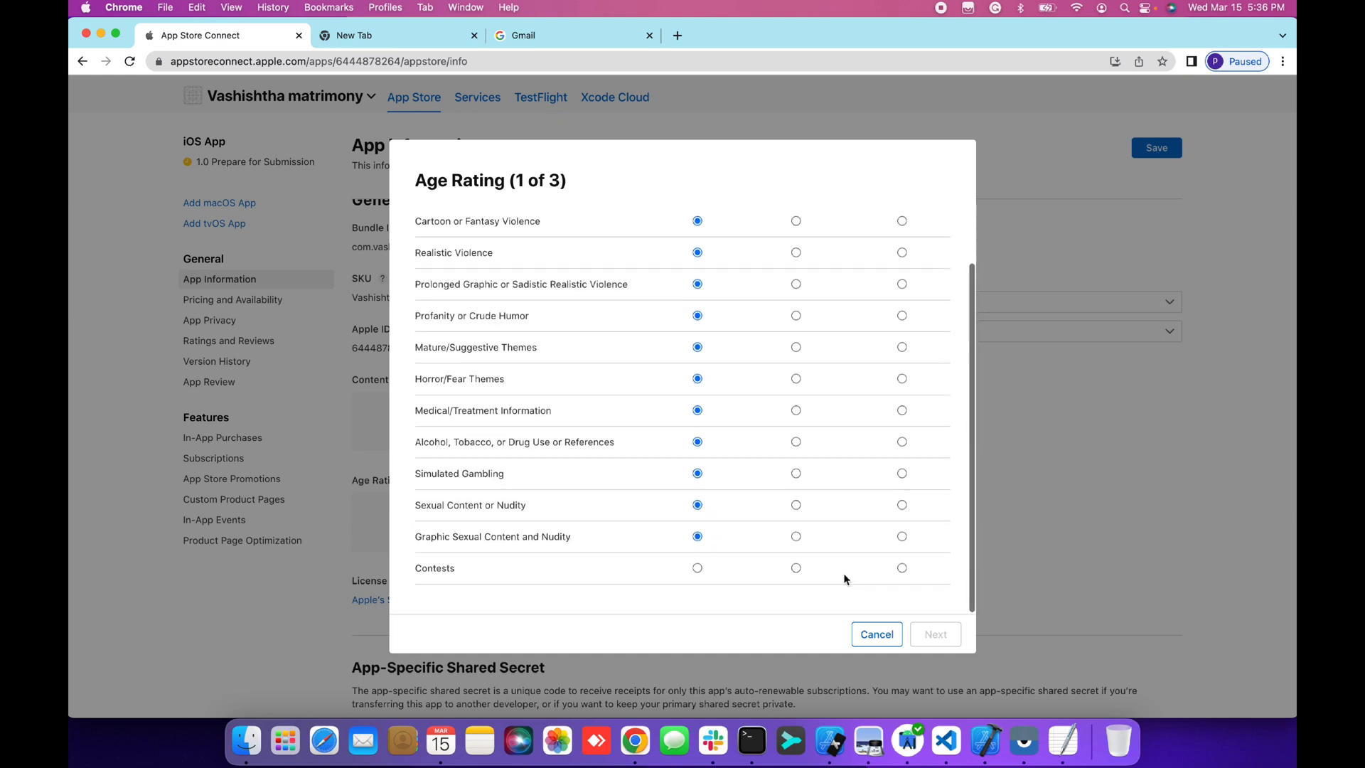
{"action": "left_click", "coordinate": [697, 568]}
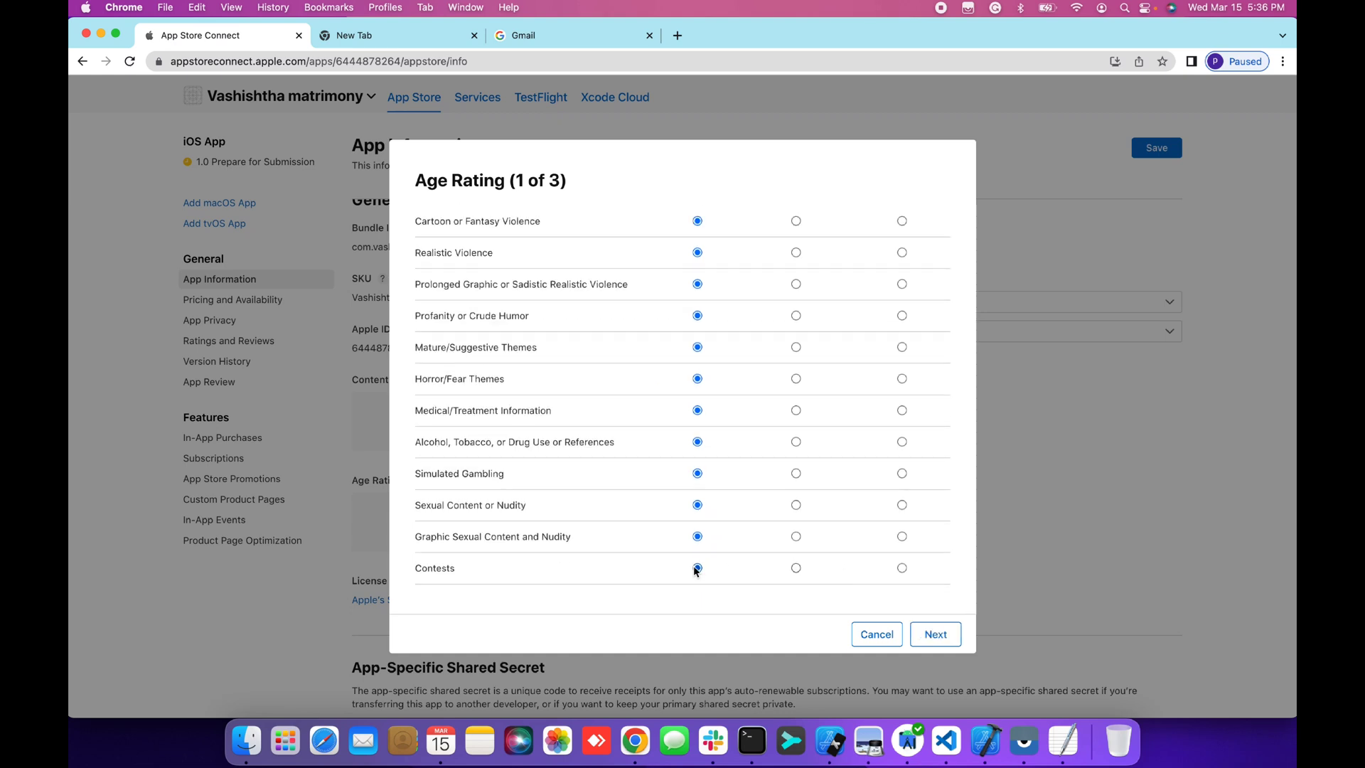
{"action": "left_click", "coordinate": [937, 635]}
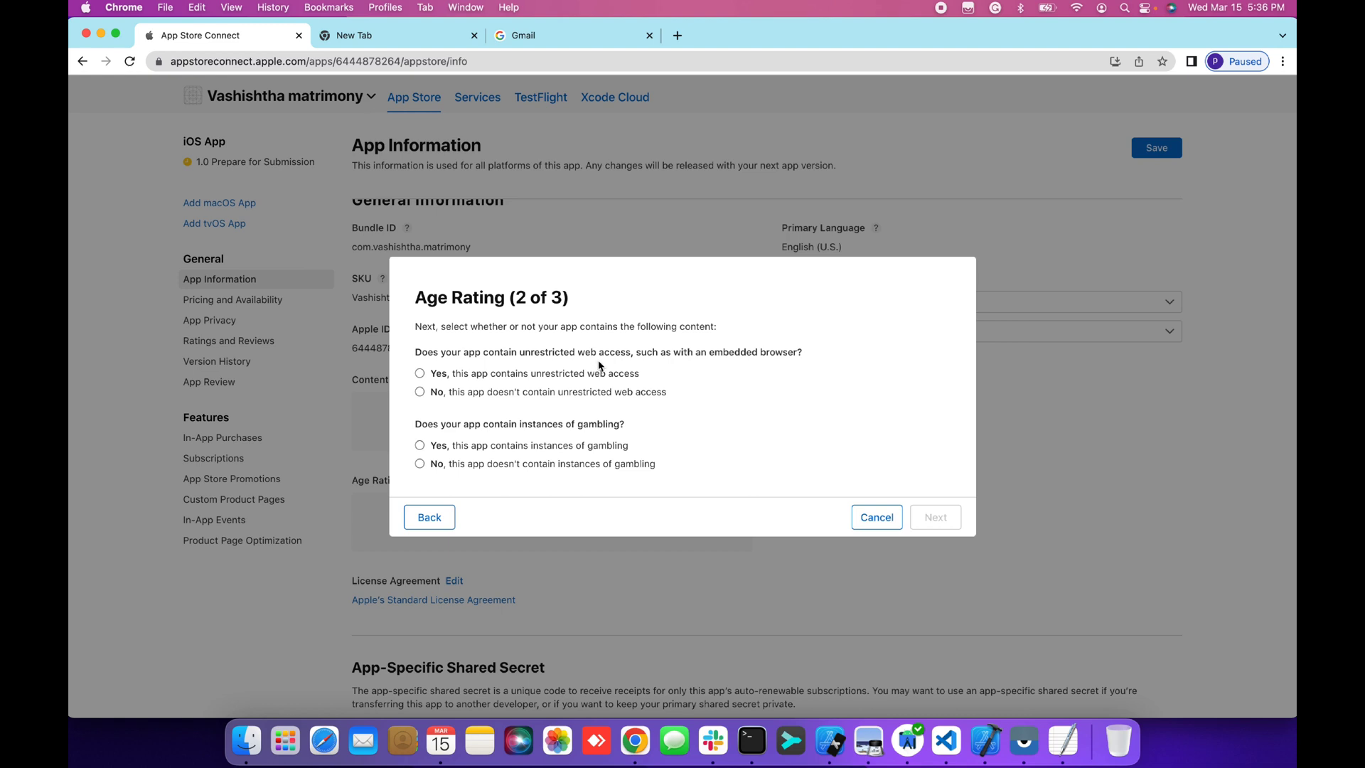
Answer the unrestricted web access and gambling questions, and finish the age rating with Restrict to 17+ enabled
{"action": "left_click", "coordinate": [474, 374]}
{"action": "left_click", "coordinate": [930, 519]}
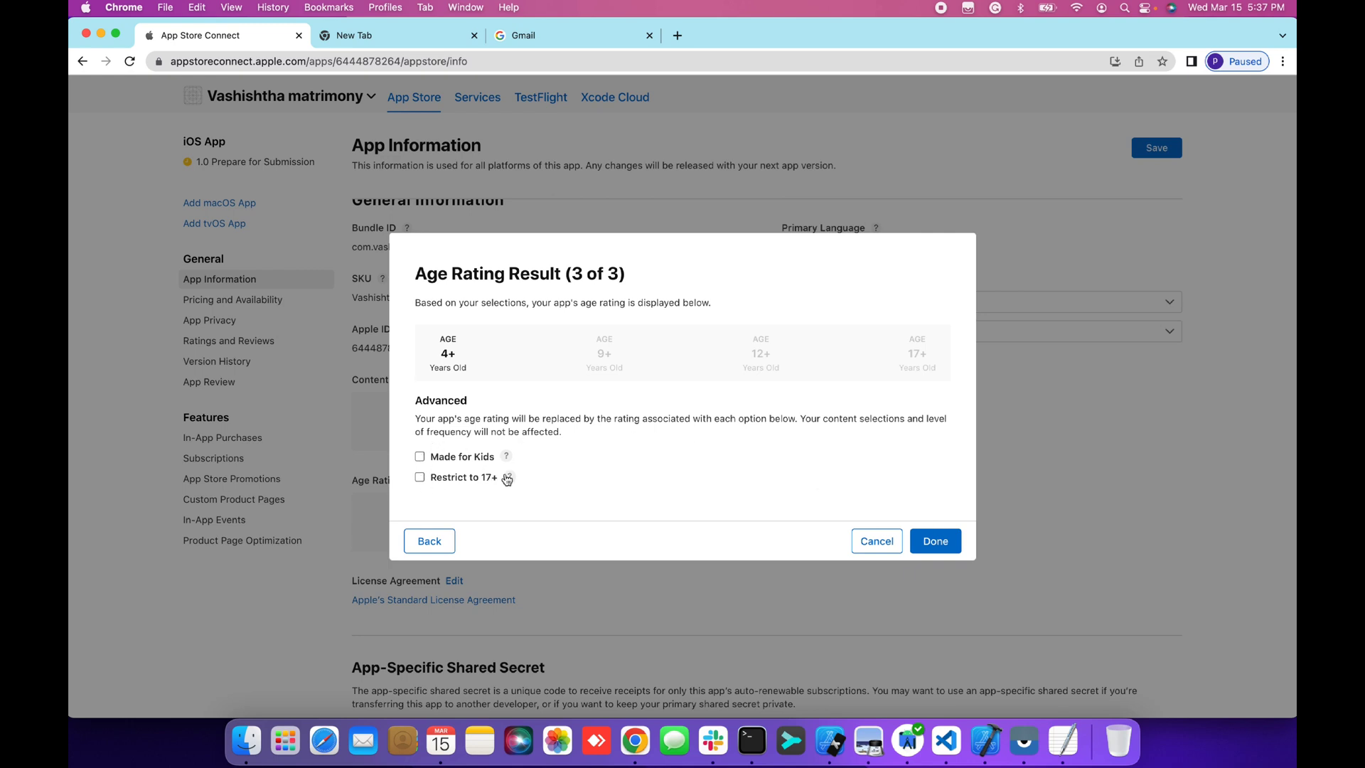
{"action": "left_click", "coordinate": [420, 477]}
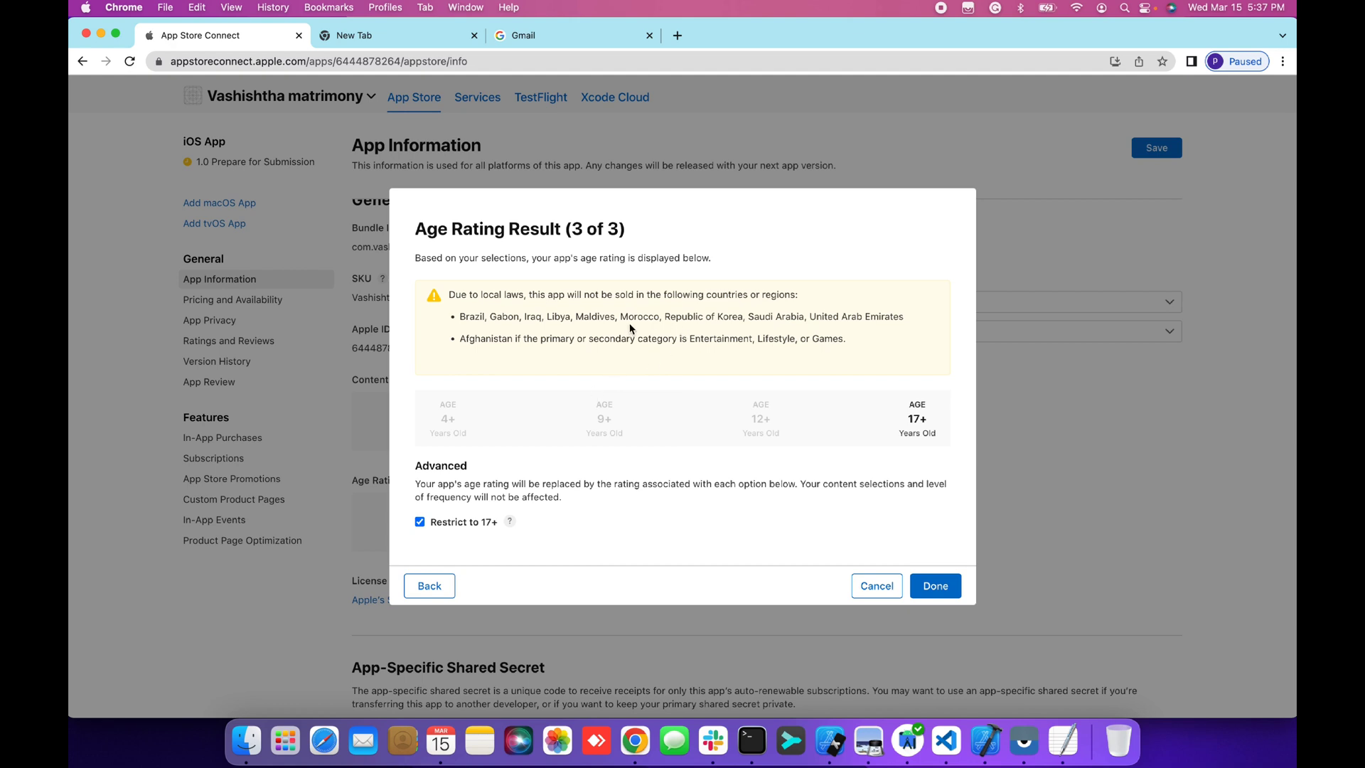
{"action": "left_click", "coordinate": [932, 587]}
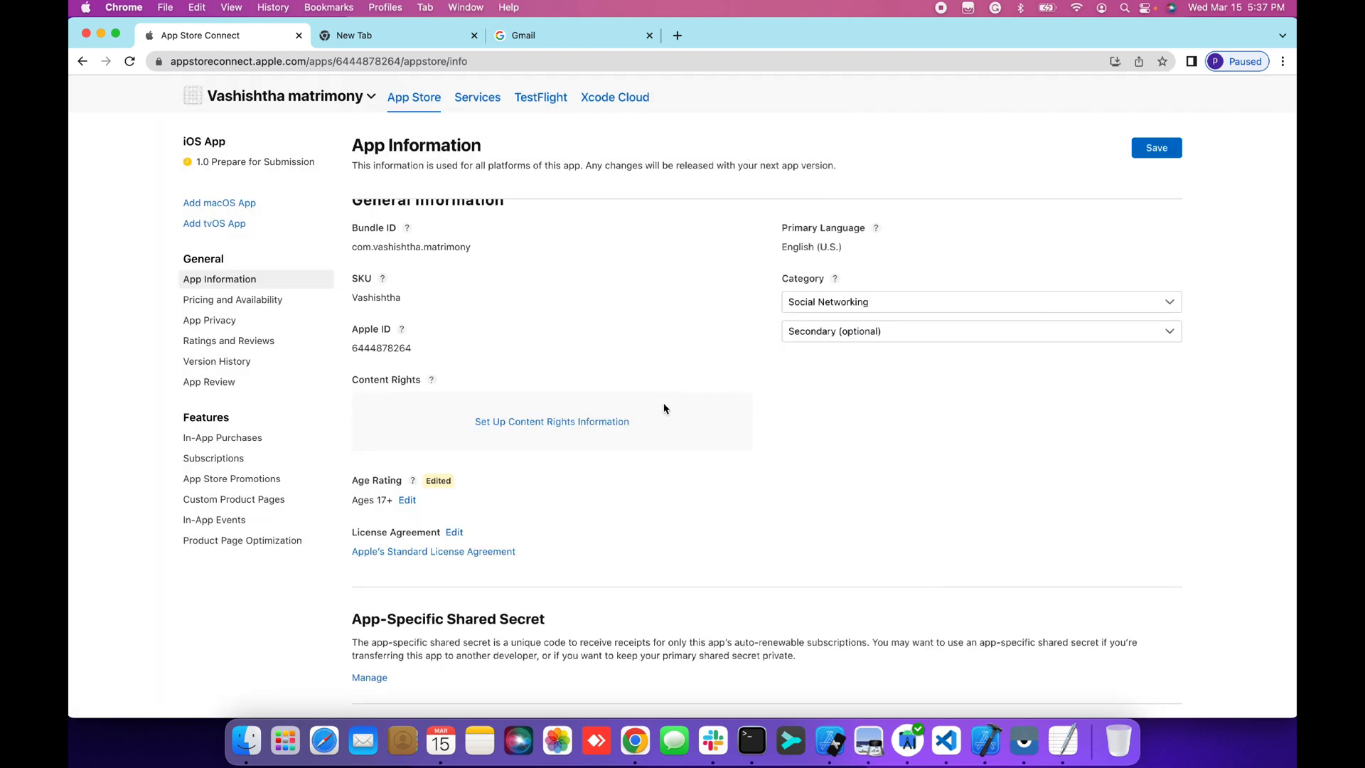
Declare in Content Rights that the app does not contain, show, or access third-party content
{"action": "left_click", "coordinate": [549, 428]}
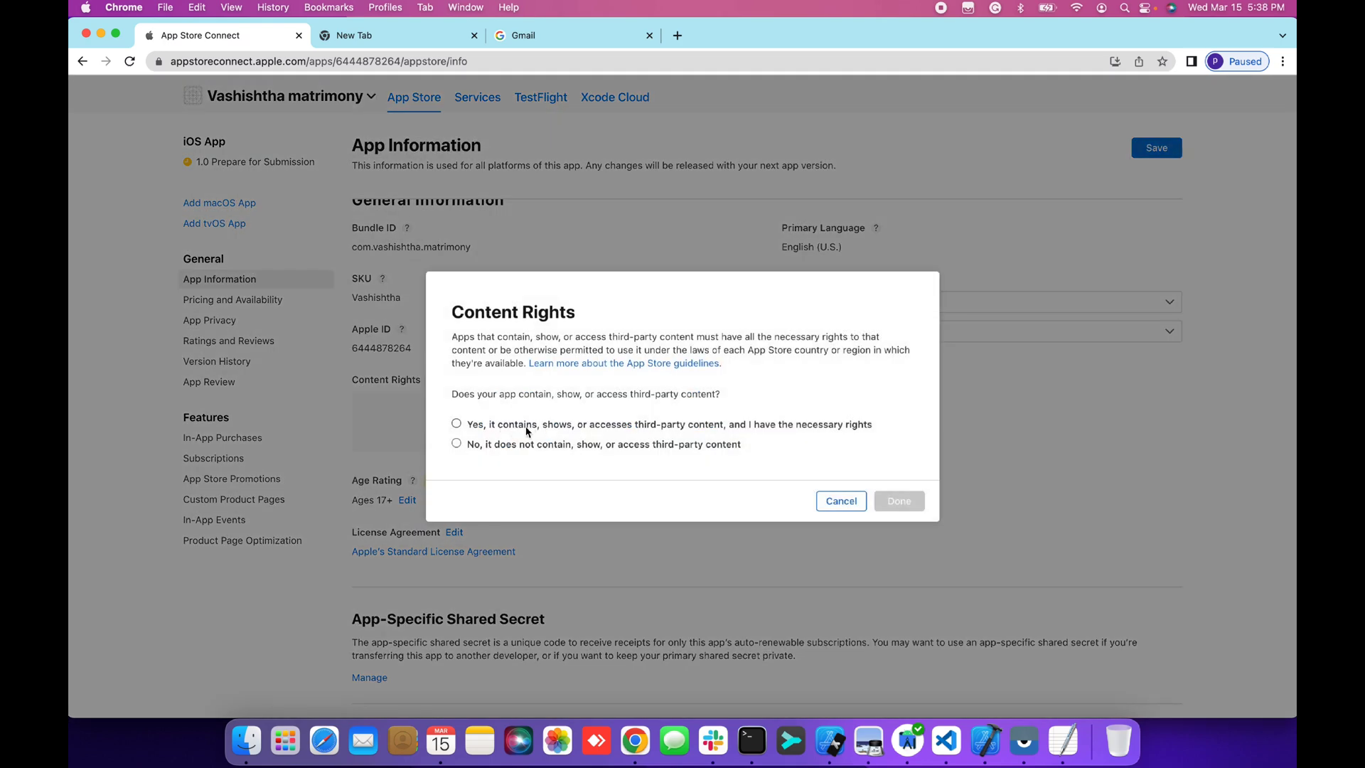
{"action": "left_click", "coordinate": [521, 444]}
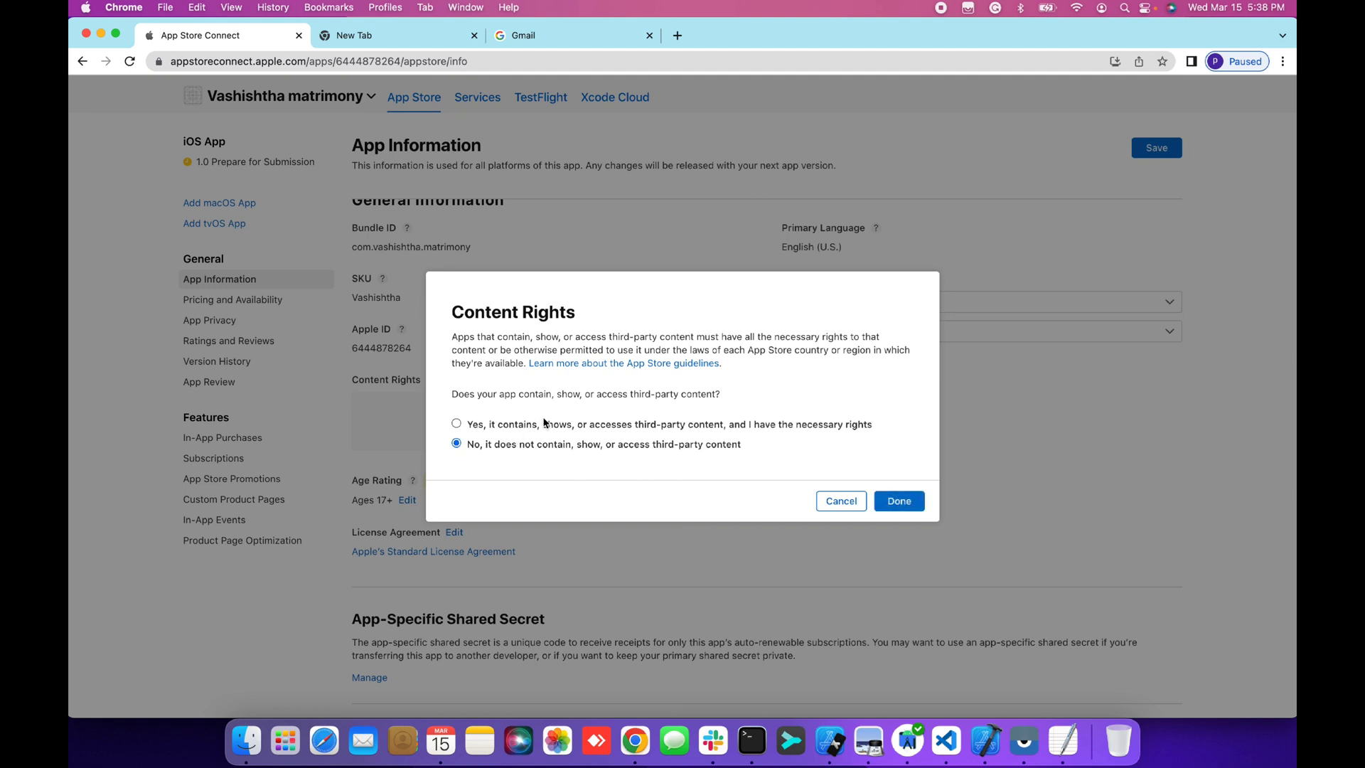
{"action": "left_click", "coordinate": [539, 429]}
{"action": "left_click", "coordinate": [598, 448]}
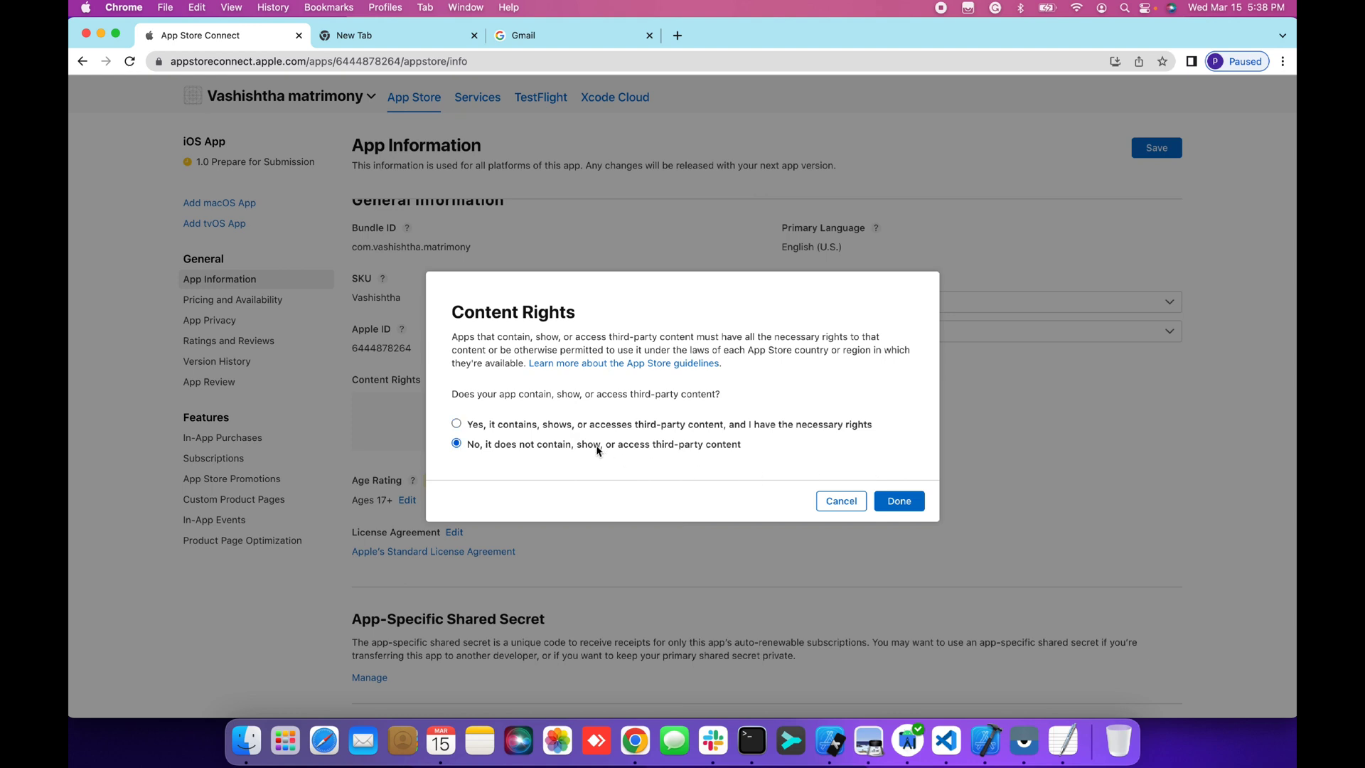
{"action": "left_click", "coordinate": [899, 501]}
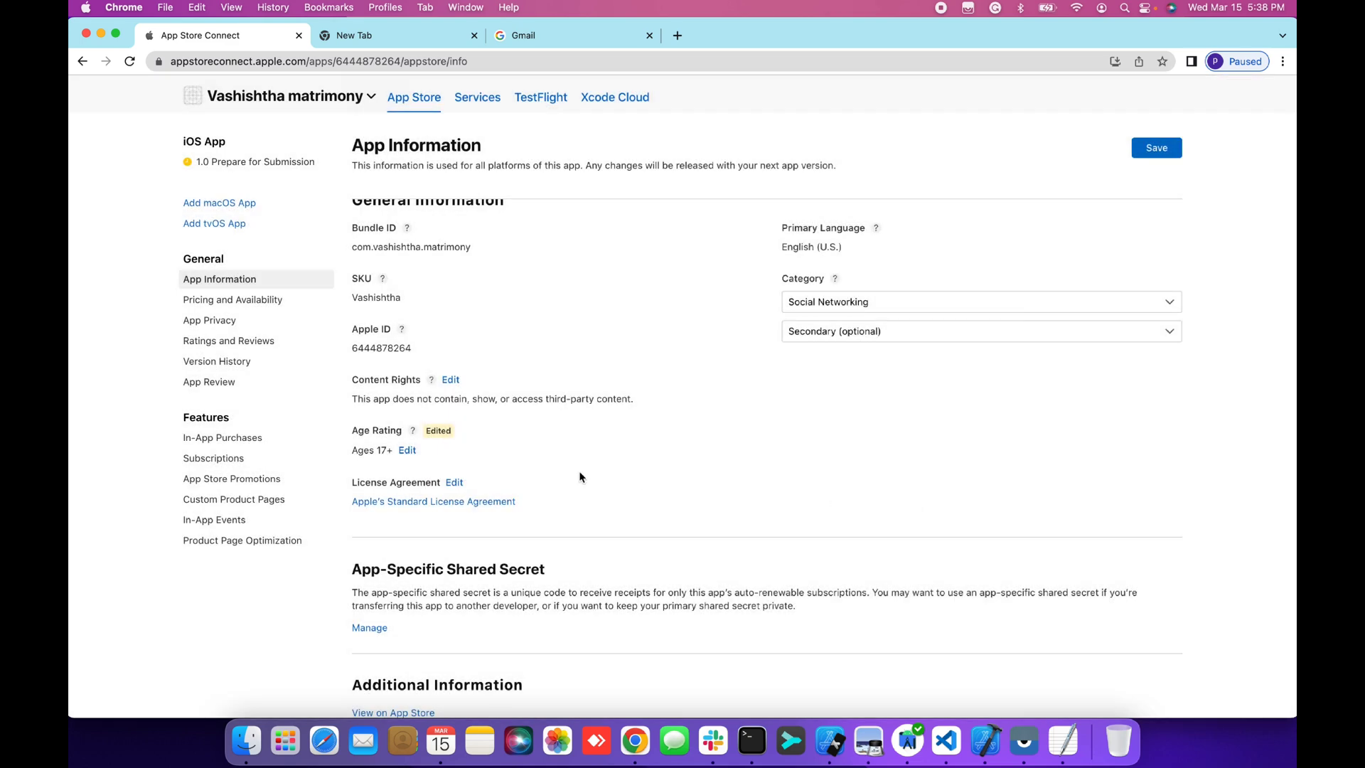
Save the changes on the App Information page and stay there until saving is complete
{"action": "scroll", "coordinate": [578, 476], "scroll_direction": "down", "scroll_amount": 2}
{"action": "scroll", "coordinate": [579, 476], "scroll_direction": "up", "scroll_amount": 2}
{"action": "scroll", "coordinate": [586, 498], "scroll_direction": "down", "scroll_amount": 1}
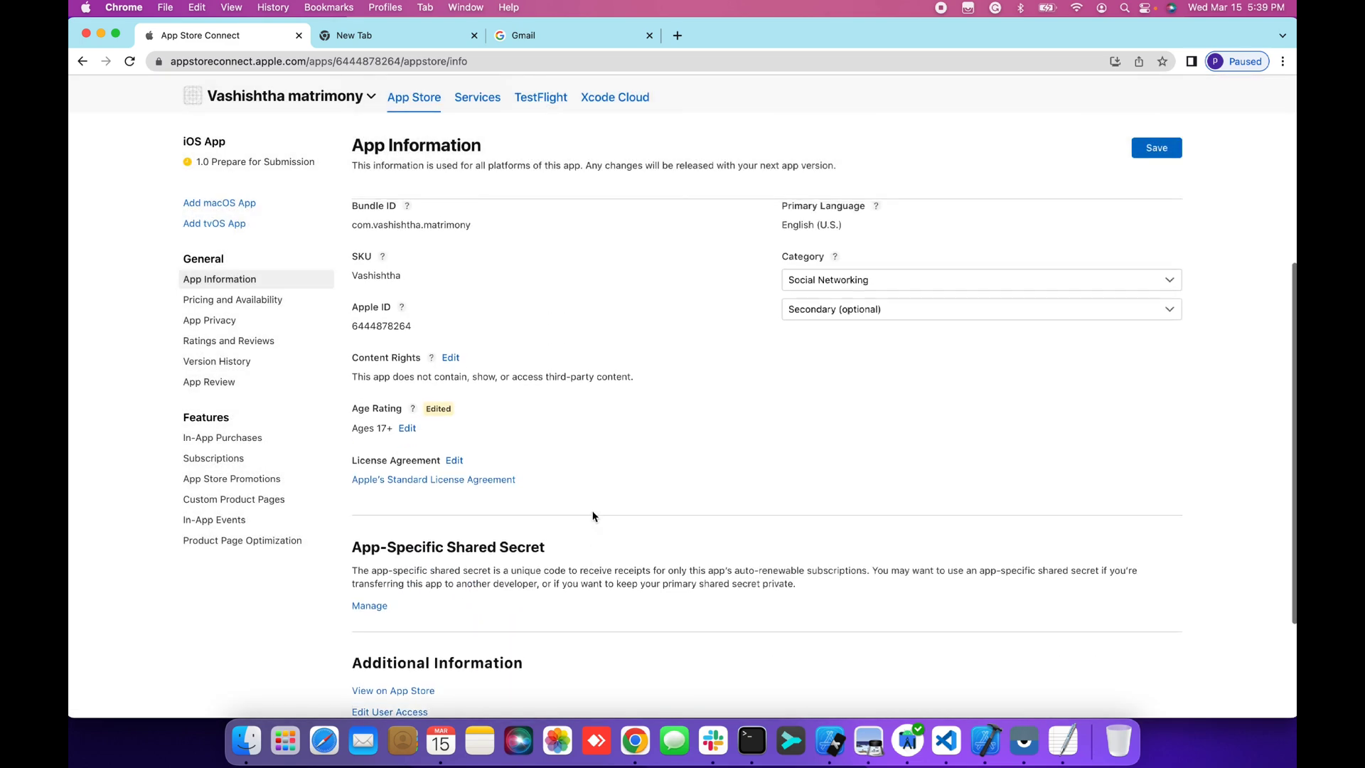
{"action": "scroll", "coordinate": [473, 375], "scroll_direction": "up", "scroll_amount": 2}
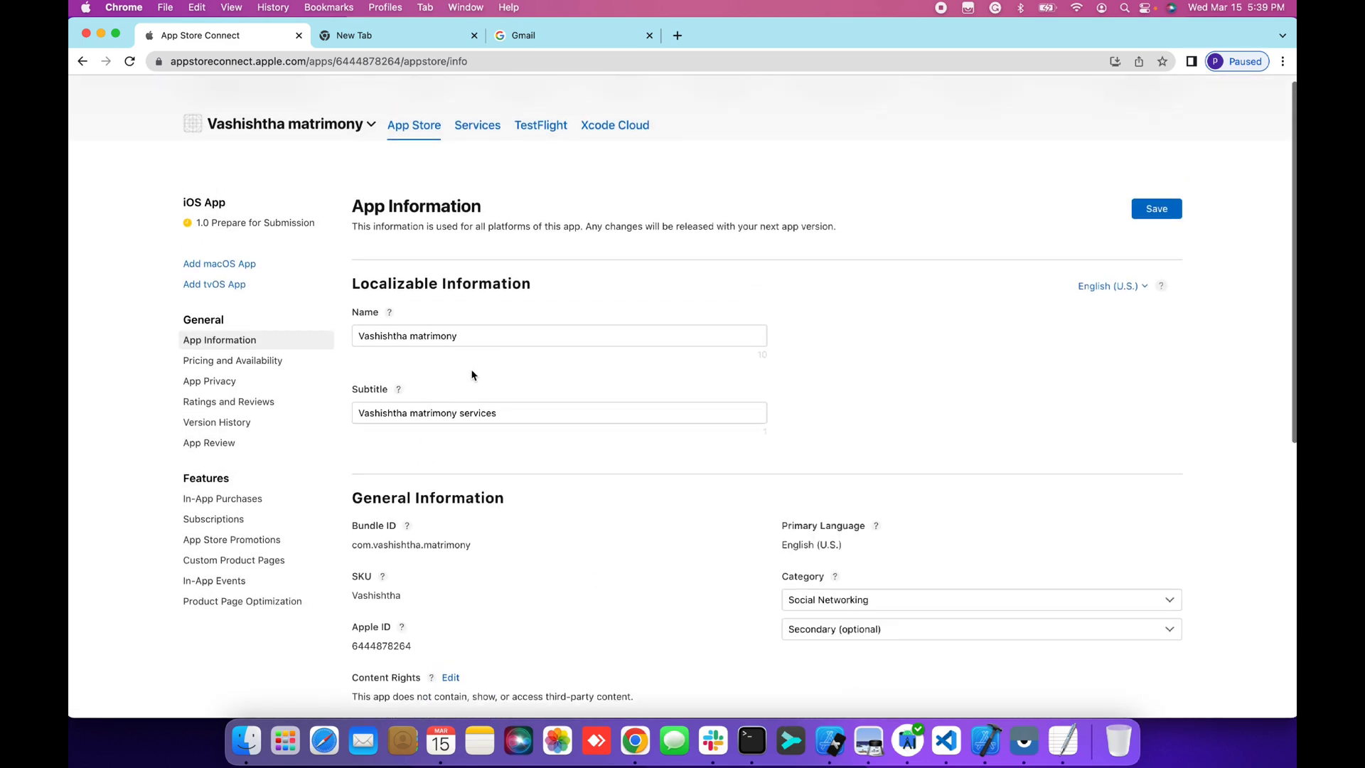
{"action": "left_click", "coordinate": [246, 369]}
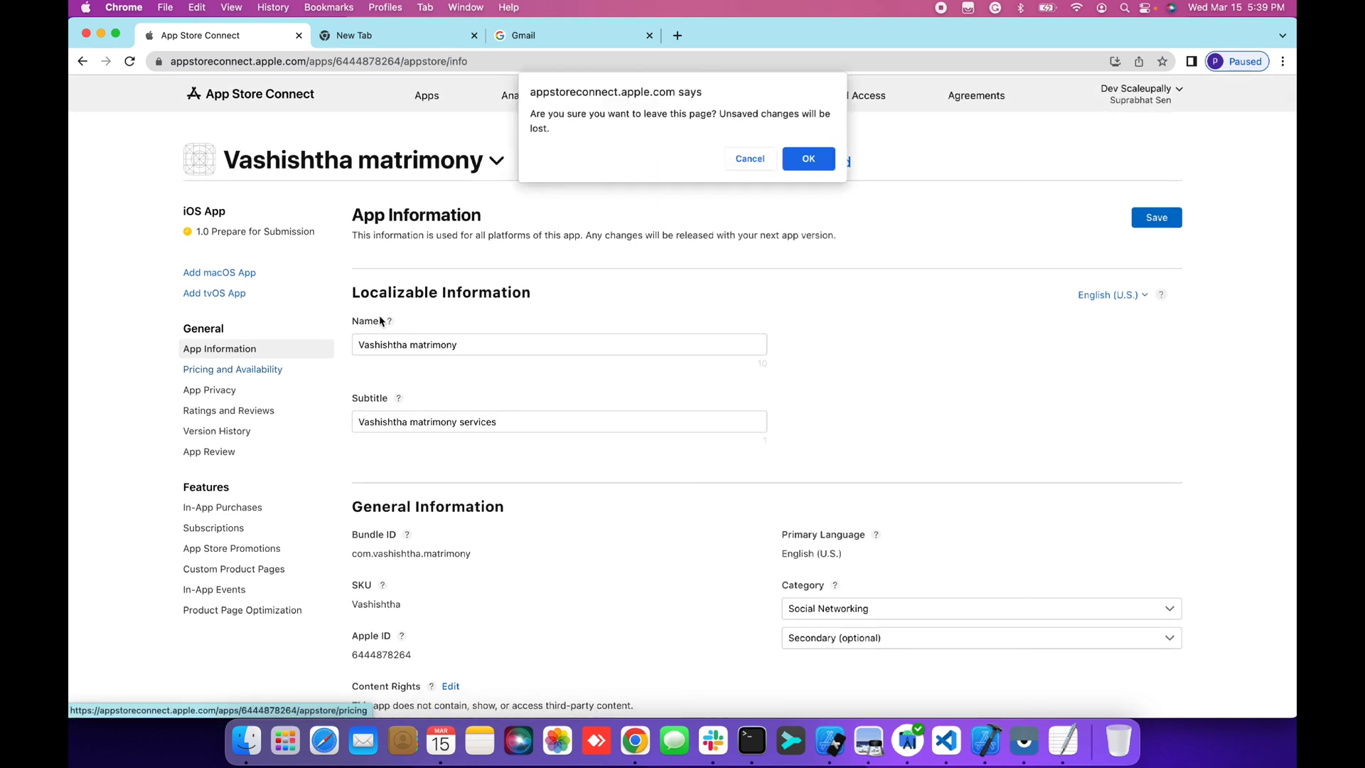
{"action": "left_click", "coordinate": [752, 158]}
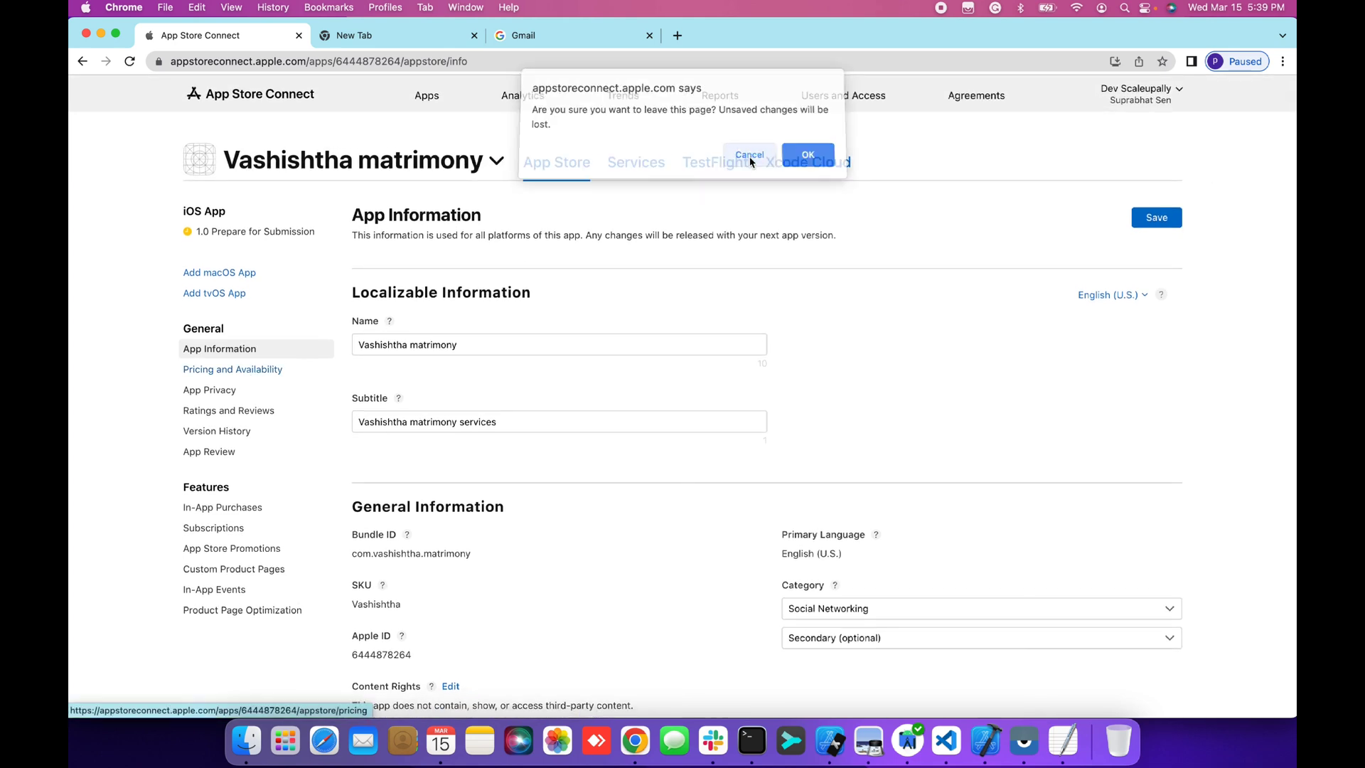
{"action": "left_click", "coordinate": [1168, 221]}
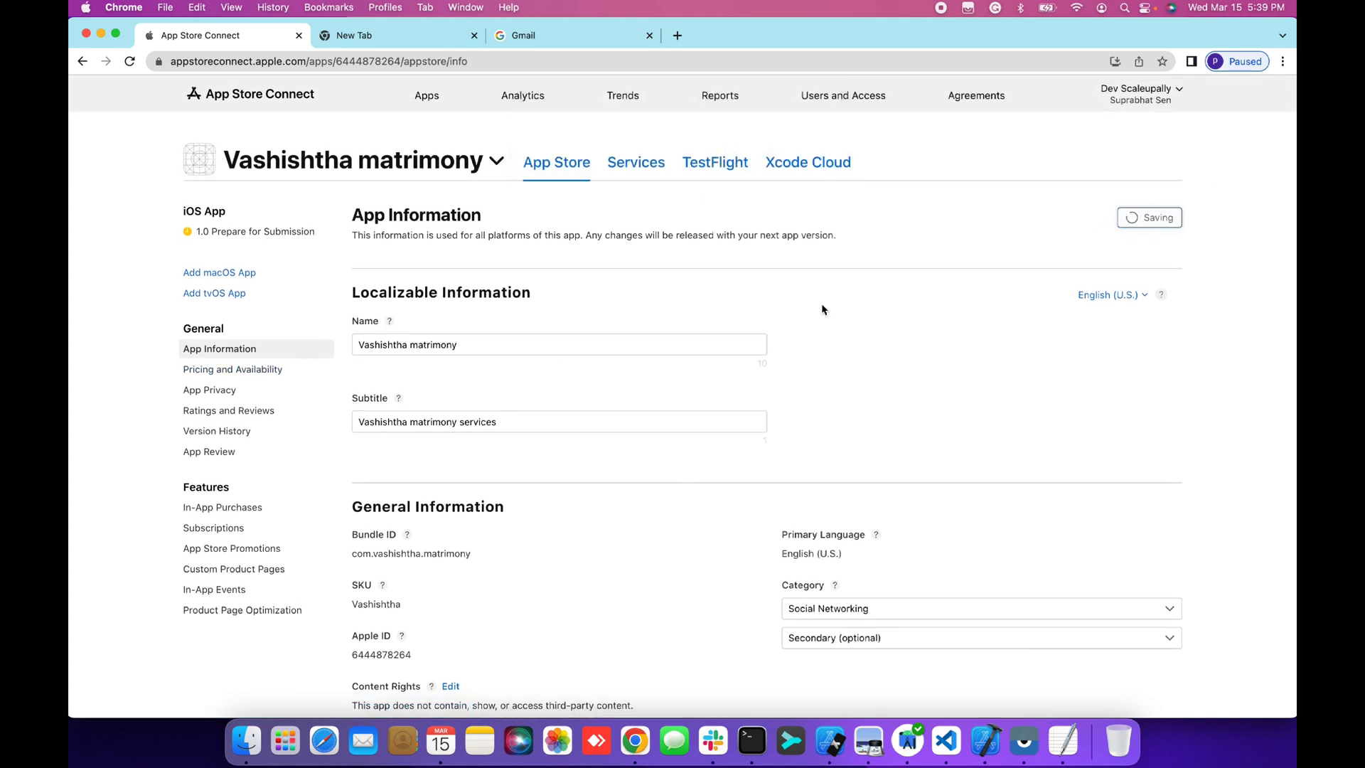
{"action": "left_click", "coordinate": [234, 370]}
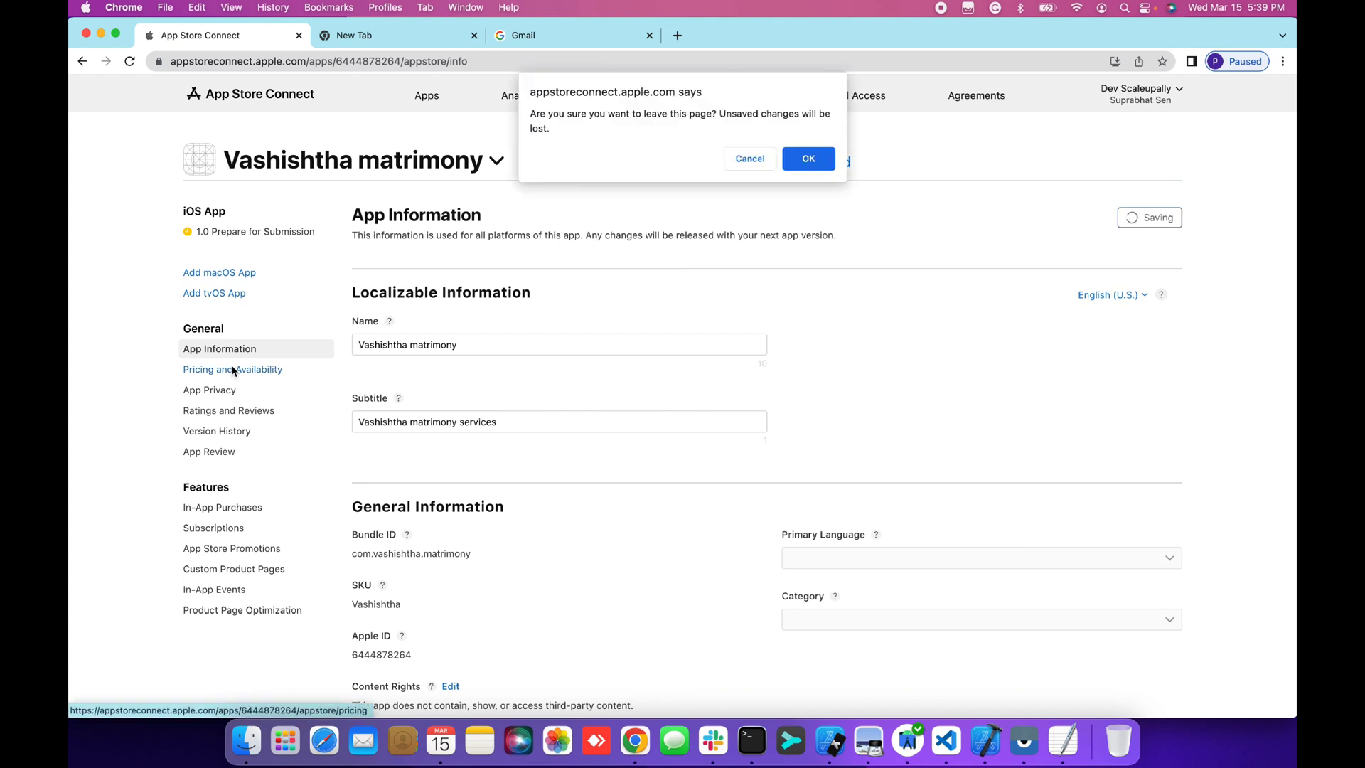
{"action": "left_click", "coordinate": [755, 158]}
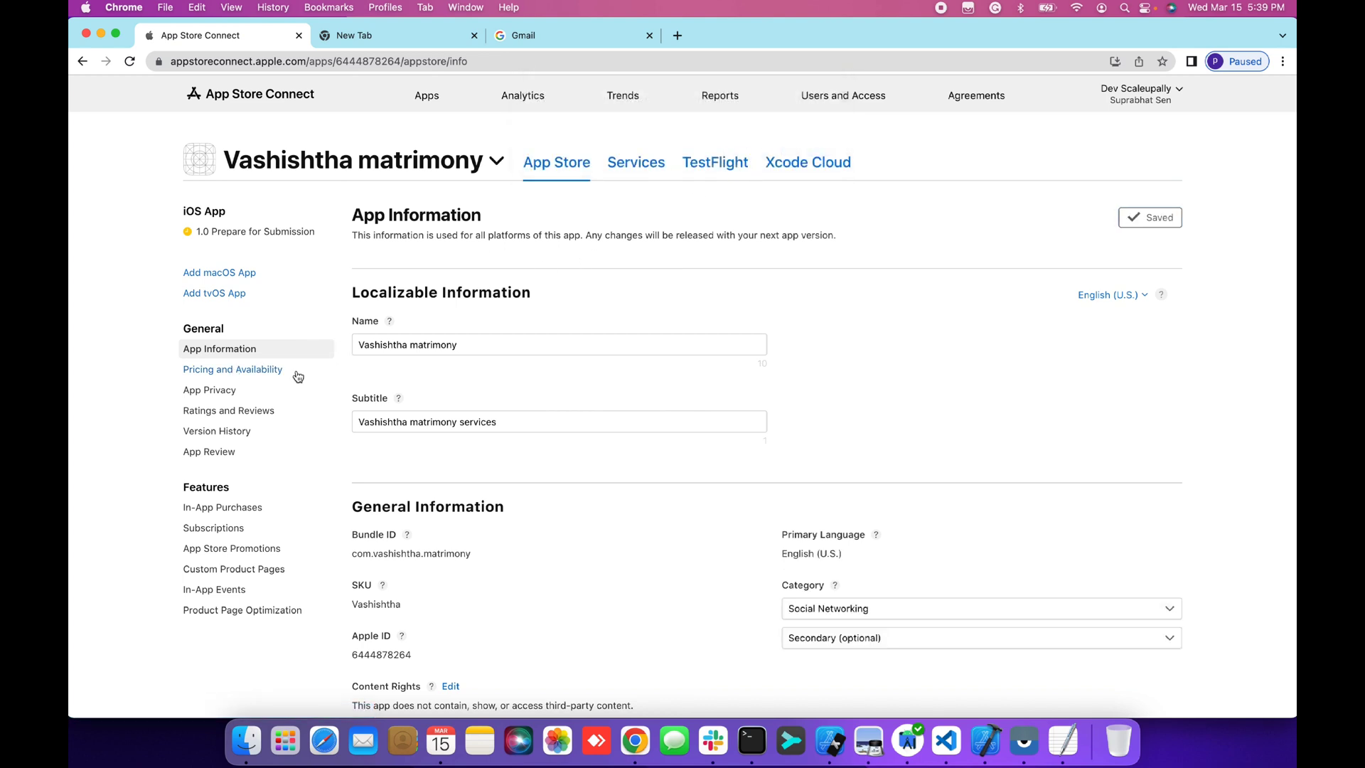
In Pricing and Availability, set up the app price as ₹0.00 with India (INR) as base country, and continue
{"action": "left_click", "coordinate": [234, 371]}
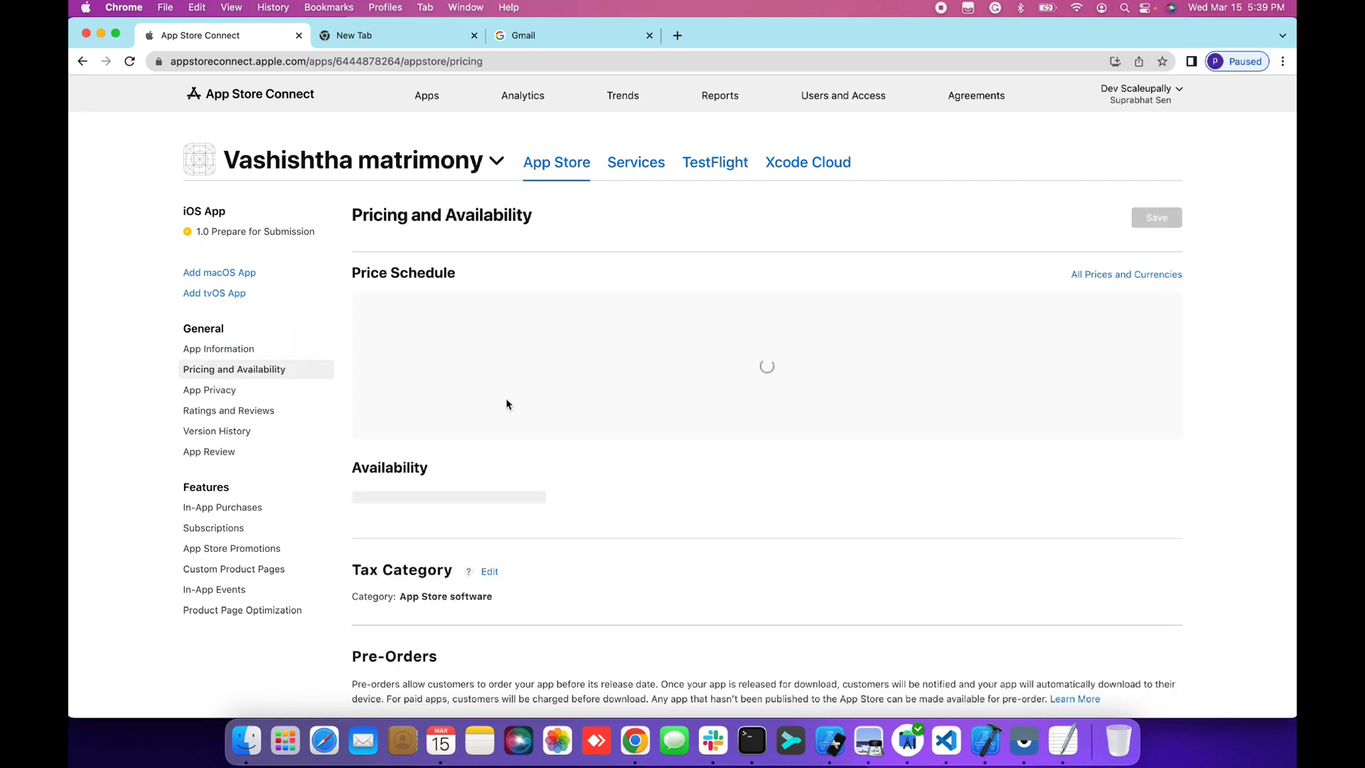
{"action": "left_click", "coordinate": [779, 384]}
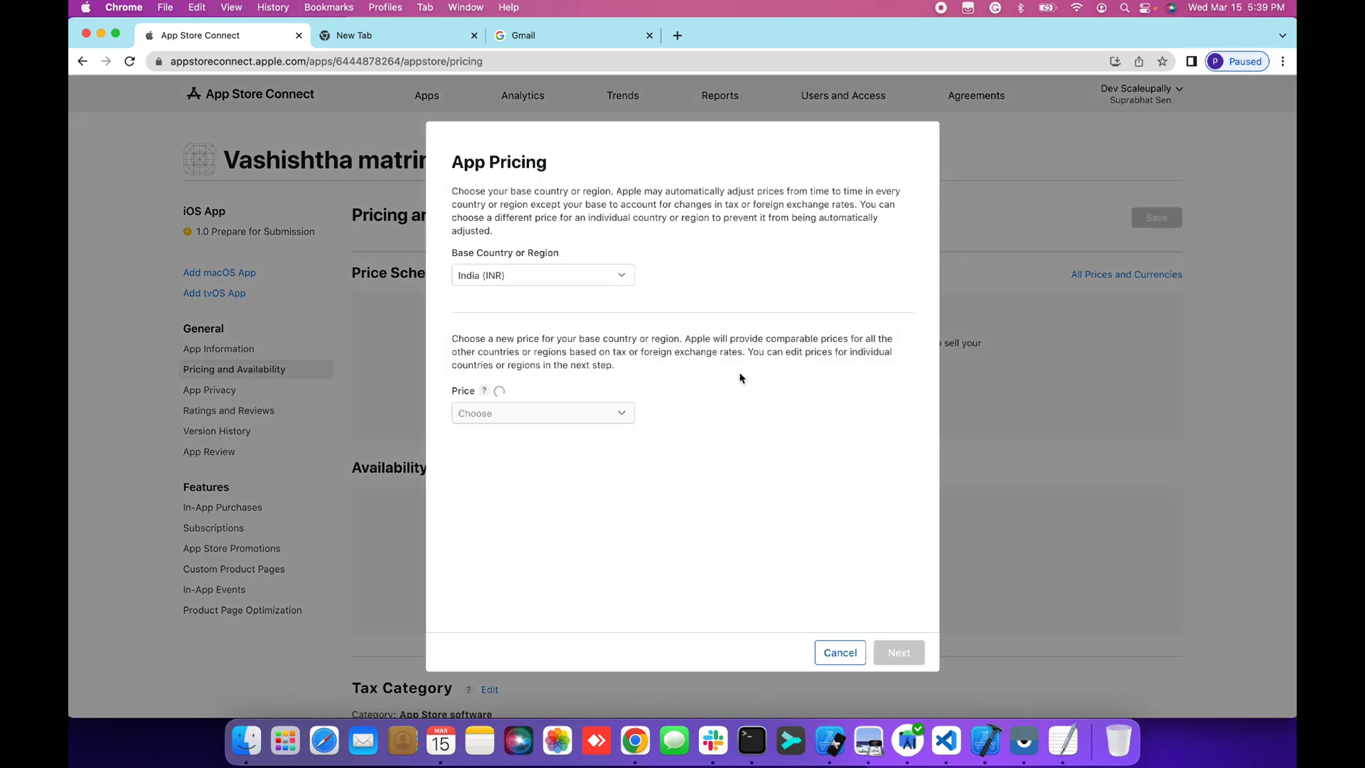
{"action": "left_click", "coordinate": [569, 411]}
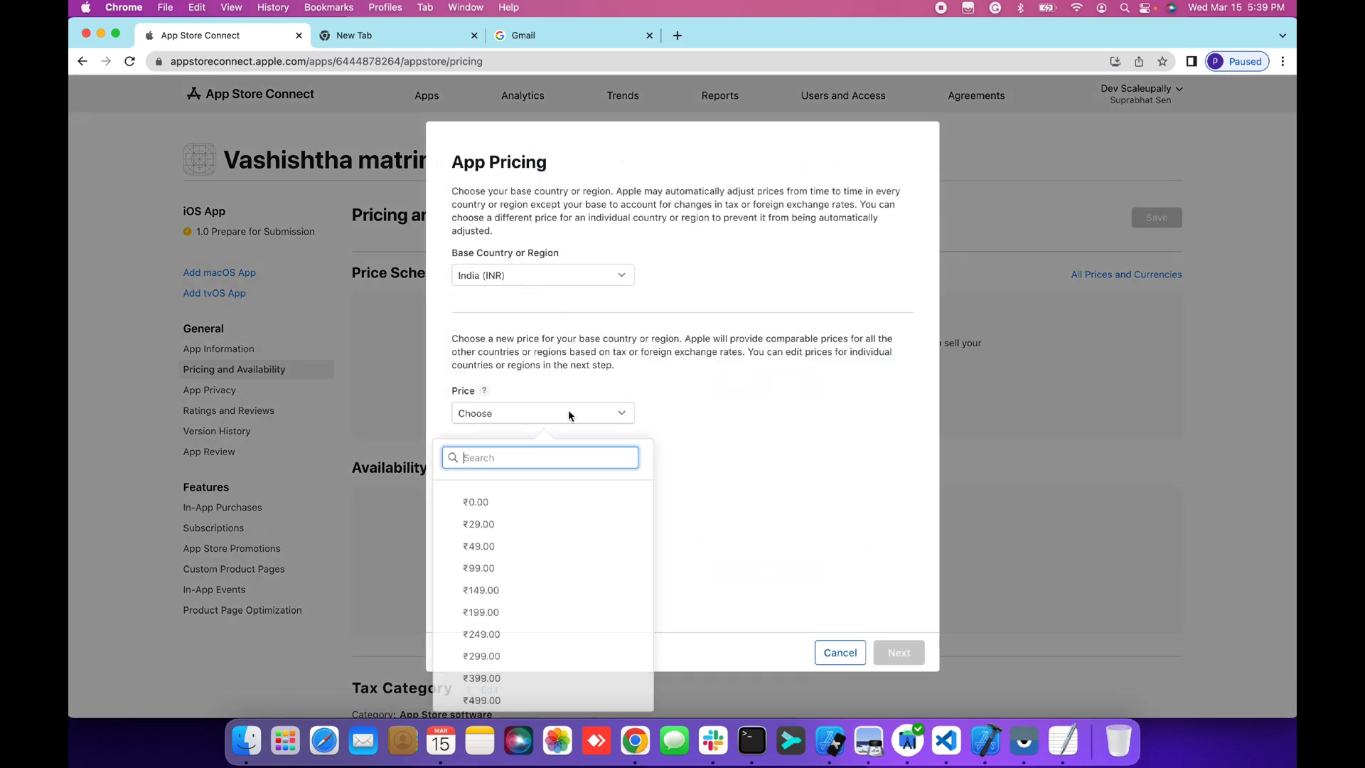
{"action": "left_click", "coordinate": [539, 503]}
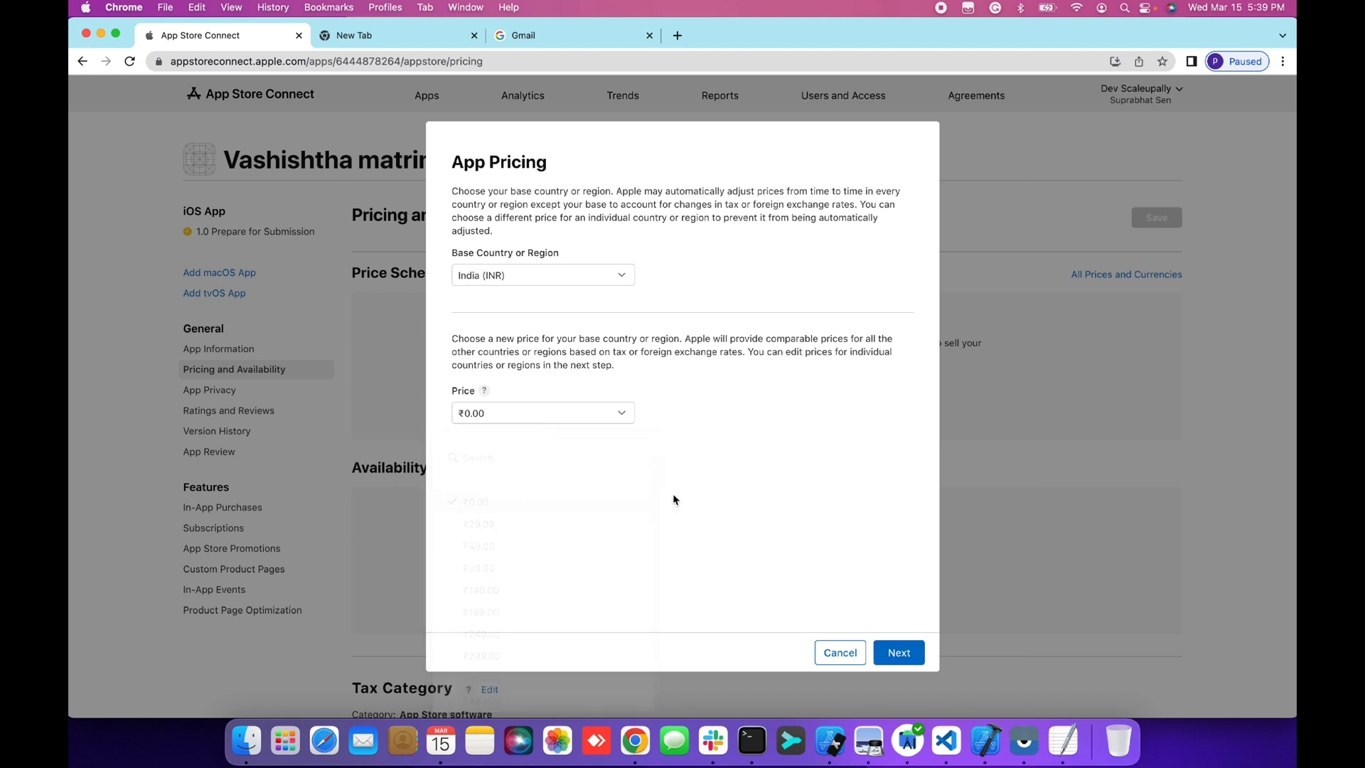
{"action": "left_click", "coordinate": [897, 664]}
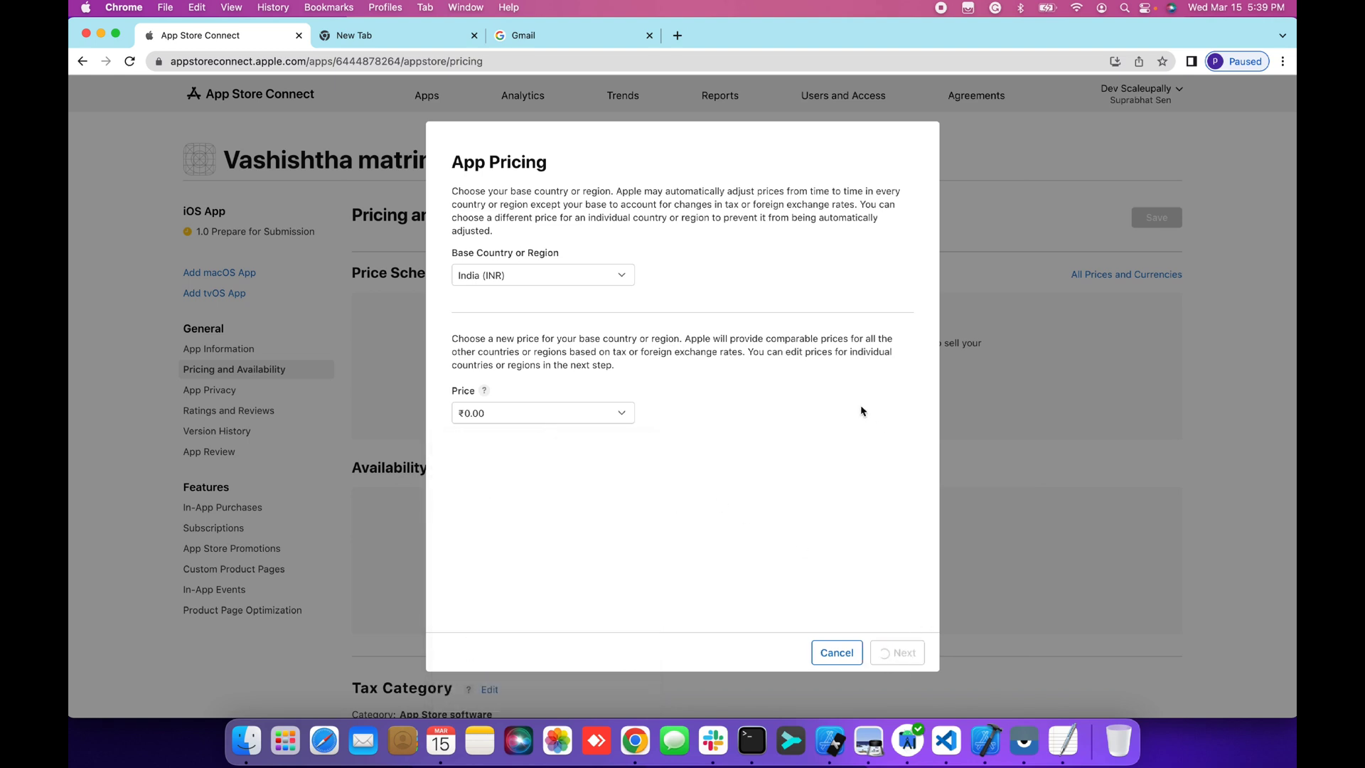
Review the comparable prices for all countries or regions and confirm the app pricing
{"action": "left_click", "coordinate": [609, 361]}
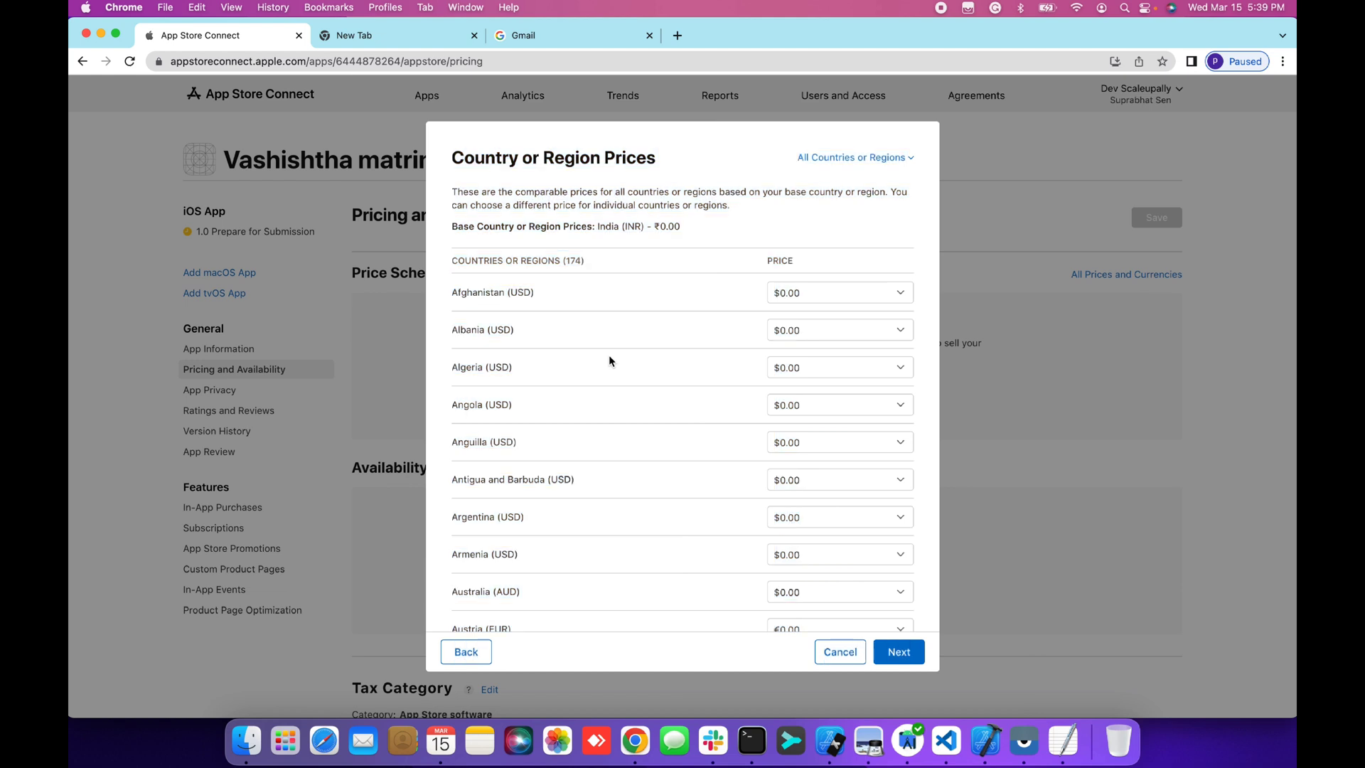
{"action": "scroll", "coordinate": [689, 441], "scroll_direction": "down", "scroll_amount": 10}
{"action": "scroll", "coordinate": [688, 441], "scroll_direction": "down", "scroll_amount": 20}
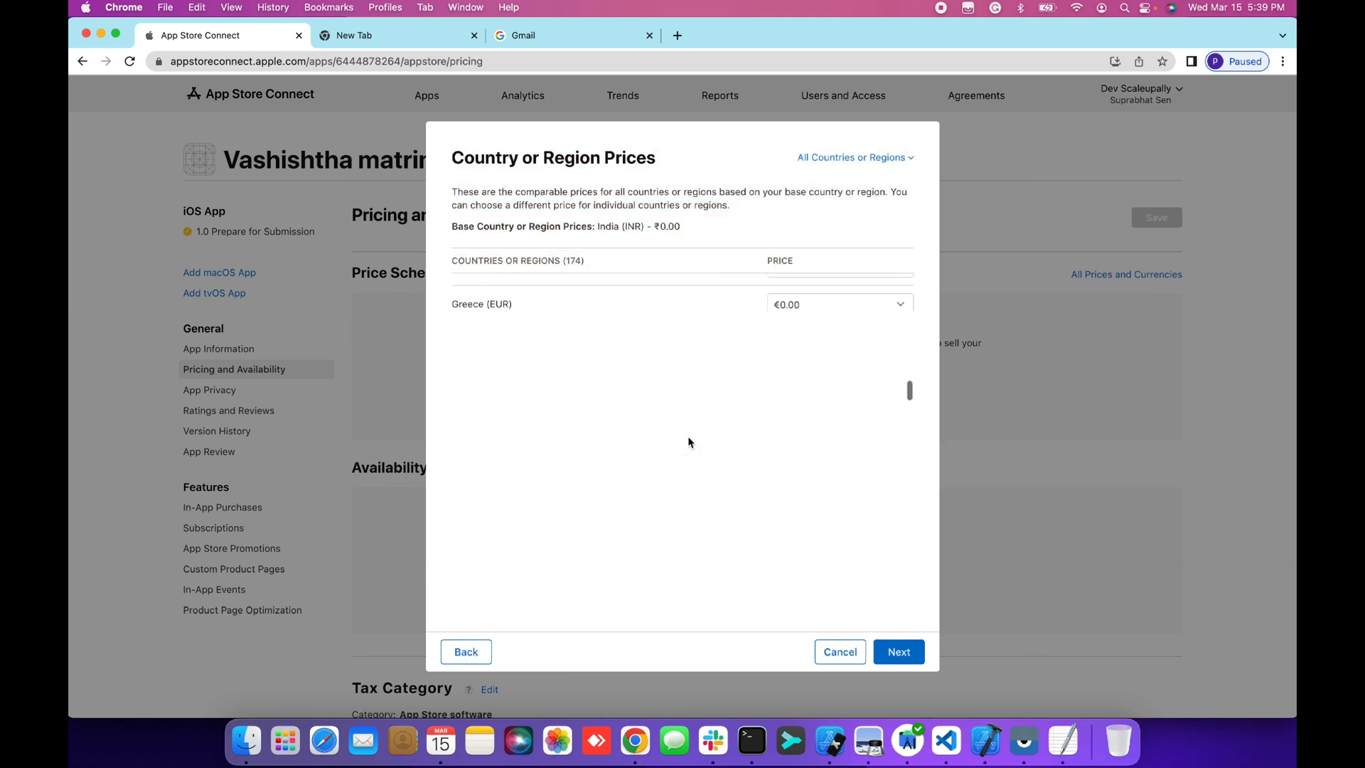
{"action": "scroll", "coordinate": [689, 441], "scroll_direction": "down", "scroll_amount": 12}
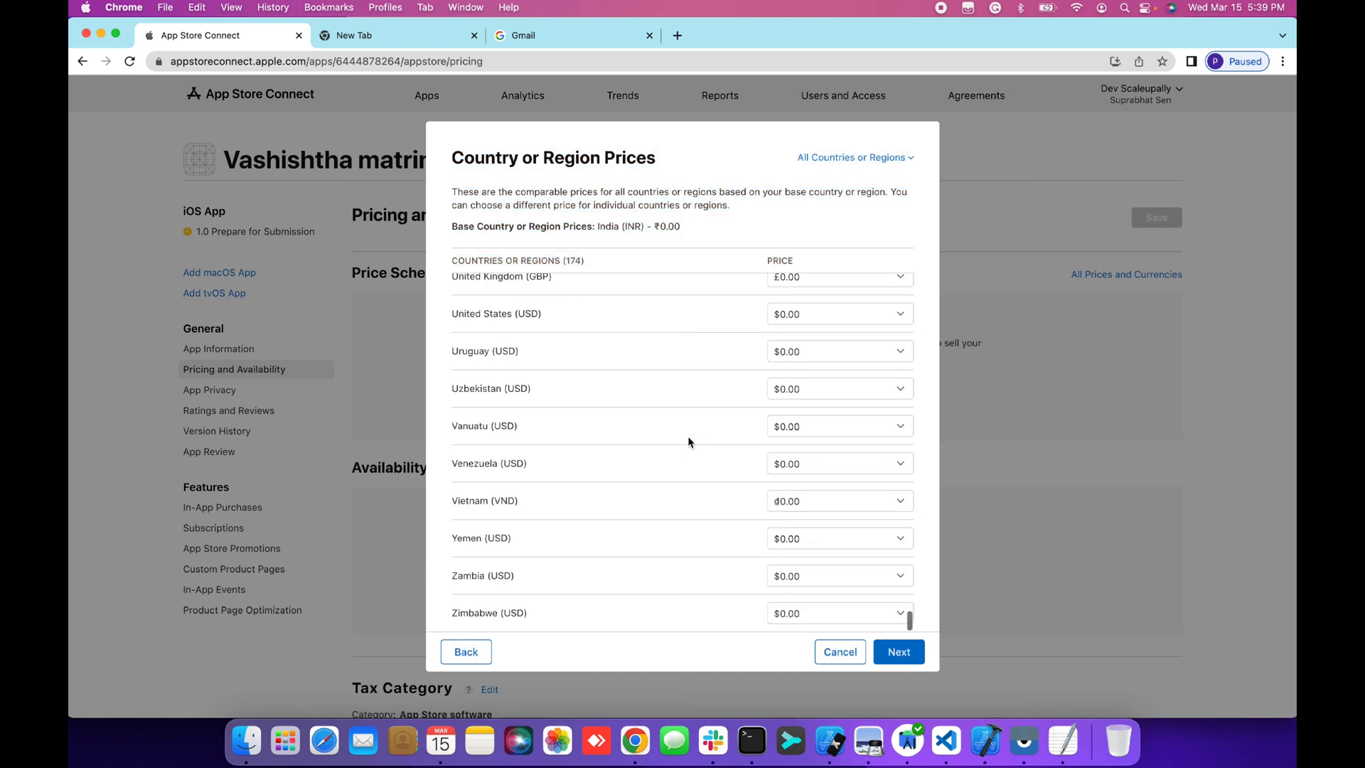
{"action": "left_click", "coordinate": [899, 654]}
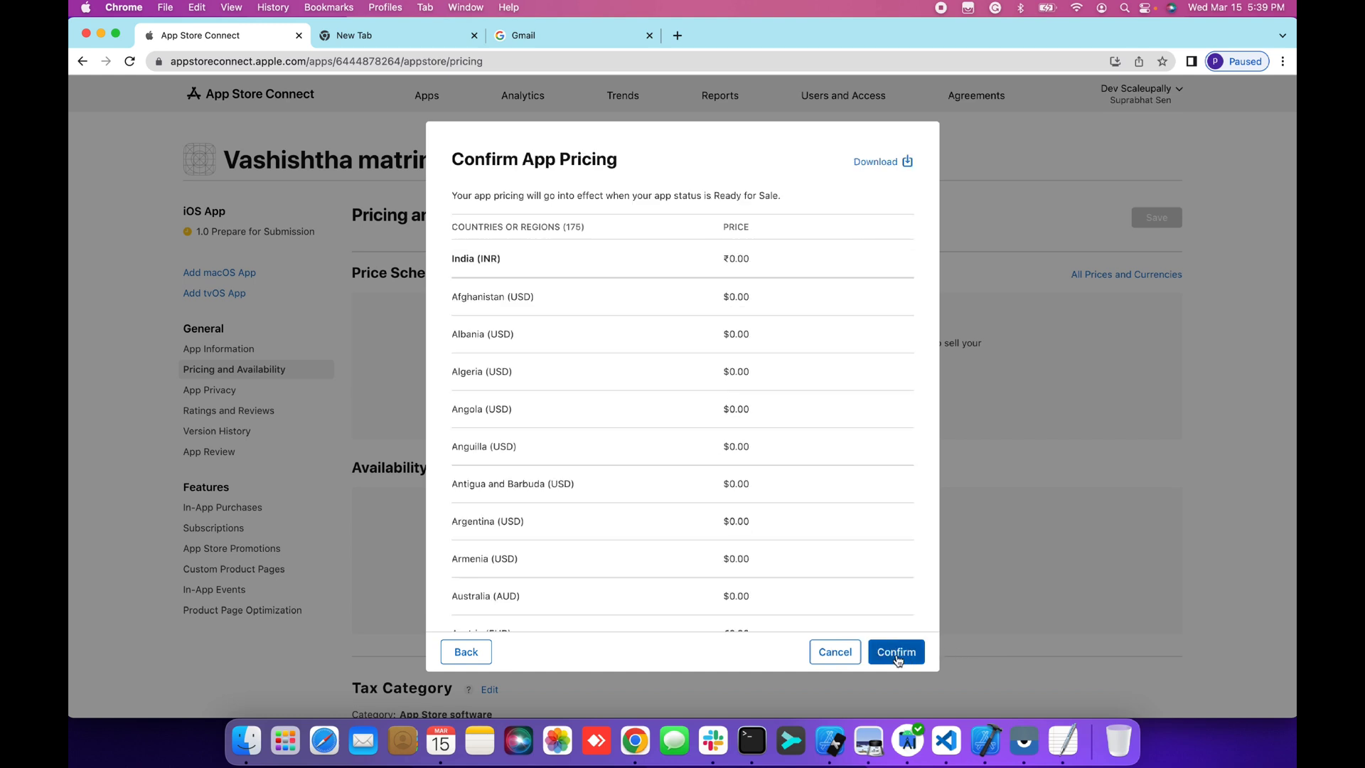
{"action": "left_click", "coordinate": [899, 654]}
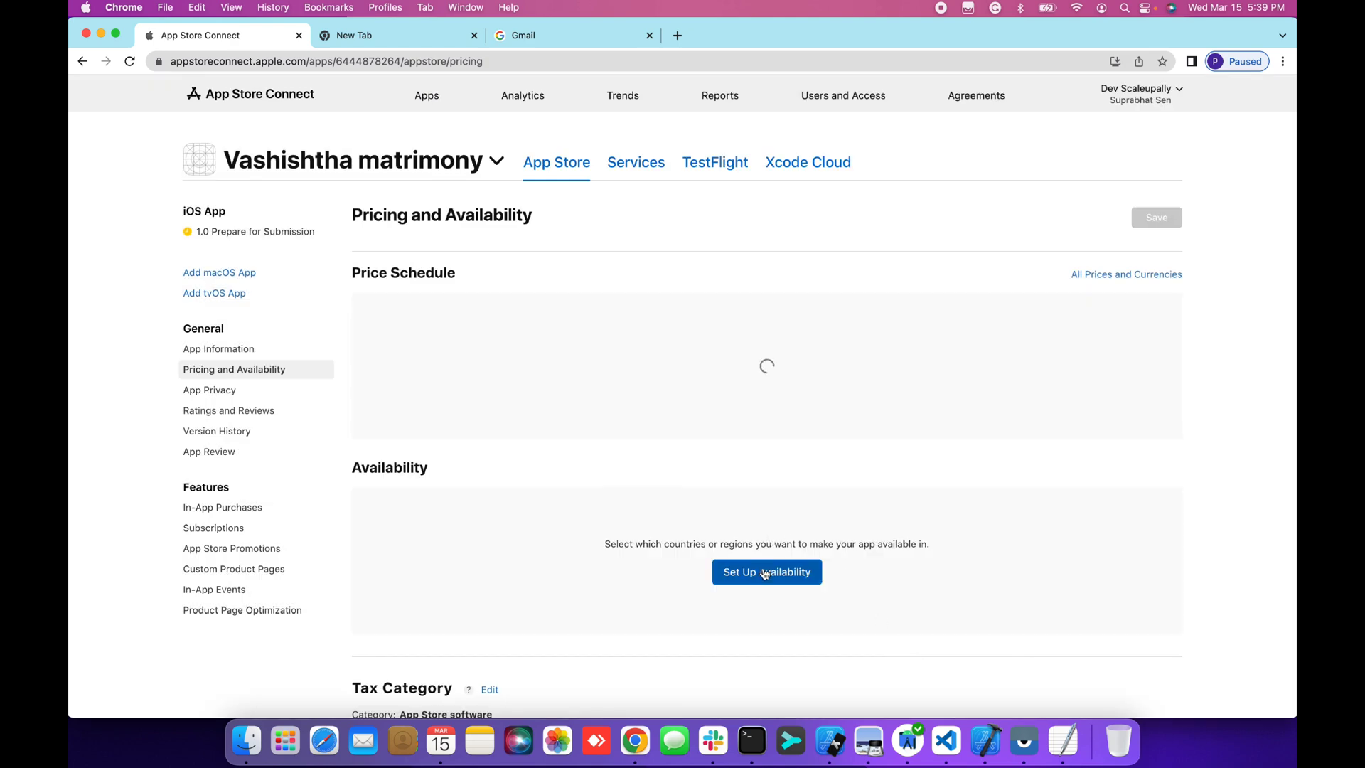
Set up the app's country or region availability and deselect all European countries
{"action": "scroll", "coordinate": [754, 597], "scroll_direction": "down", "scroll_amount": 2}
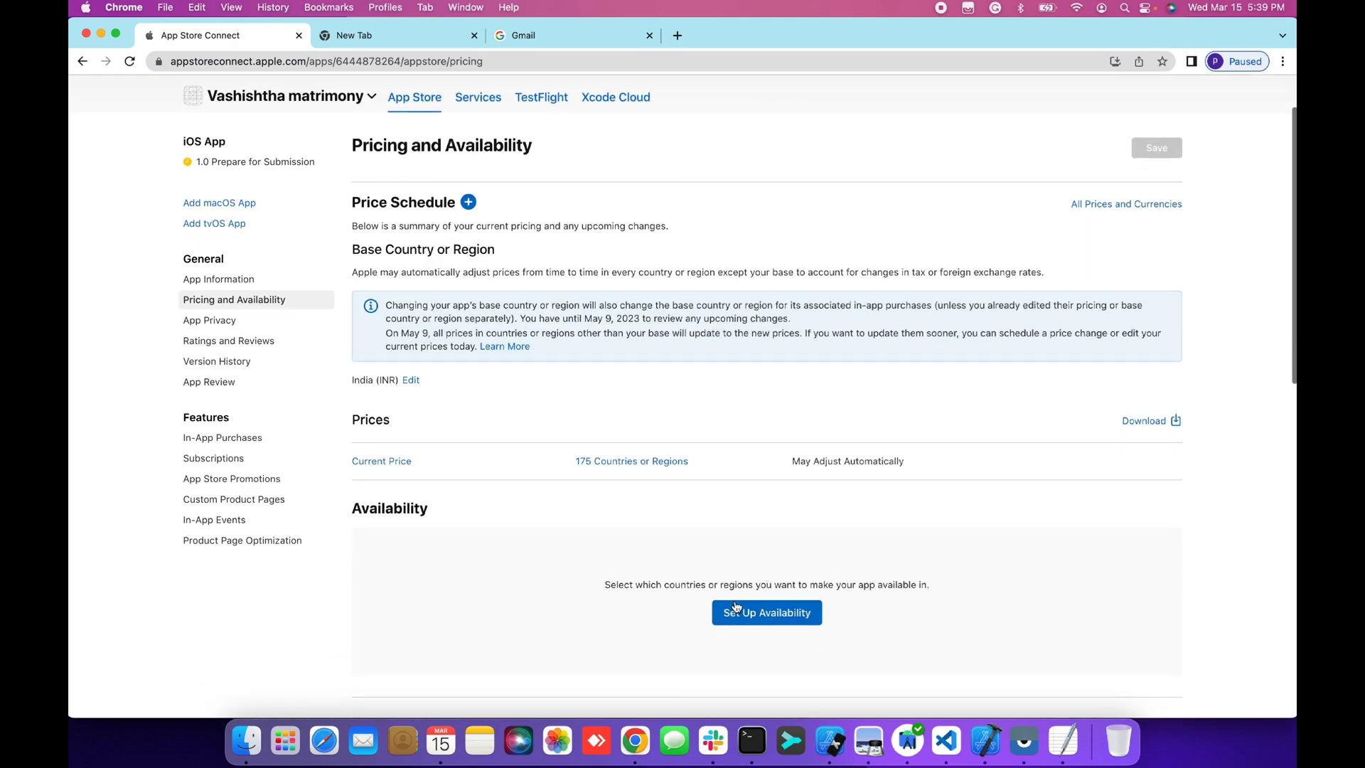
{"action": "left_click", "coordinate": [748, 611]}
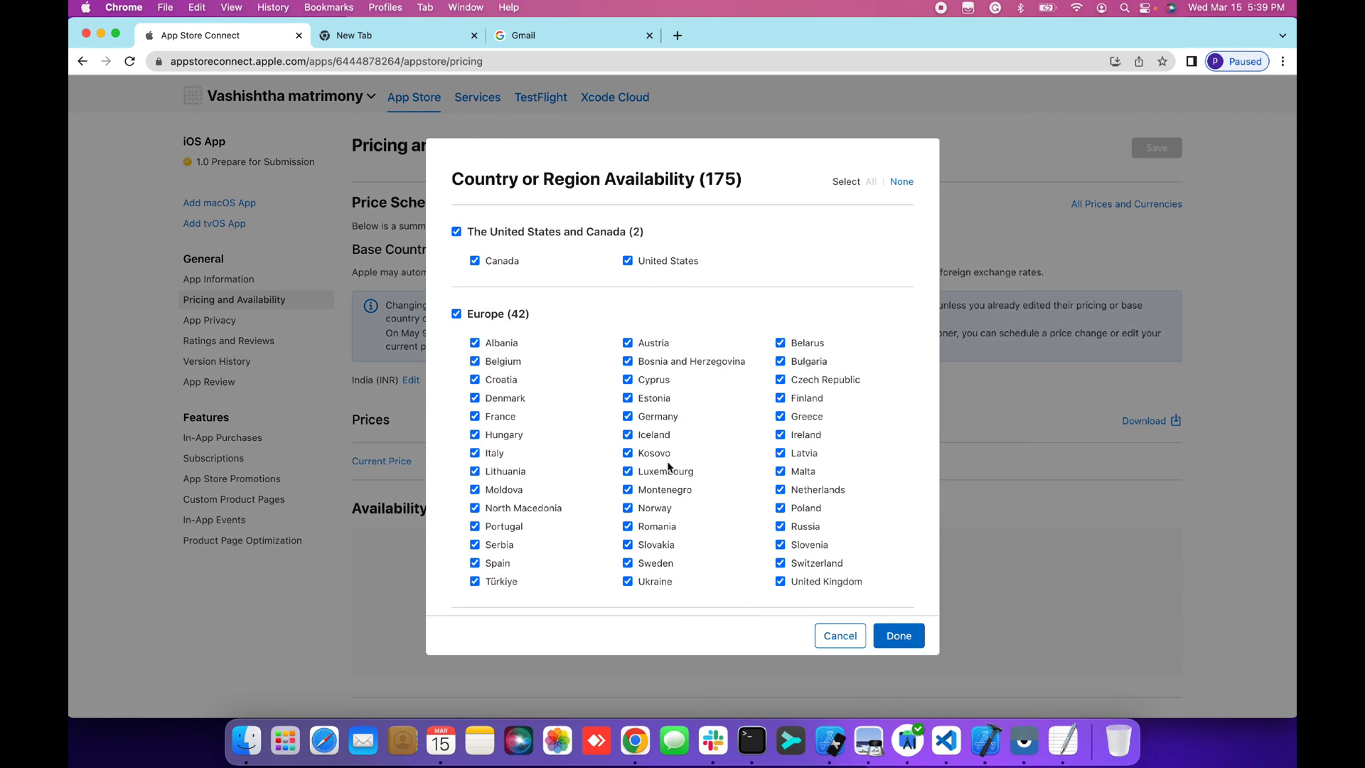
{"action": "scroll", "coordinate": [667, 464], "scroll_direction": "down", "scroll_amount": 5}
{"action": "scroll", "coordinate": [667, 464], "scroll_direction": "up", "scroll_amount": 5}
{"action": "left_click", "coordinate": [458, 315]}
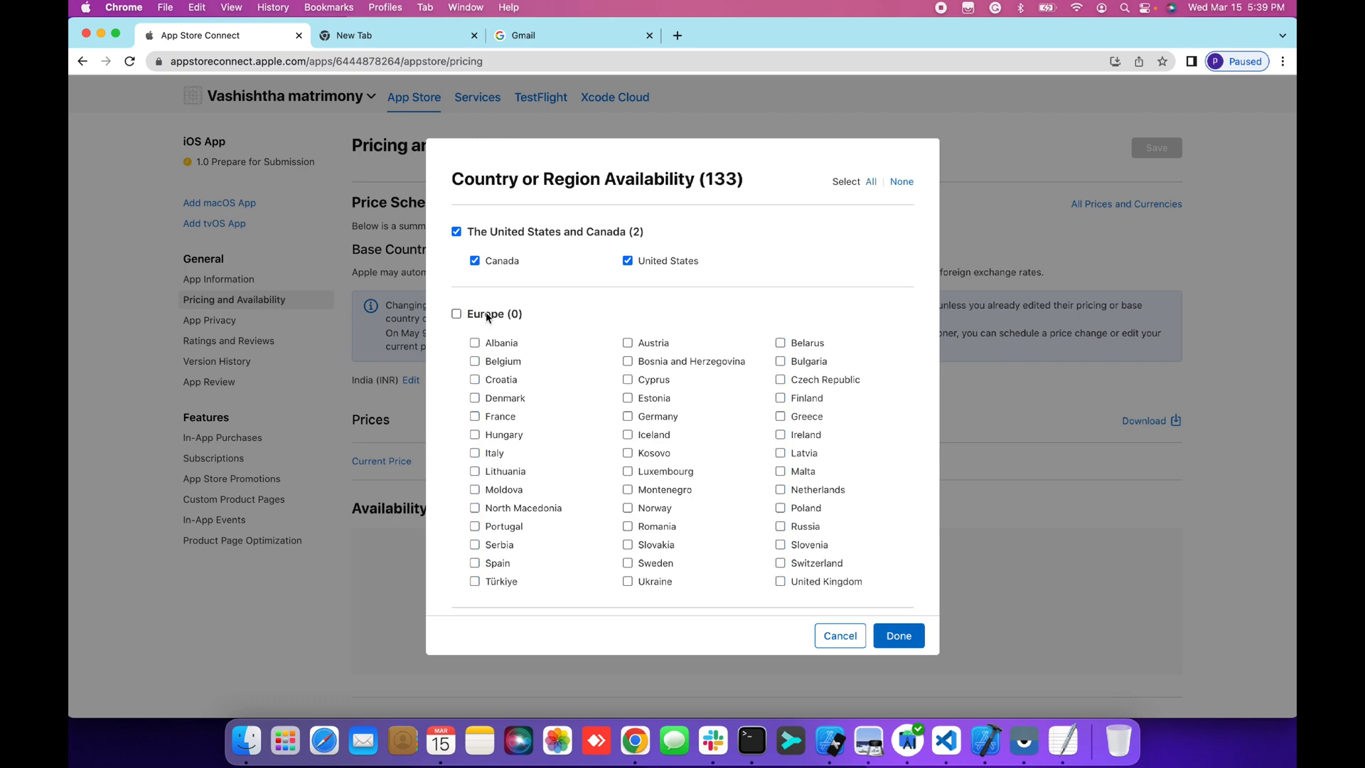
{"action": "left_click", "coordinate": [458, 315]}
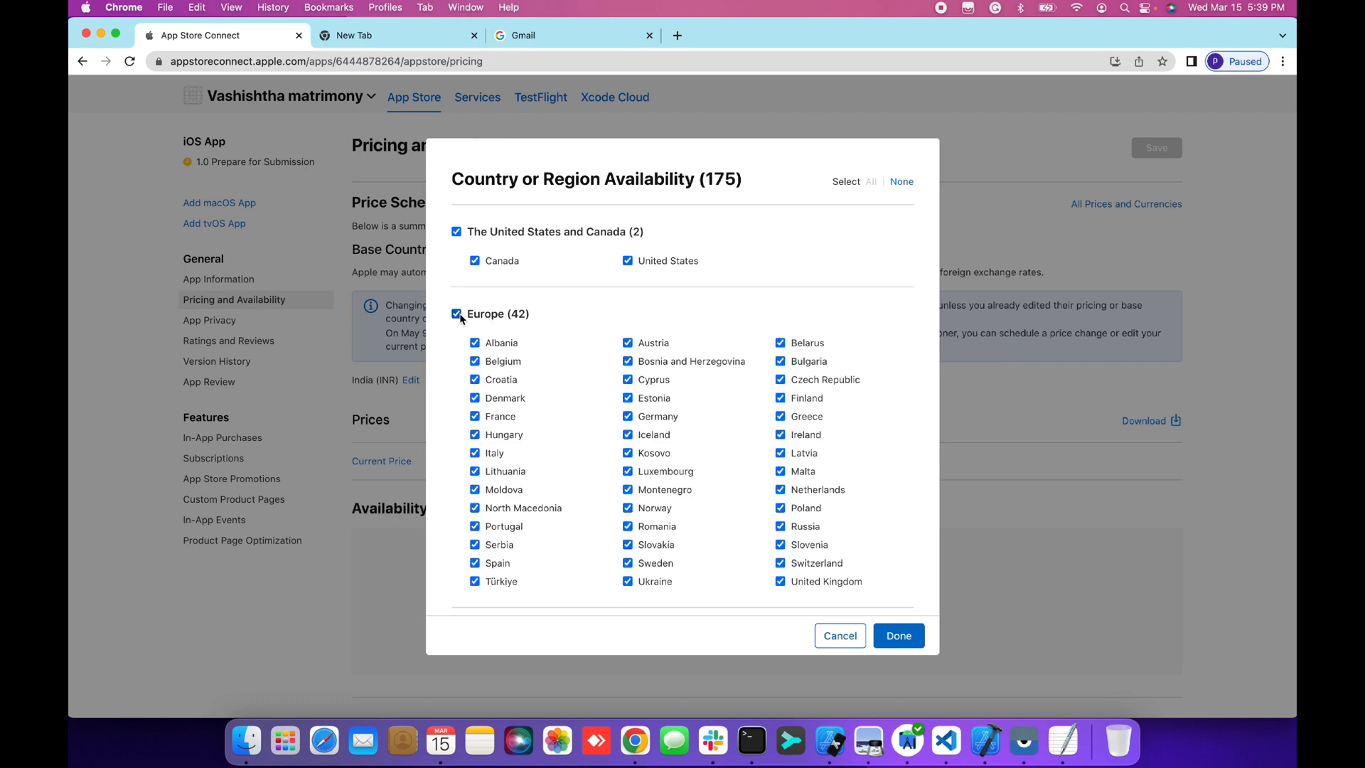
{"action": "scroll", "coordinate": [603, 364], "scroll_direction": "down", "scroll_amount": 10}
{"action": "scroll", "coordinate": [603, 364], "scroll_direction": "up", "scroll_amount": 10}
{"action": "left_click", "coordinate": [457, 314]}
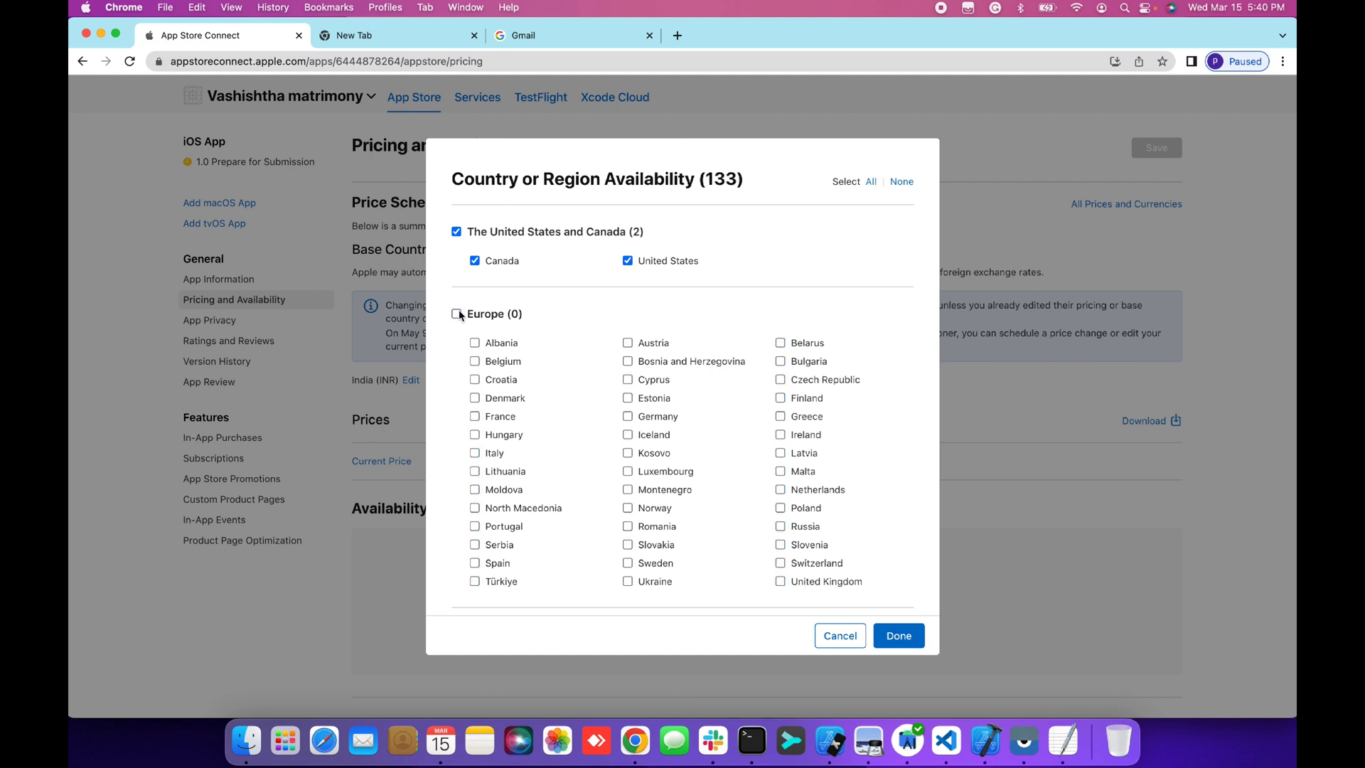
Deselect all of Africa, Middle East, and India except India, and confirm availability in four countries, including Canada and the United States
{"action": "scroll", "coordinate": [594, 338], "scroll_direction": "down", "scroll_amount": 5}
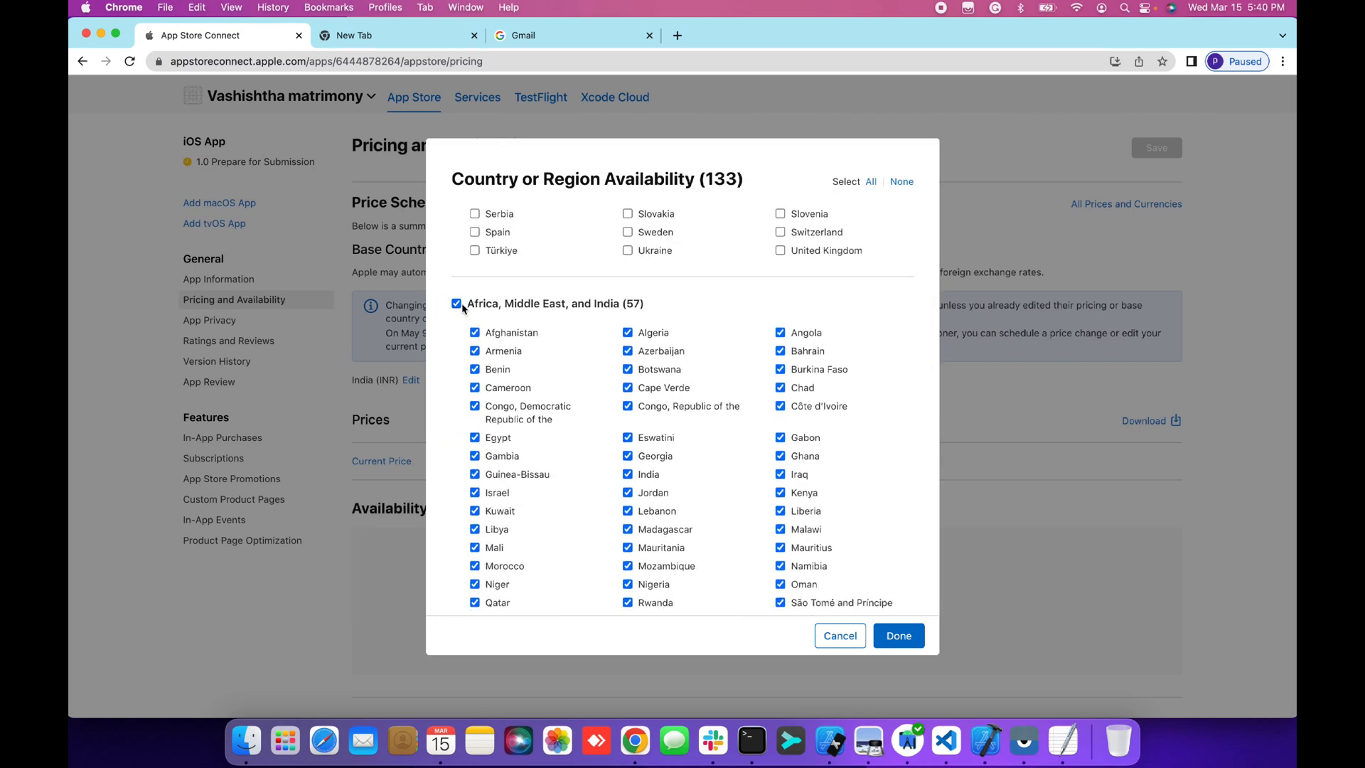
{"action": "left_click", "coordinate": [457, 304]}
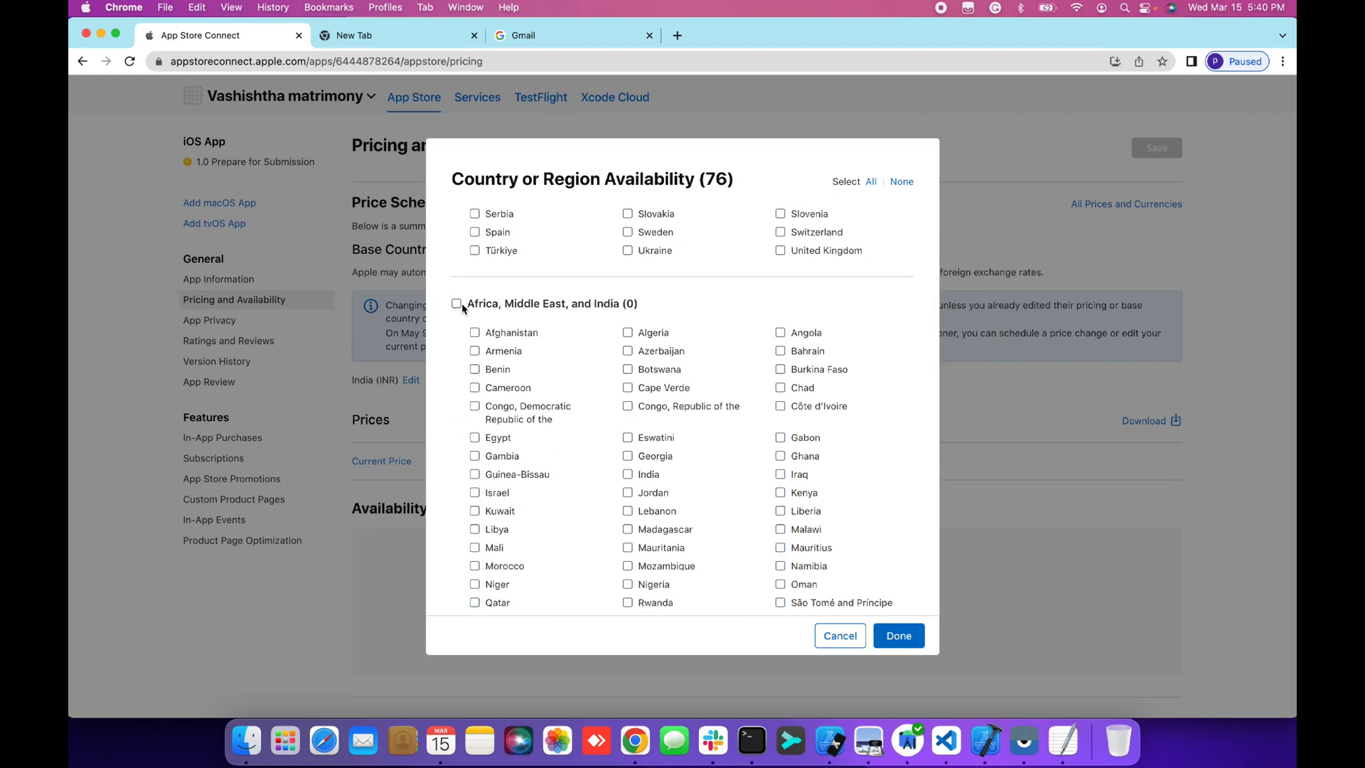
{"action": "scroll", "coordinate": [552, 444], "scroll_direction": "down", "scroll_amount": 4}
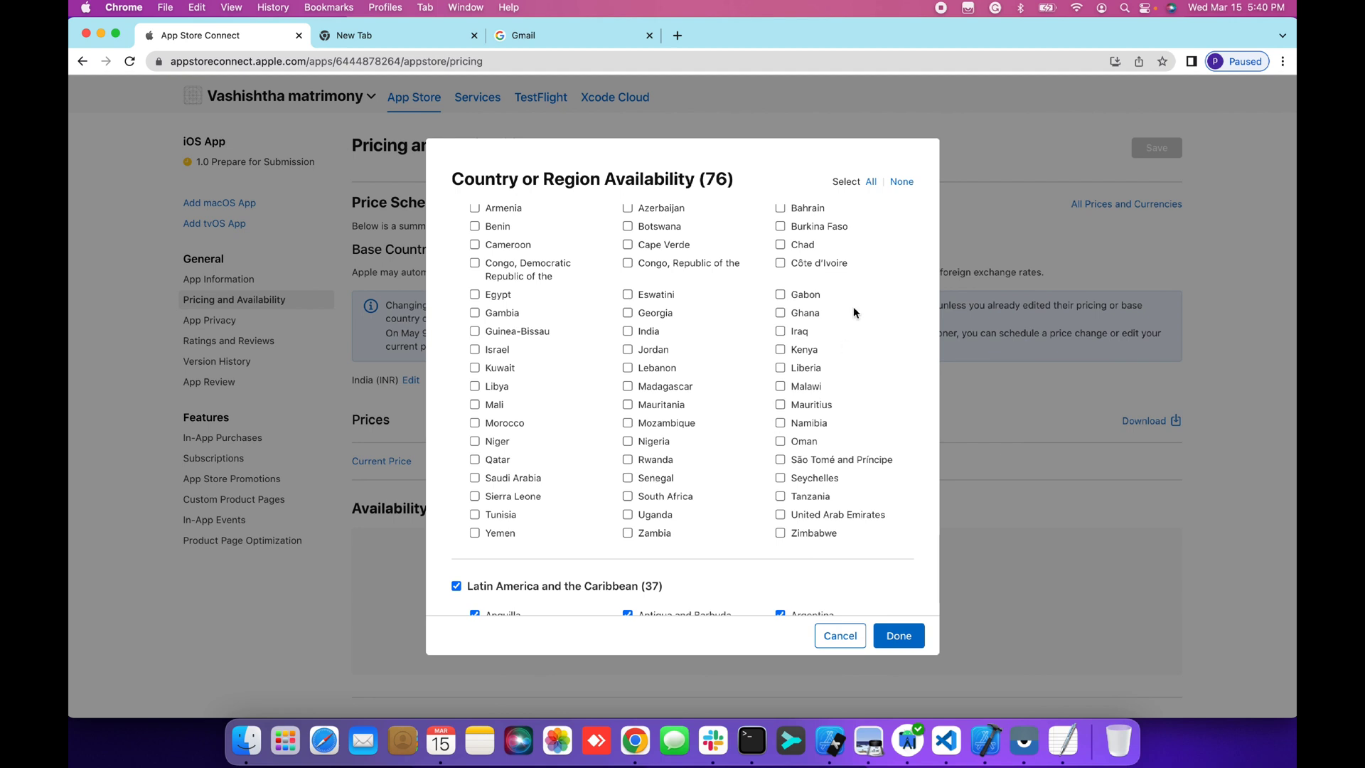
{"action": "left_click", "coordinate": [629, 334]}
{"action": "scroll", "coordinate": [628, 334], "scroll_direction": "down", "scroll_amount": 5}
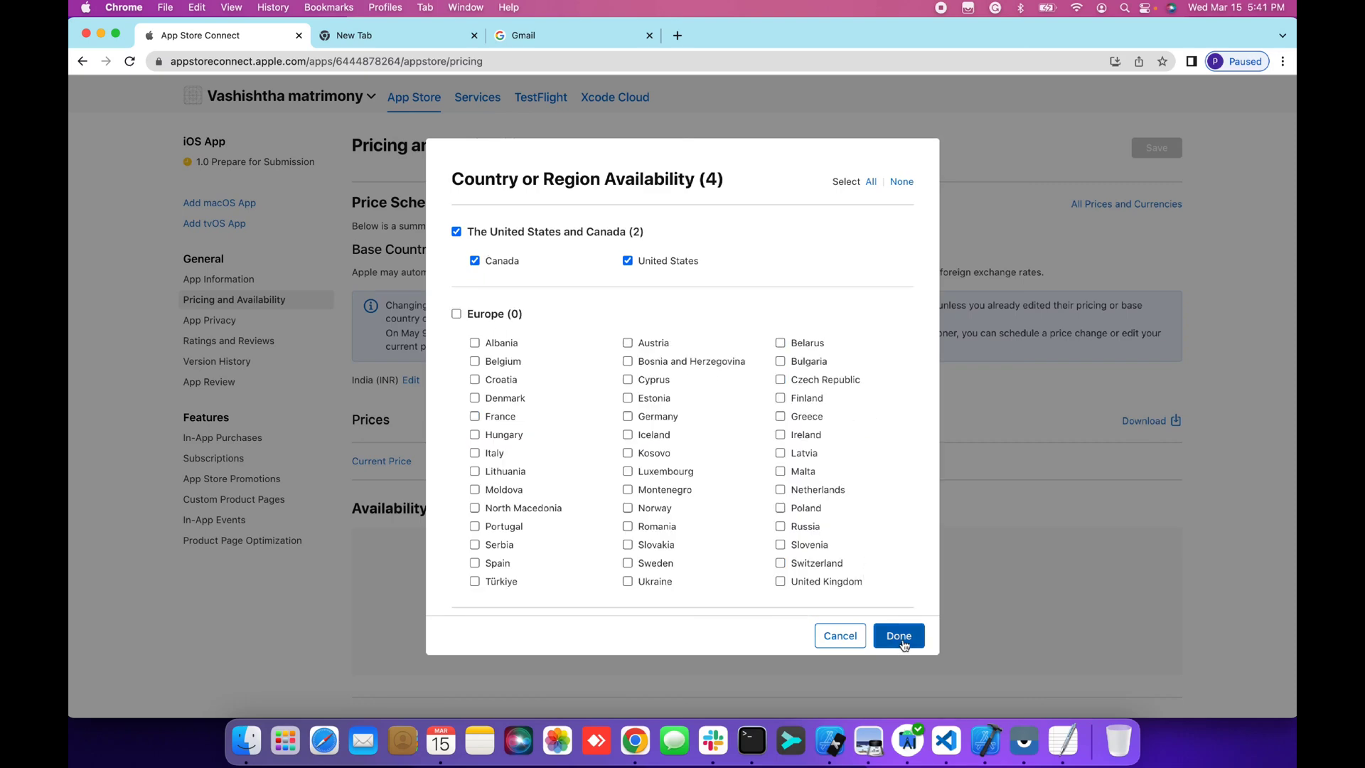
{"action": "left_click", "coordinate": [900, 637]}
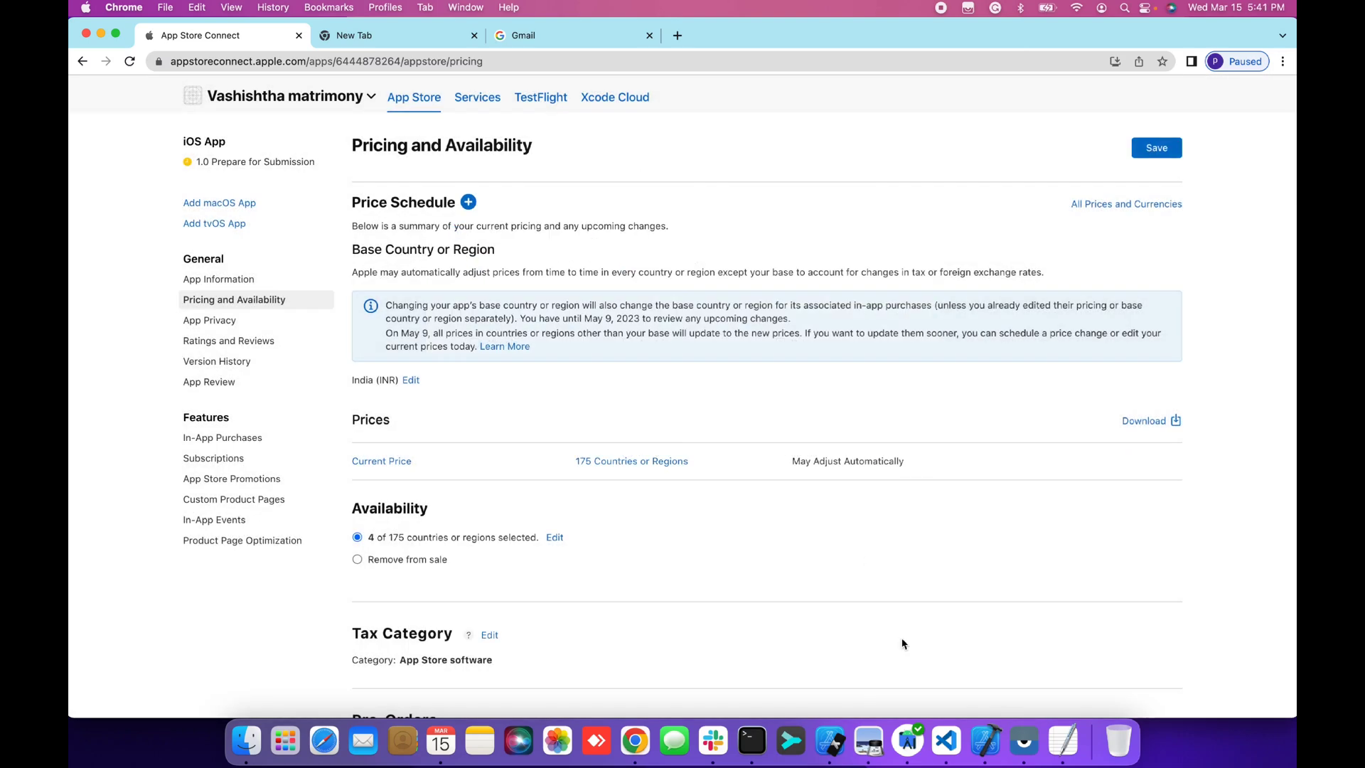
Set the app's tax category to Dating and confirm it
{"action": "scroll", "coordinate": [820, 518], "scroll_direction": "down", "scroll_amount": 4}
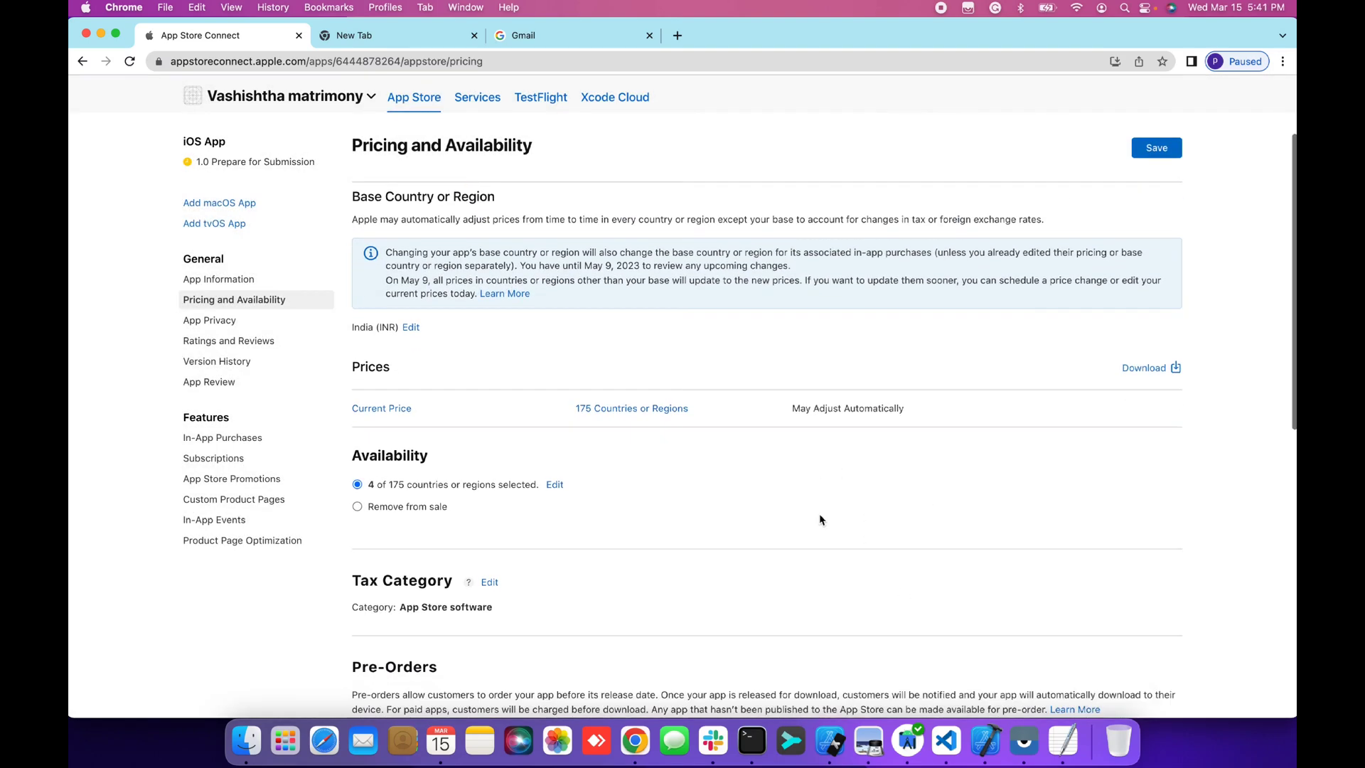
{"action": "scroll", "coordinate": [819, 513], "scroll_direction": "down", "scroll_amount": 3}
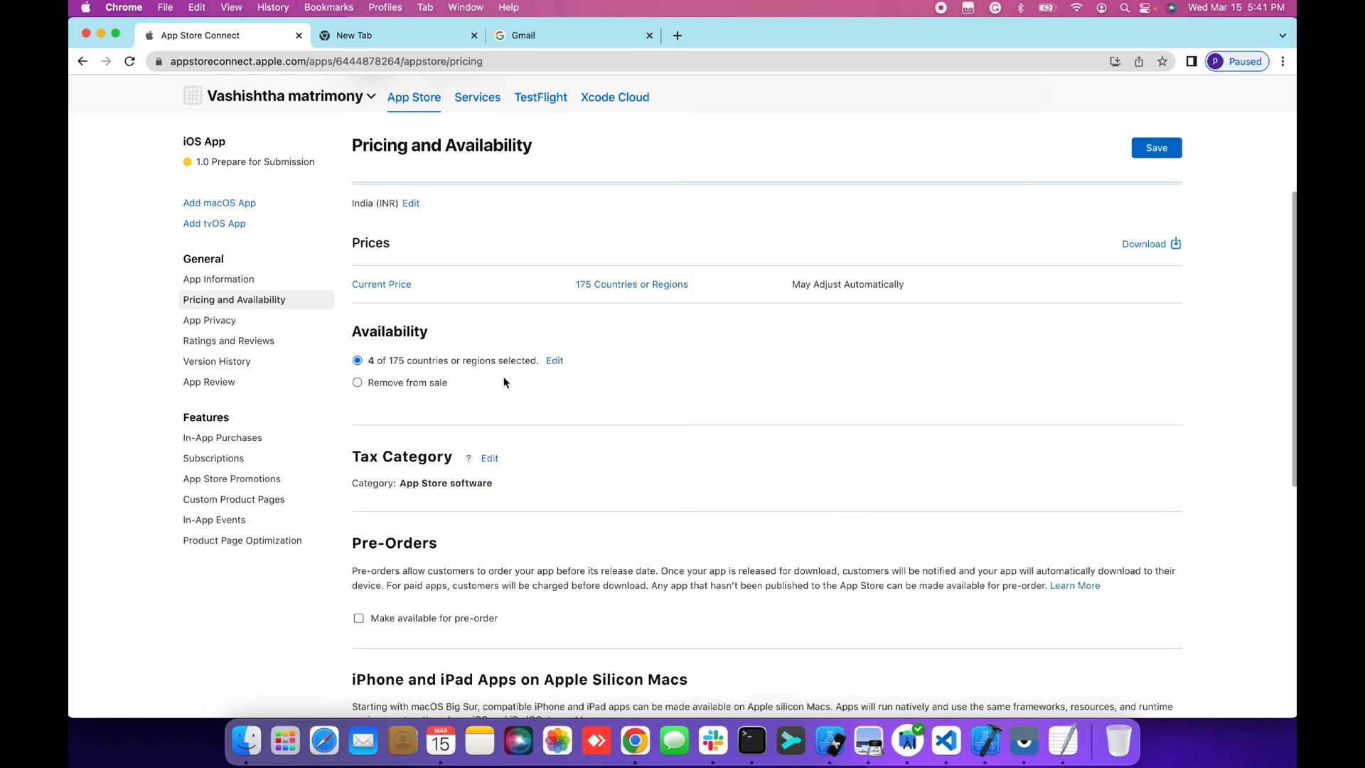
{"action": "scroll", "coordinate": [513, 414], "scroll_direction": "down", "scroll_amount": 3}
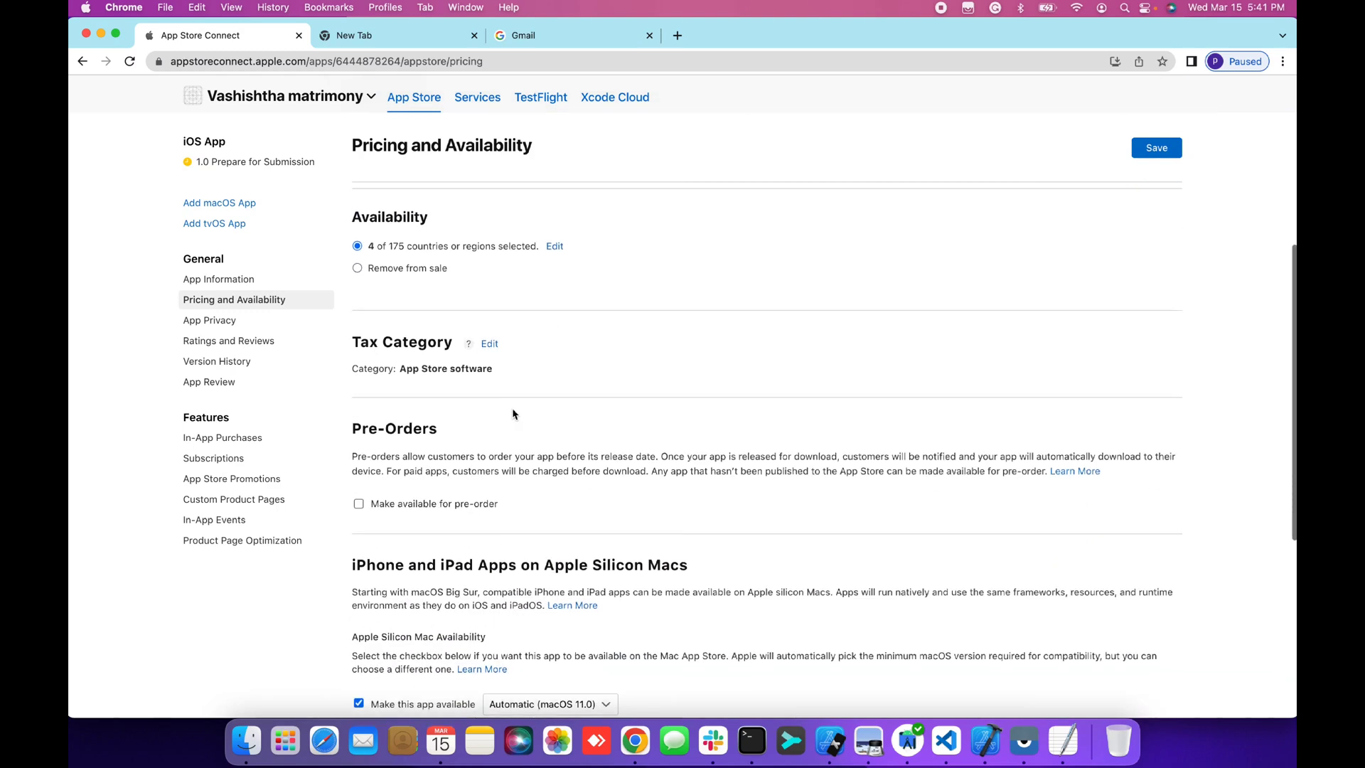
{"action": "left_click", "coordinate": [490, 342]}
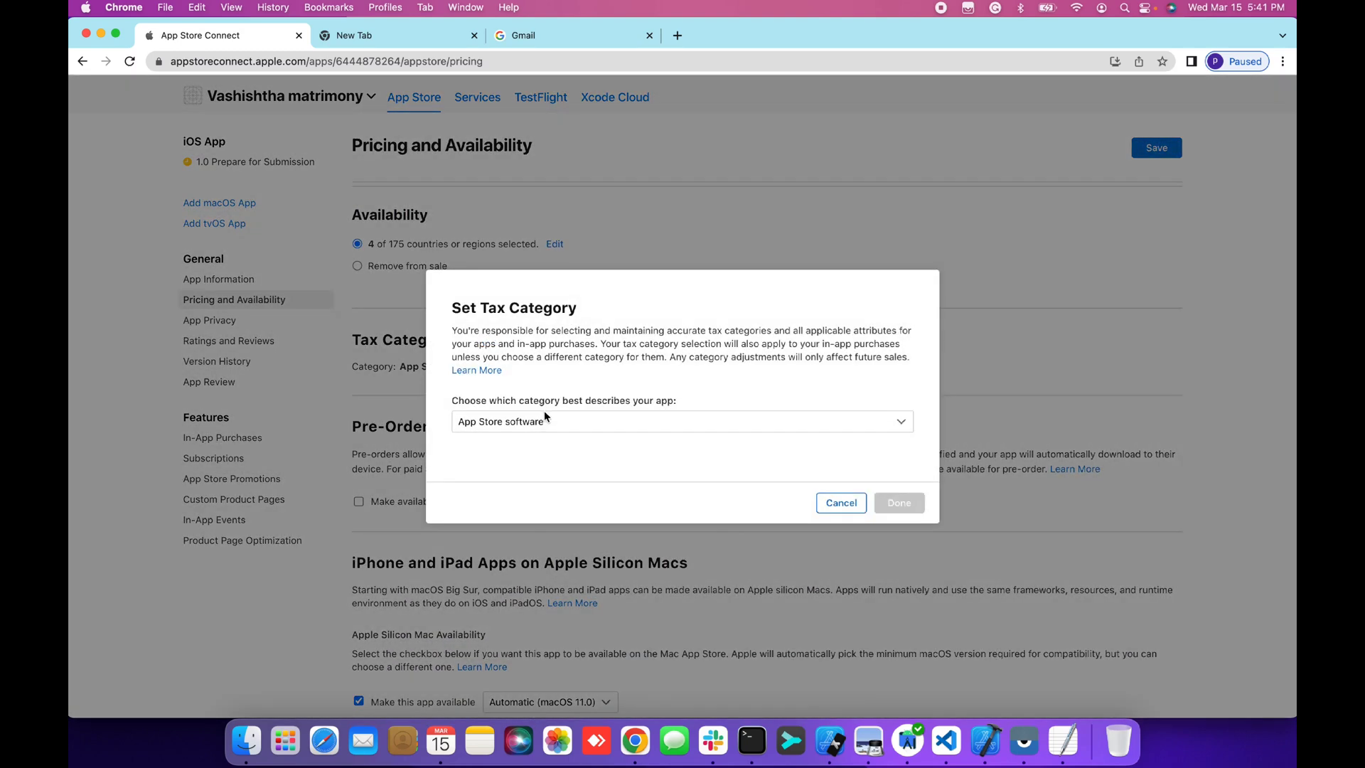
{"action": "left_click", "coordinate": [566, 420]}
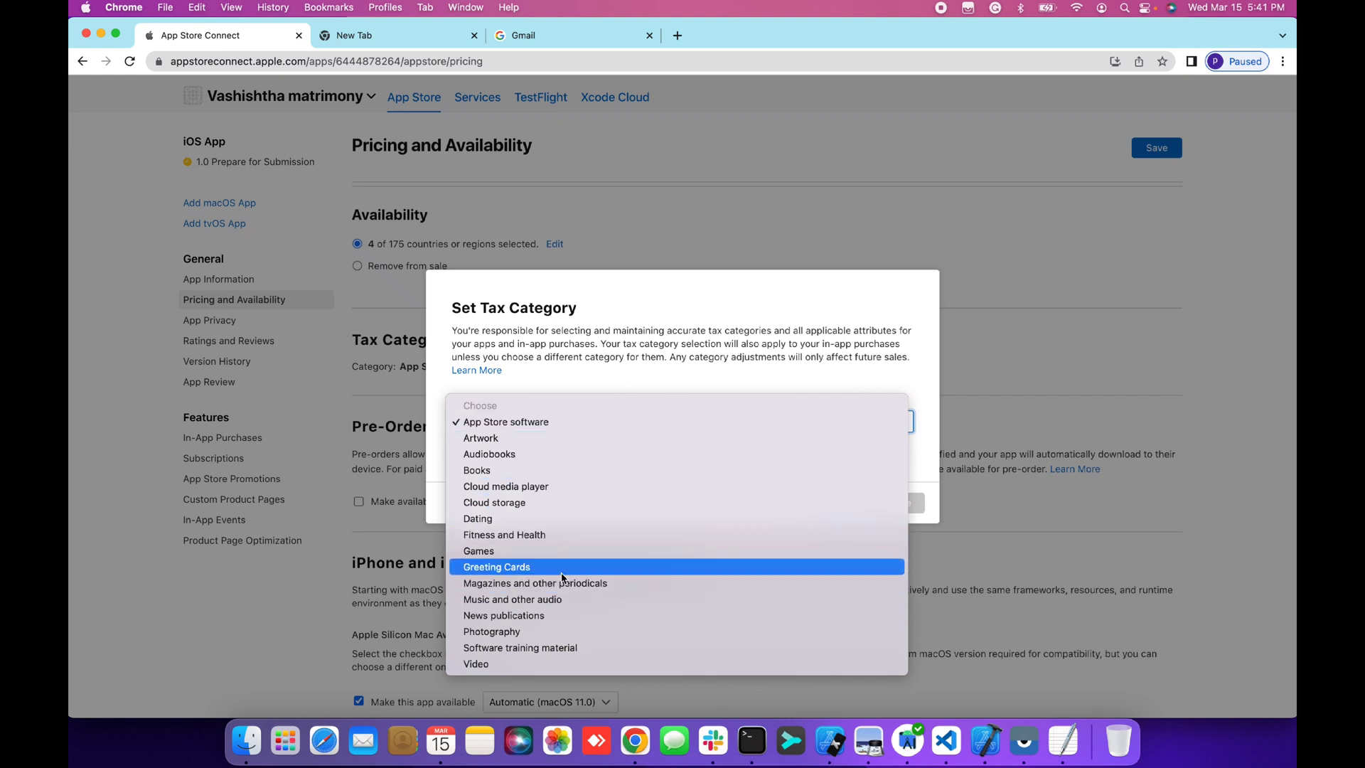
{"action": "left_click", "coordinate": [561, 519]}
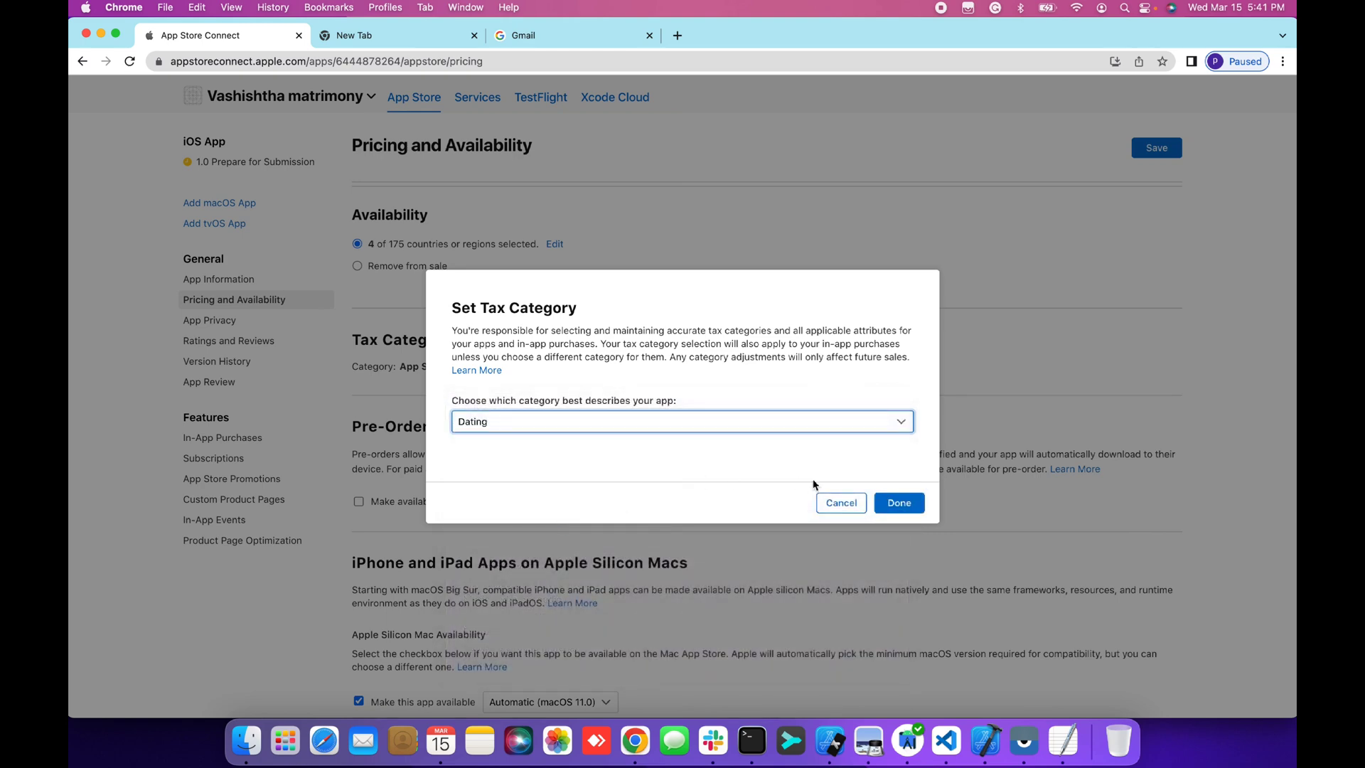
{"action": "left_click", "coordinate": [900, 502]}
Turn off the app's availability on Apple silicon Macs
{"action": "scroll", "coordinate": [563, 463], "scroll_direction": "down", "scroll_amount": 10}
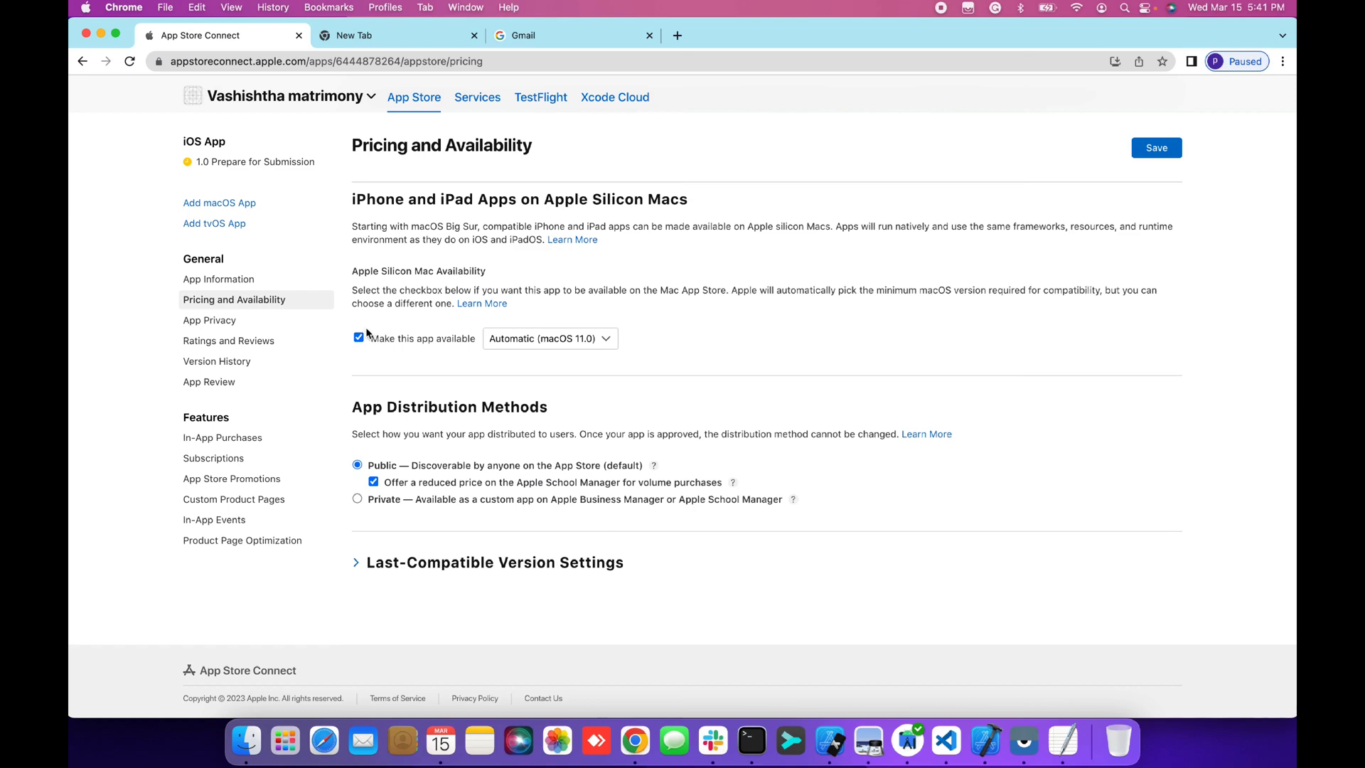
{"action": "left_click", "coordinate": [357, 343]}
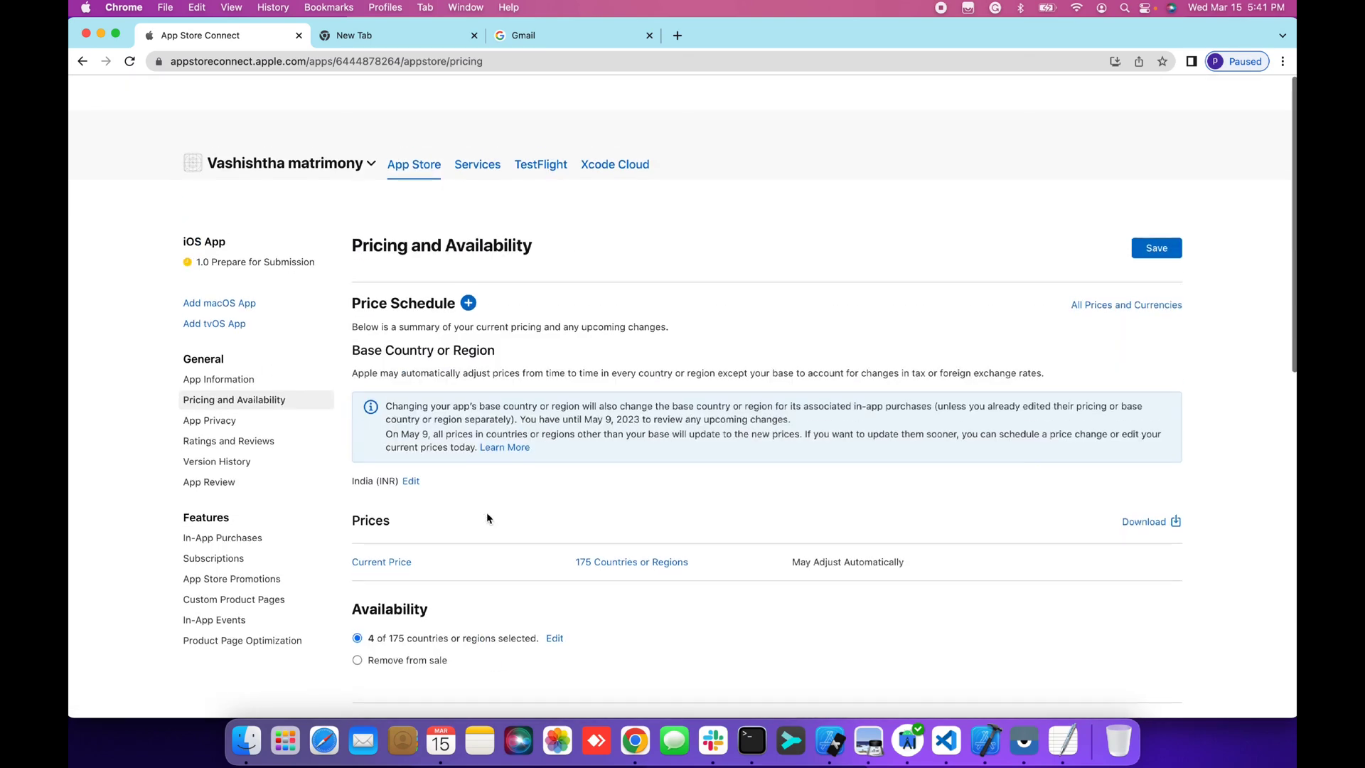
Save the changes made to the app's pricing and availability settings
{"action": "left_click", "coordinate": [1162, 217]}
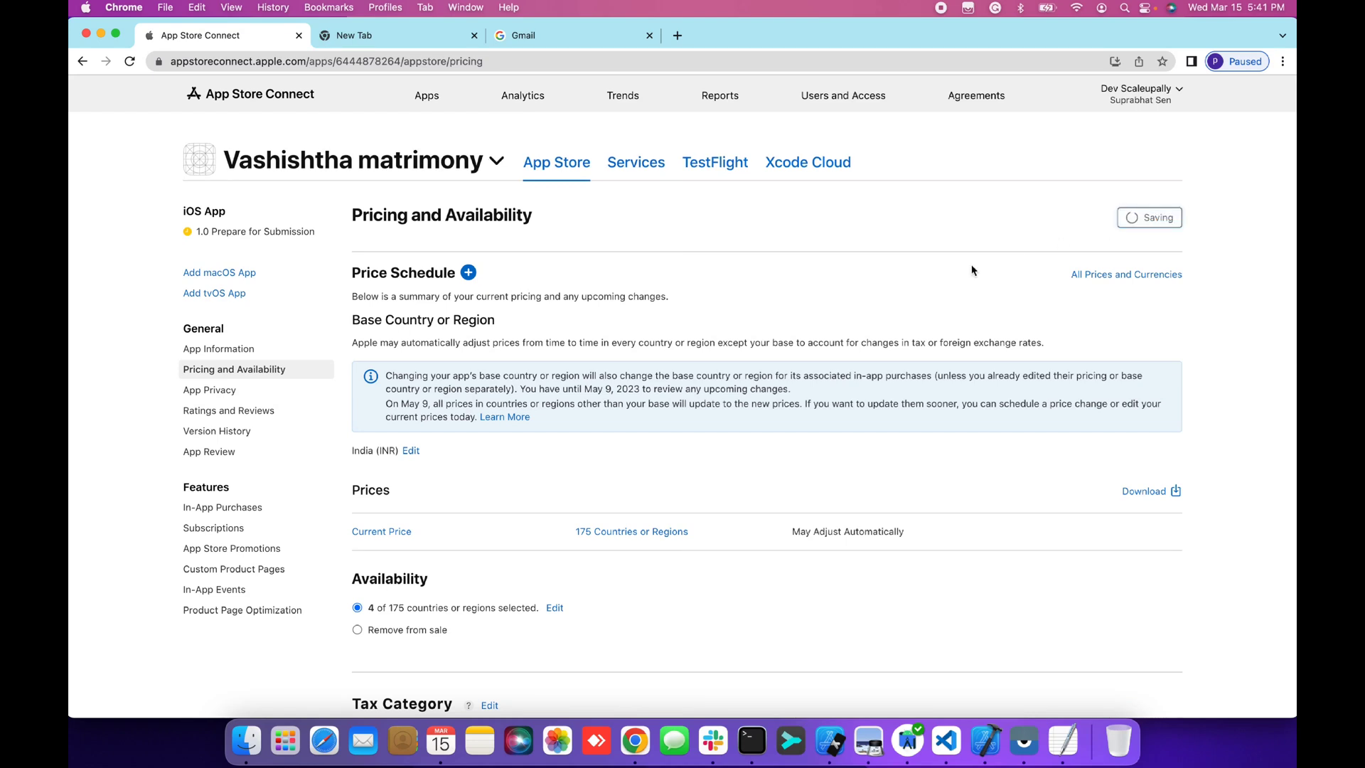
{"action": "scroll", "coordinate": [666, 378], "scroll_direction": "down", "scroll_amount": 2}
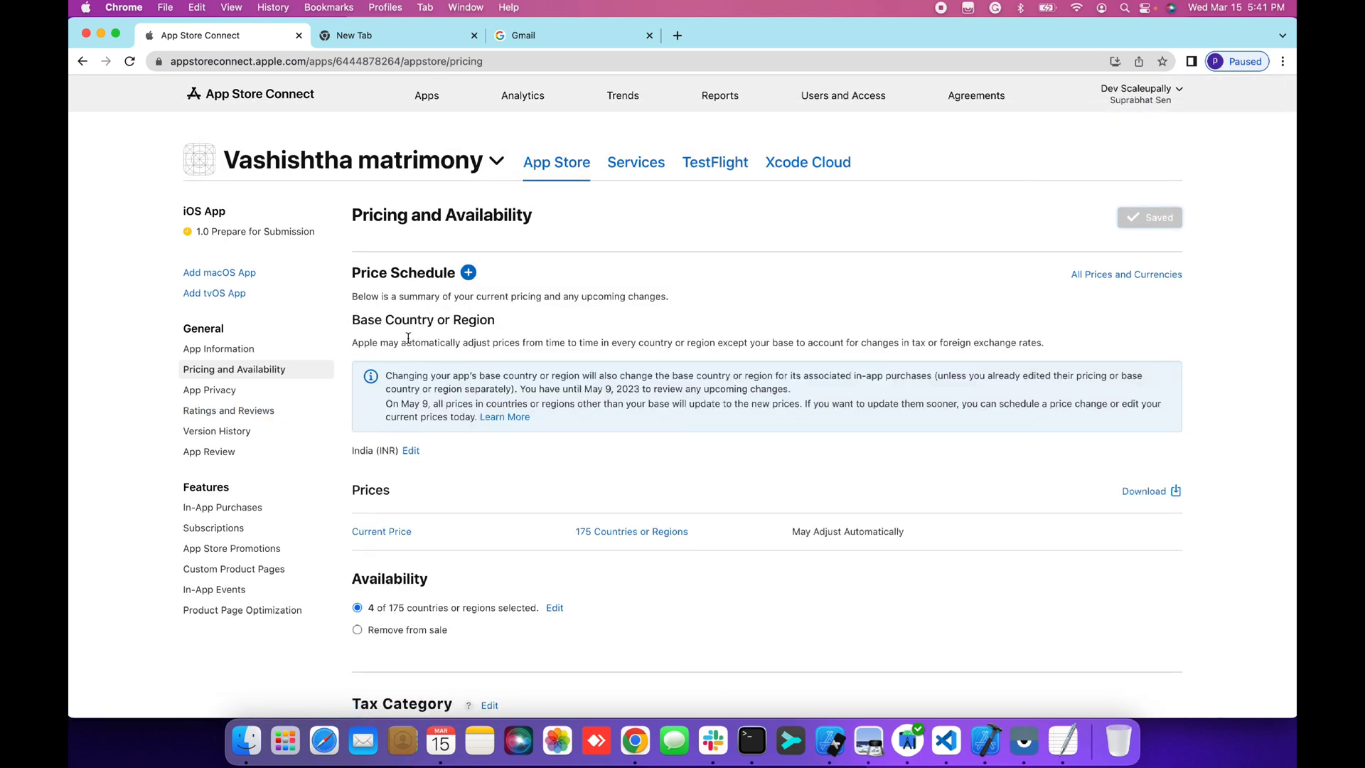
{"action": "left_click", "coordinate": [223, 390]}
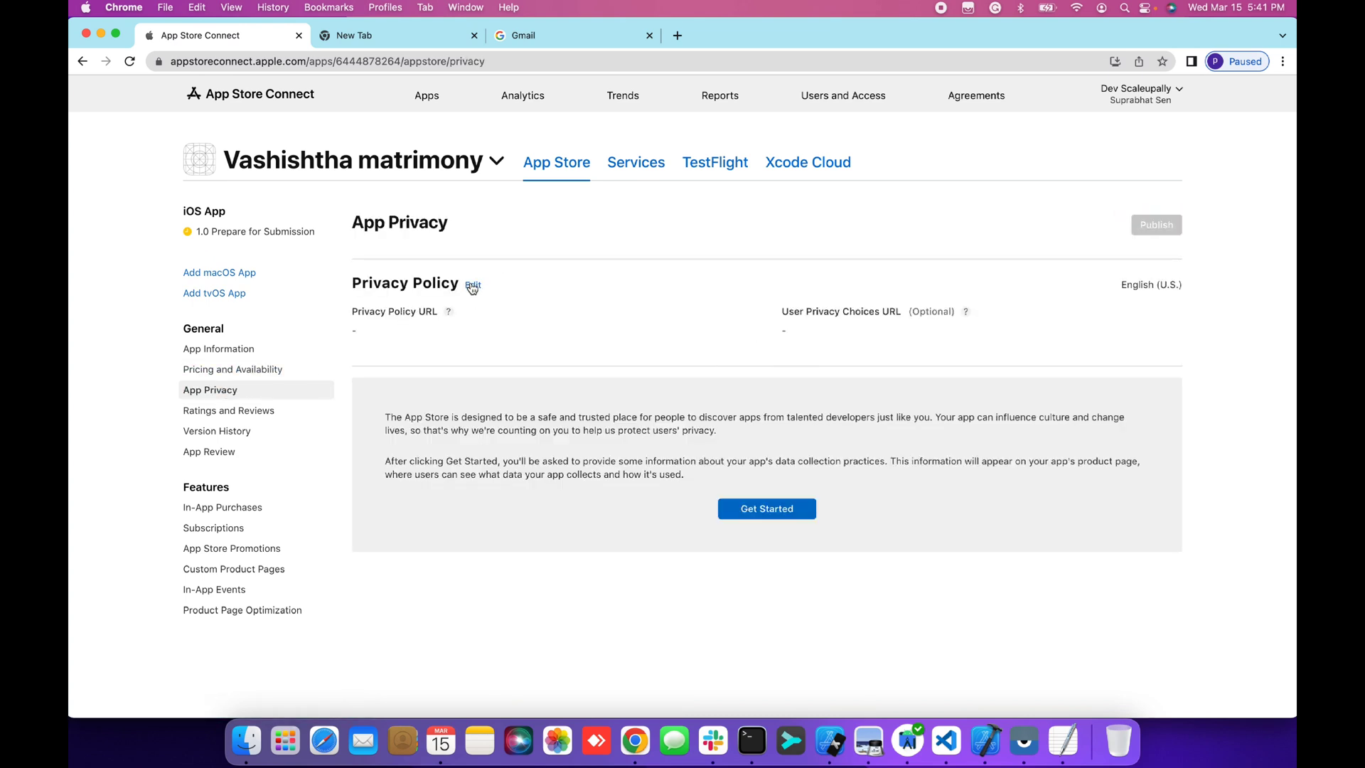
{"action": "left_click", "coordinate": [472, 285]}
{"action": "left_click", "coordinate": [561, 362]}
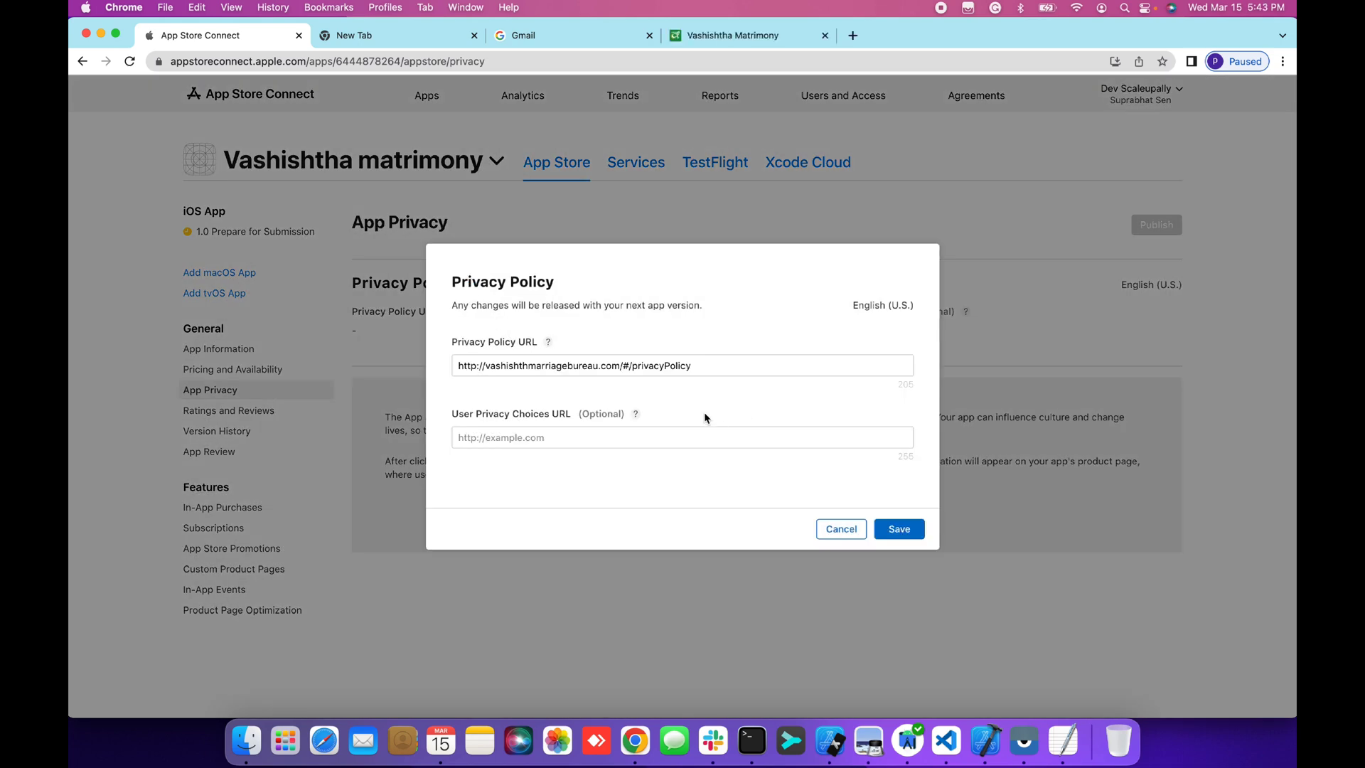
{"action": "left_click", "coordinate": [756, 369]}
{"action": "key", "text": "super+a"}
{"action": "key", "text": "super+c"}
{"action": "key", "text": "BackSpace"}
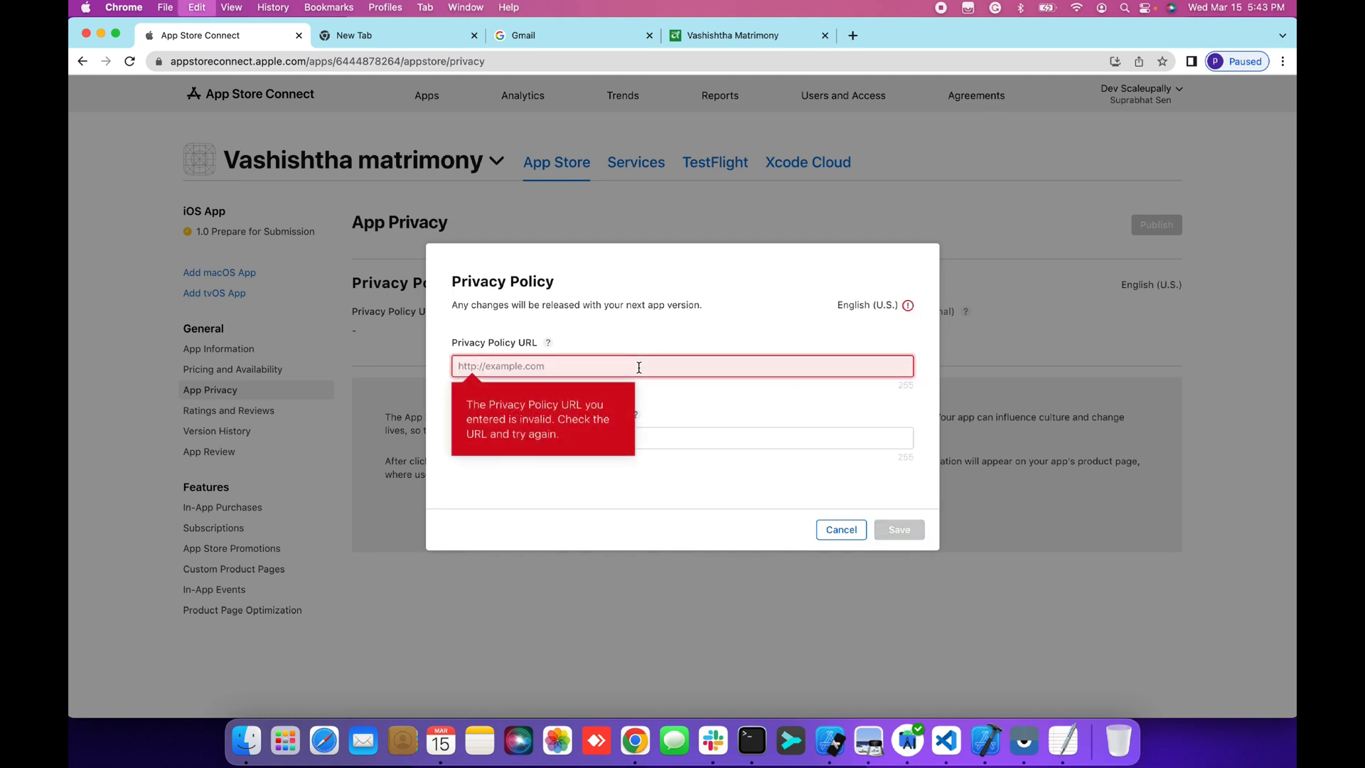
{"action": "key", "text": "super+v"}
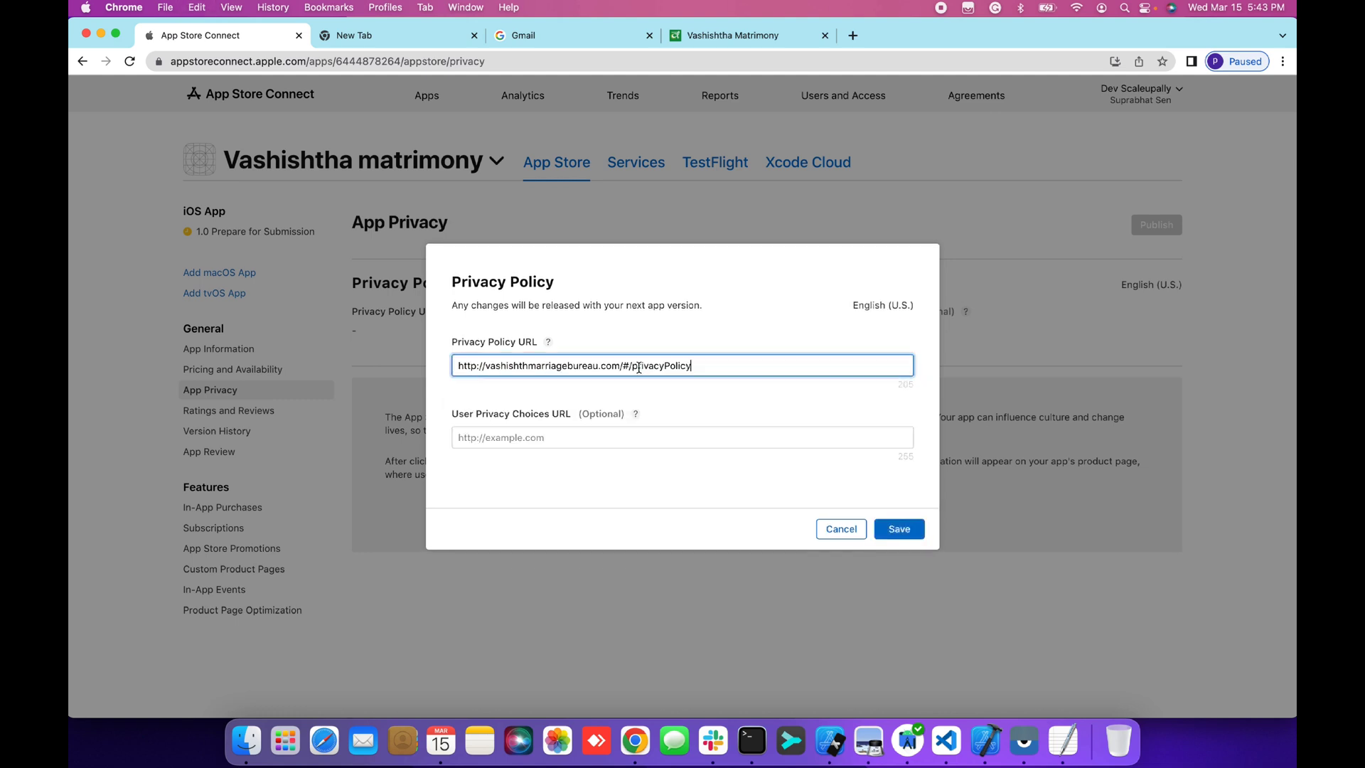
{"action": "left_click", "coordinate": [895, 527]}
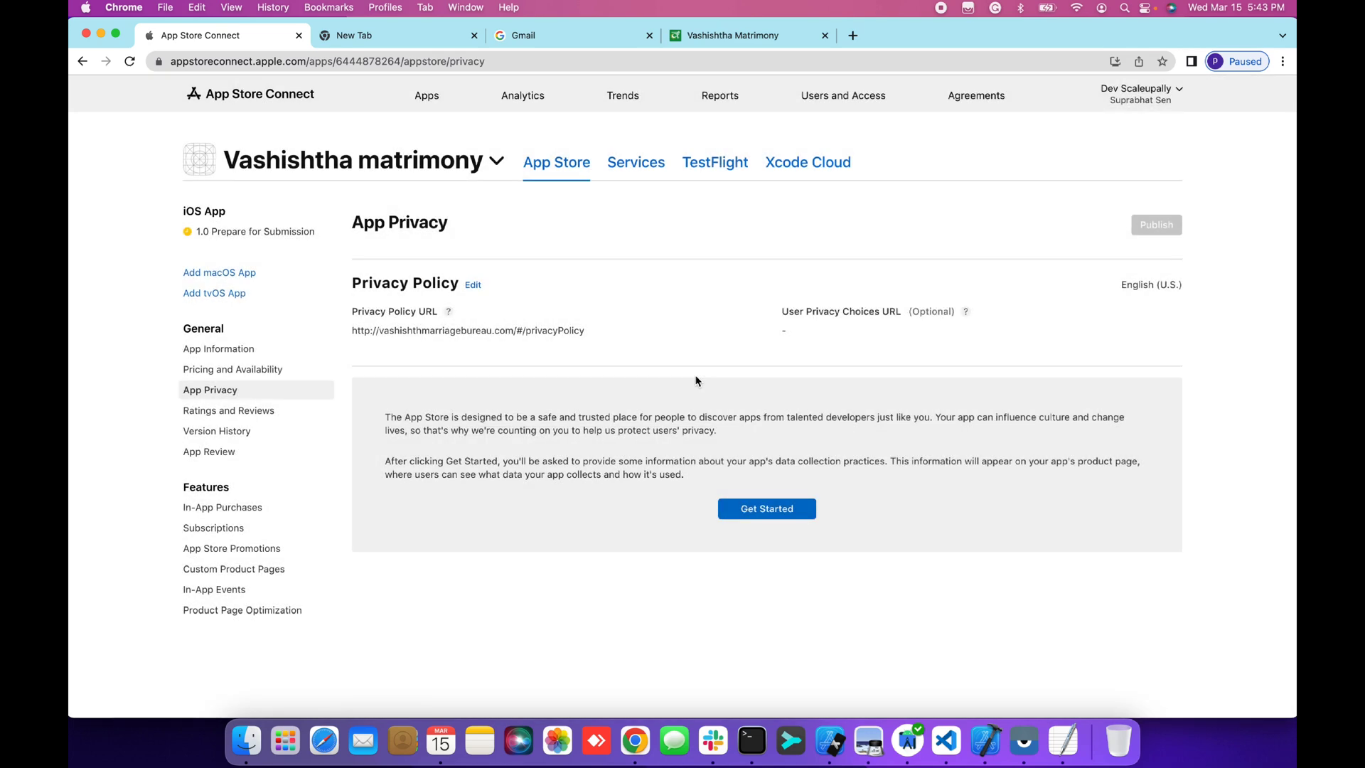
Start the app privacy questionnaire, declare that the app collects data, and select Name, Email Address and Phone Number as collected contact info
{"action": "left_click", "coordinate": [740, 514]}
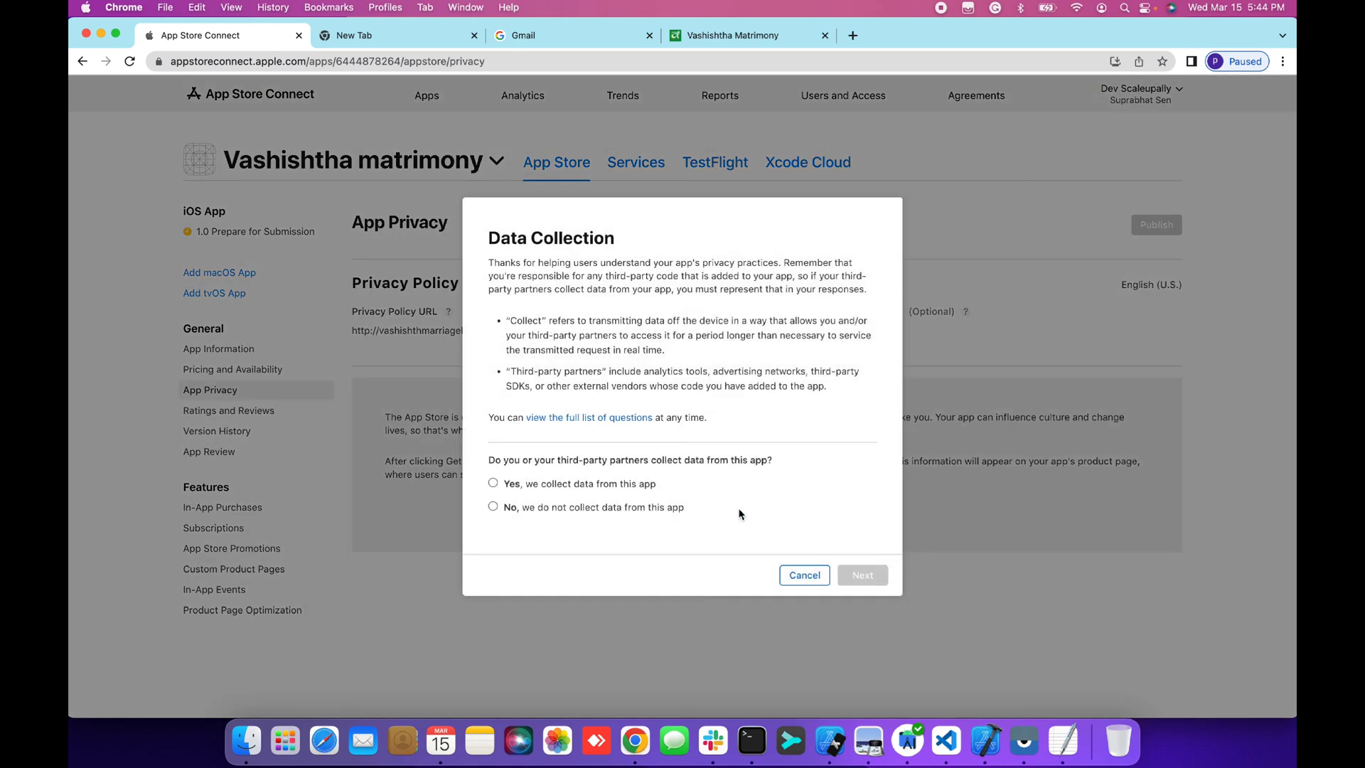
{"action": "left_click", "coordinate": [517, 484]}
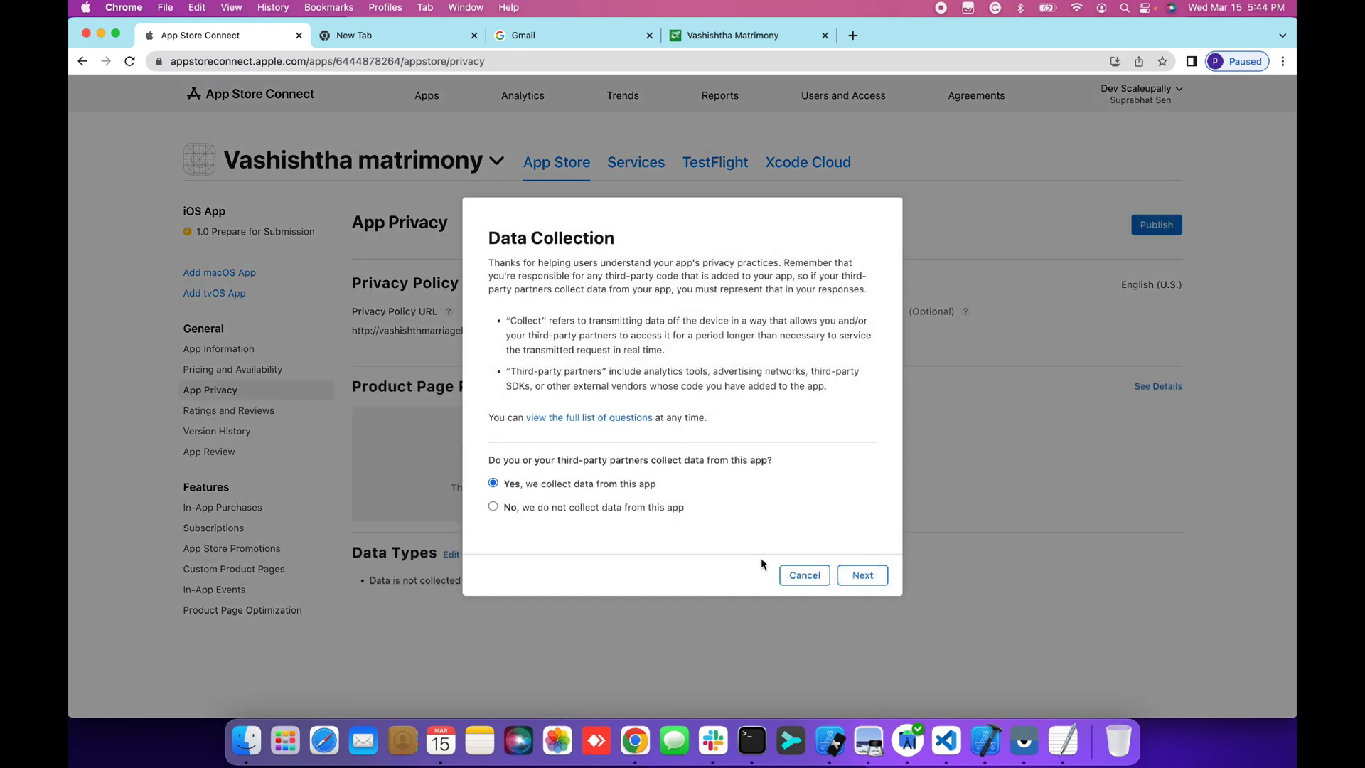
{"action": "left_click", "coordinate": [854, 577]}
{"action": "scroll", "coordinate": [645, 491], "scroll_direction": "down", "scroll_amount": 10}
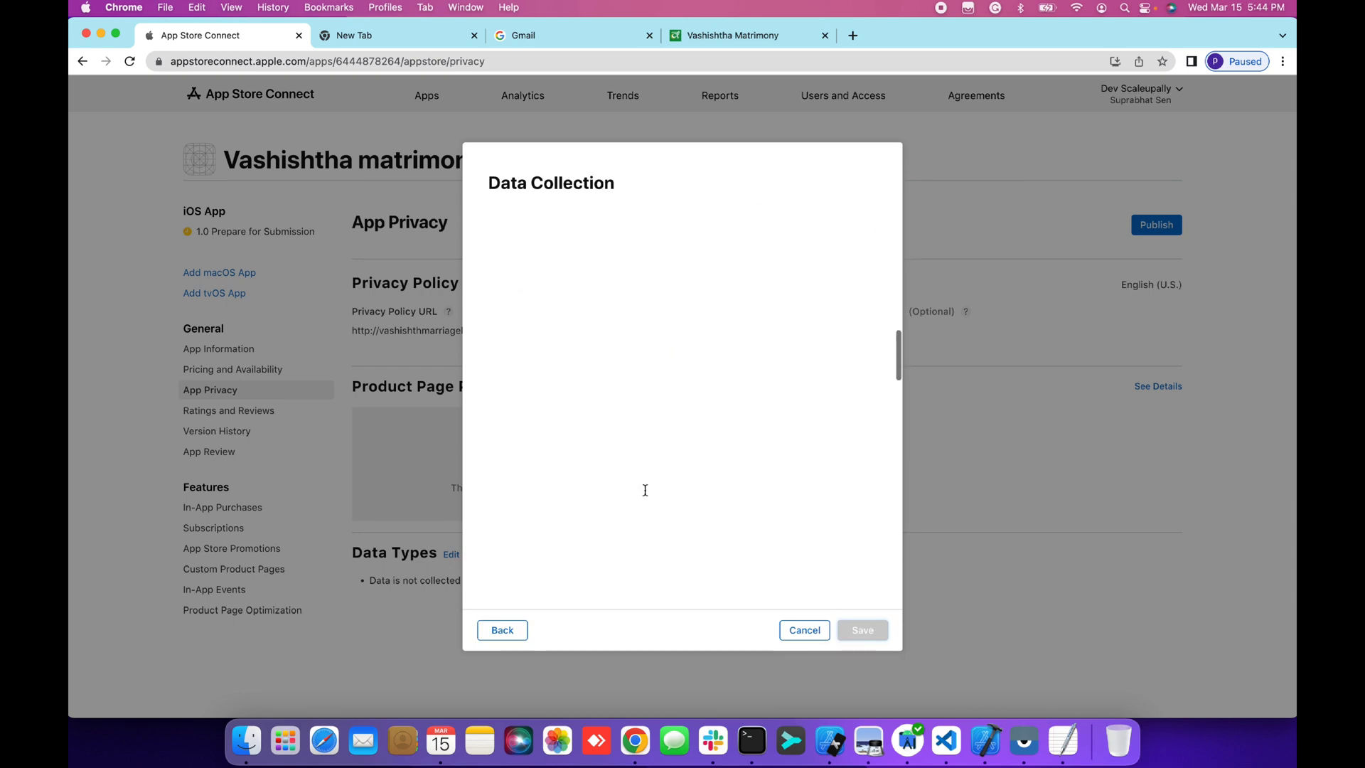
{"action": "scroll", "coordinate": [645, 491], "scroll_direction": "down", "scroll_amount": 5}
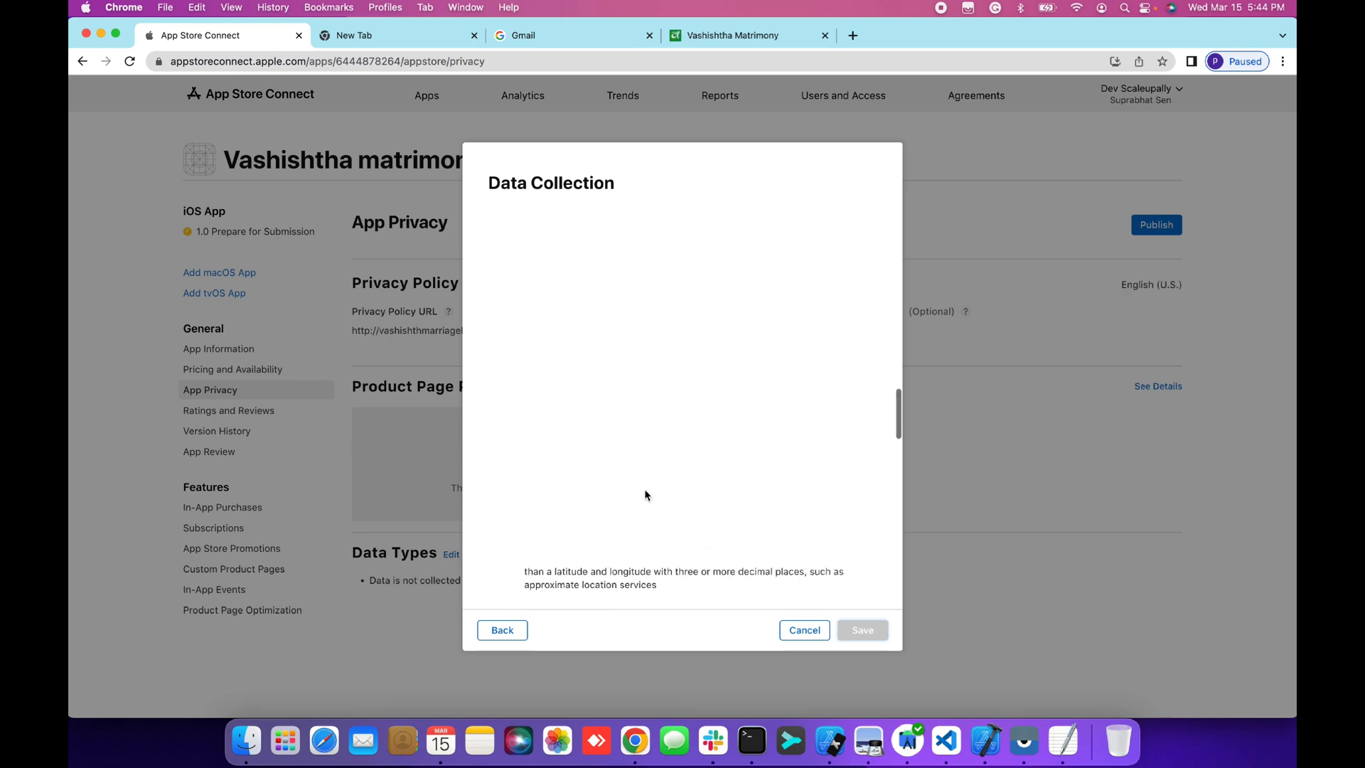
{"action": "scroll", "coordinate": [644, 493], "scroll_direction": "up", "scroll_amount": 10}
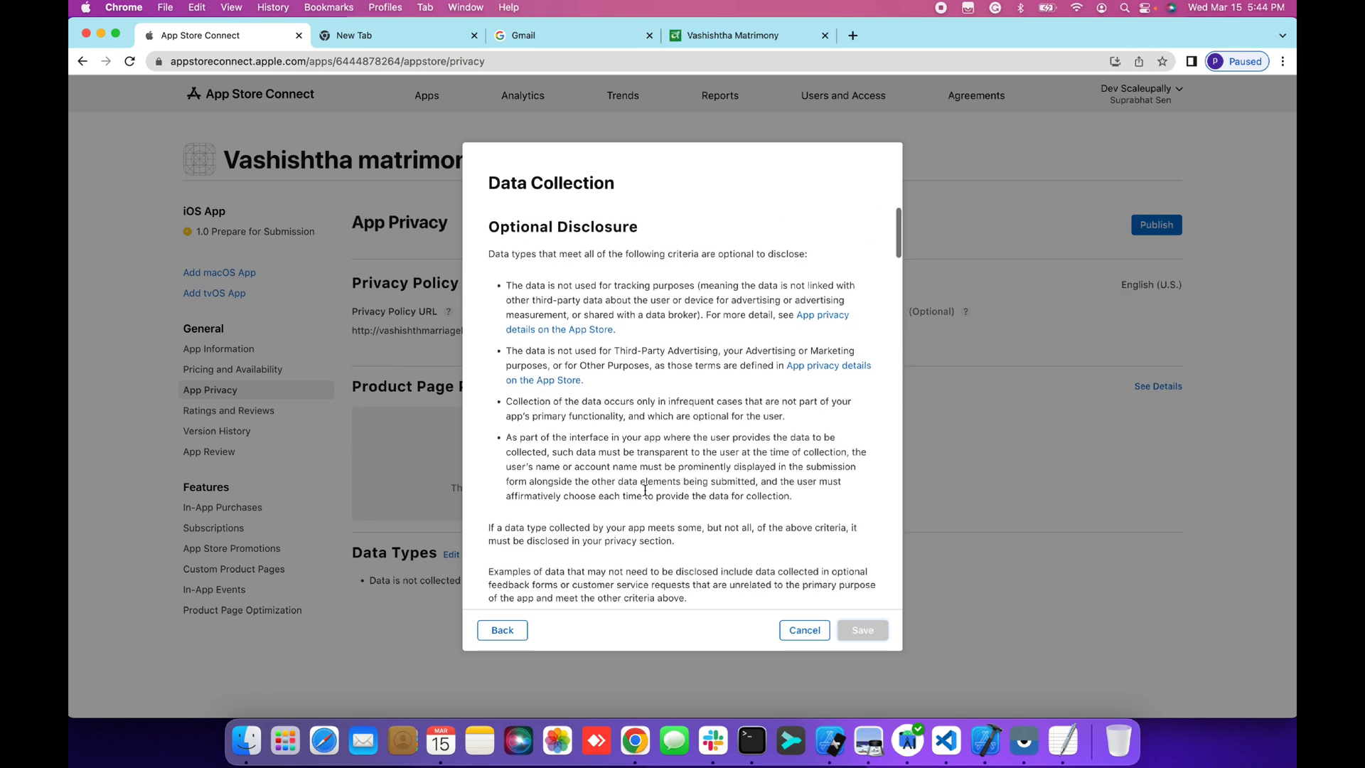
{"action": "scroll", "coordinate": [645, 490], "scroll_direction": "down", "scroll_amount": 10}
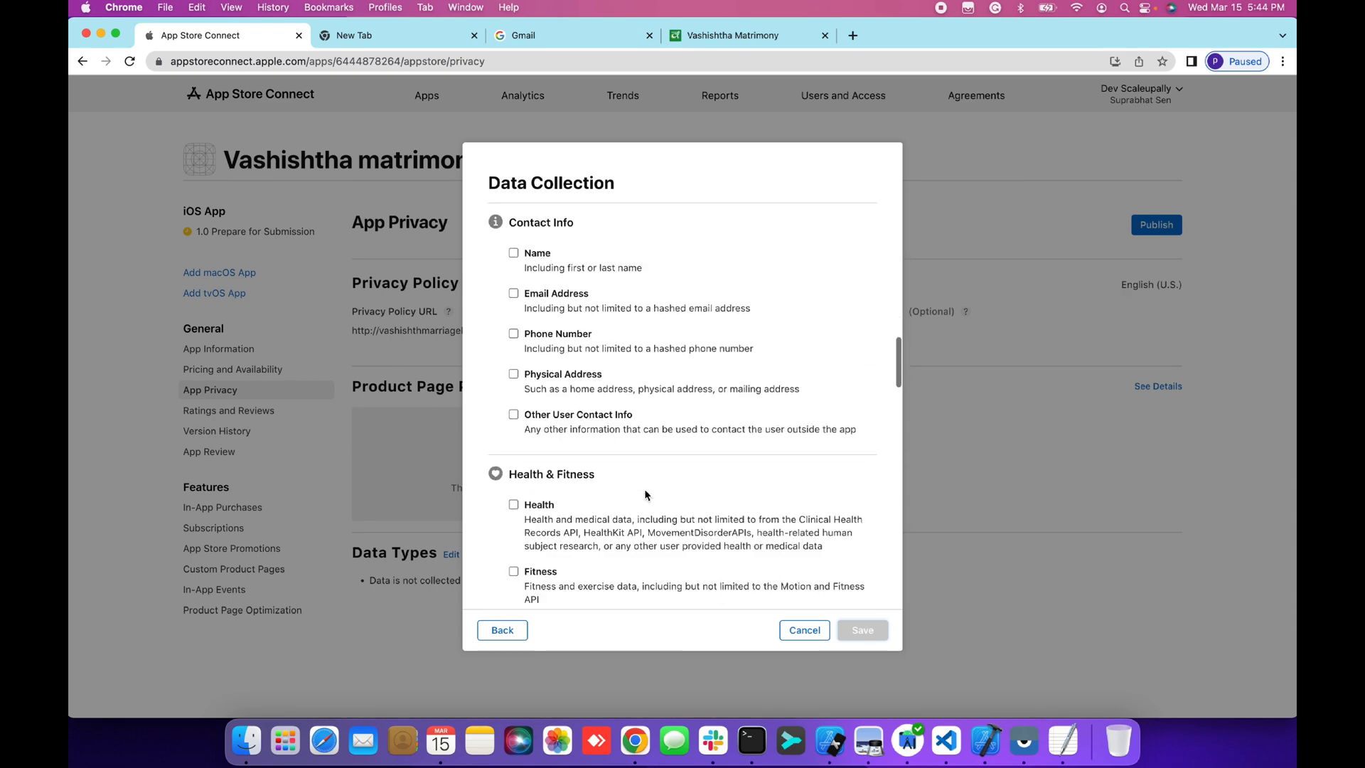
{"action": "left_click", "coordinate": [514, 251]}
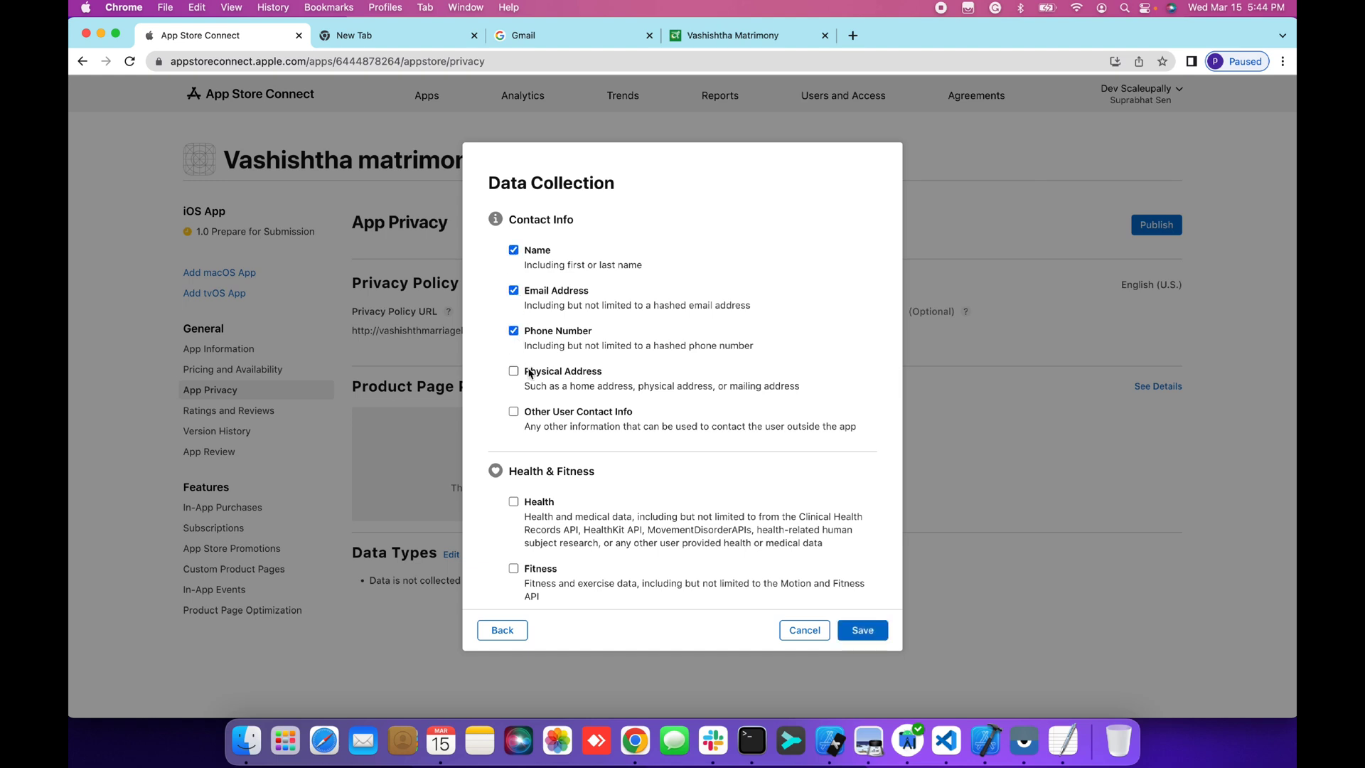
Add Photos or Videos from User Content to the collected data types and save the data collection answers
{"action": "scroll", "coordinate": [581, 415], "scroll_direction": "down", "scroll_amount": 2}
{"action": "scroll", "coordinate": [540, 416], "scroll_direction": "down", "scroll_amount": 3}
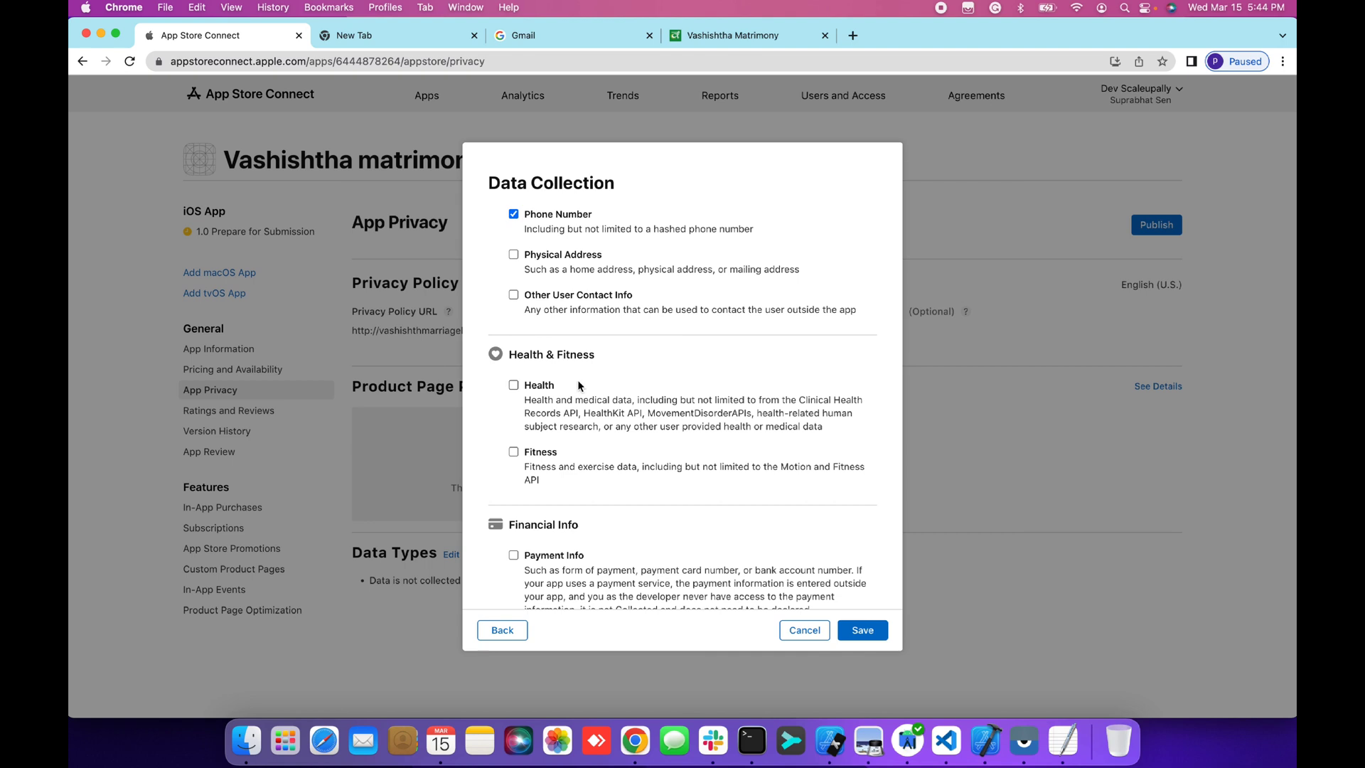
{"action": "scroll", "coordinate": [578, 385], "scroll_direction": "down", "scroll_amount": 4}
{"action": "scroll", "coordinate": [578, 385], "scroll_direction": "down", "scroll_amount": 5}
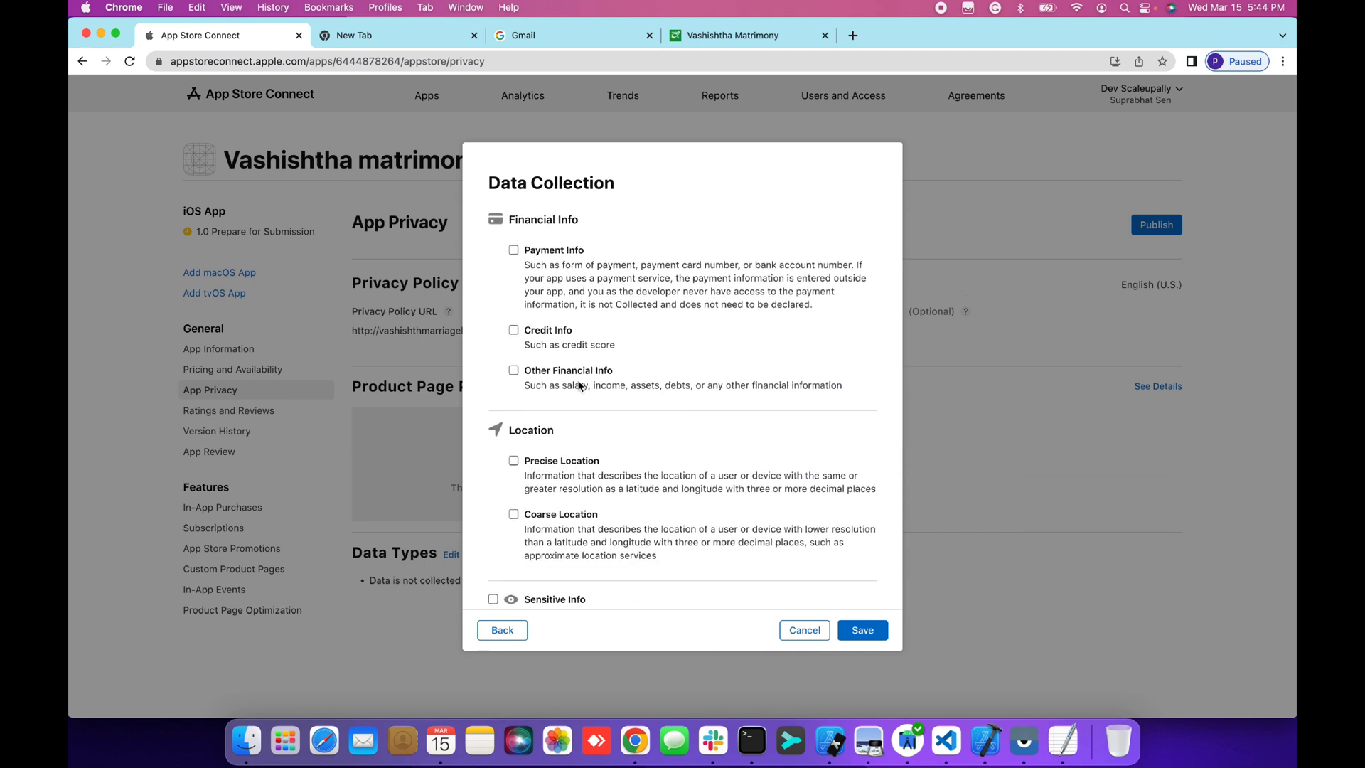
{"action": "scroll", "coordinate": [578, 385], "scroll_direction": "down", "scroll_amount": 9}
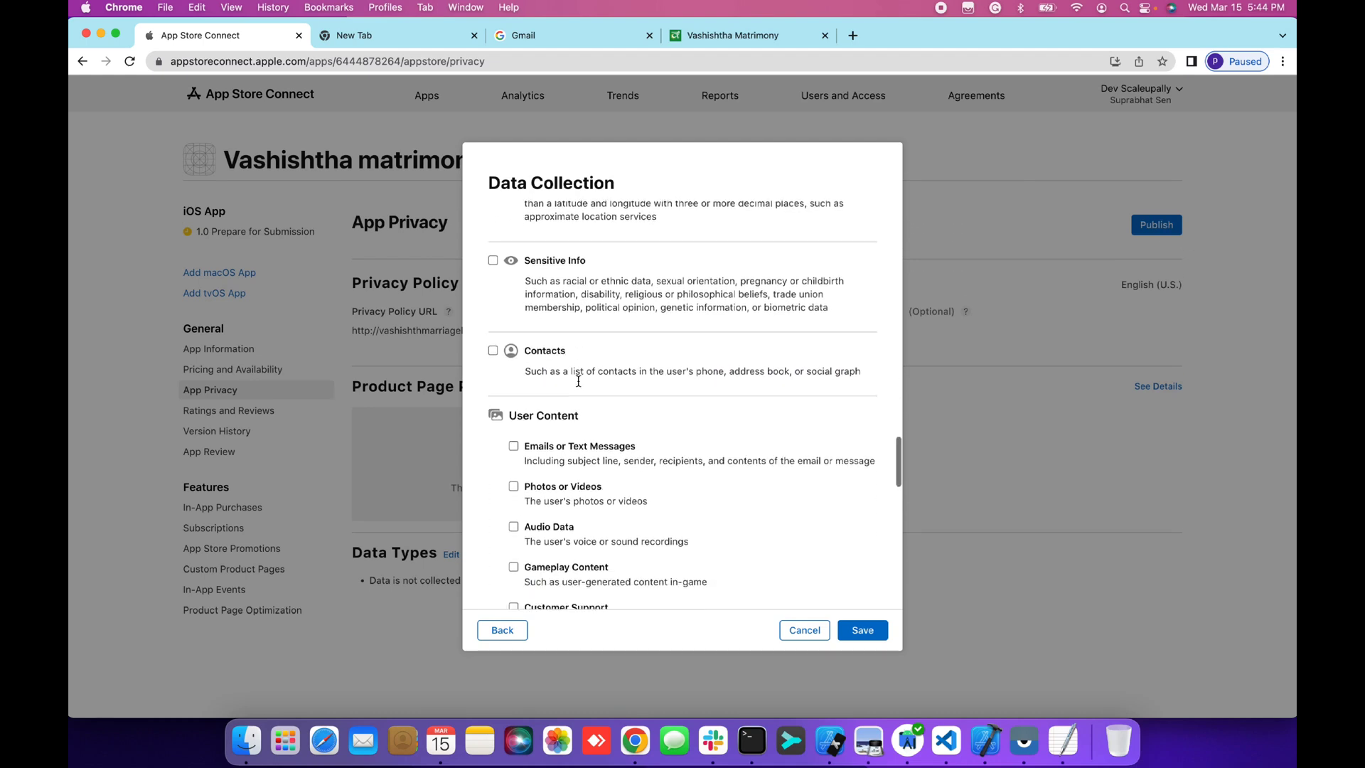
{"action": "scroll", "coordinate": [578, 382], "scroll_direction": "down", "scroll_amount": 4}
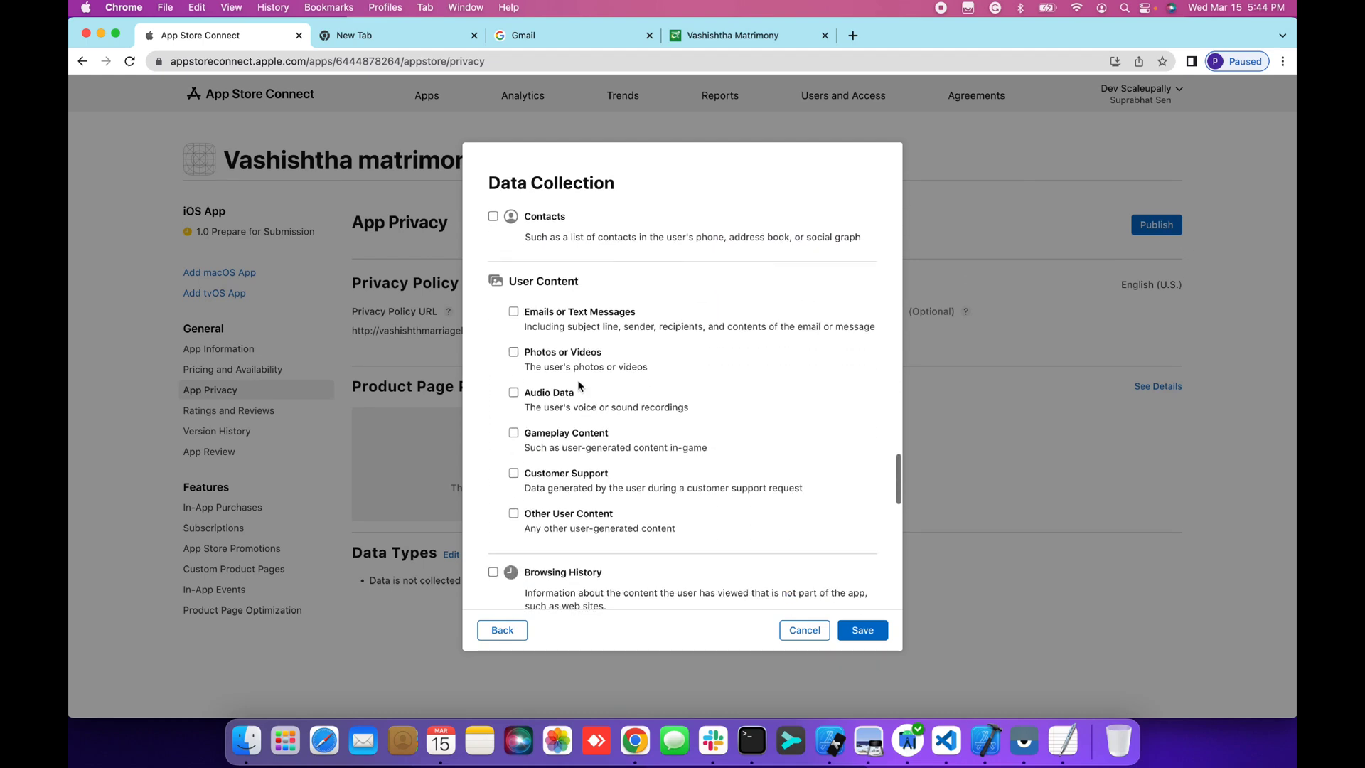
{"action": "scroll", "coordinate": [578, 382], "scroll_direction": "down", "scroll_amount": 2}
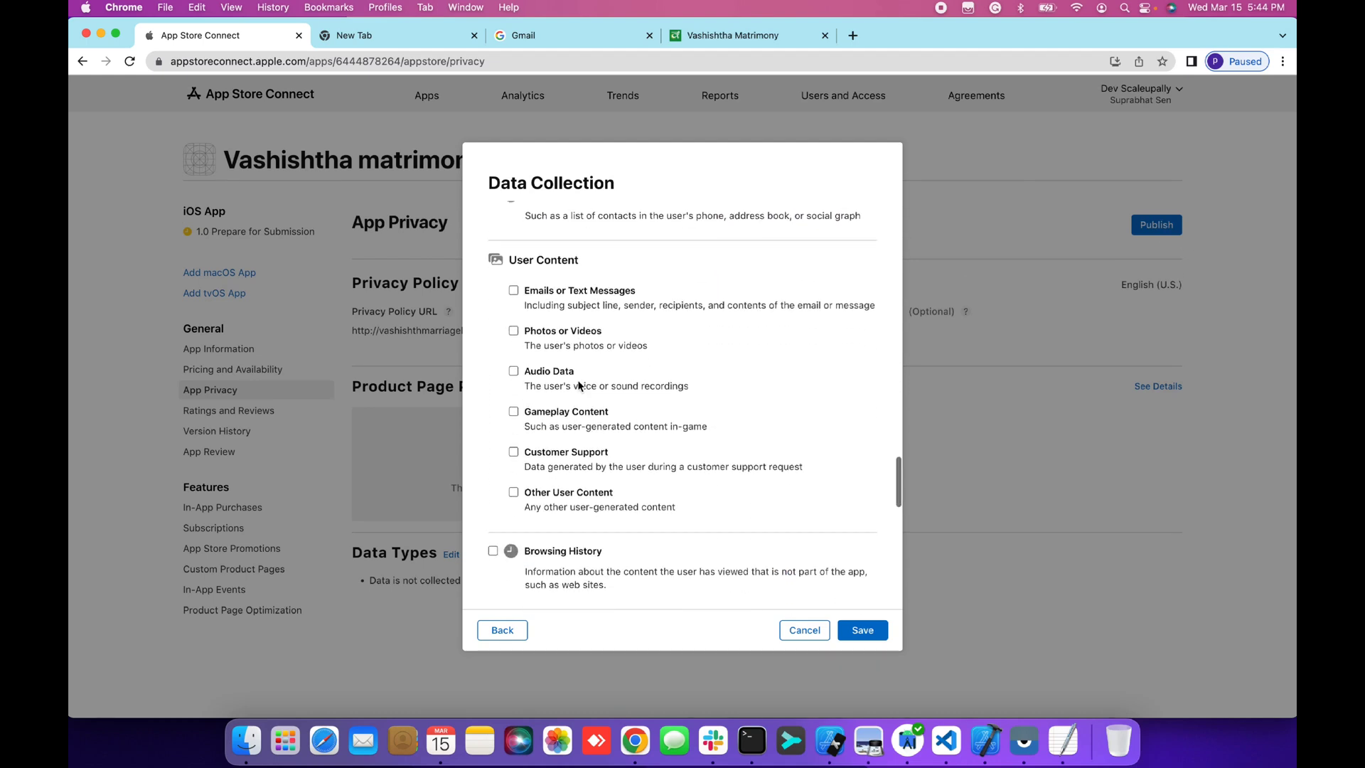
{"action": "left_click", "coordinate": [514, 272]}
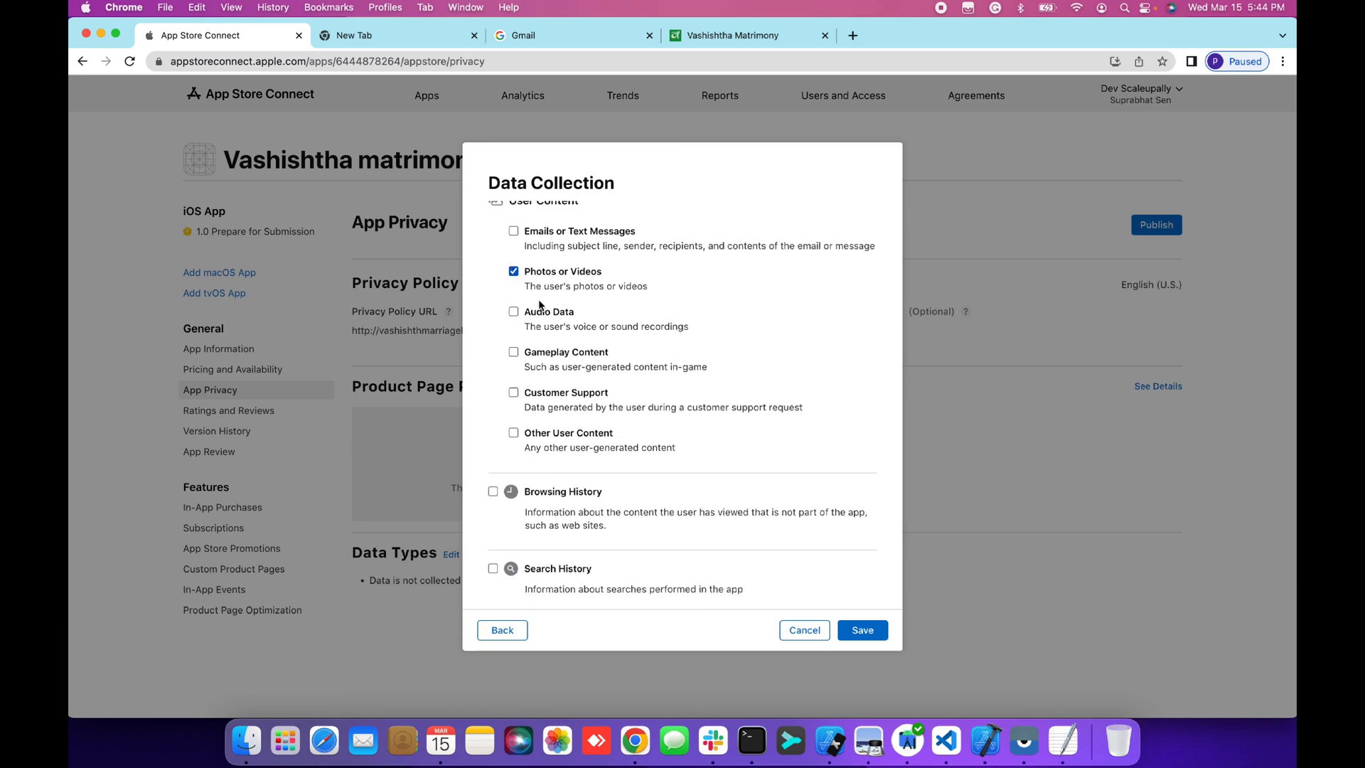
{"action": "scroll", "coordinate": [608, 390], "scroll_direction": "down", "scroll_amount": 3}
{"action": "scroll", "coordinate": [608, 389], "scroll_direction": "down", "scroll_amount": 15}
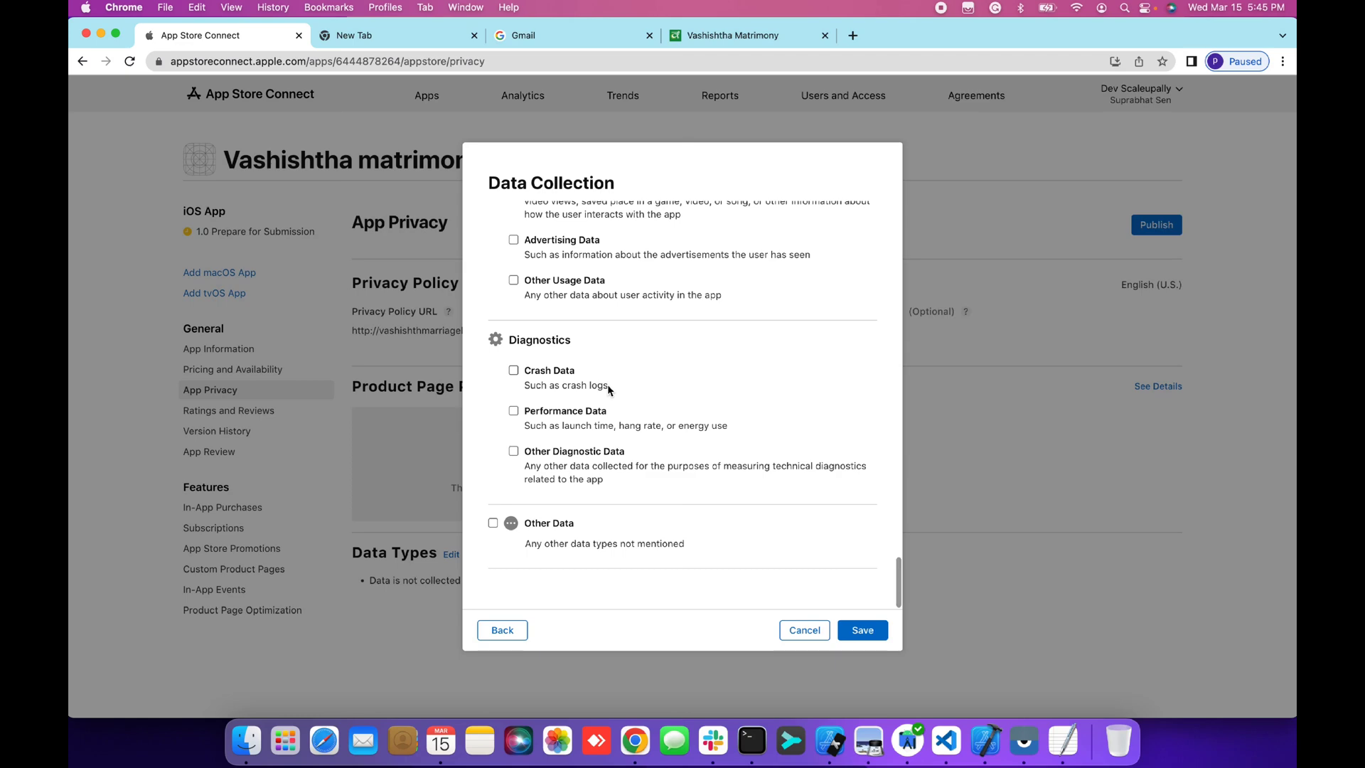
{"action": "left_click", "coordinate": [862, 628]}
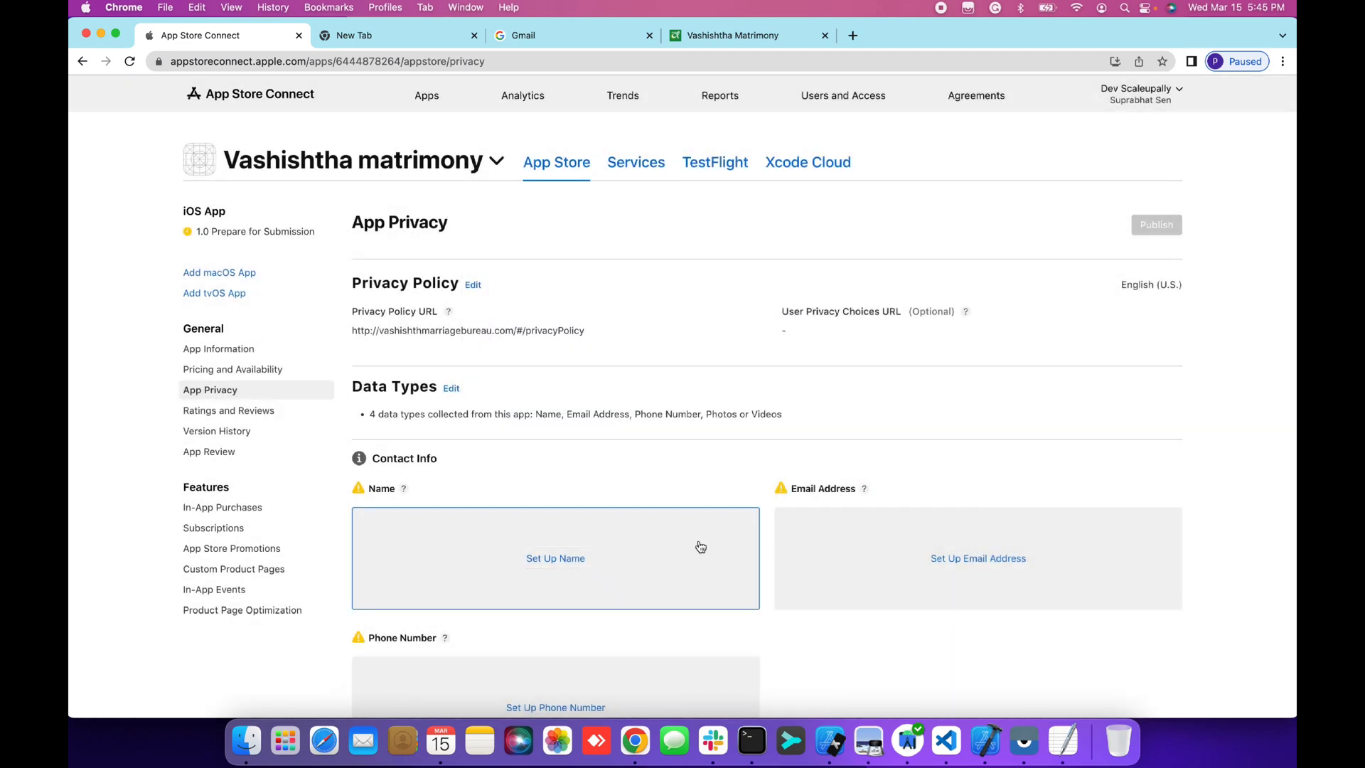
Declare that collected names are used for App Functionality and are linked to the user's identity
{"action": "left_click", "coordinate": [658, 548]}
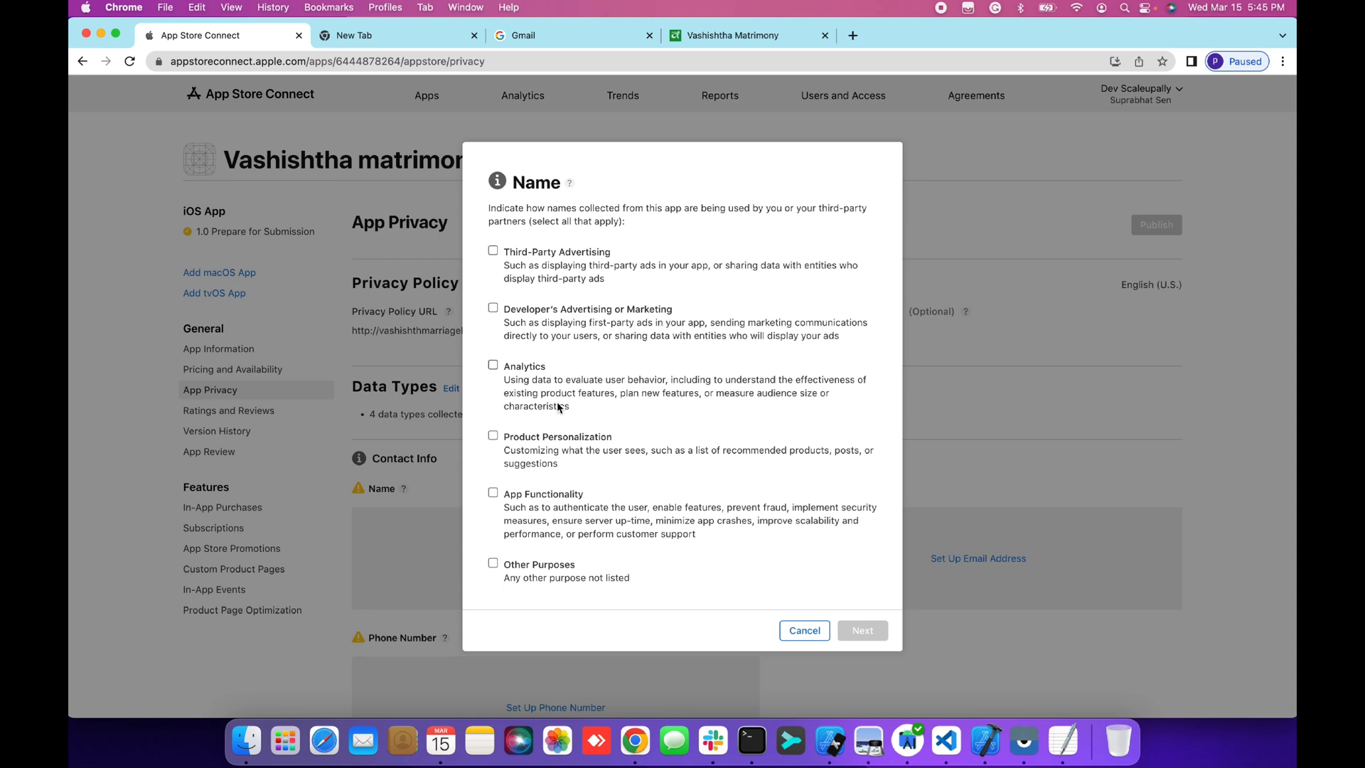
{"action": "left_click", "coordinate": [492, 495]}
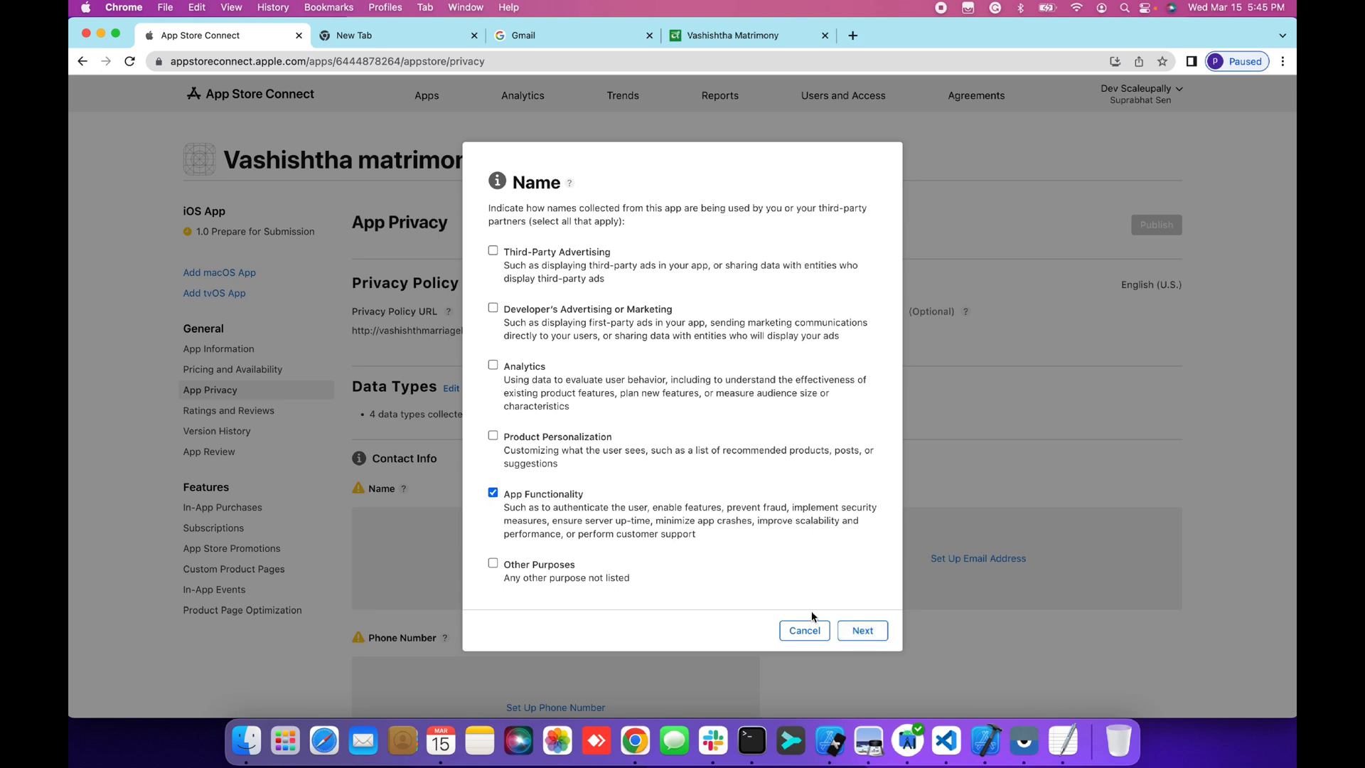
{"action": "left_click", "coordinate": [864, 631]}
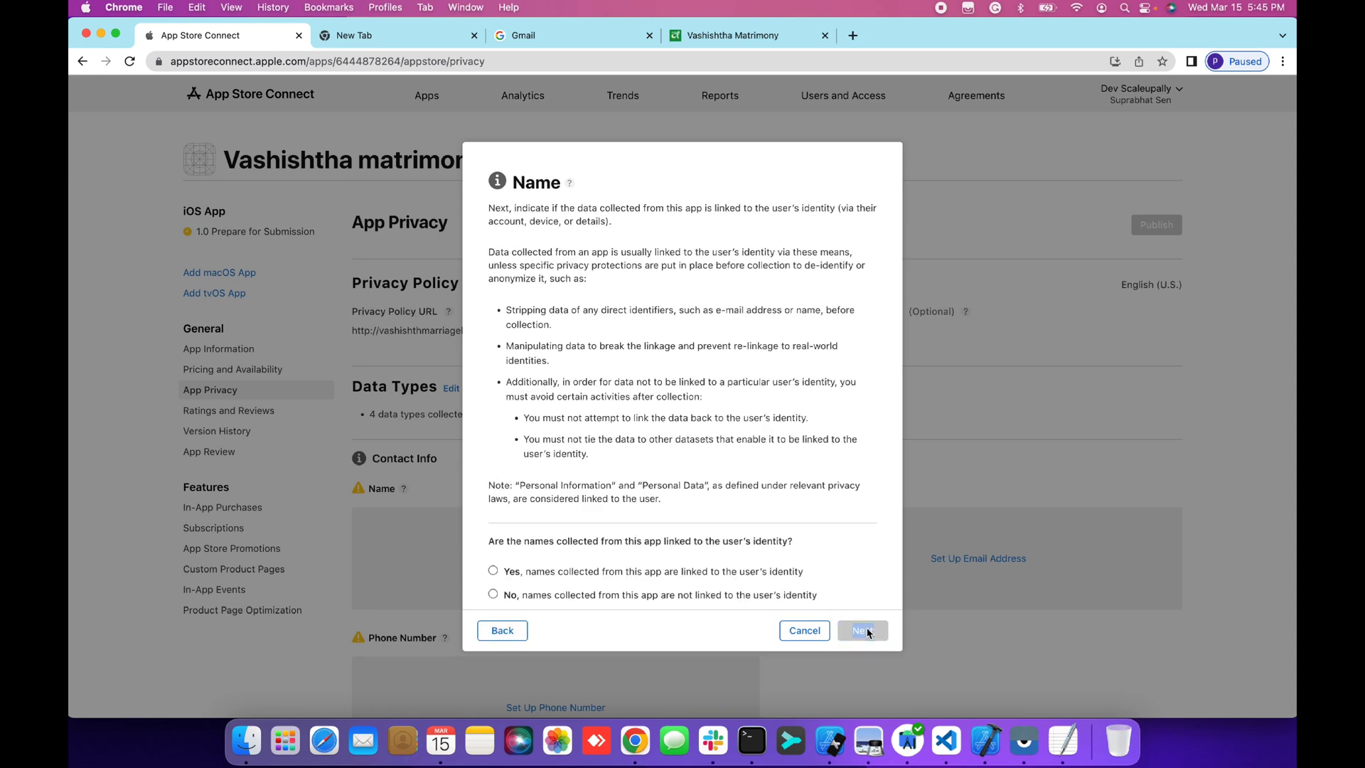
{"action": "scroll", "coordinate": [633, 560], "scroll_direction": "down", "scroll_amount": 2}
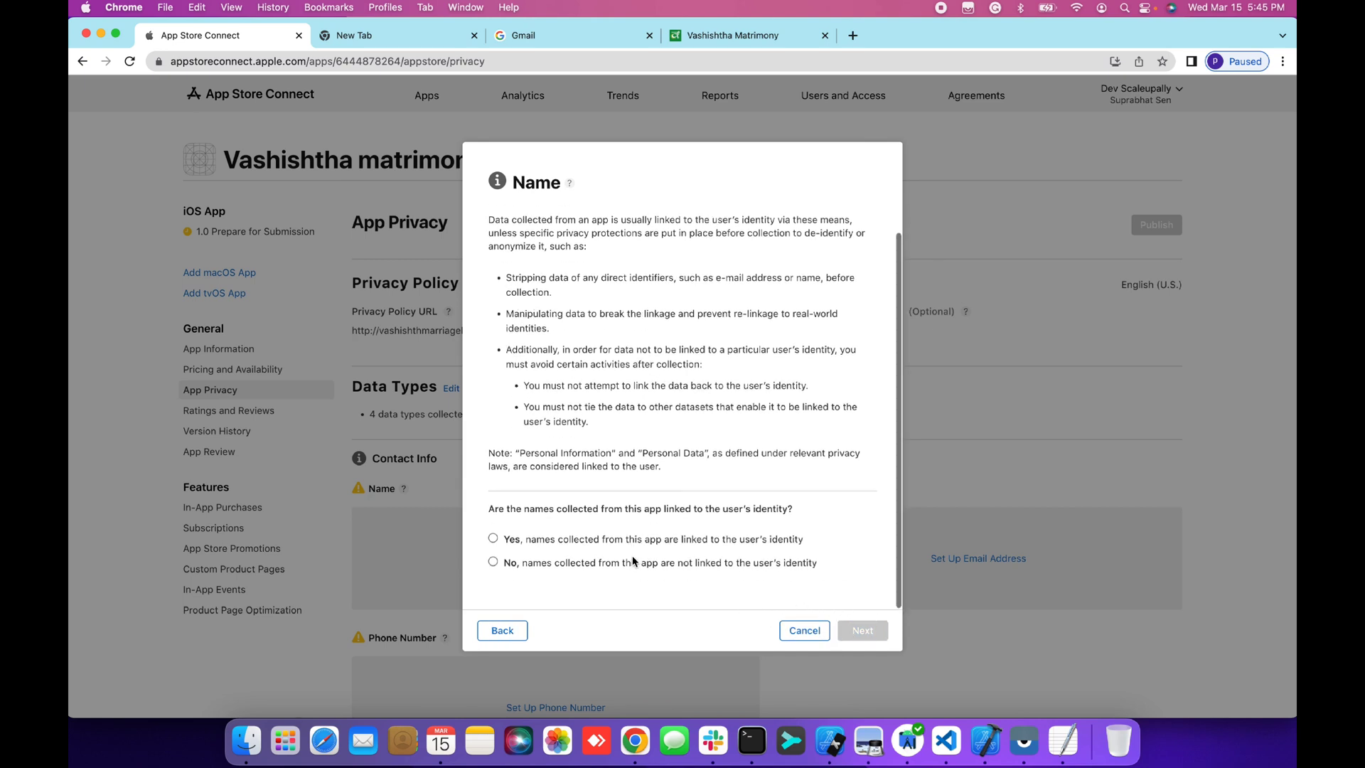
{"action": "left_click", "coordinate": [492, 539]}
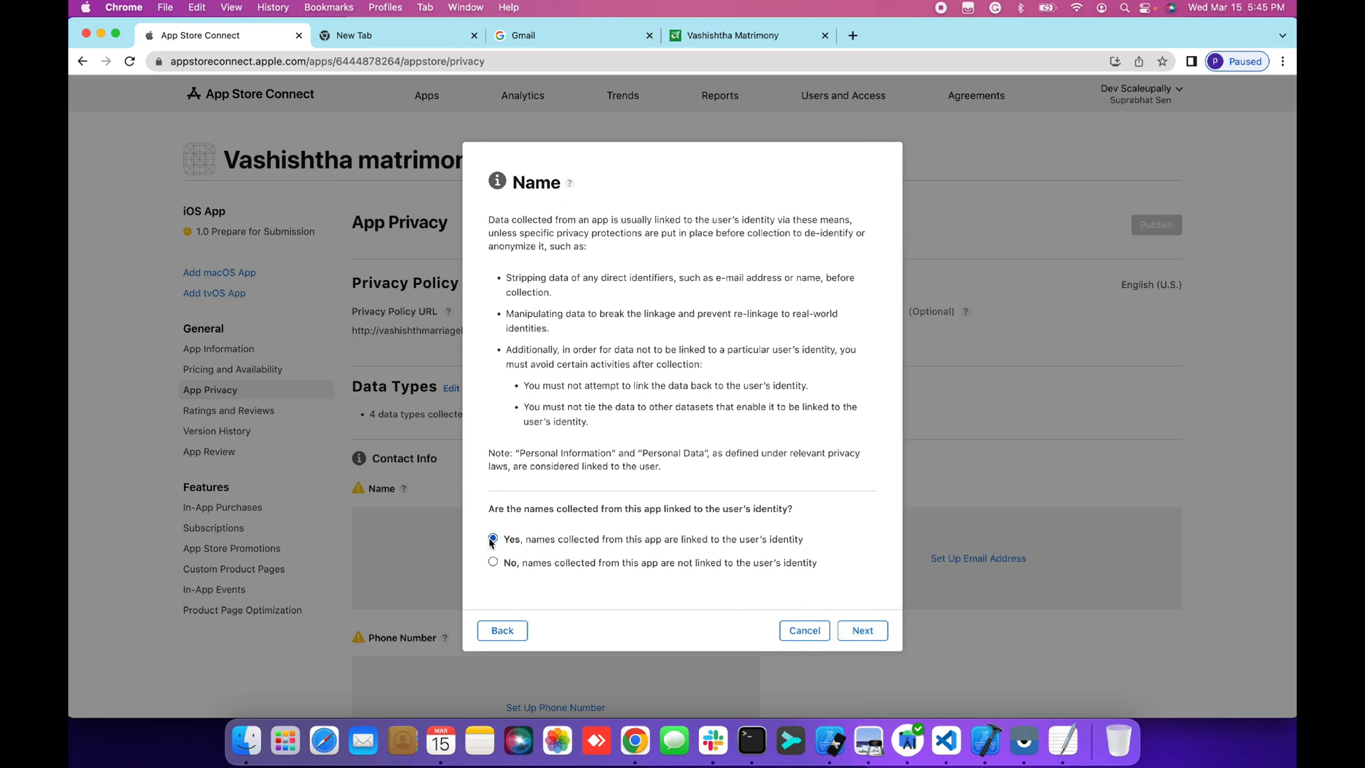
{"action": "triple_click", "coordinate": [736, 538]}
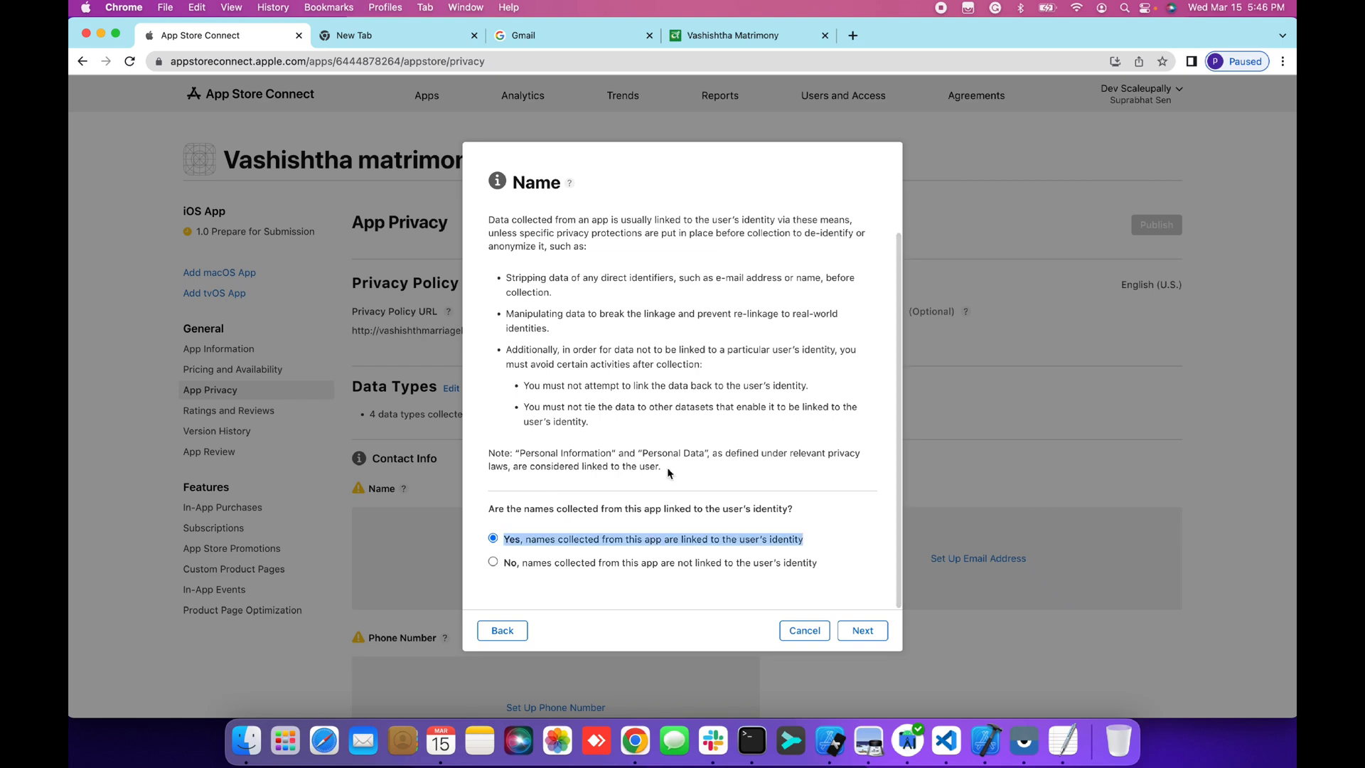
{"action": "left_click", "coordinate": [863, 631]}
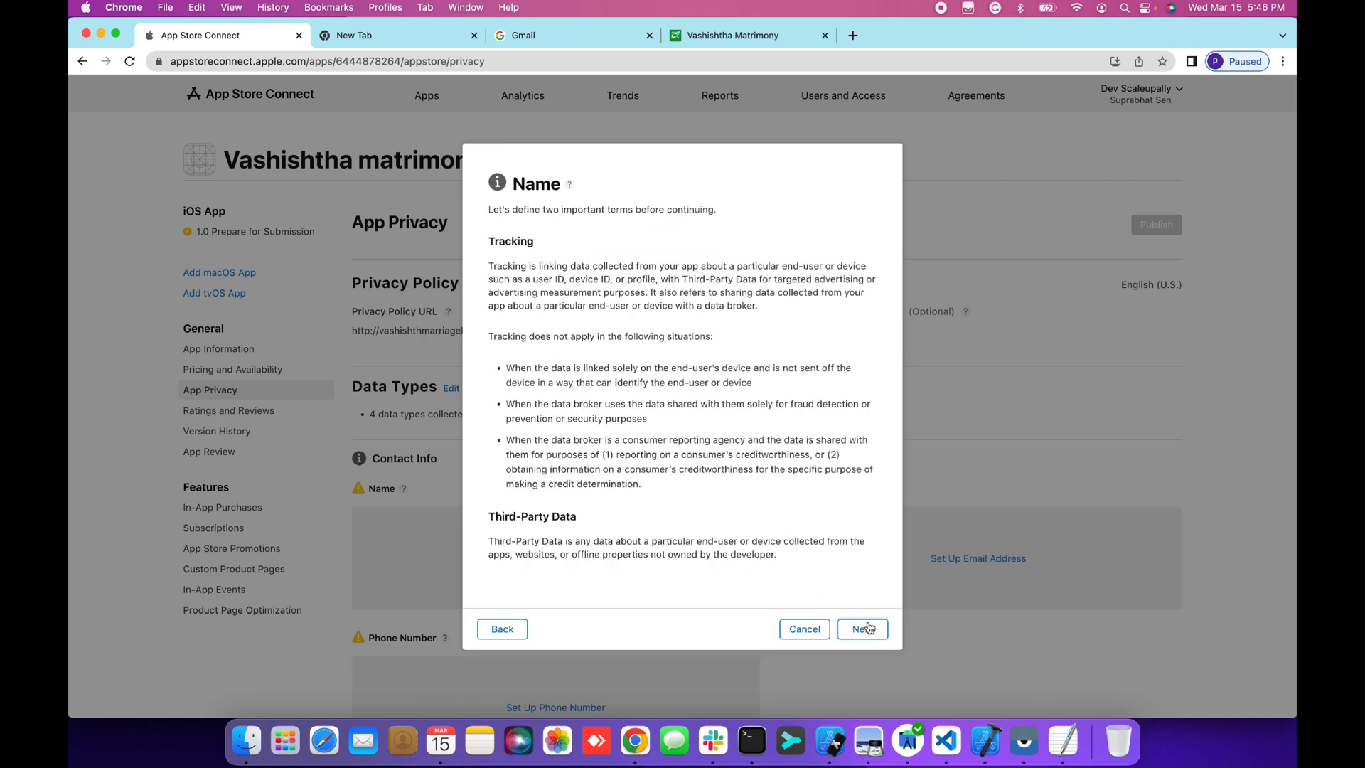
Declare that names are not used for tracking purposes and save the Name privacy setup
{"action": "left_click", "coordinate": [868, 627]}
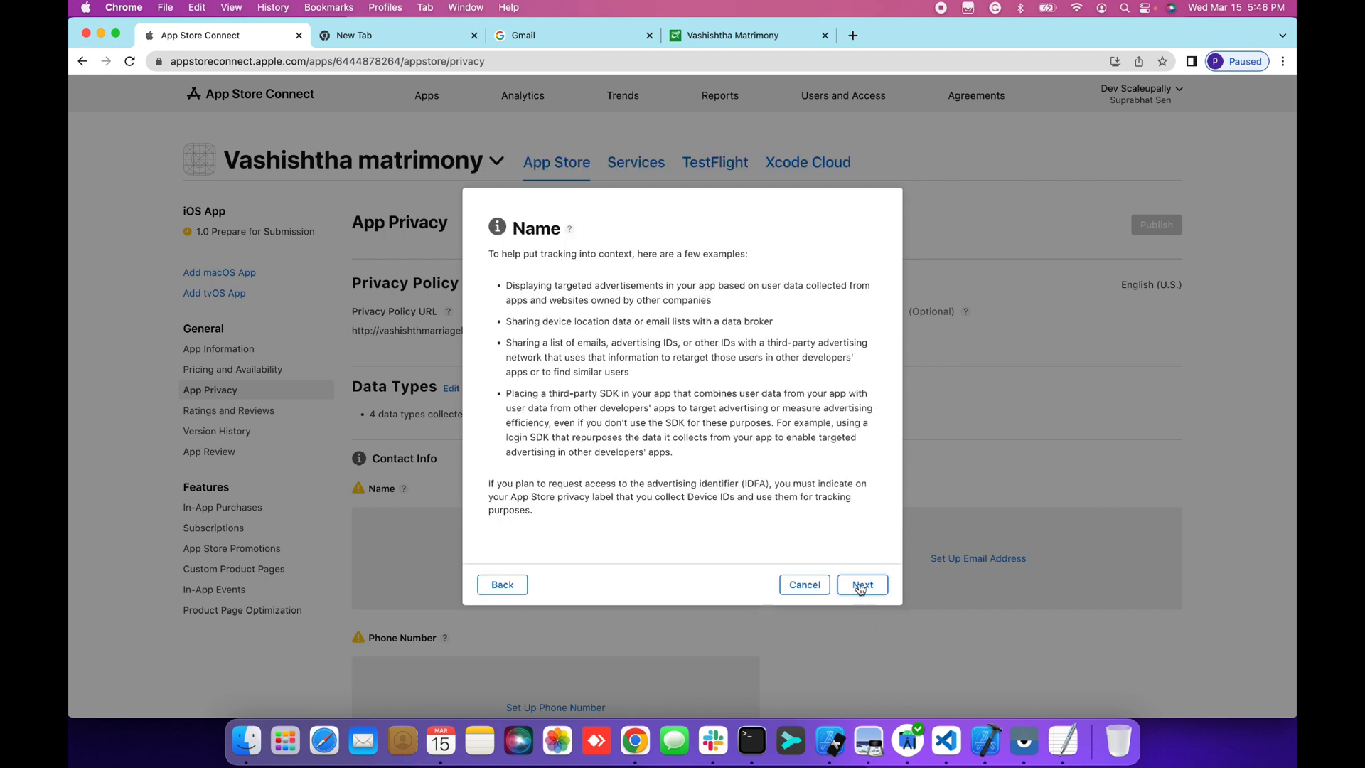
{"action": "left_click", "coordinate": [860, 589]}
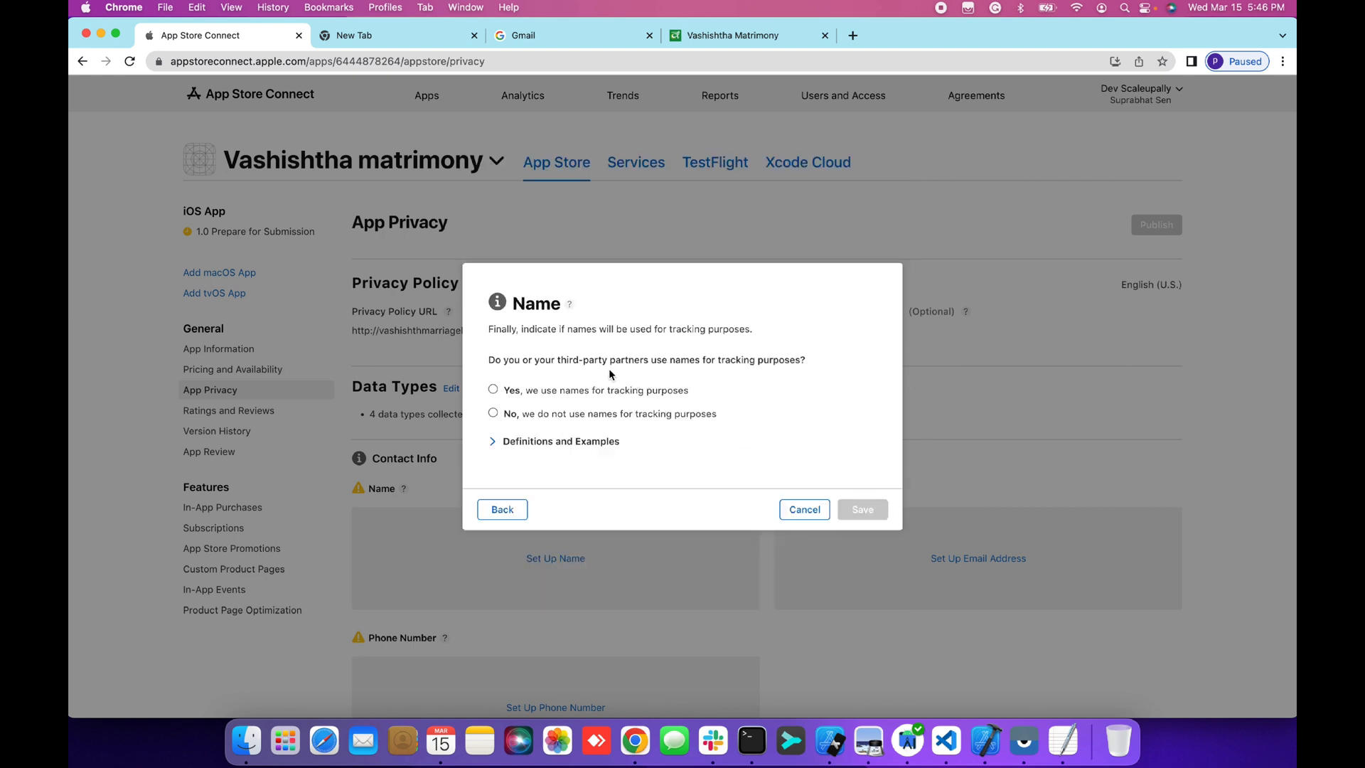
{"action": "left_click", "coordinate": [529, 417]}
{"action": "left_click", "coordinate": [864, 511]}
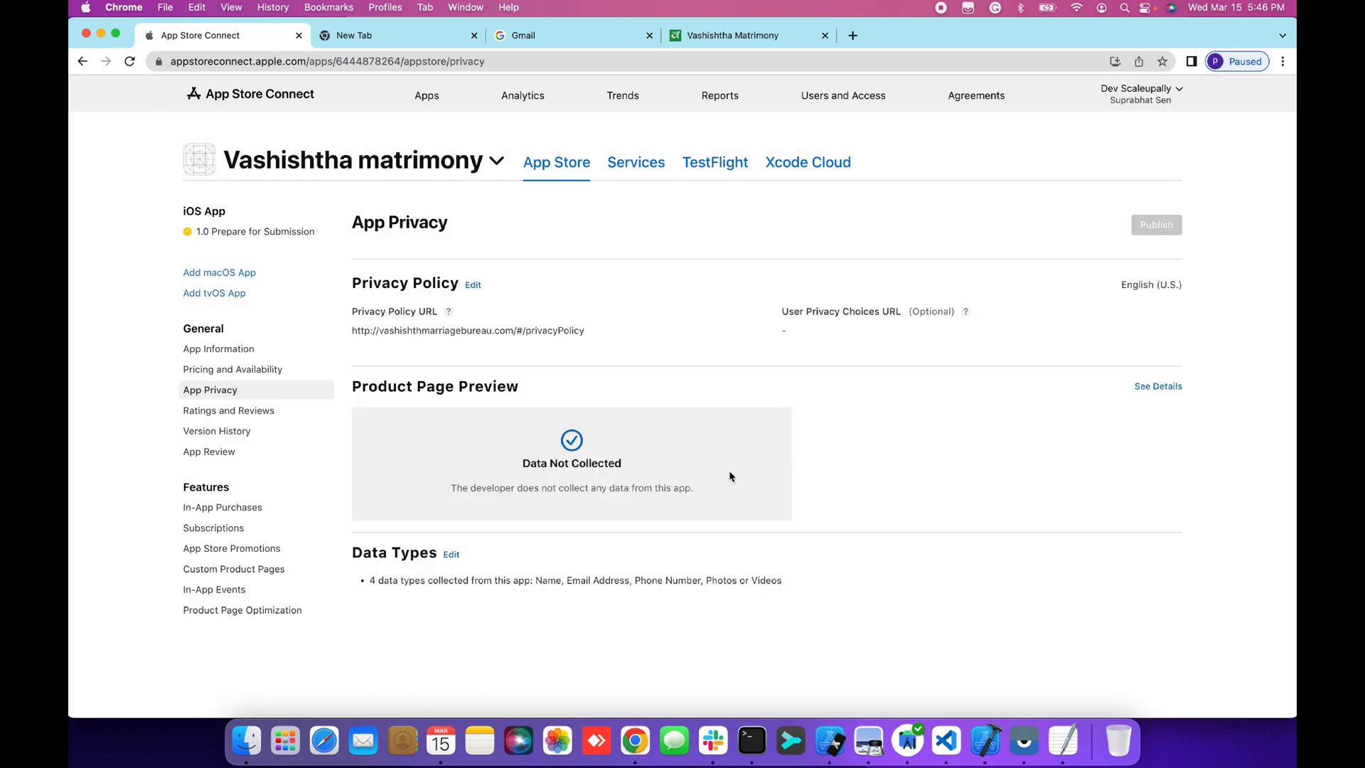
Save the Email Address privacy setup as used for App Functionality, linked to the user's identity and not used for tracking
{"action": "scroll", "coordinate": [723, 470], "scroll_direction": "down", "scroll_amount": 3}
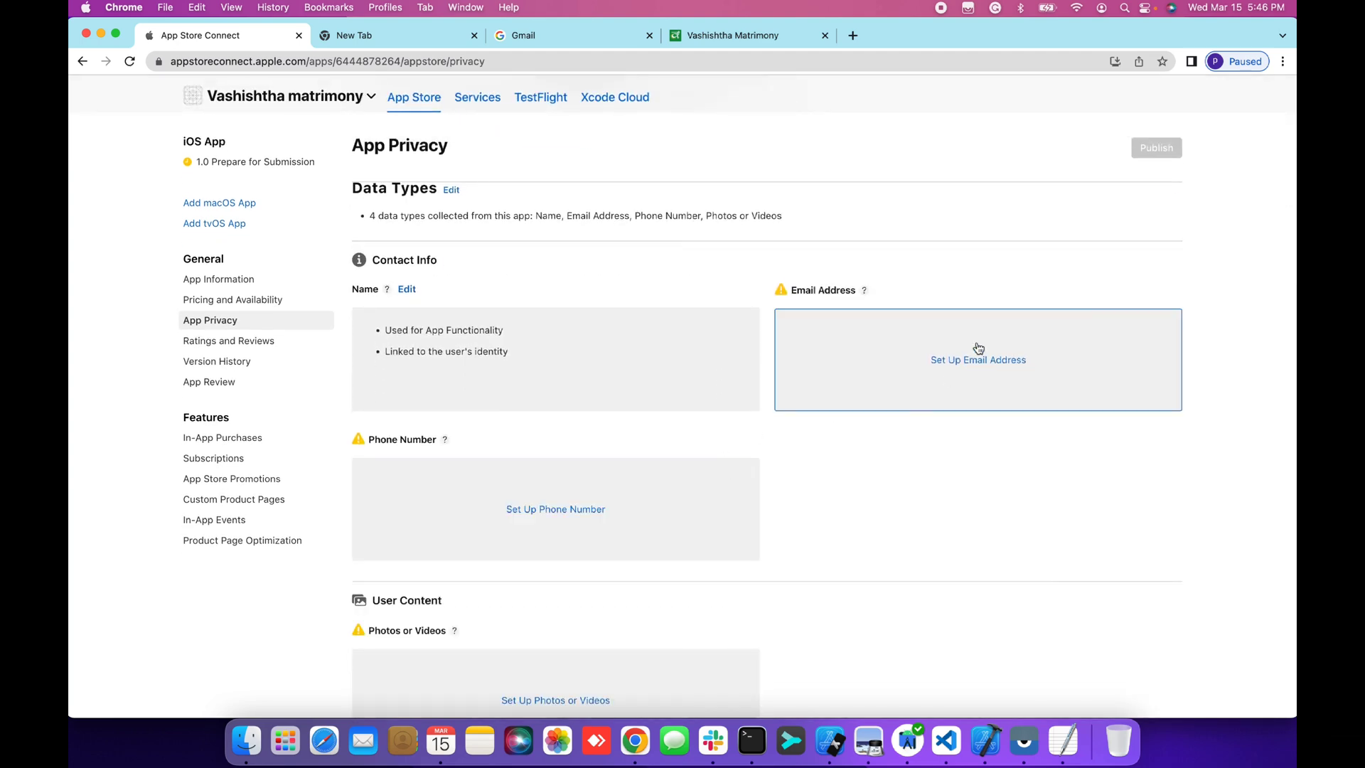
{"action": "left_click", "coordinate": [995, 361]}
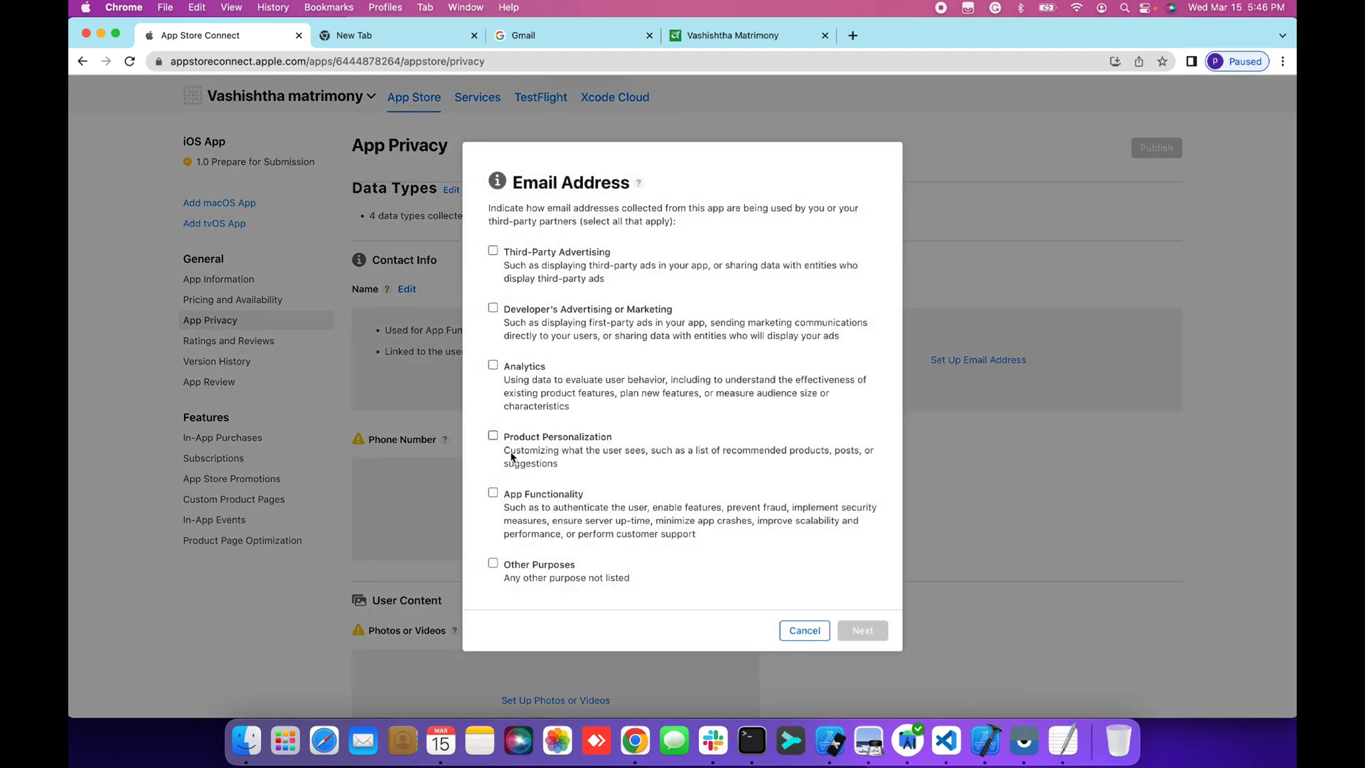
{"action": "left_click", "coordinate": [492, 492]}
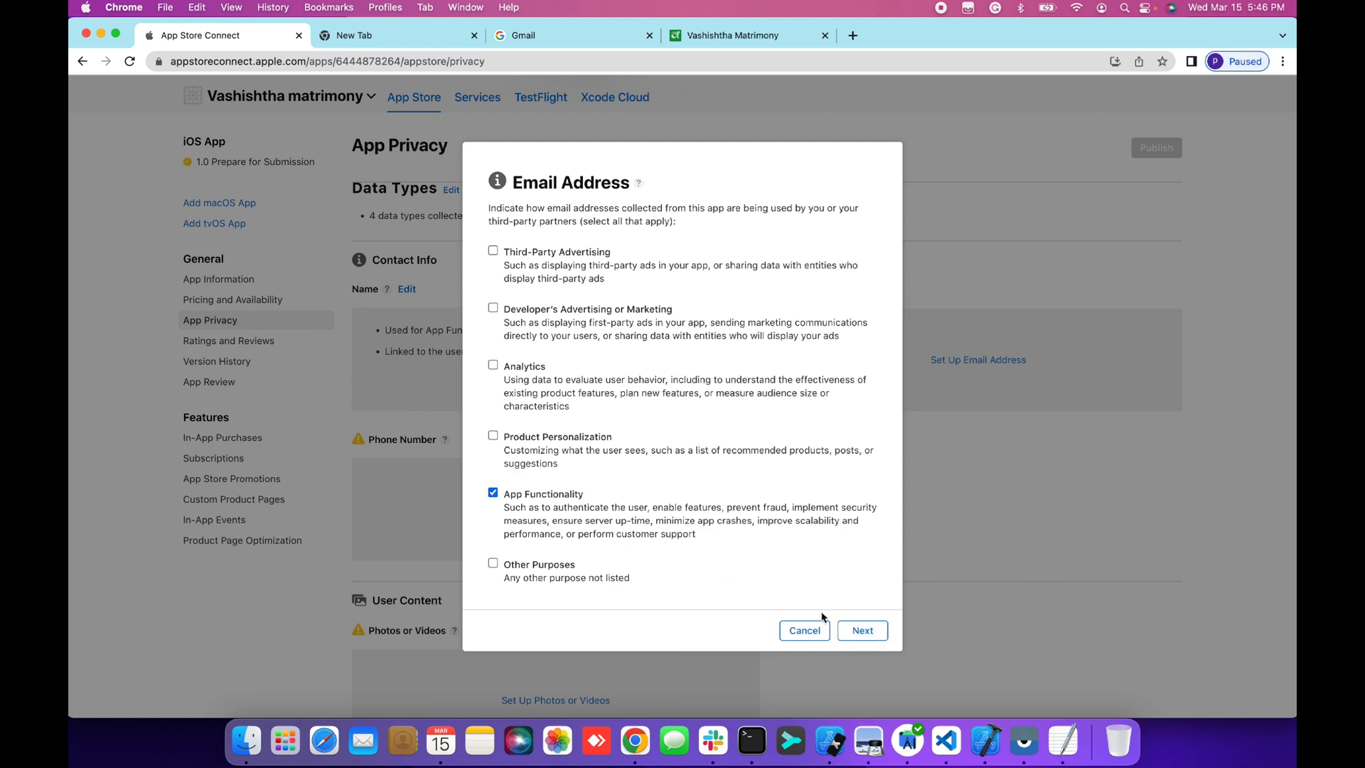
{"action": "left_click", "coordinate": [860, 632]}
{"action": "scroll", "coordinate": [660, 494], "scroll_direction": "down", "scroll_amount": 2}
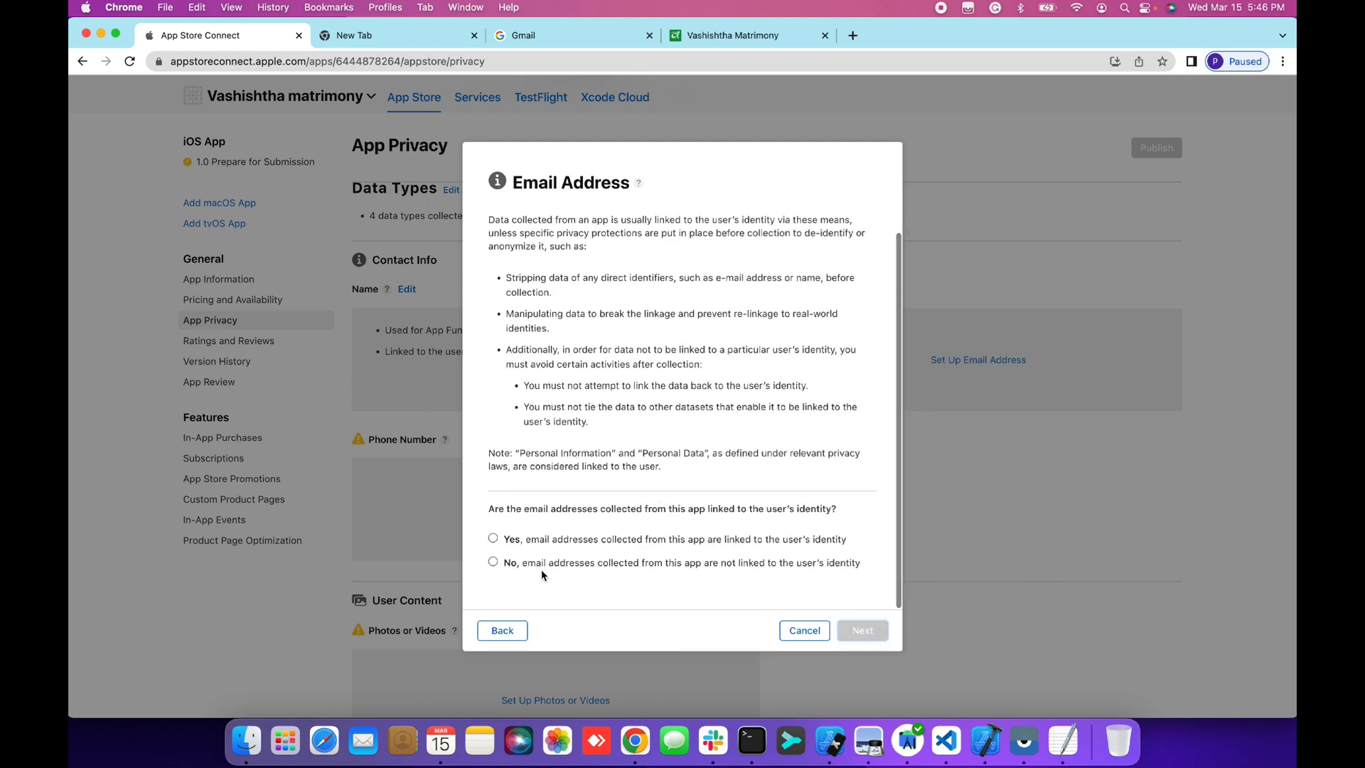
{"action": "left_click", "coordinate": [557, 540]}
{"action": "left_click", "coordinate": [861, 631]}
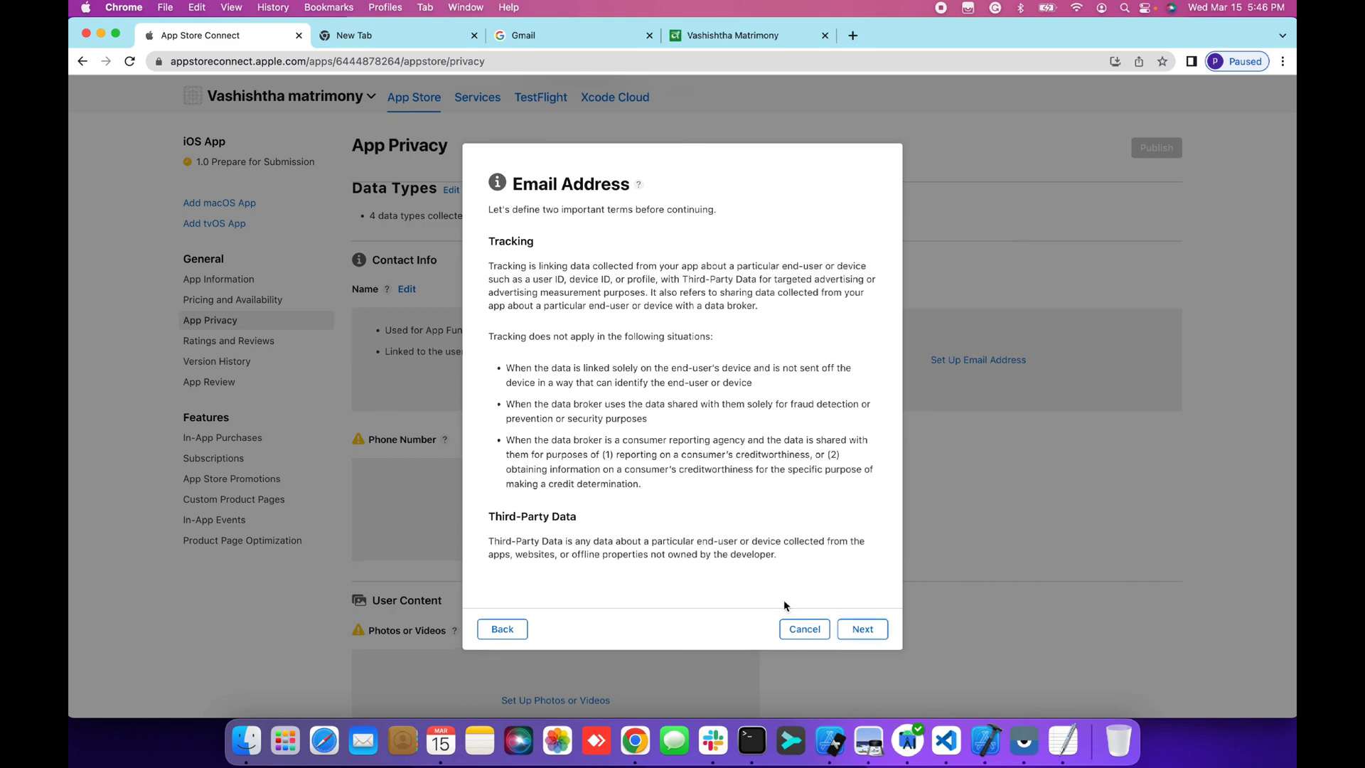
{"action": "left_click", "coordinate": [646, 416]}
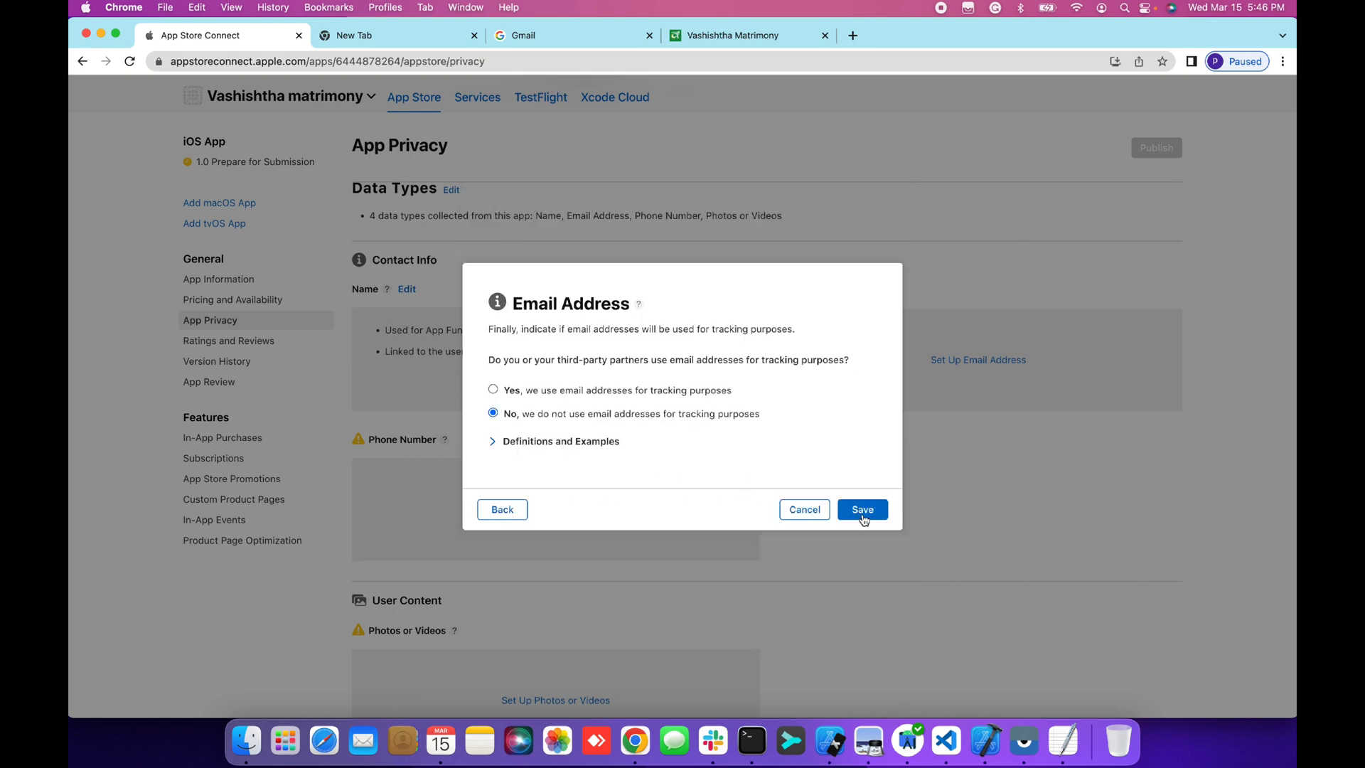
{"action": "left_click", "coordinate": [862, 510]}
Save the Phone Number privacy setup as used for App Functionality, linked to the user's identity and not used for tracking
{"action": "left_click", "coordinate": [595, 518]}
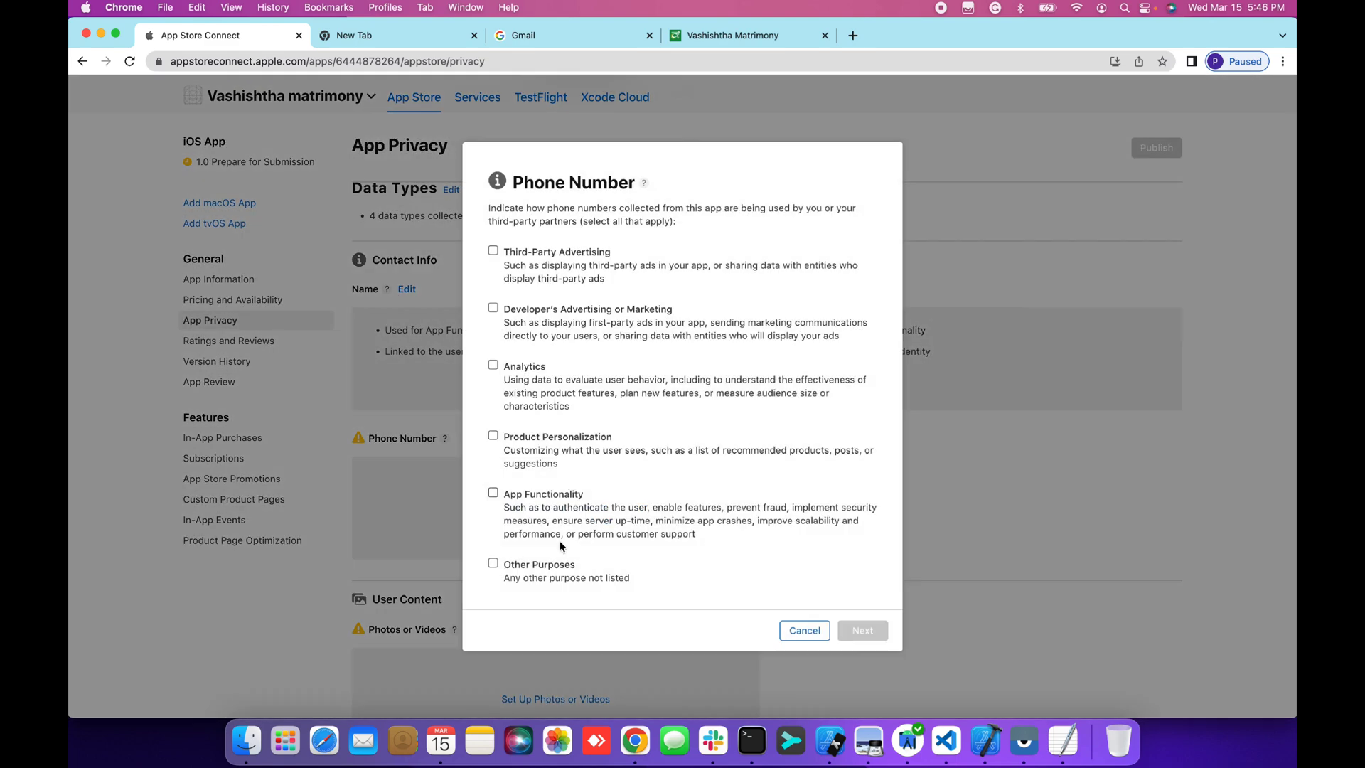
{"action": "left_click", "coordinate": [492, 494]}
{"action": "left_click", "coordinate": [490, 494]}
{"action": "left_click", "coordinate": [492, 494]}
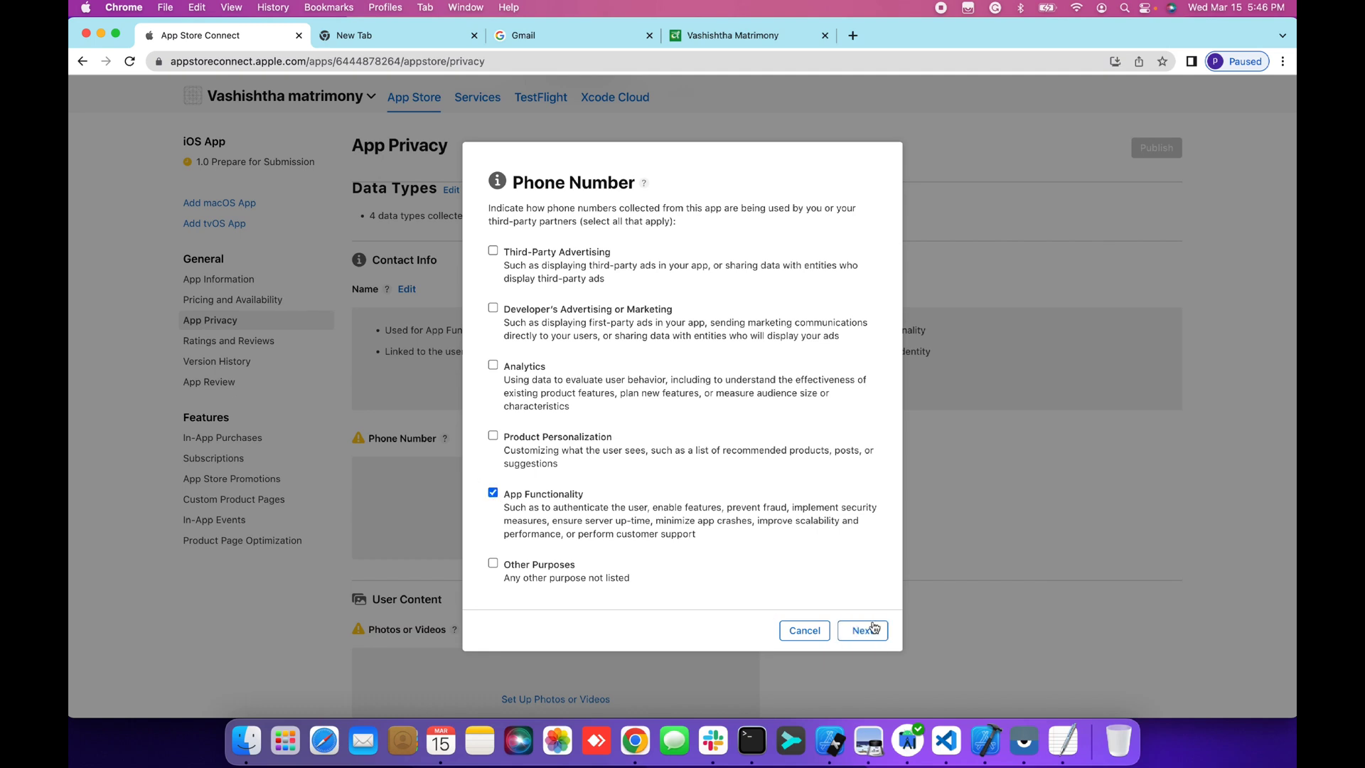
{"action": "left_click", "coordinate": [863, 631]}
{"action": "scroll", "coordinate": [558, 562], "scroll_direction": "down", "scroll_amount": 1}
{"action": "left_click", "coordinate": [555, 565]}
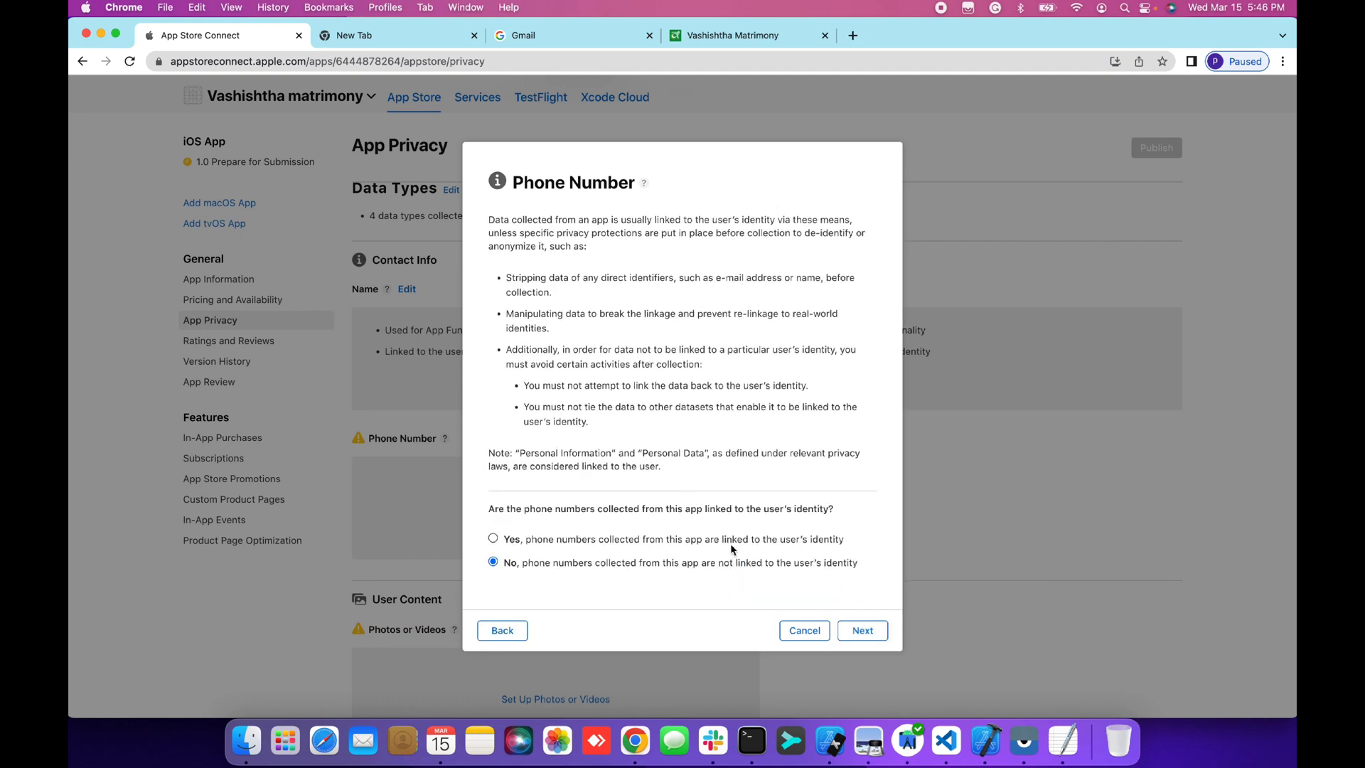
{"action": "left_click", "coordinate": [862, 631]}
{"action": "left_click", "coordinate": [646, 414]}
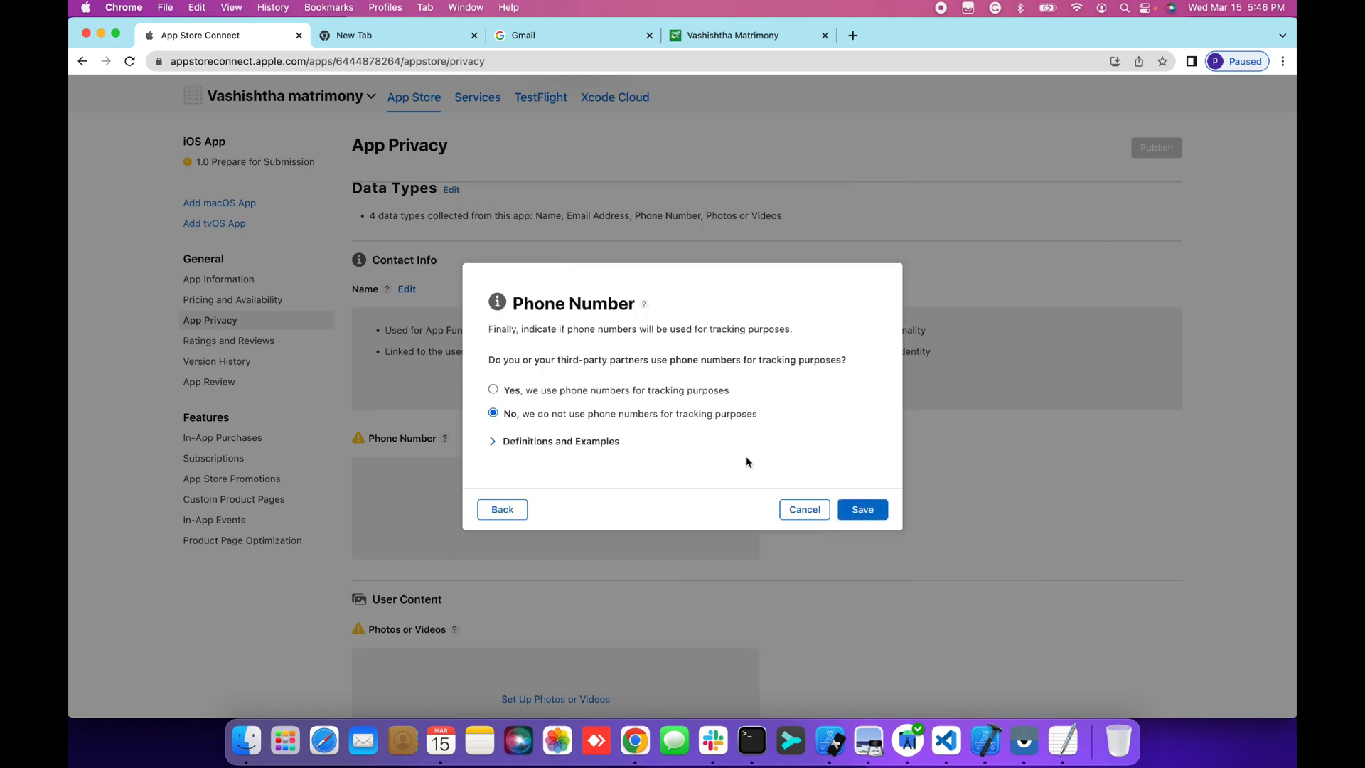
{"action": "left_click", "coordinate": [862, 509]}
Save the Photos or Videos privacy setup as used for App Functionality, linked to the user's identity and not used for tracking
{"action": "scroll", "coordinate": [667, 561], "scroll_direction": "down", "scroll_amount": 3}
{"action": "left_click", "coordinate": [564, 526]}
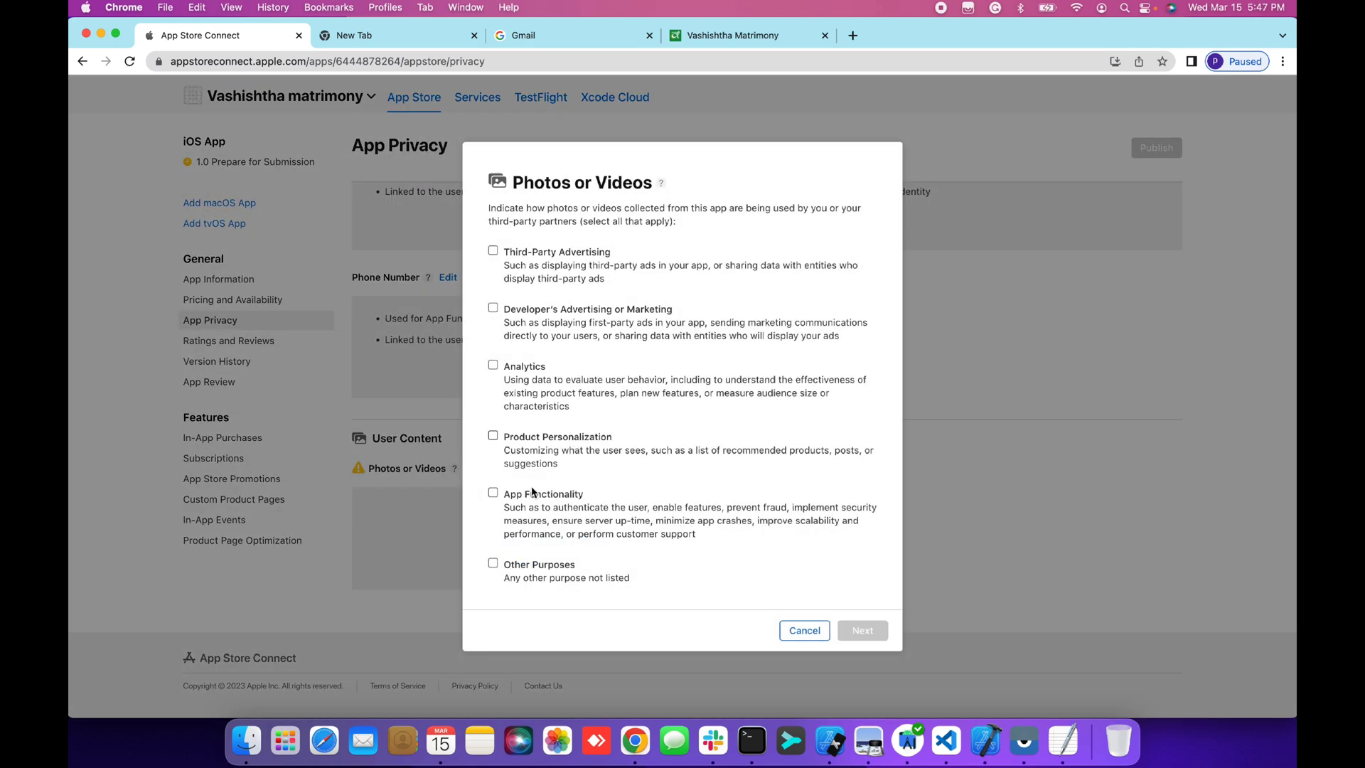
{"action": "left_click", "coordinate": [493, 497]}
{"action": "left_click", "coordinate": [862, 630]}
{"action": "scroll", "coordinate": [653, 548], "scroll_direction": "down", "scroll_amount": 1}
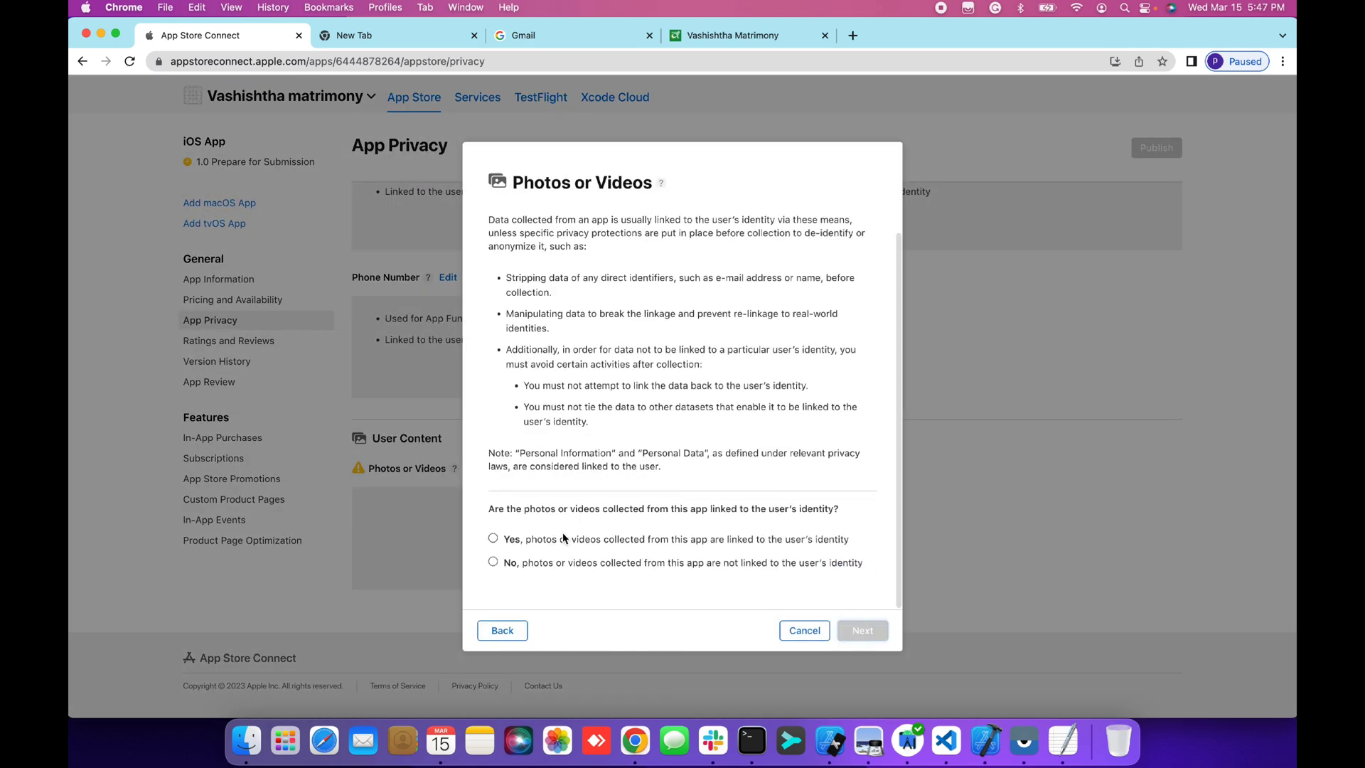
{"action": "left_click", "coordinate": [567, 539]}
{"action": "left_click", "coordinate": [861, 631]}
{"action": "left_click", "coordinate": [585, 413]}
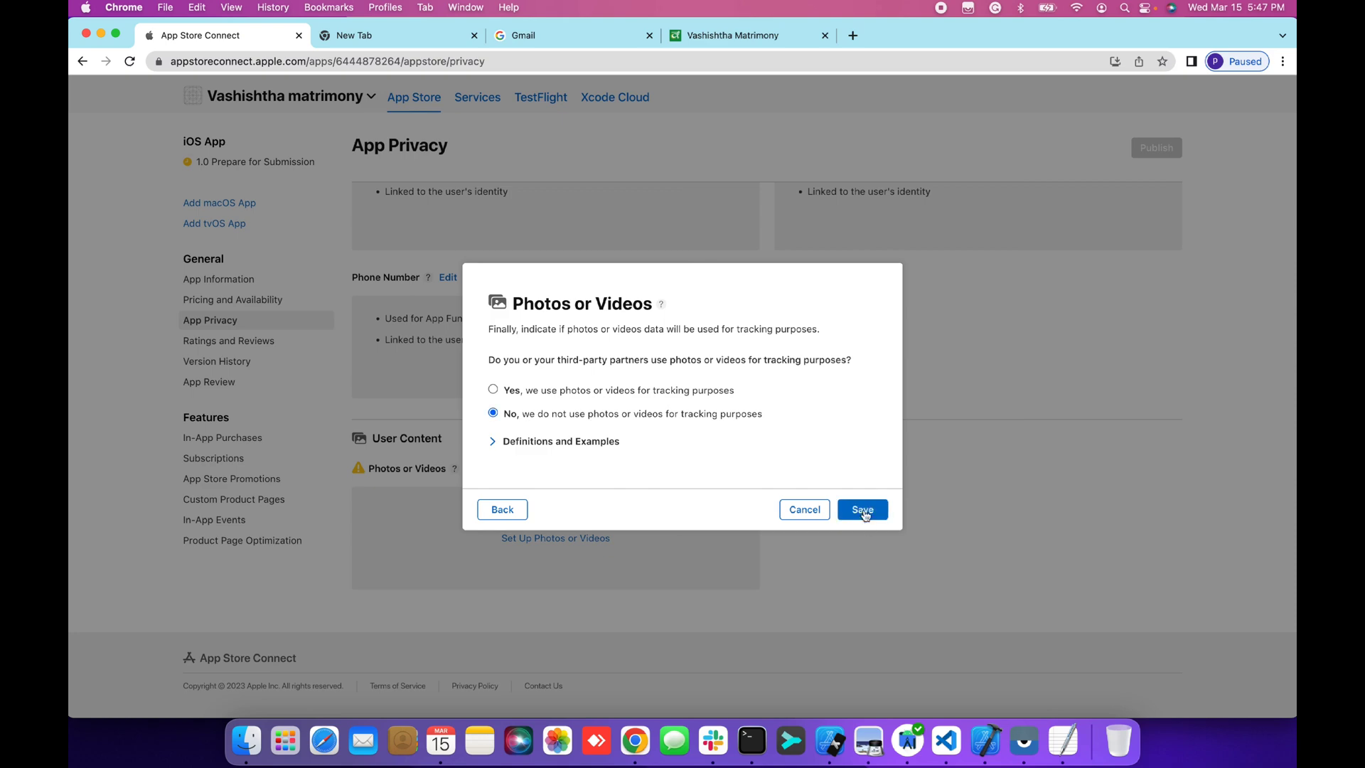
{"action": "left_click", "coordinate": [862, 509]}
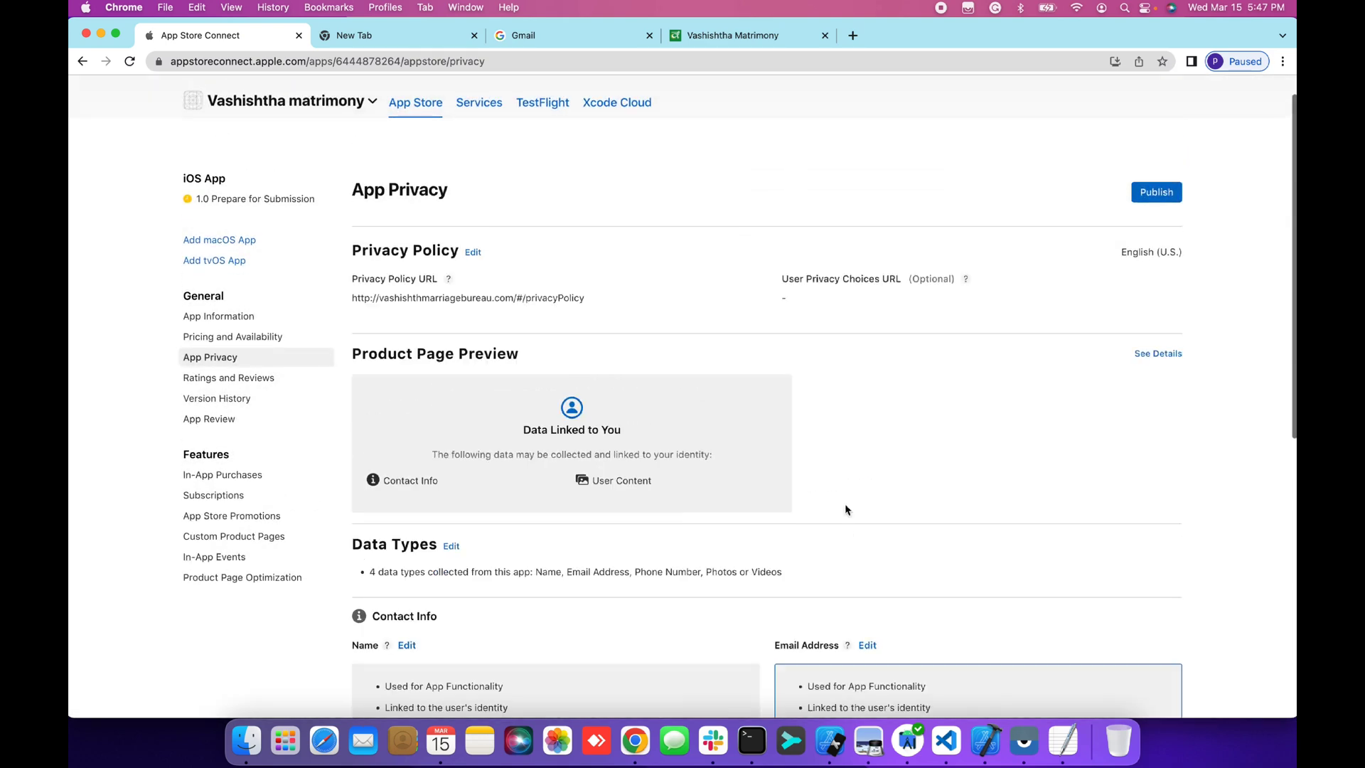
Review the completed data type declarations and publish the app privacy responses
{"action": "scroll", "coordinate": [937, 491], "scroll_direction": "down", "scroll_amount": 10}
{"action": "scroll", "coordinate": [940, 497], "scroll_direction": "up", "scroll_amount": 10}
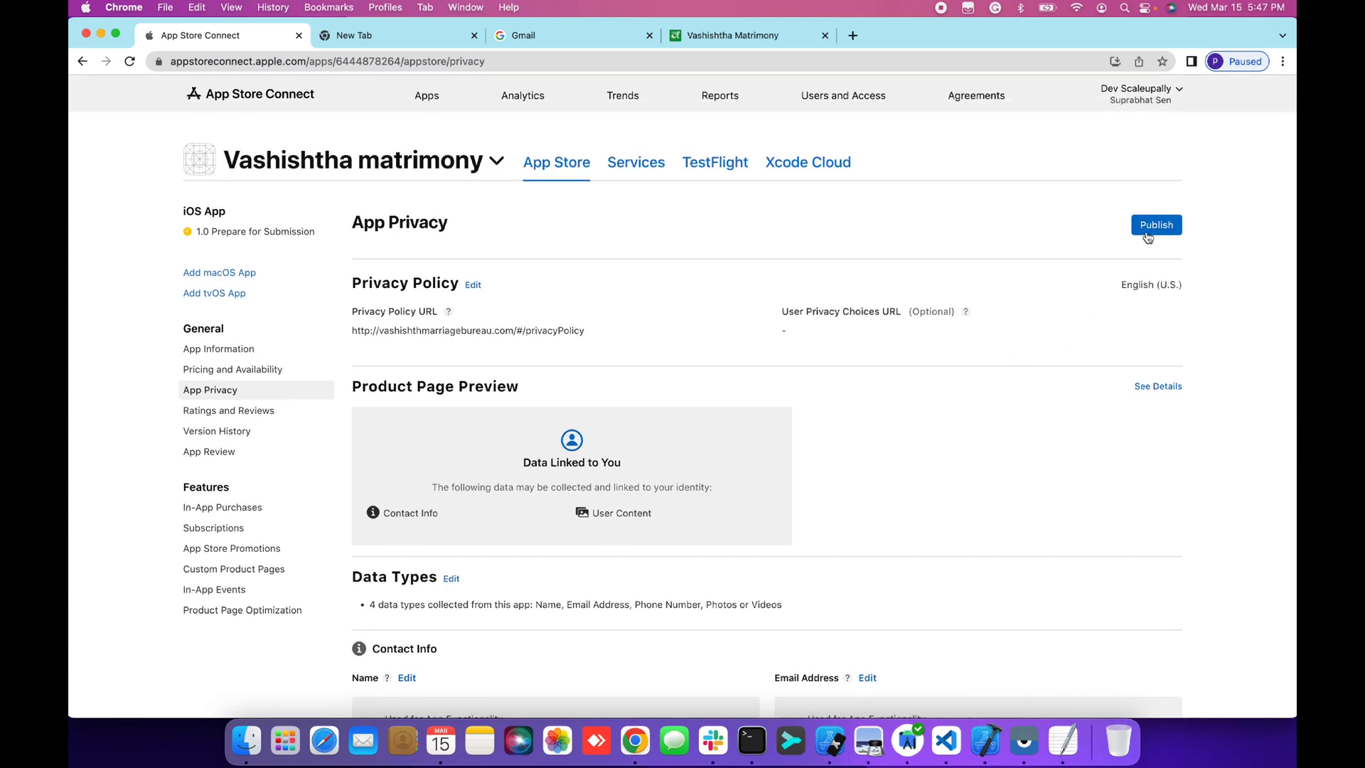
{"action": "left_click", "coordinate": [1147, 238]}
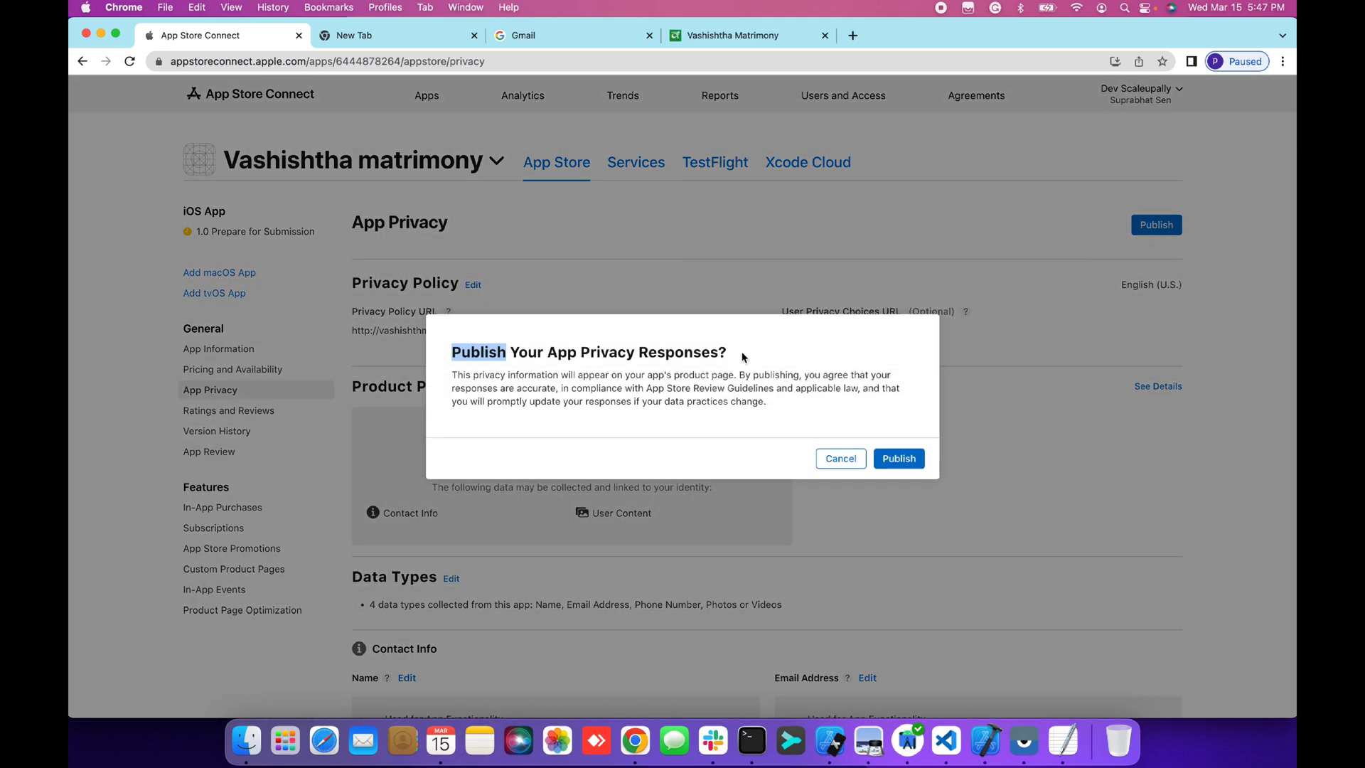
{"action": "left_click", "coordinate": [683, 356]}
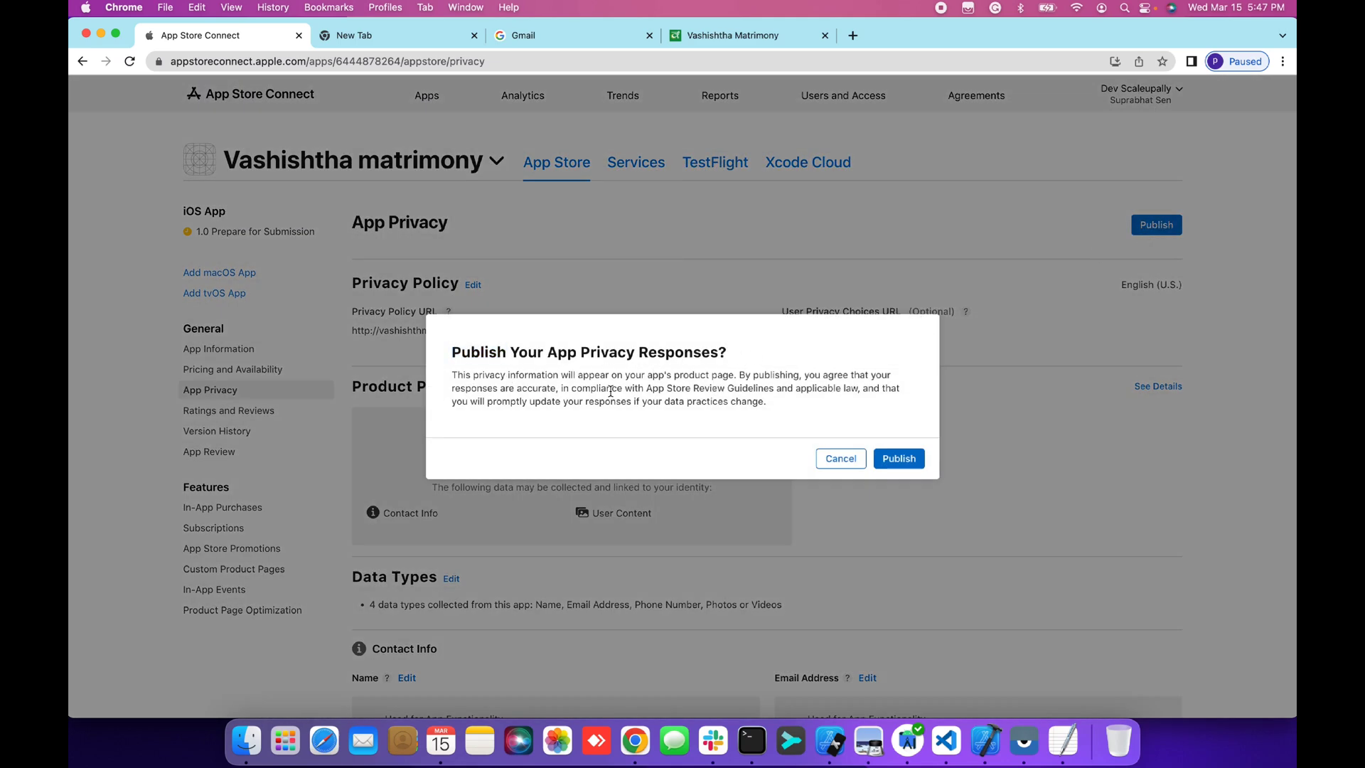
{"action": "left_click", "coordinate": [898, 460]}
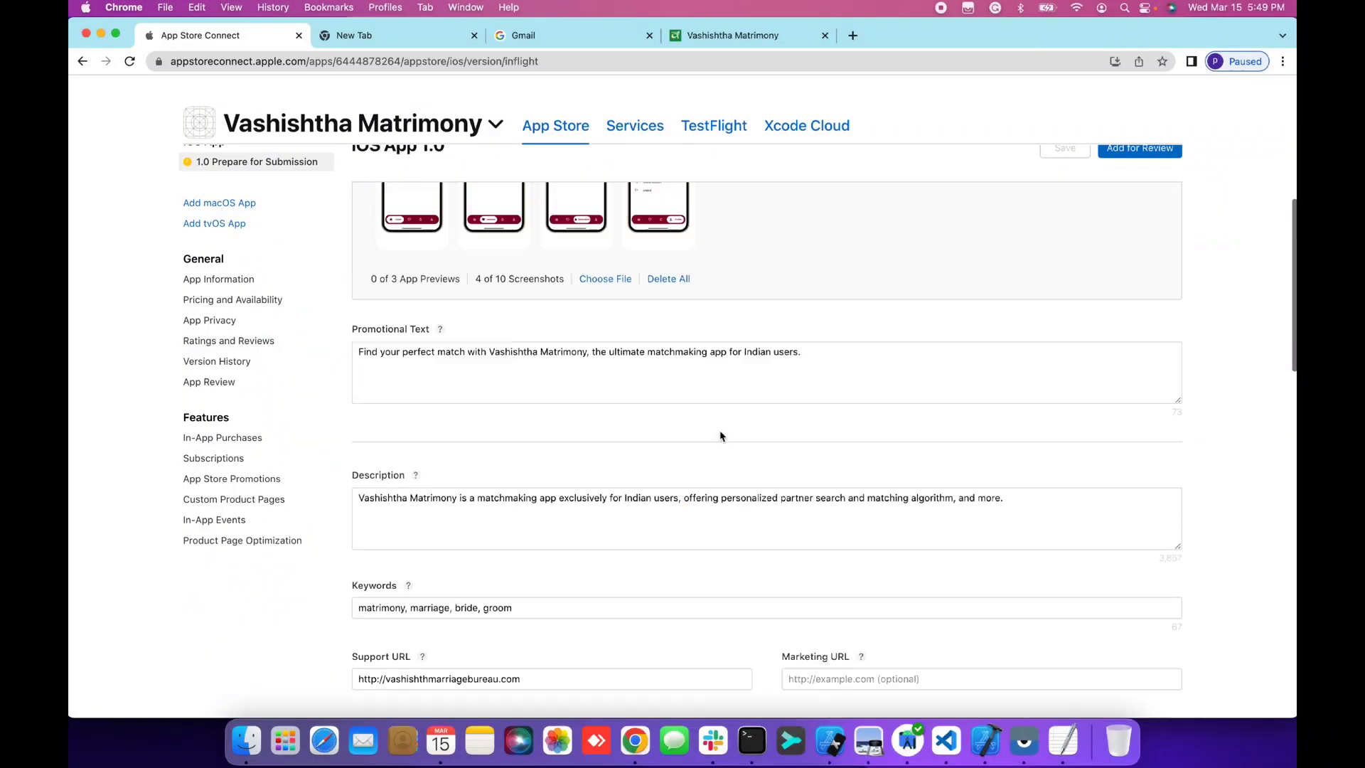
Add build 6 of version 1.0.1 to the iOS App 1.0 version page
{"action": "scroll", "coordinate": [721, 436], "scroll_direction": "down", "scroll_amount": 15}
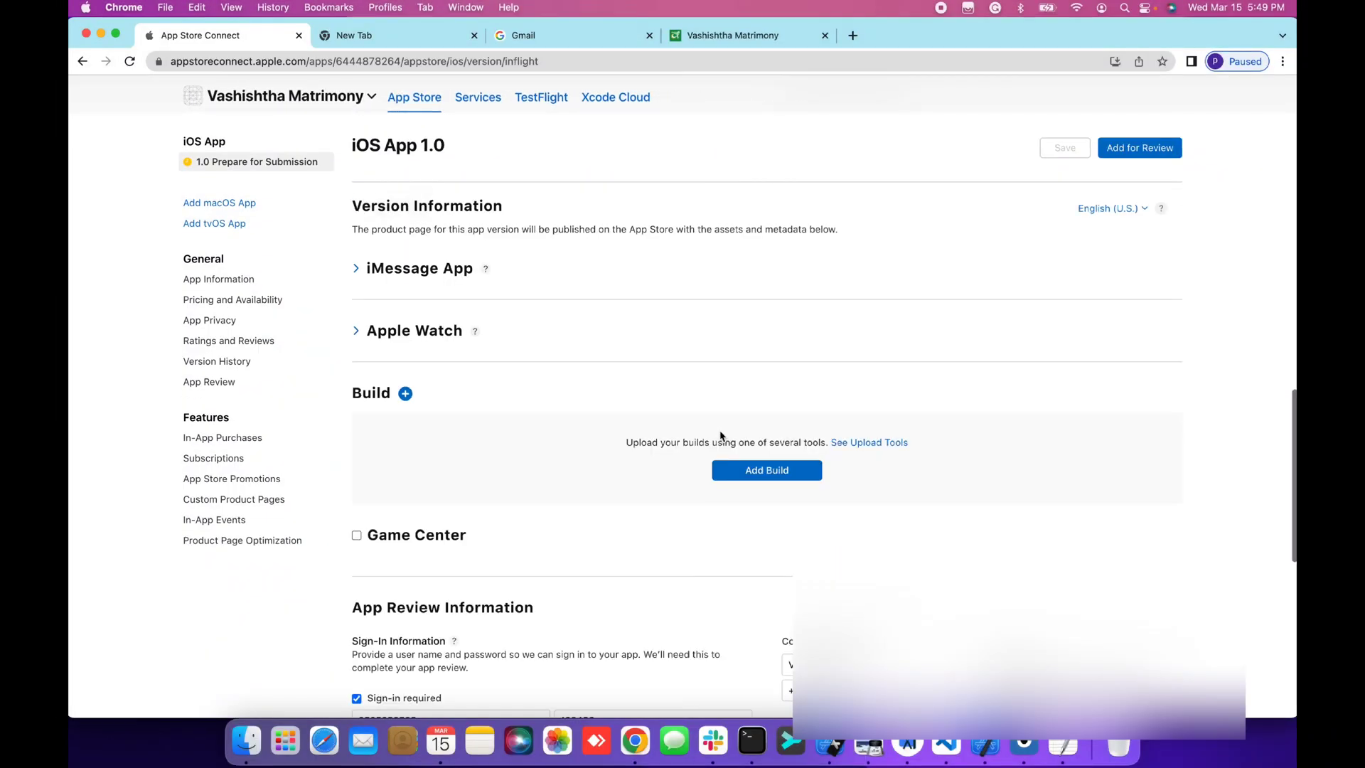
{"action": "left_click", "coordinate": [757, 409]}
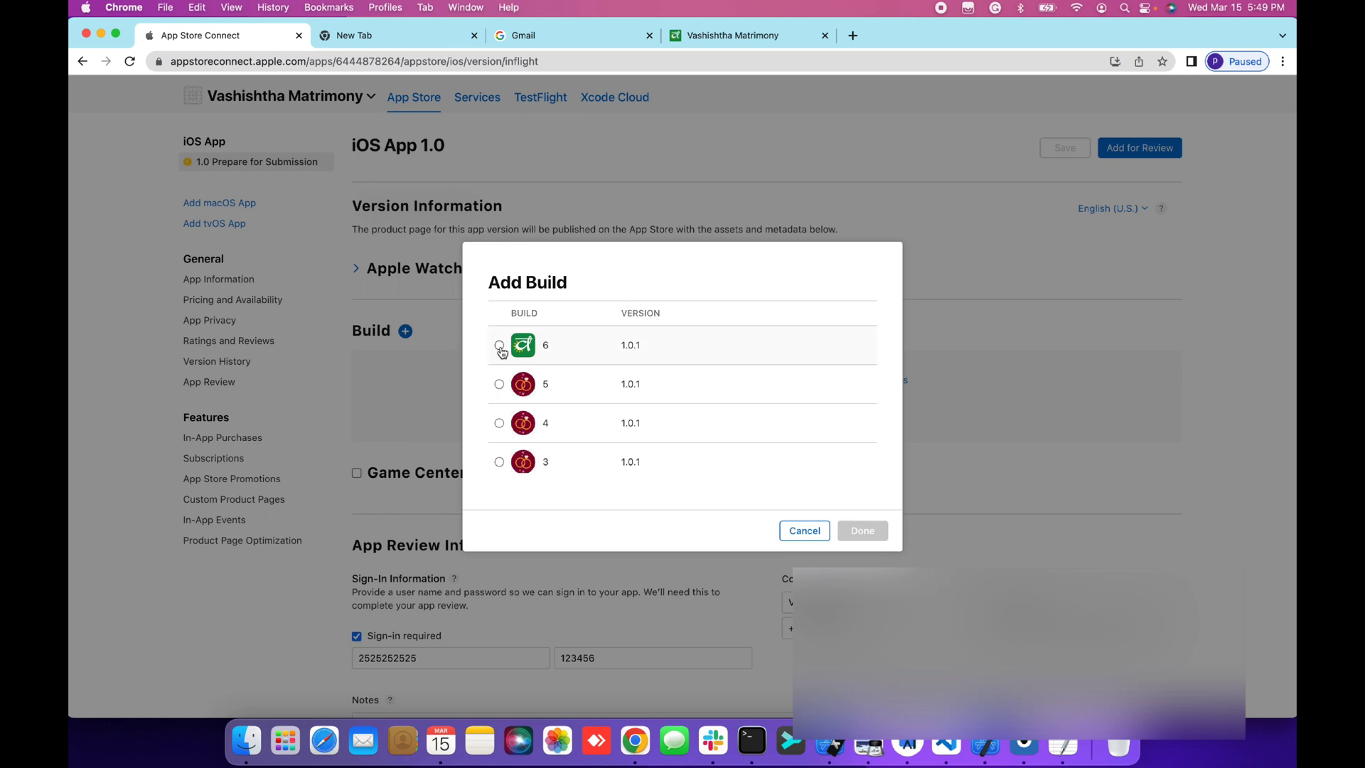
{"action": "left_click", "coordinate": [499, 346]}
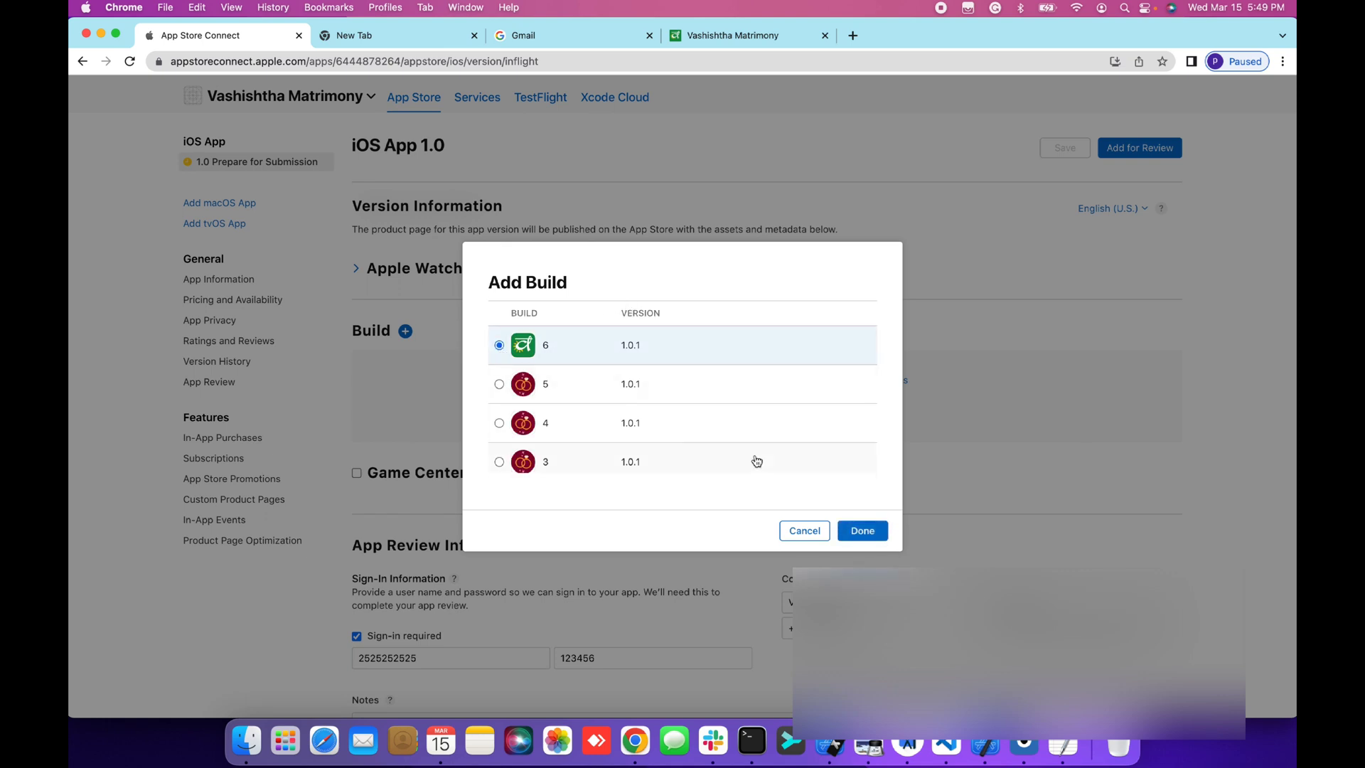
{"action": "left_click", "coordinate": [866, 532]}
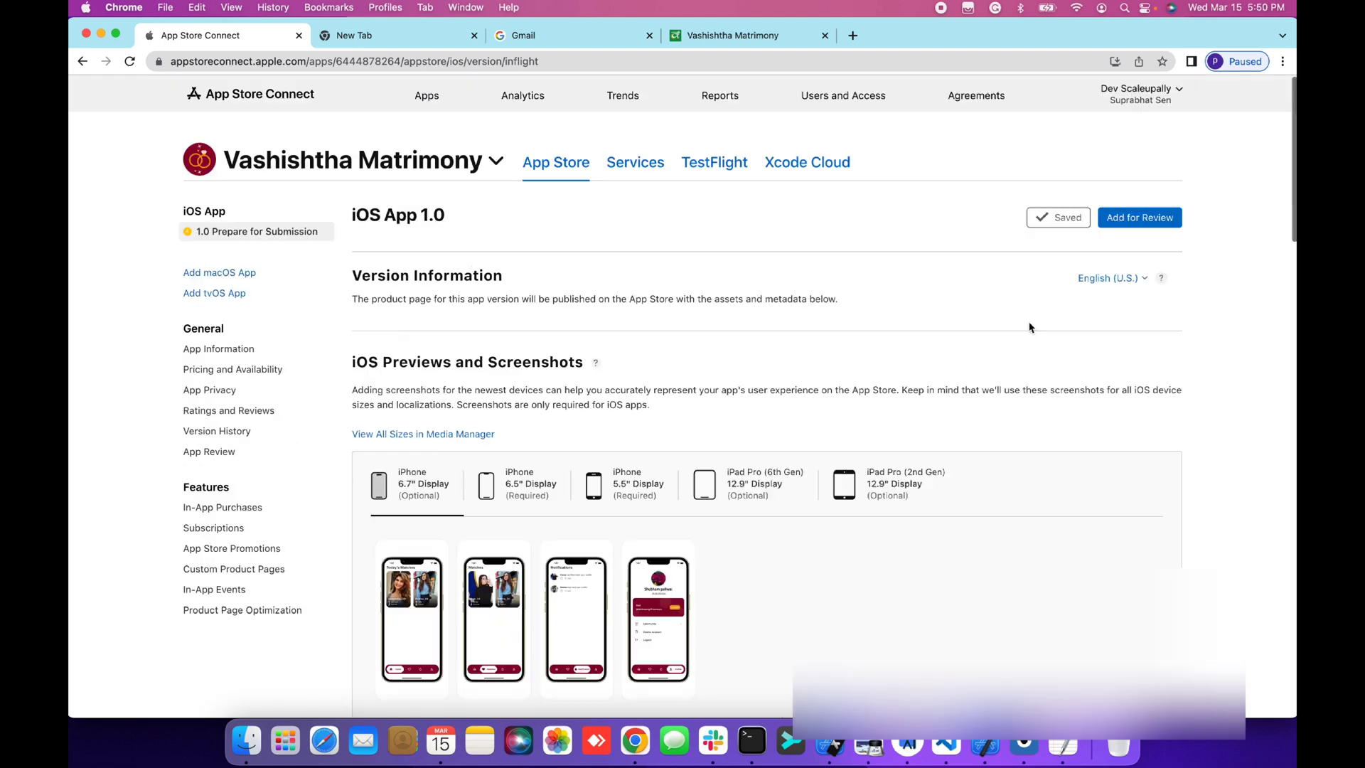
Add the iOS App 1.0 version for review and submit it to App Review
{"action": "left_click", "coordinate": [1114, 217]}
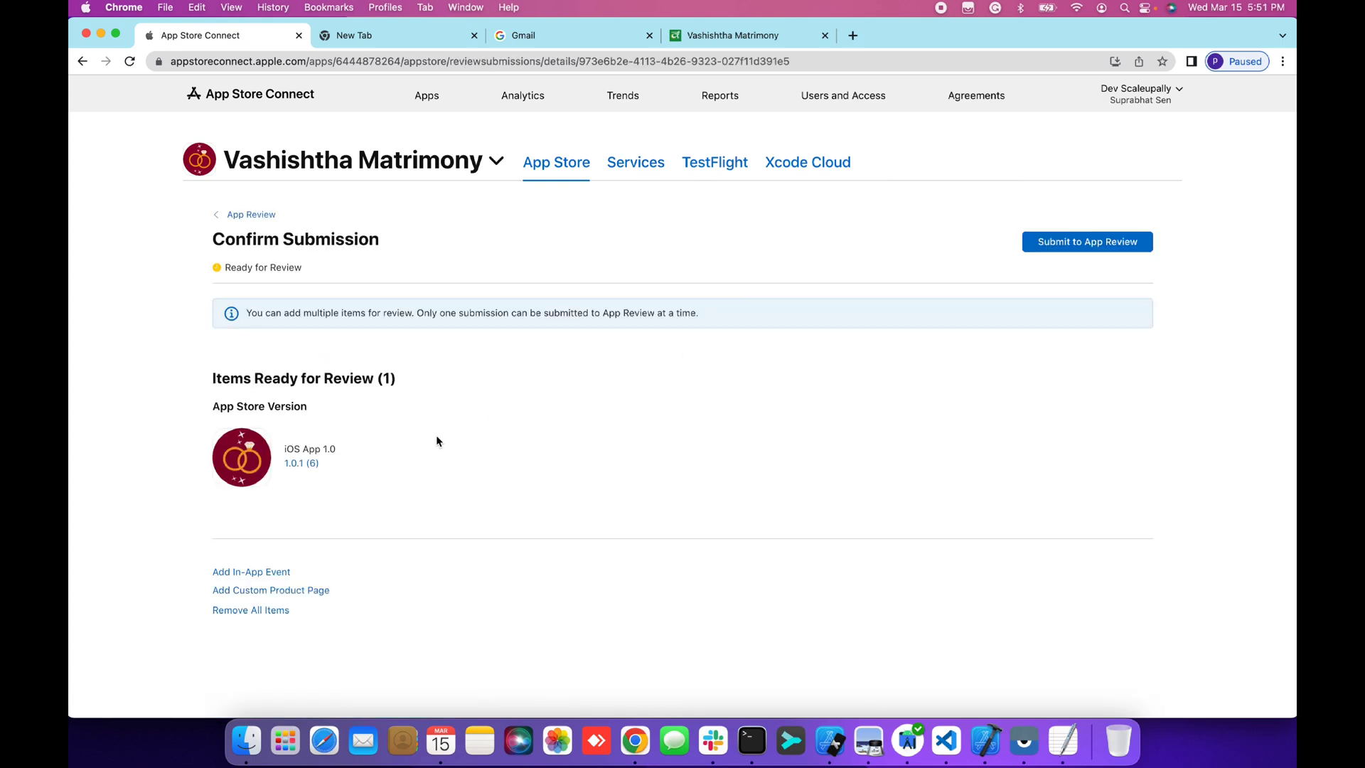
{"action": "left_click", "coordinate": [1073, 242]}
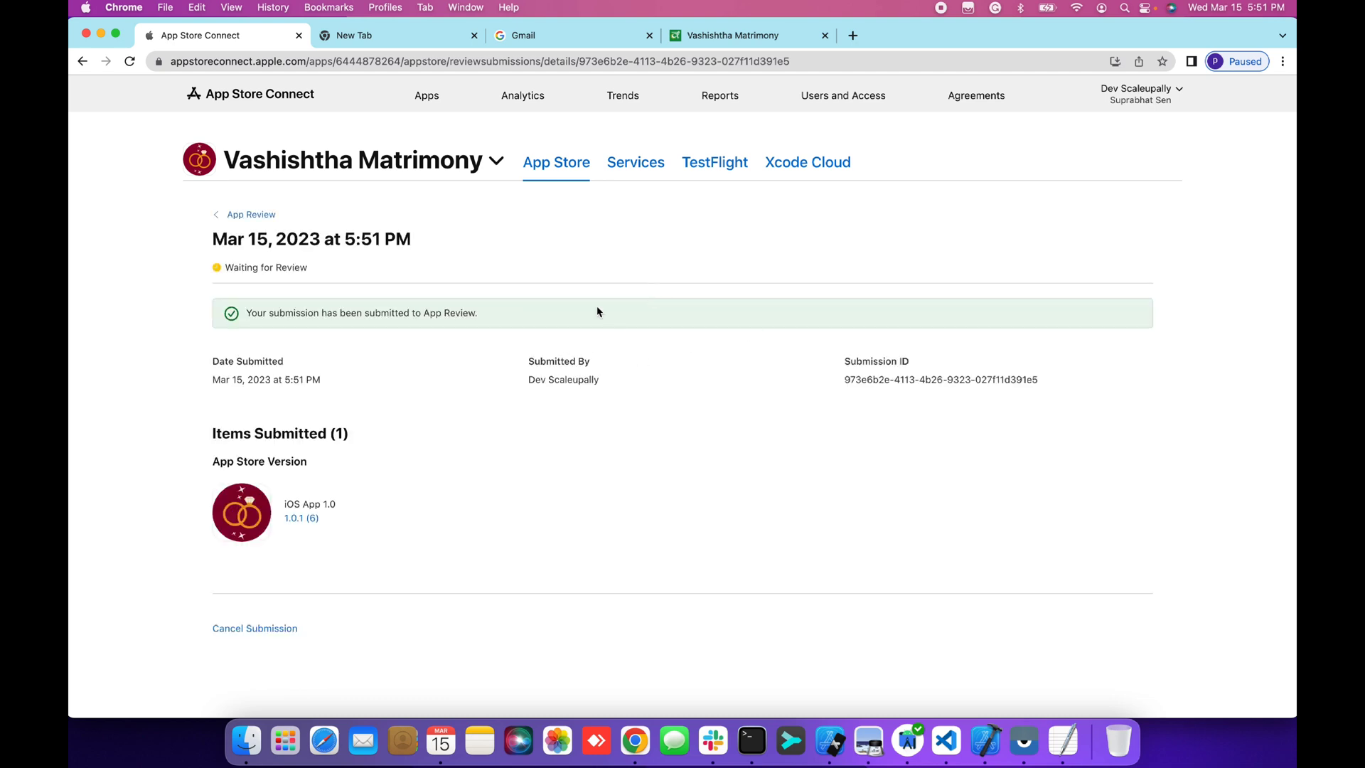
{"action": "triple_click", "coordinate": [549, 307]}
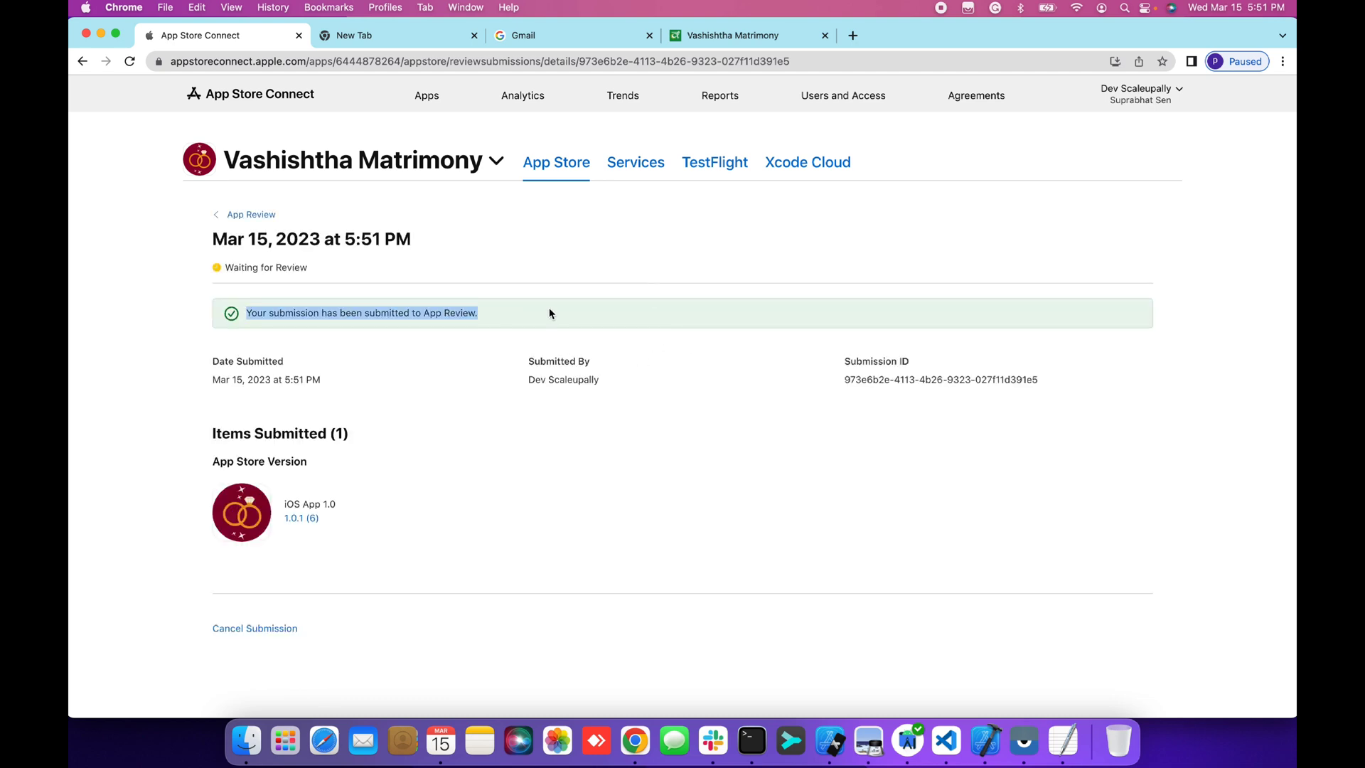